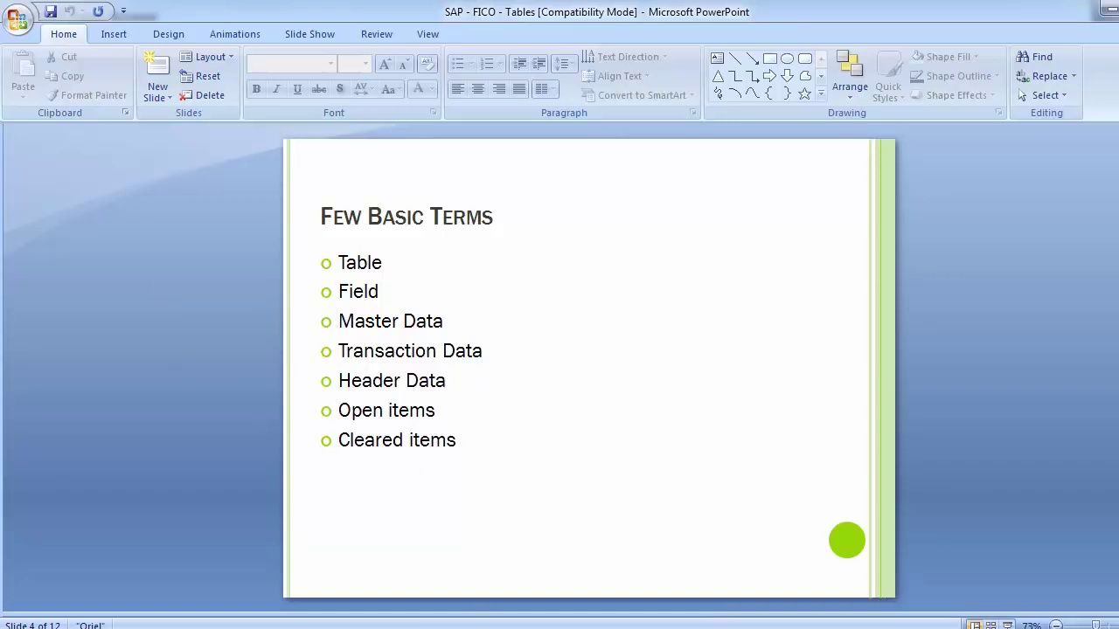
Switch to the SAP session and open transaction FB50 for entering a G/L account document
mouse_move(457, 619)
left_click(570, 577)
left_click(100, 45)
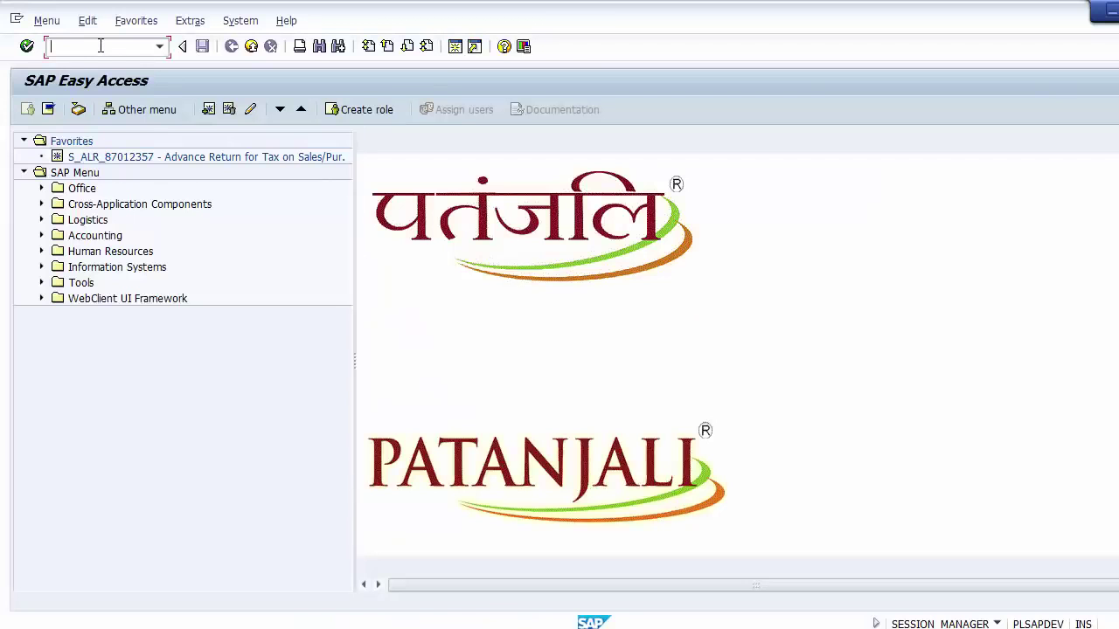
type("fb50")
key("Return")
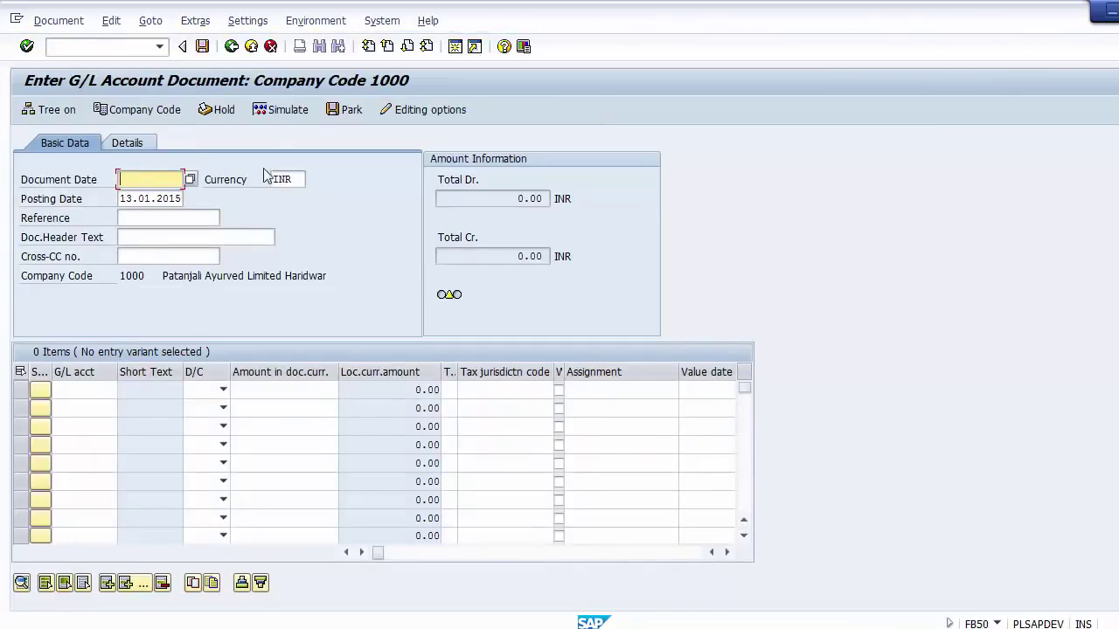
Examine the document's header fields (dates, currency, reference) and the line item columns for G/L account, amount, tax jurisdiction and assignment
left_click(142, 197)
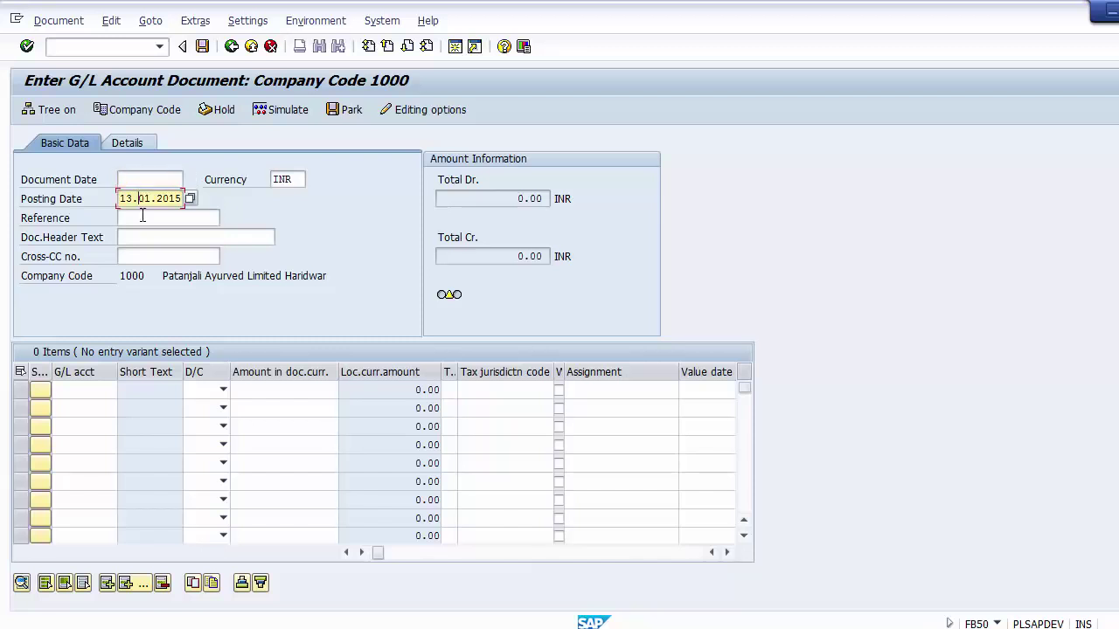
left_click(145, 218)
left_click(83, 392)
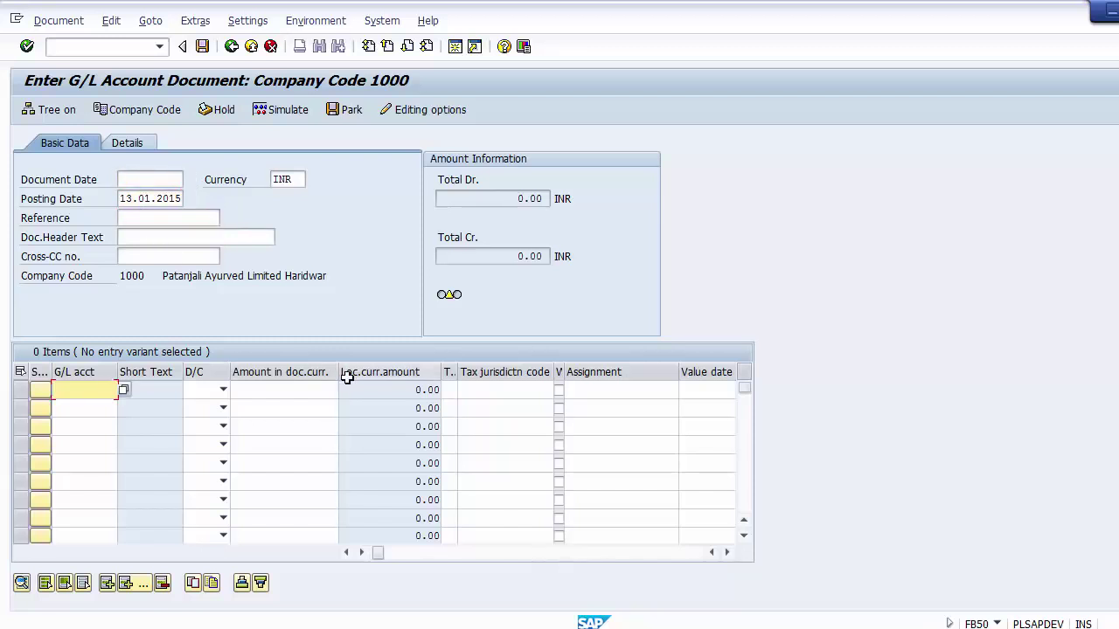
left_click(297, 395)
left_click(519, 411)
left_click(631, 407)
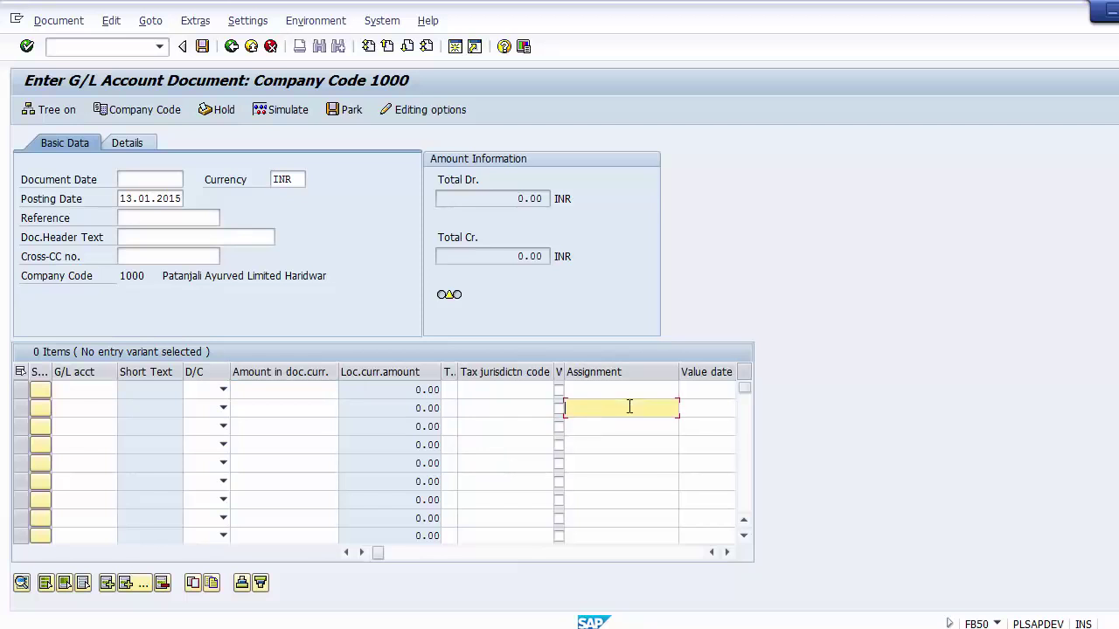
left_click(301, 475)
left_click(282, 415)
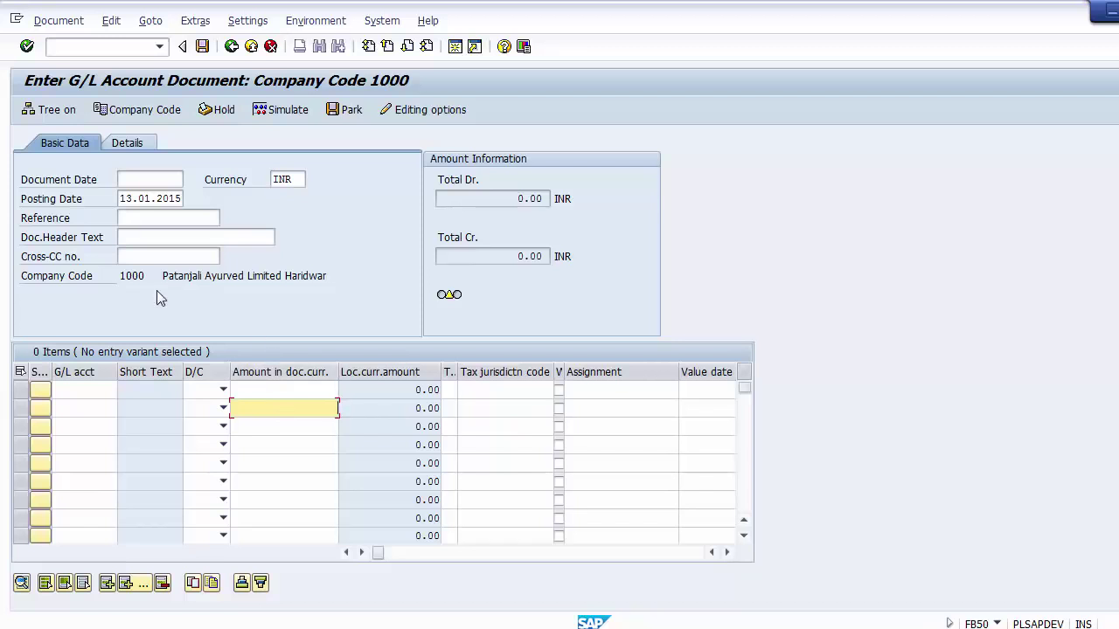
left_click(140, 180)
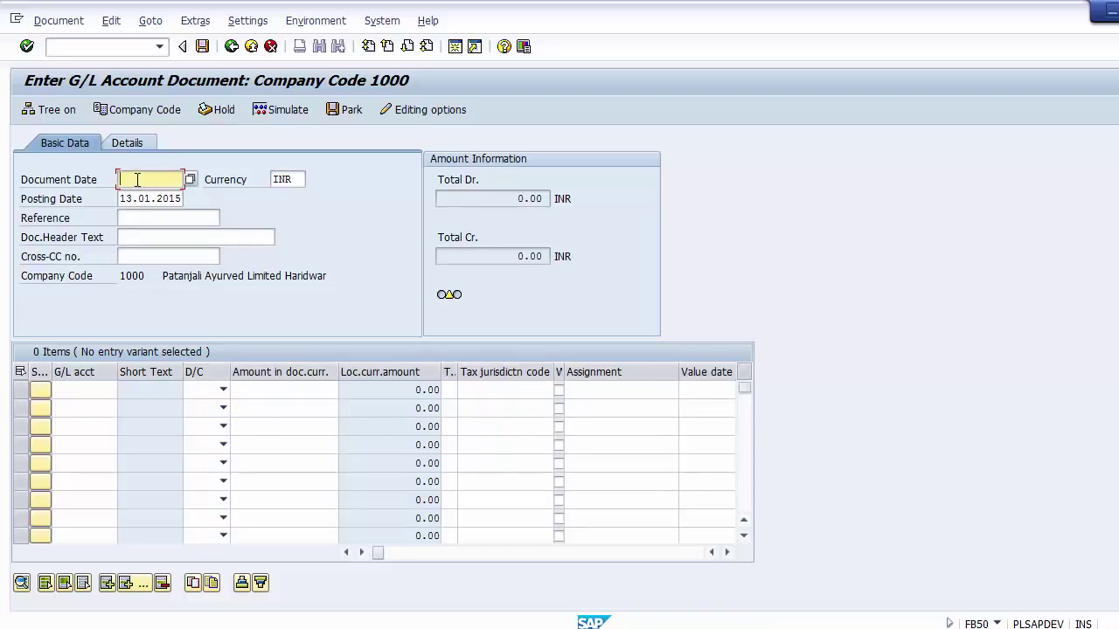
left_click(276, 180)
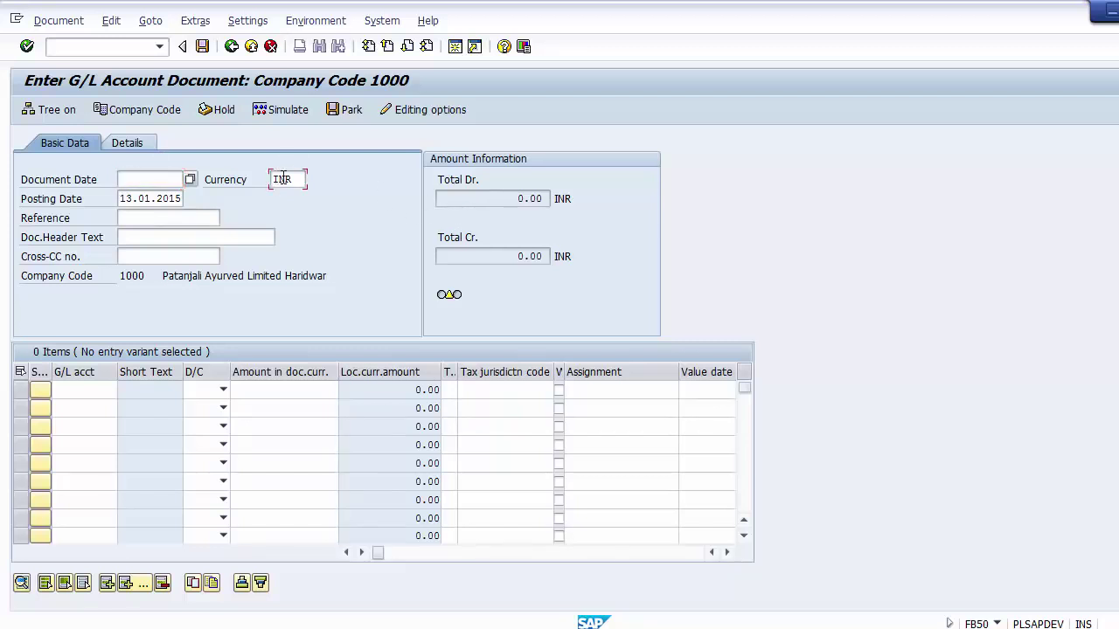
left_click(274, 391)
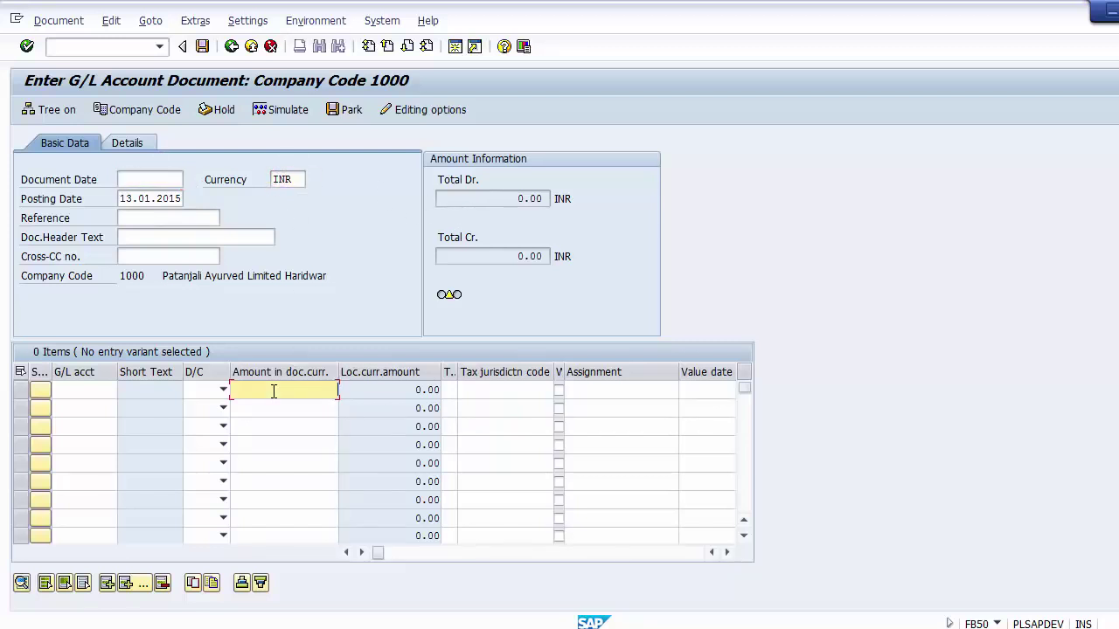
left_click(109, 396)
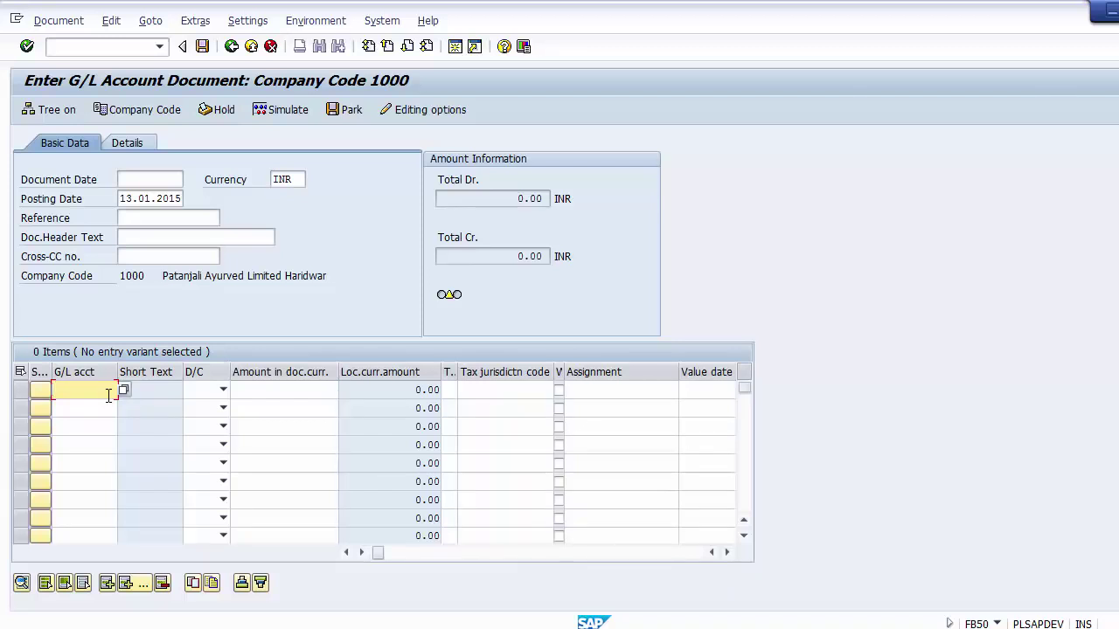
Revisit the Few Basic Terms slide in PowerPoint and return to the G/L document entry screen in SAP
key("alt+Tab")
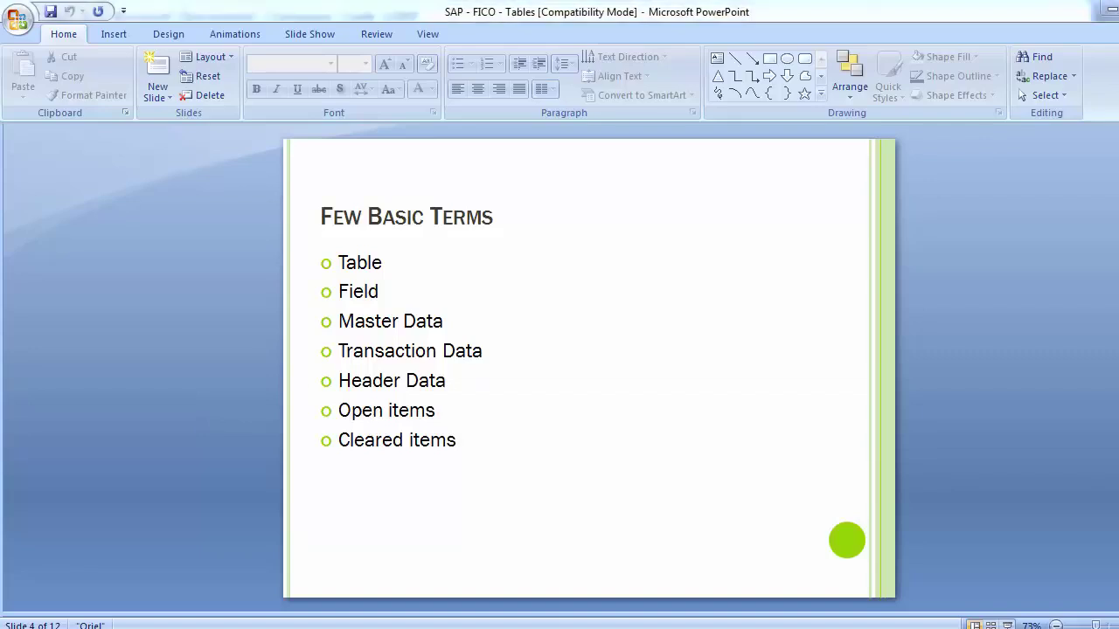
left_click(569, 557)
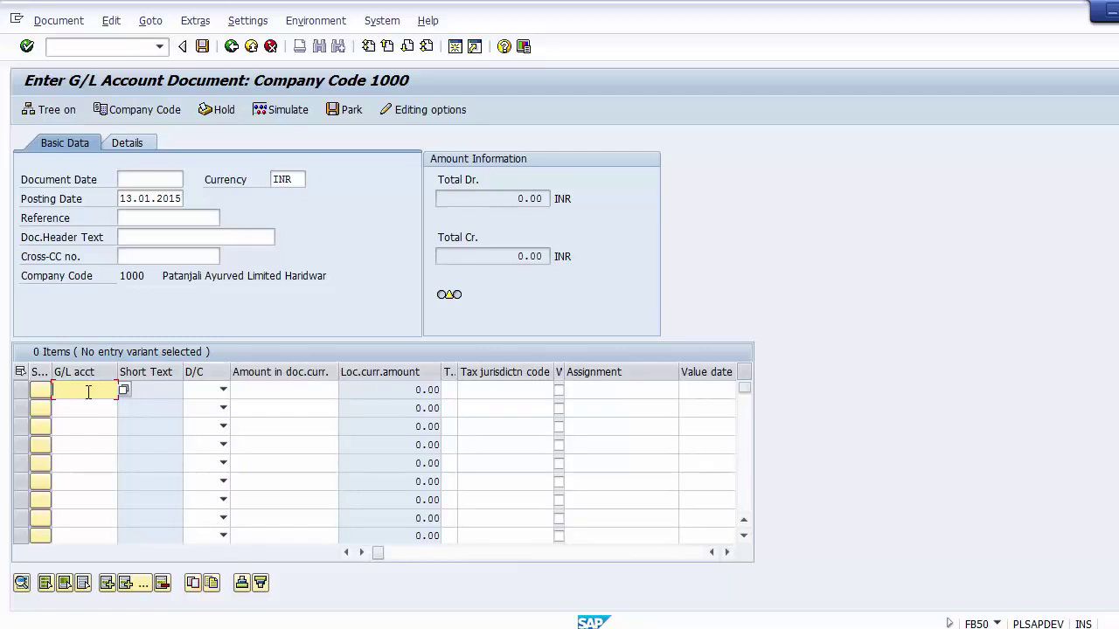
key("alt+Tab")
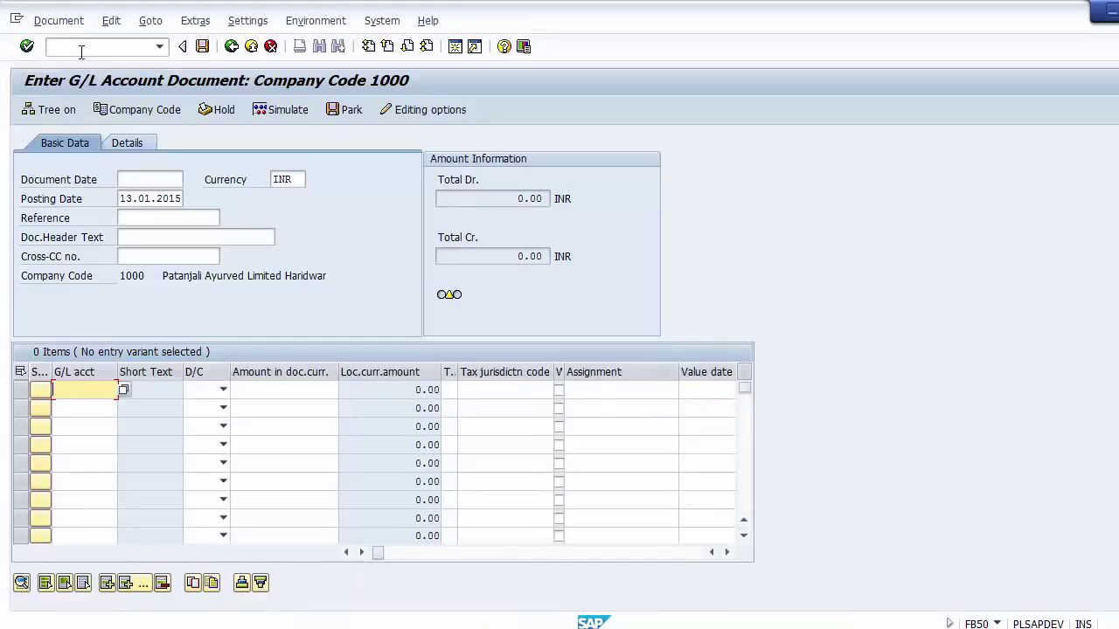
Leave the document entry and open the vendor line item display with transaction code /nfbl1n
left_click(81, 52)
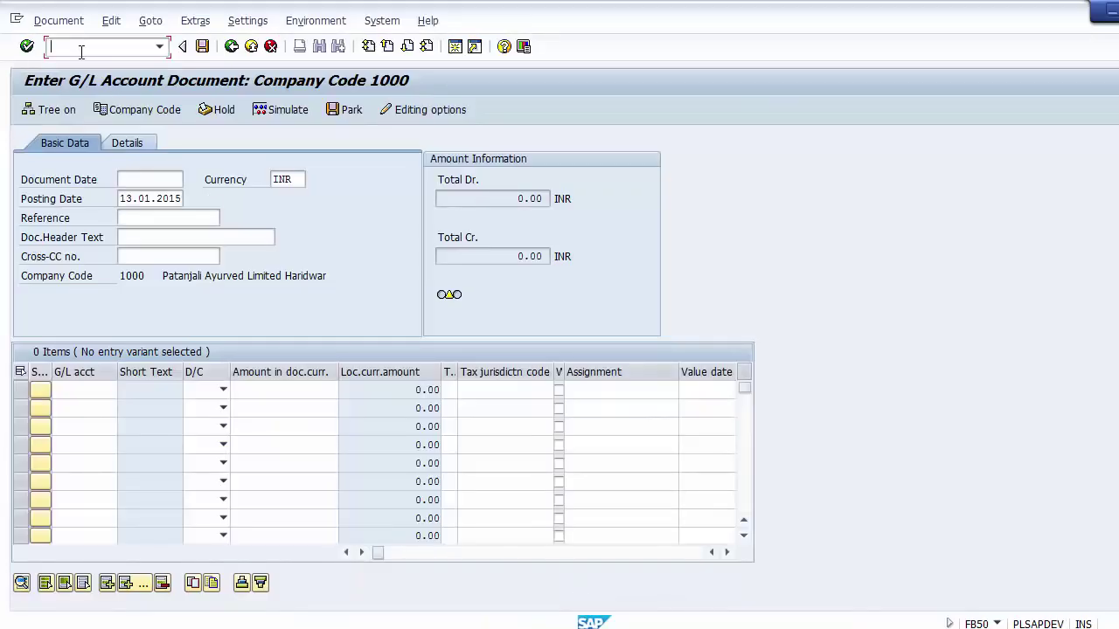
type("/mn")
key("BackSpace")
key("BackSpace")
type("nfbl1n")
key("Return")
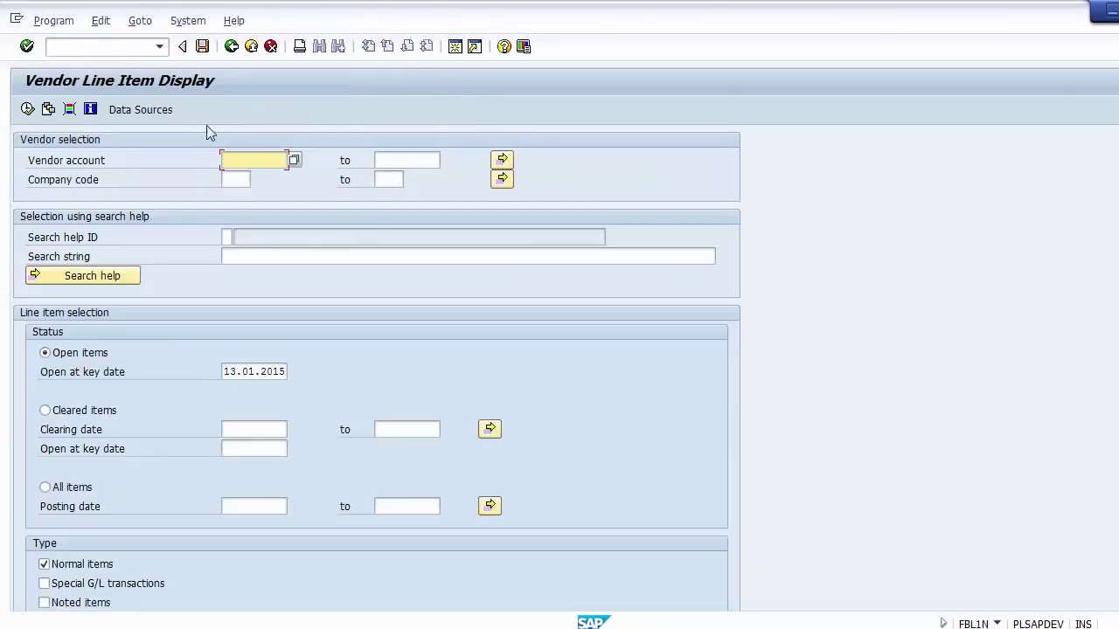
Display the open line items for company code 1000 and the last vendor account in the entry history, and look through them
left_click(227, 180)
key("Down")
key("Down")
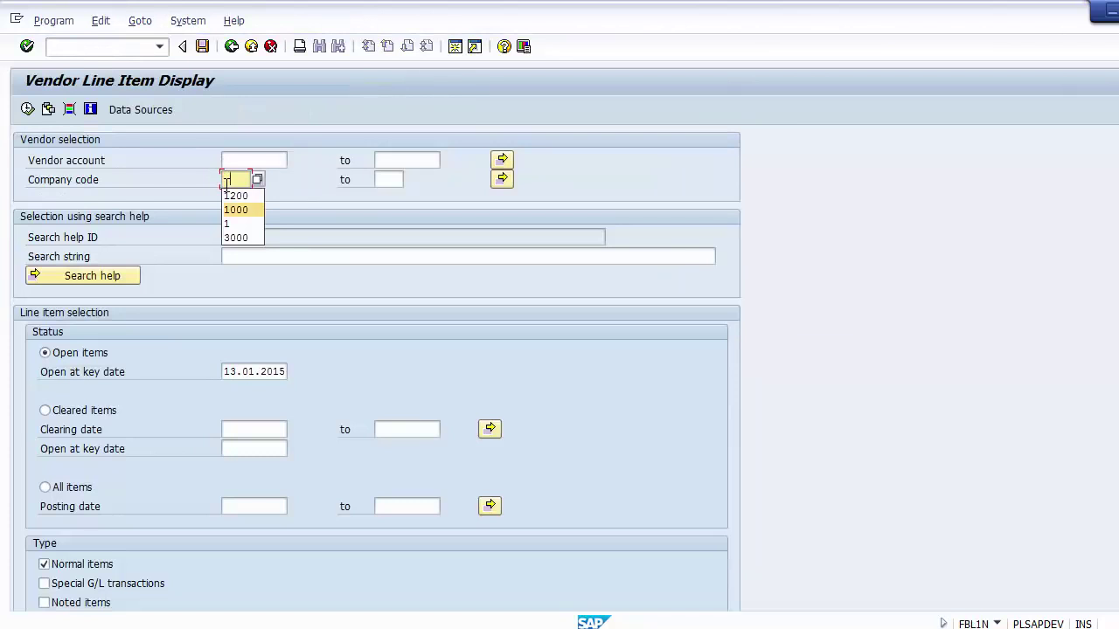
key("Return")
key("shift+Tab")
key("BackSpace")
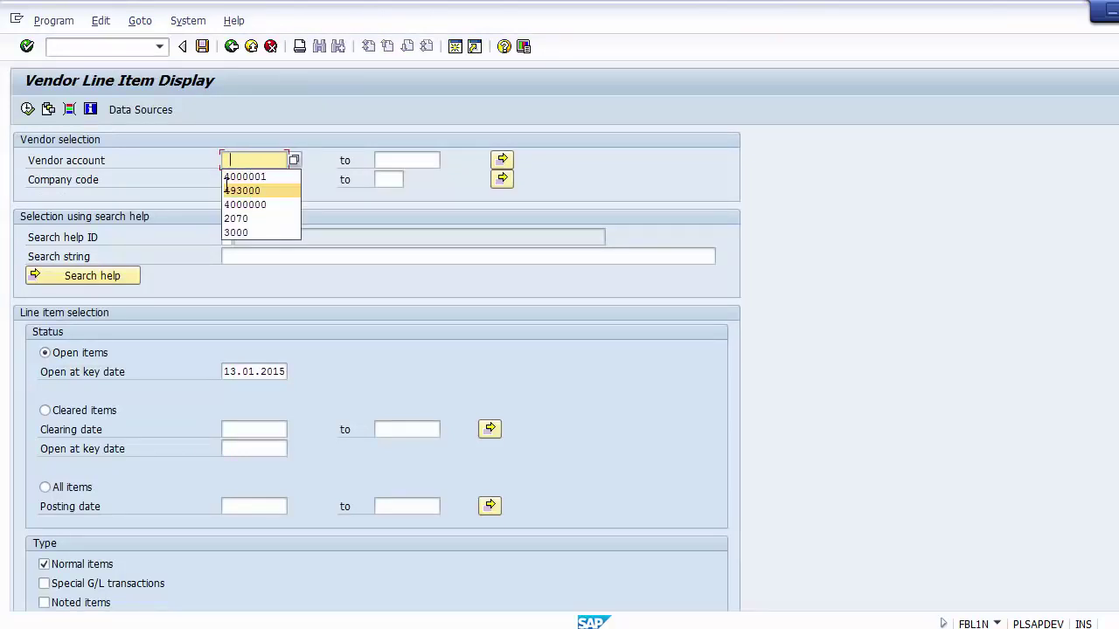
left_click(239, 232)
left_click(27, 109)
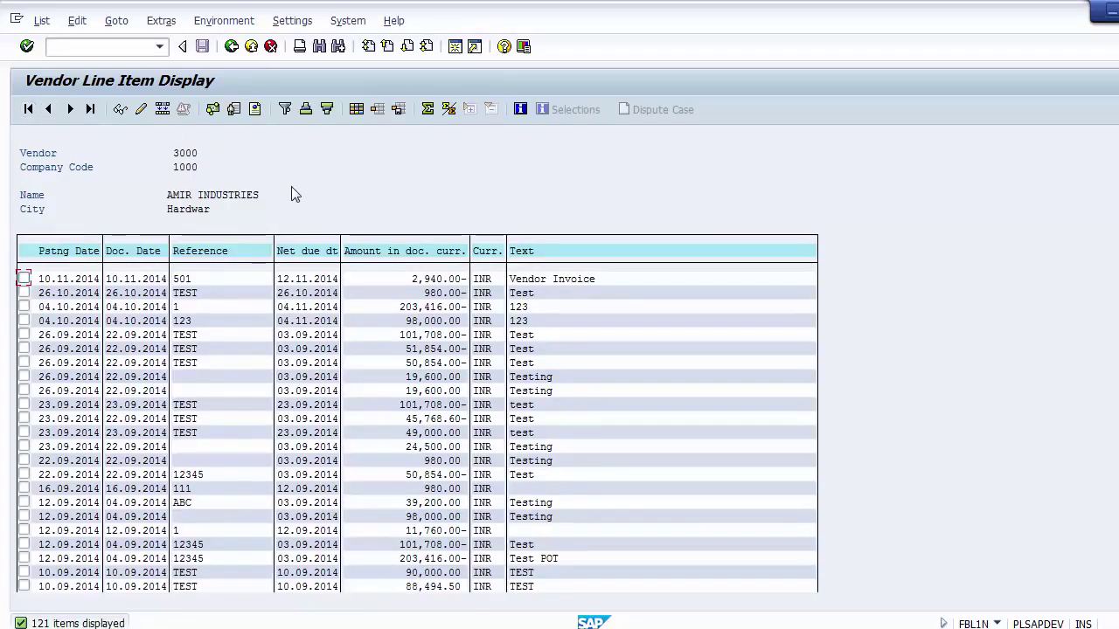
scroll(291, 186, "down", 3)
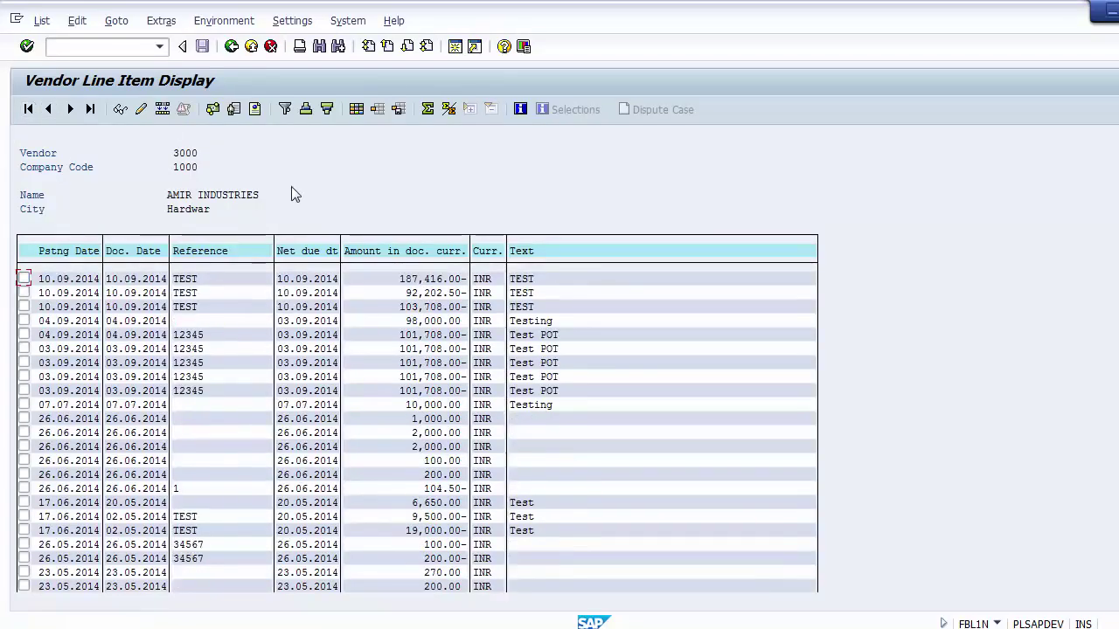
Leave the vendor line item list and open the G/L account line item display, transaction FBL3N
left_click(232, 46)
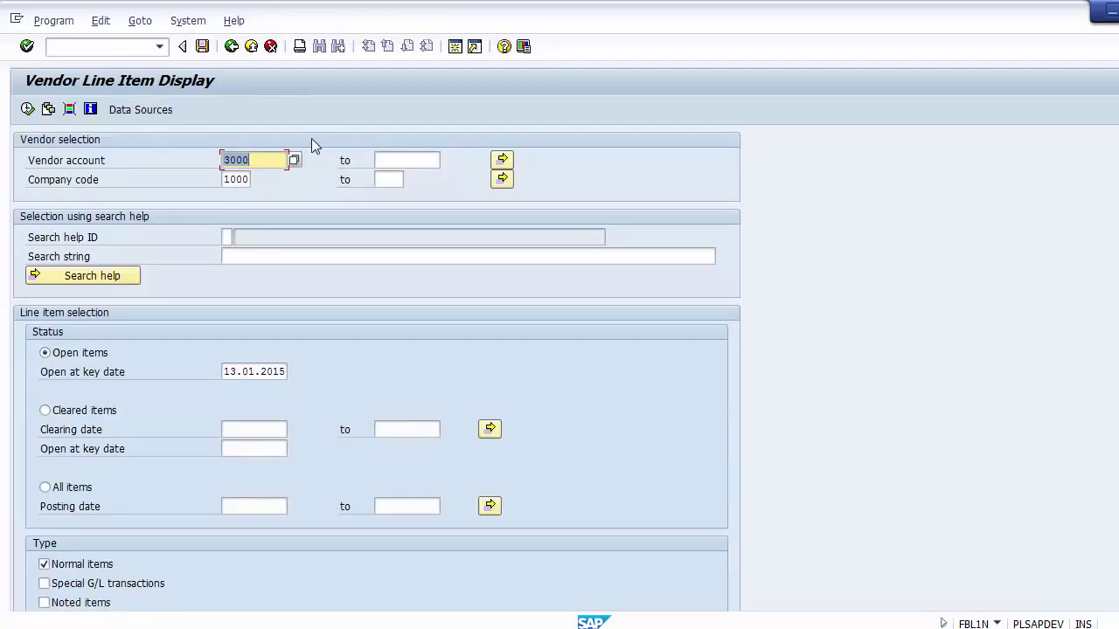
left_click(116, 49)
type("/nfbl5n")
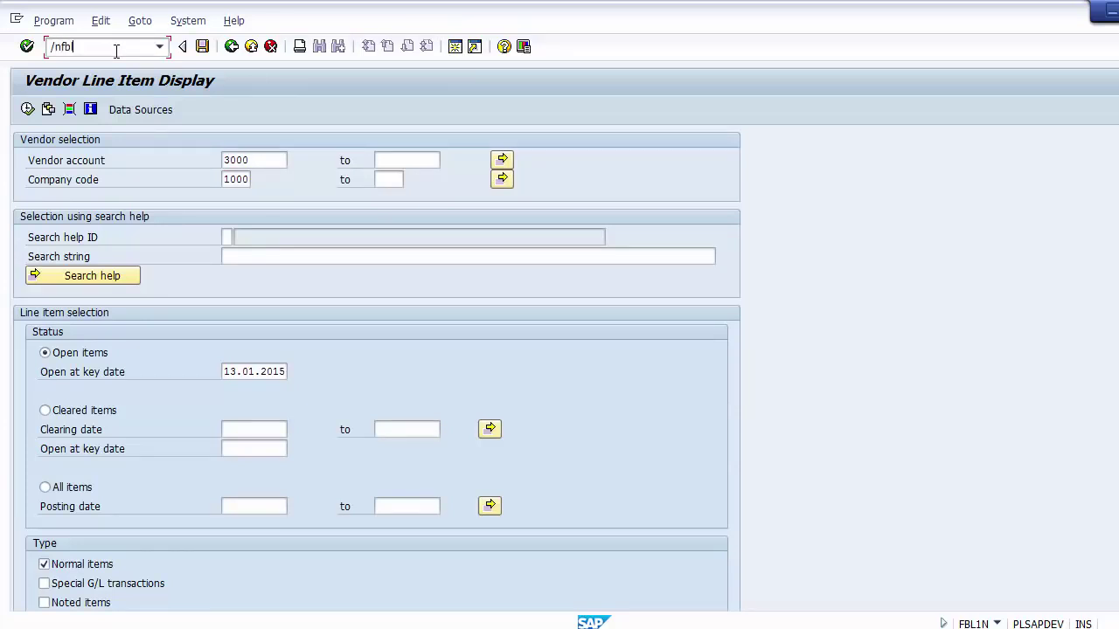
key("Return")
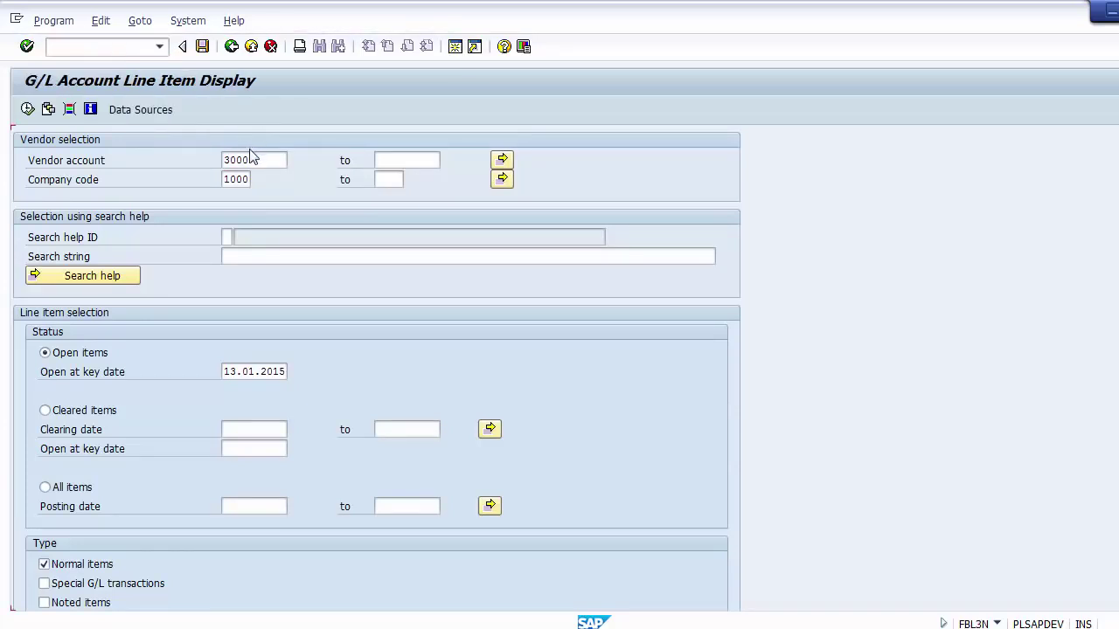
Run the G/L account line item report for company code 1000 and look through the accounts from Furniture to Freight Clearing
left_click(27, 109)
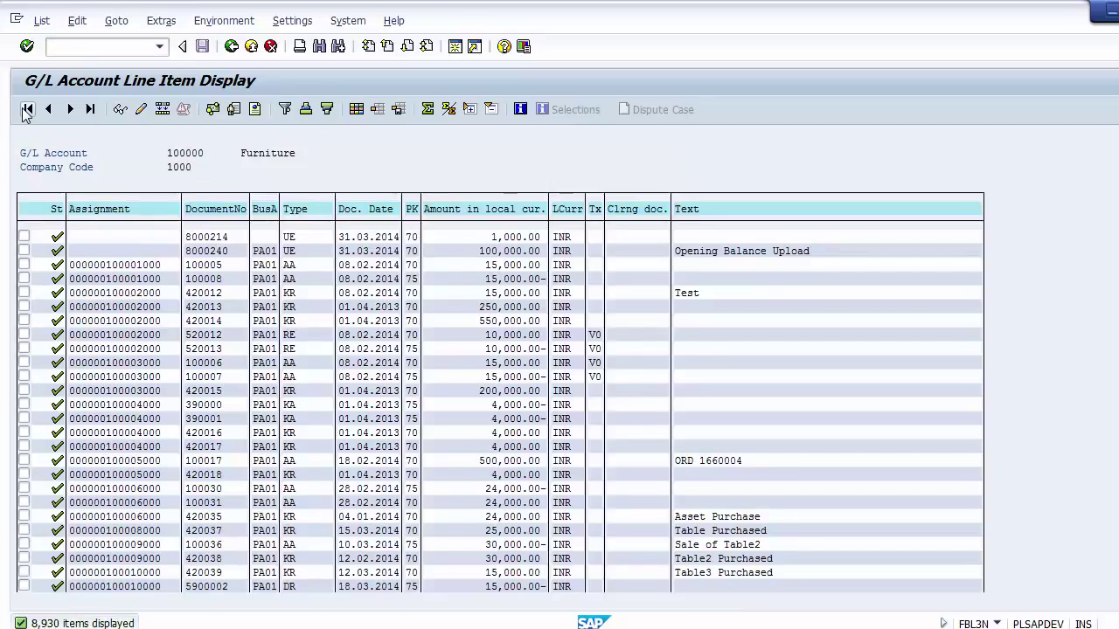
key("Page_Down")
key("Page_Down")
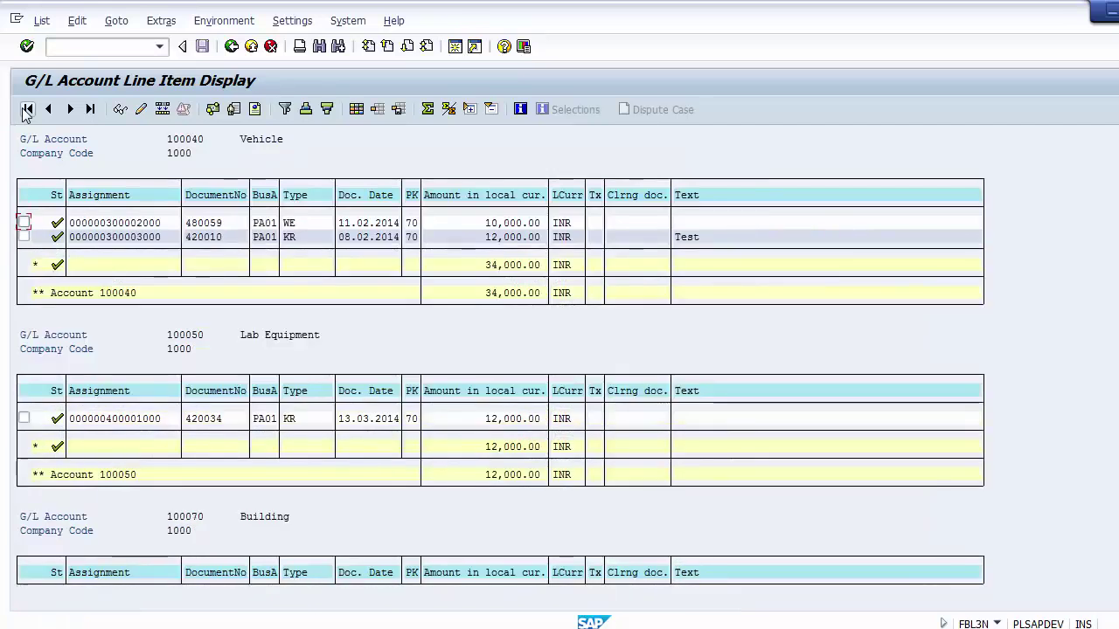
key("Page_Down")
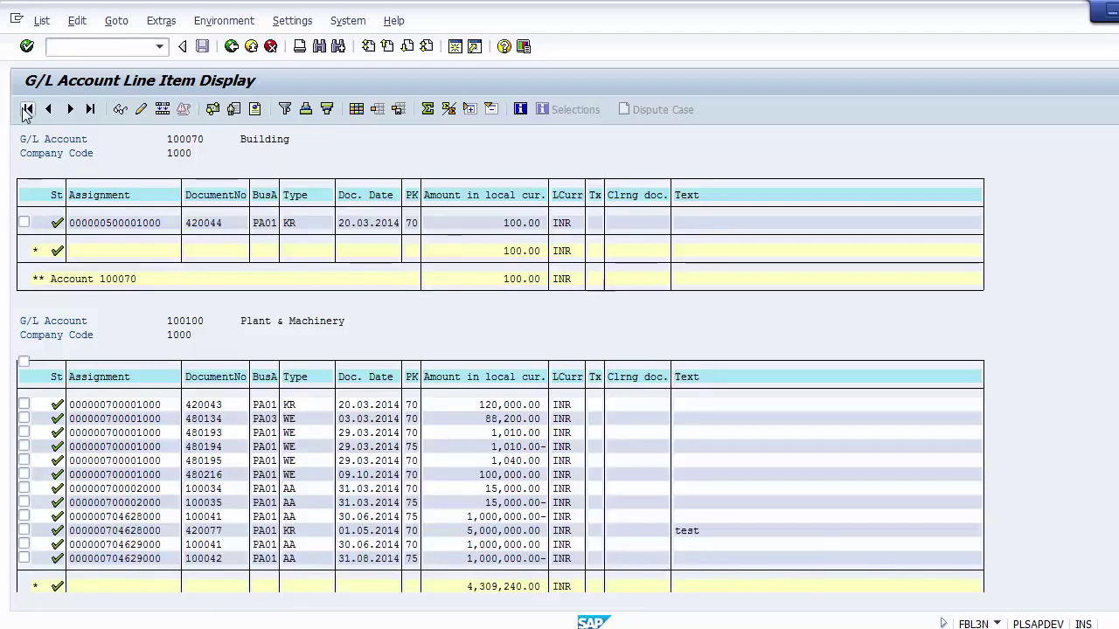
key("Page_Down")
key("Page_Down")
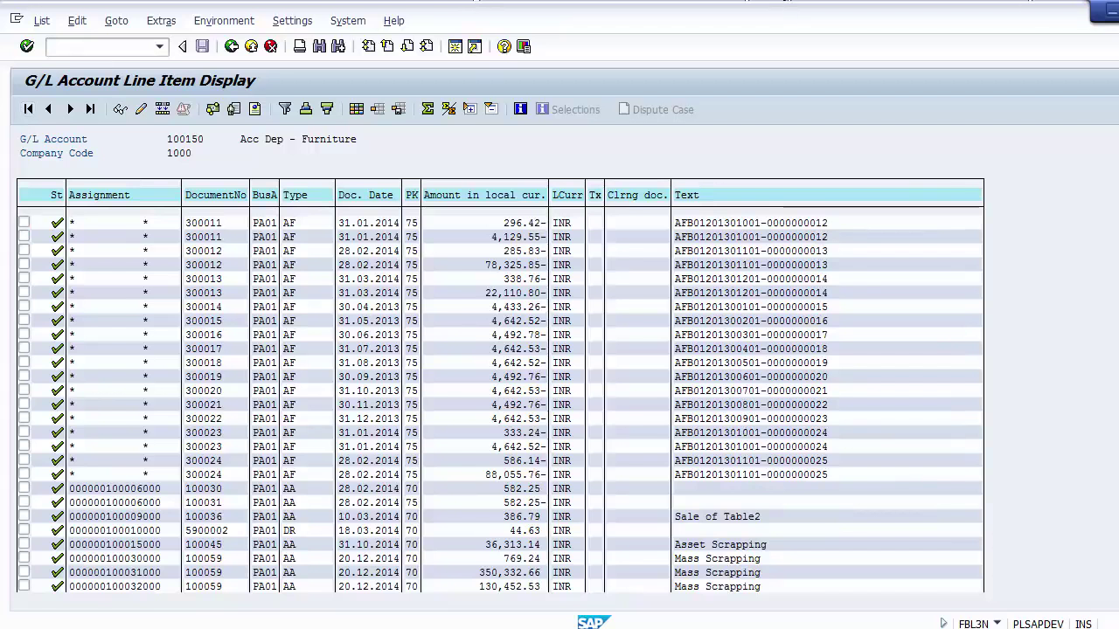
key("ctrl+Page_Down")
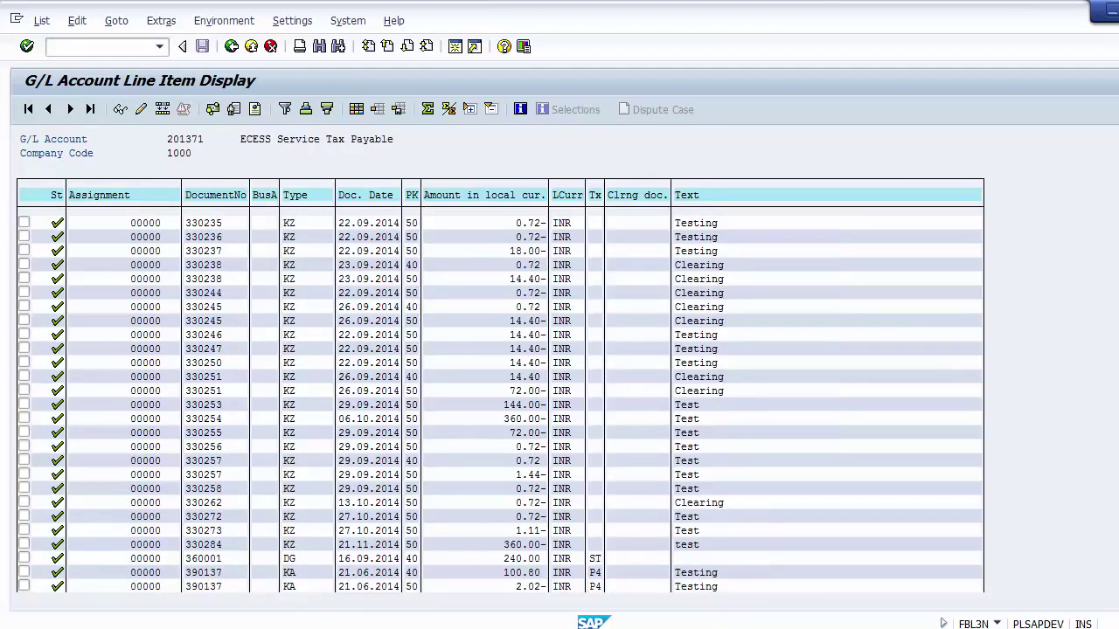
key("ctrl+Page_Down")
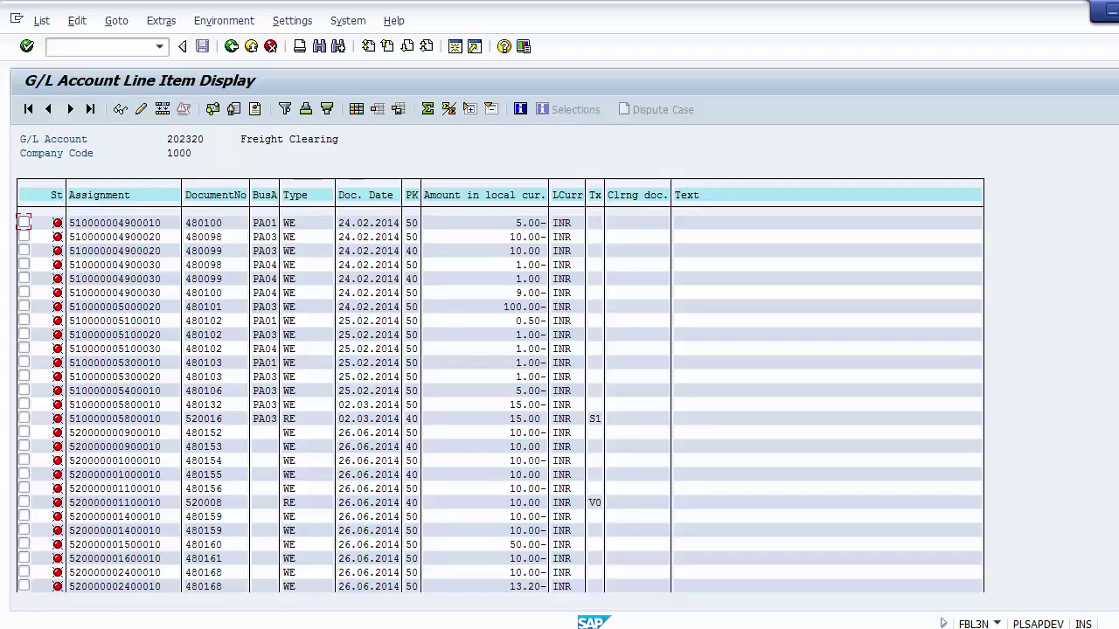
Switch to PowerPoint and add the bullets "Open items" and "Cleared items" below Transaction Data on the SAP Tables Types slide
key("alt+Tab")
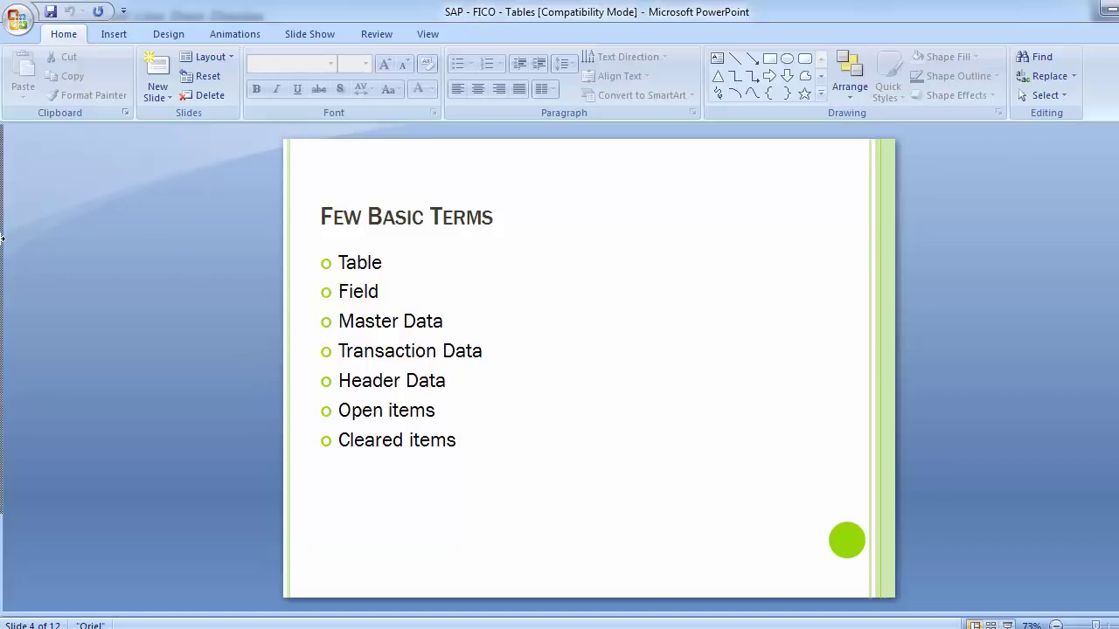
key("Page_Down")
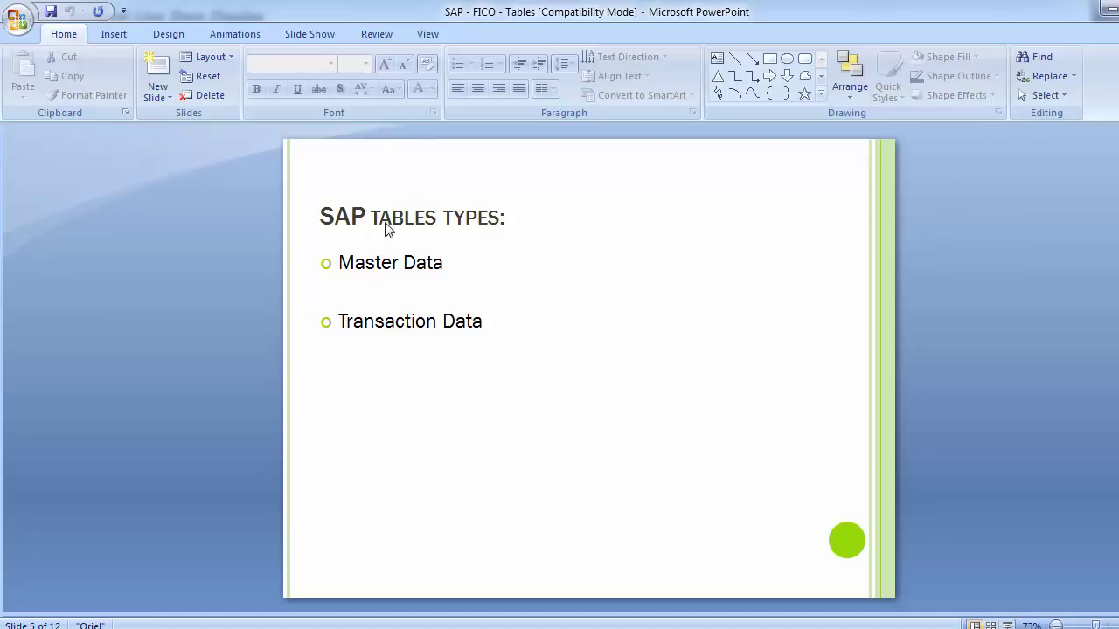
left_click(437, 324)
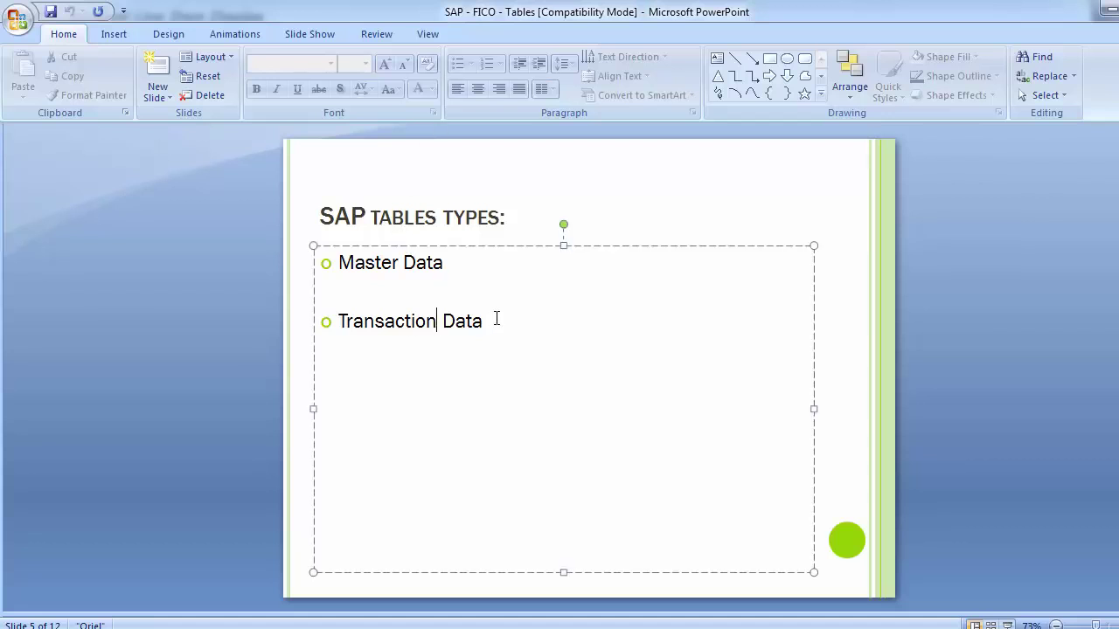
left_click(497, 319)
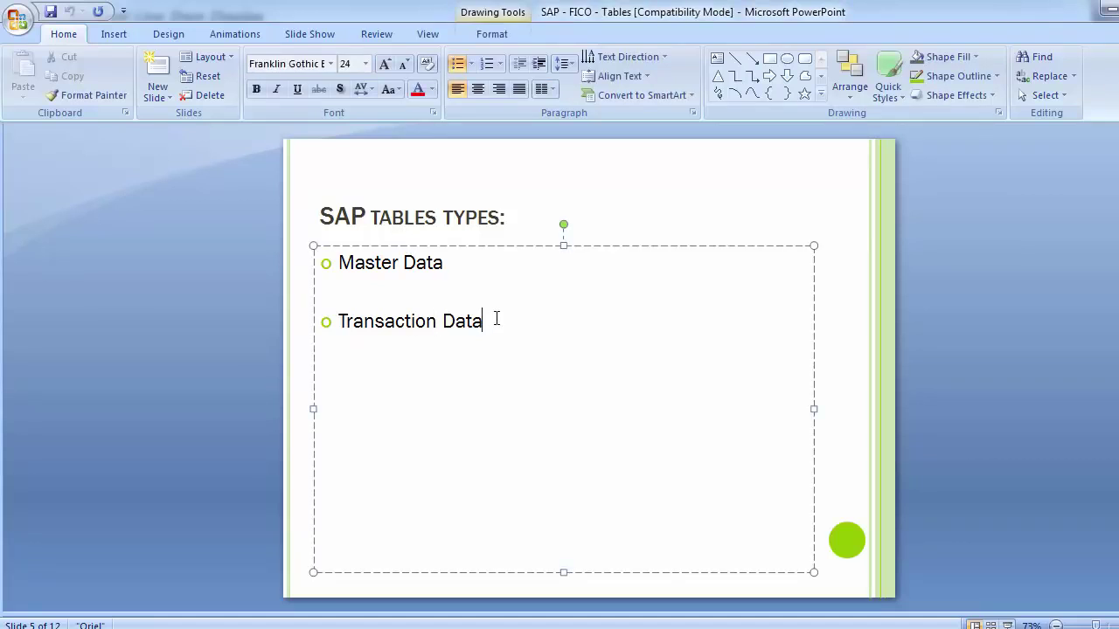
key("Return")
type("open I")
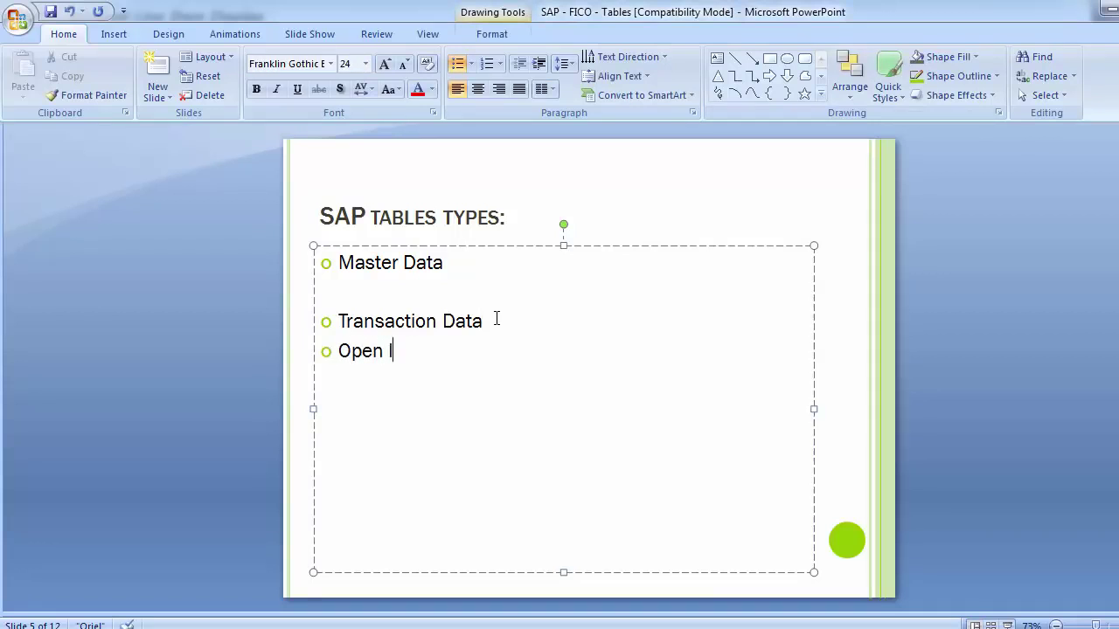
type("items")
key("Return")
type("Clea")
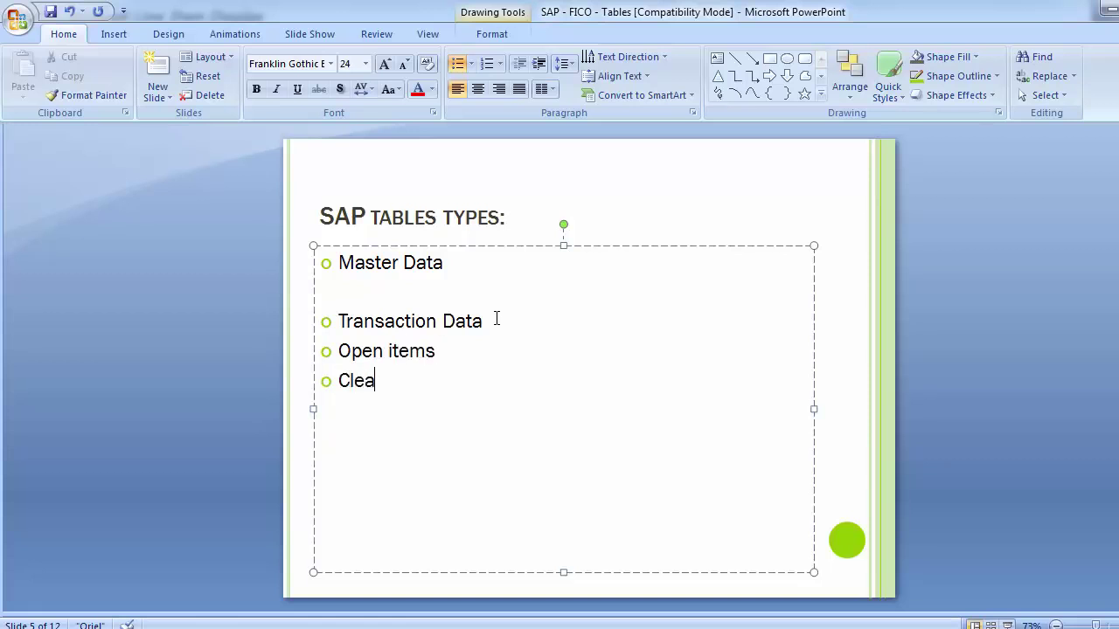
type("red items")
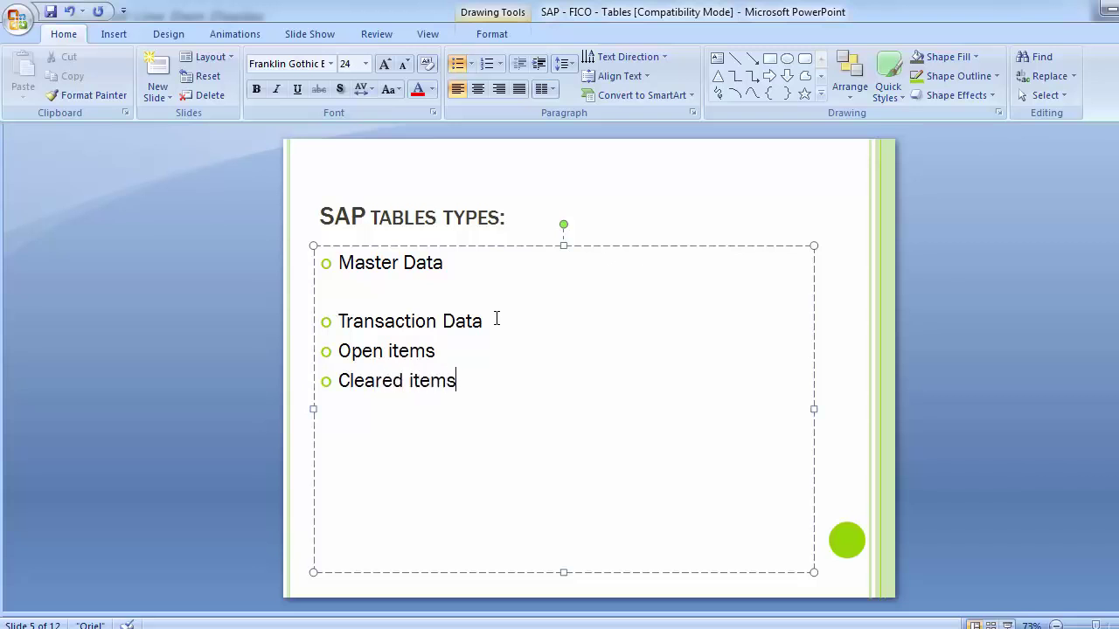
Demote the "Open items" and "Cleared items" bullets to sub-bullets of Transaction Data
key("Return")
key("Up")
key("Up")
key("shift+Down")
key("shift+Down")
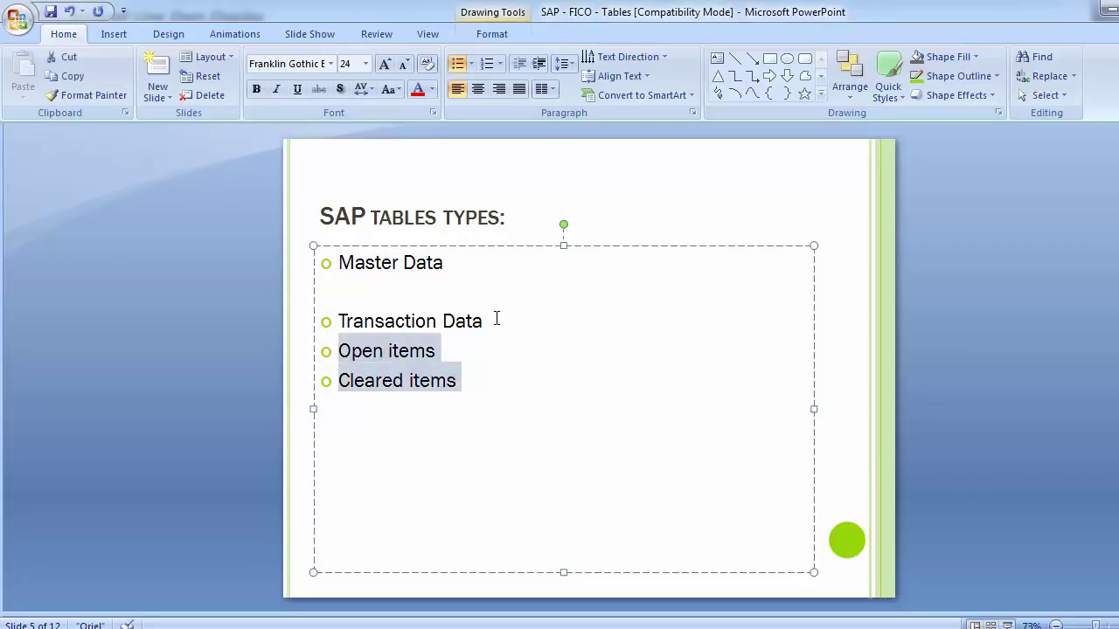
key("Tab")
key("Up")
key("Up")
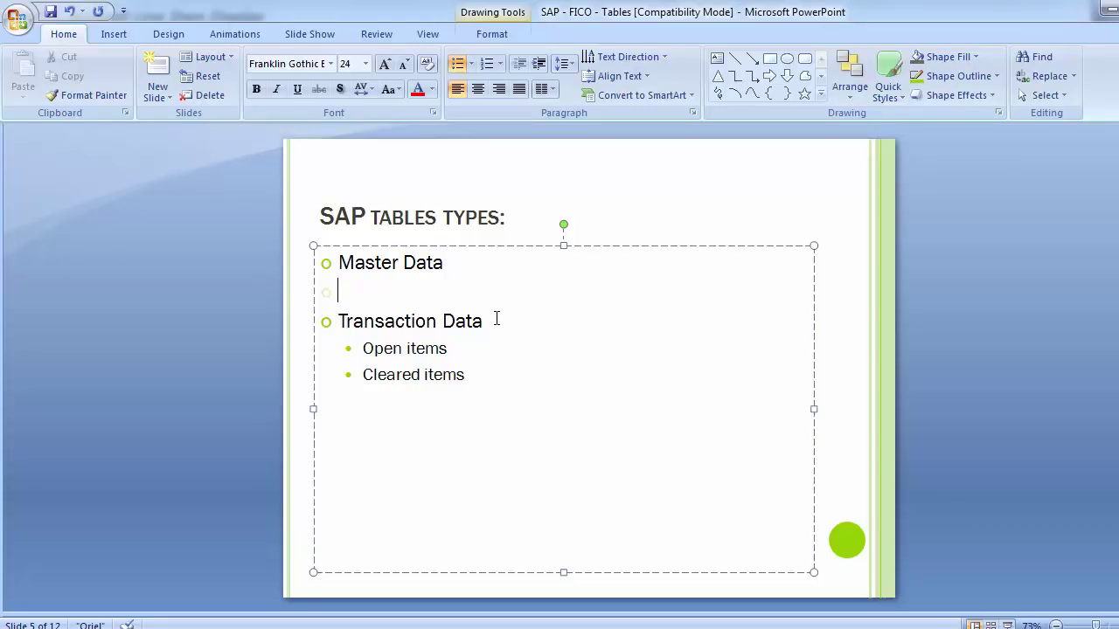
left_click(172, 348)
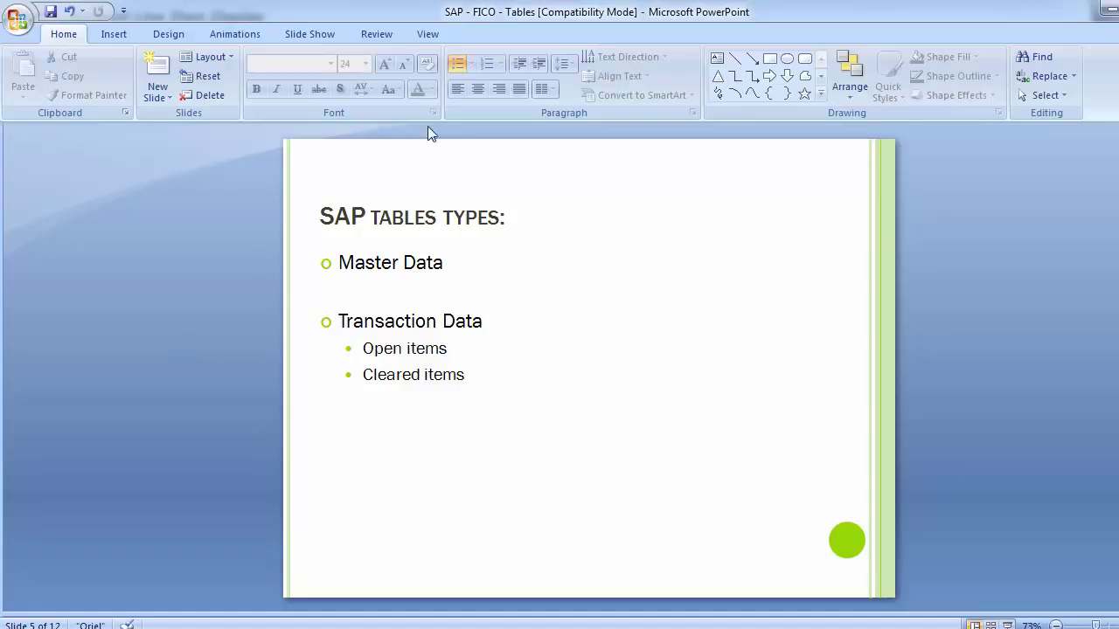
Go to the Master Data Tables slide and examine its line on the table display transaction, with a brief look at SAP Easy Access
scroll(136, 358, "down", 1)
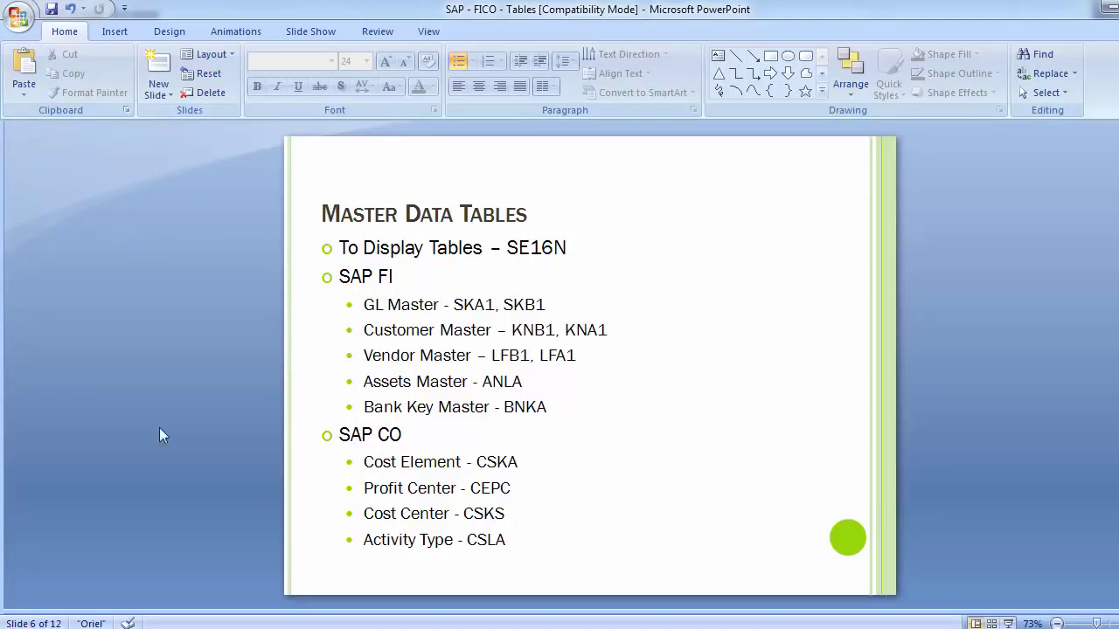
mouse_move(492, 624)
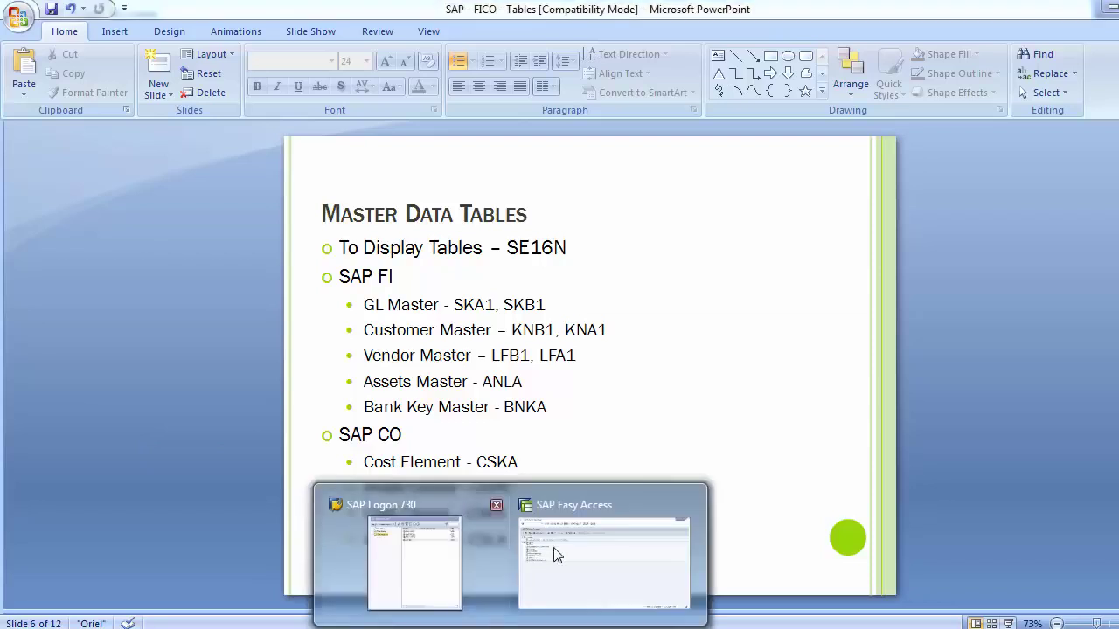
left_click(556, 555)
left_click(109, 44)
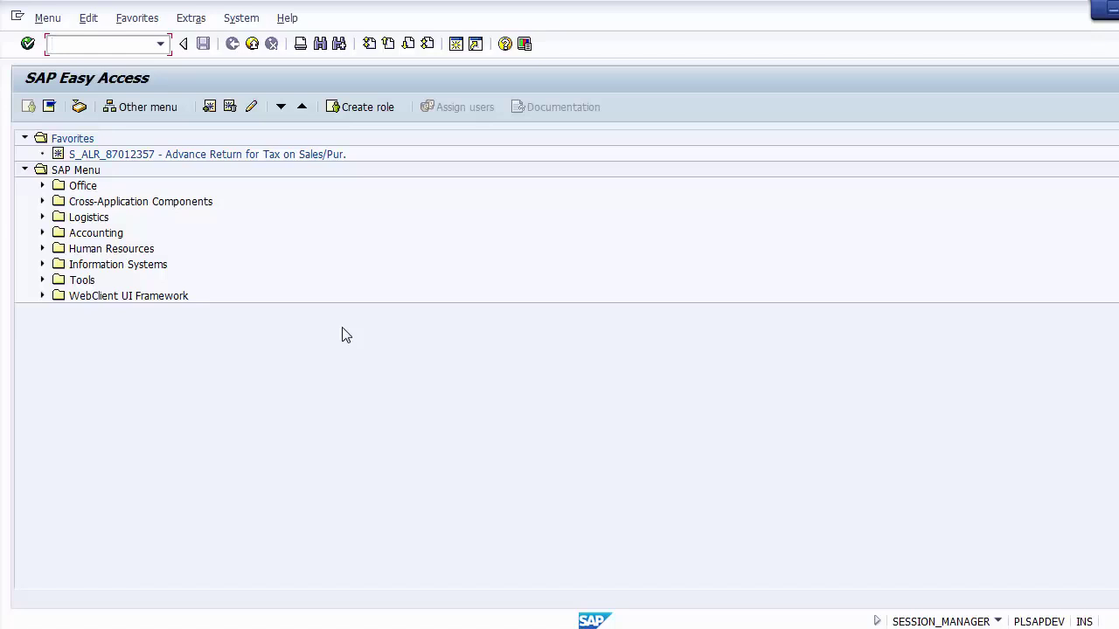
key("alt+Tab")
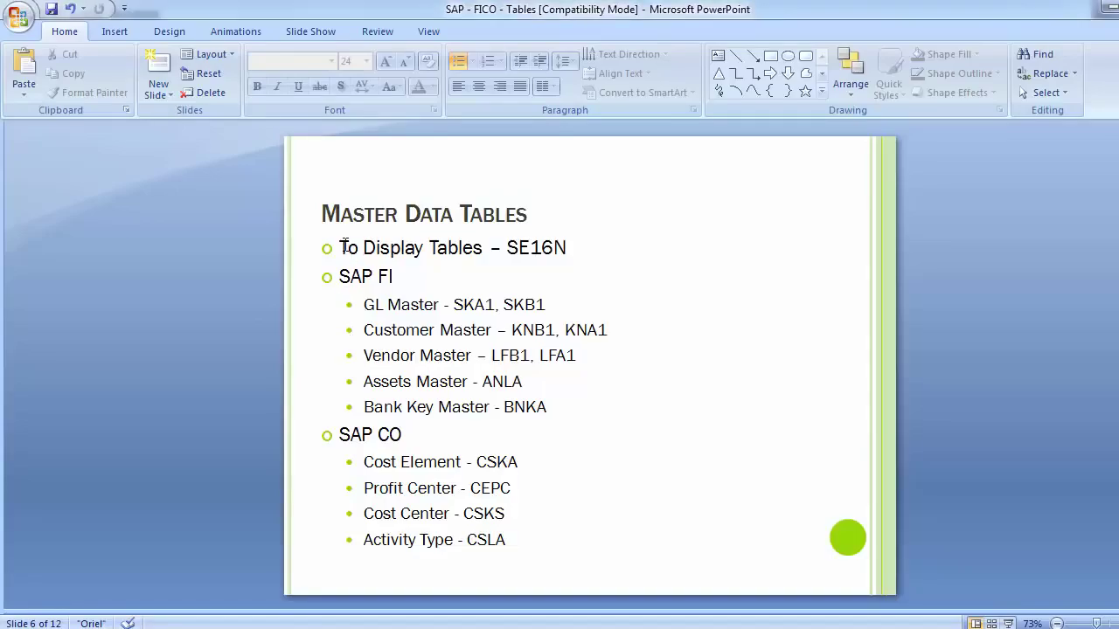
left_click_drag(339, 247, 574, 248)
left_click(574, 247)
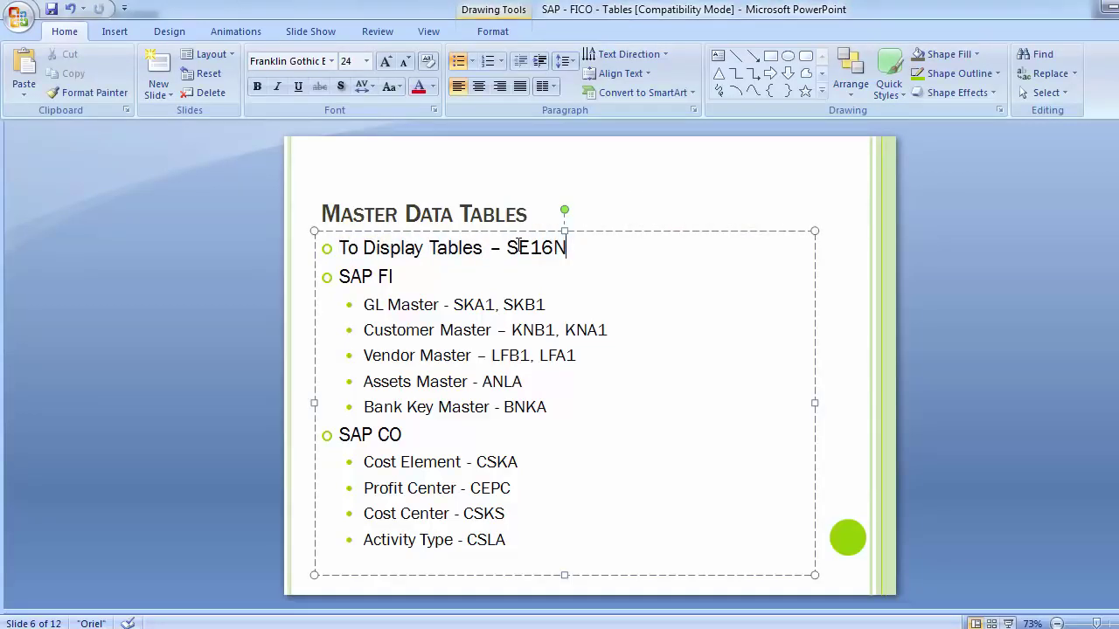
left_click(541, 248)
left_click(248, 287)
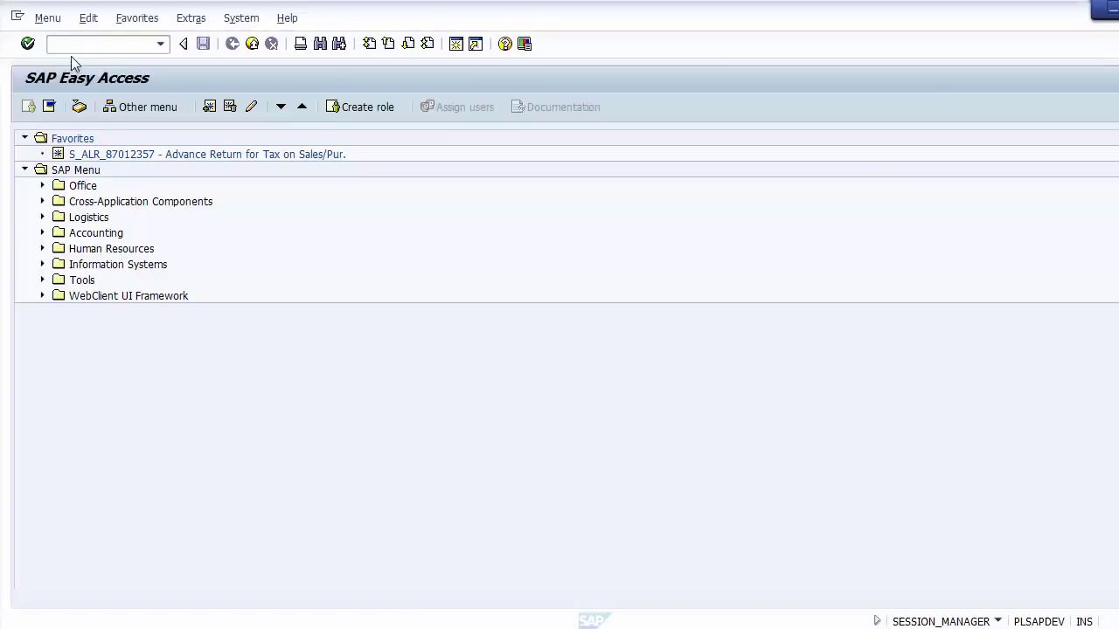
Switch to SAP Easy Access and open the General Table Display, transaction SE16N
left_click(70, 45)
type("SE16")
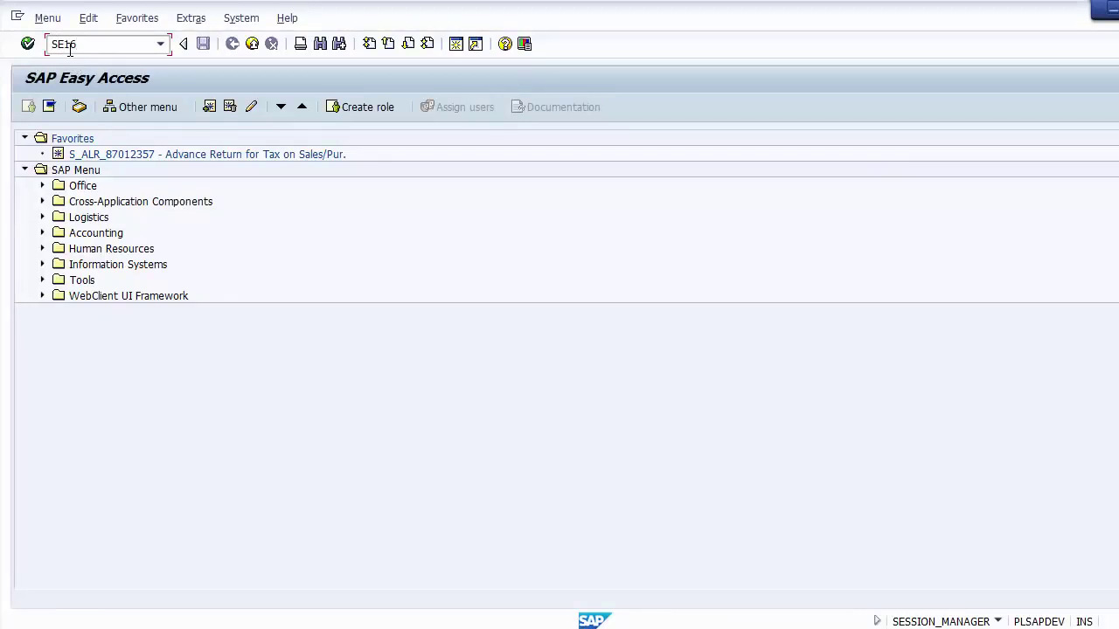
type("N")
key("Return")
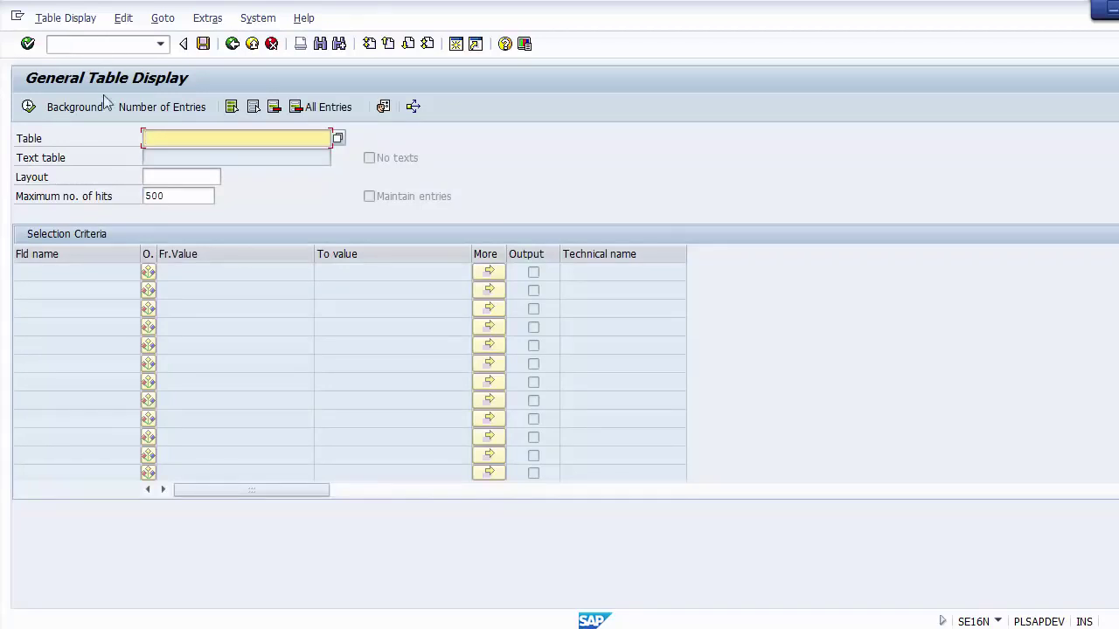
Point out the Text table, Layout, Maximum no. of hits and Table fields of the General Table Display
left_click(159, 158)
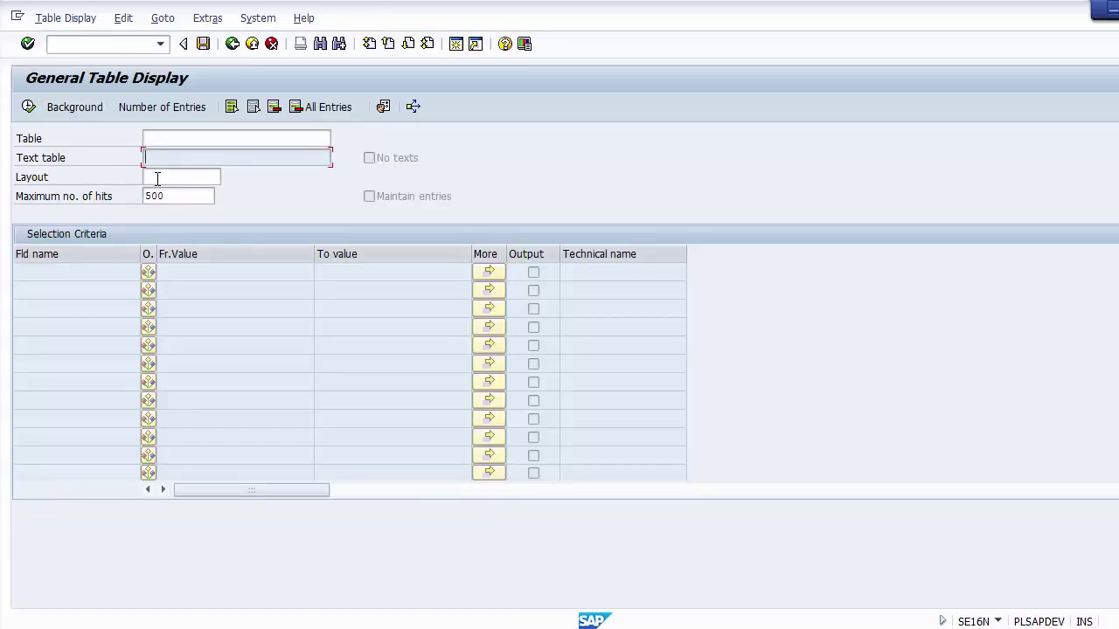
left_click(157, 177)
left_click(157, 198)
left_click(153, 140)
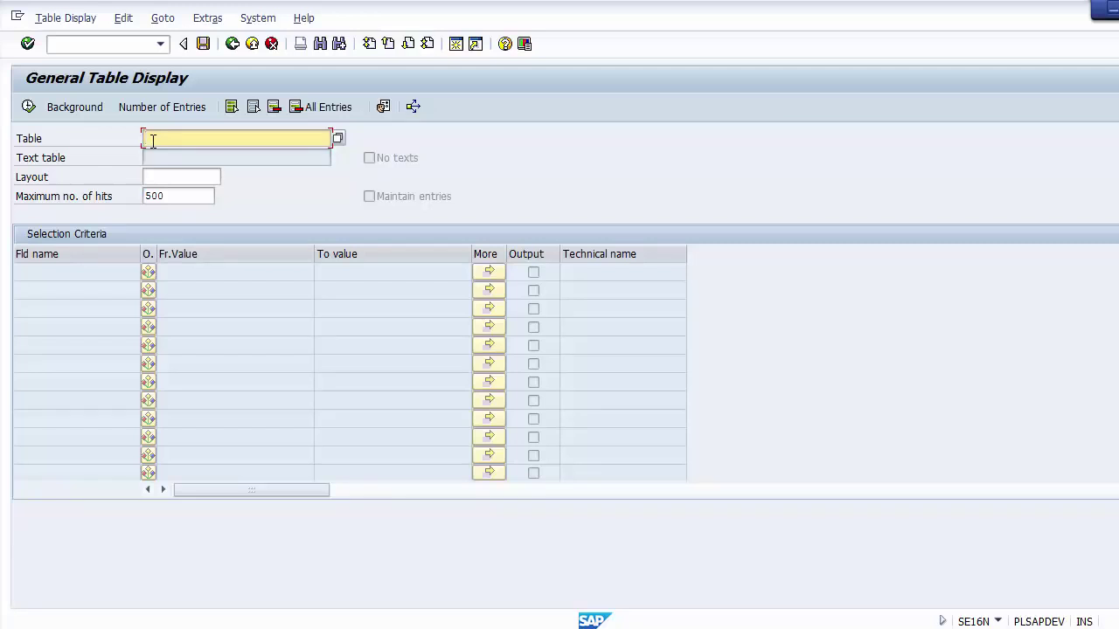
Check the GL Master table name on the PowerPoint slide and load table SKA1 in SAP's General Table Display
key("alt+Tab")
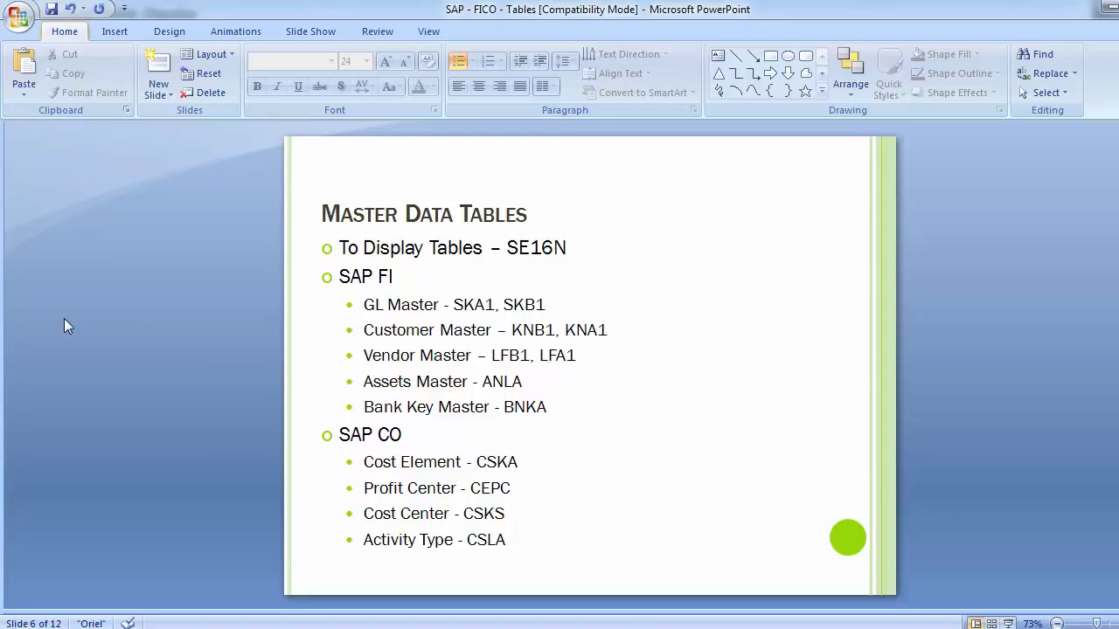
left_click_drag(454, 304, 495, 304)
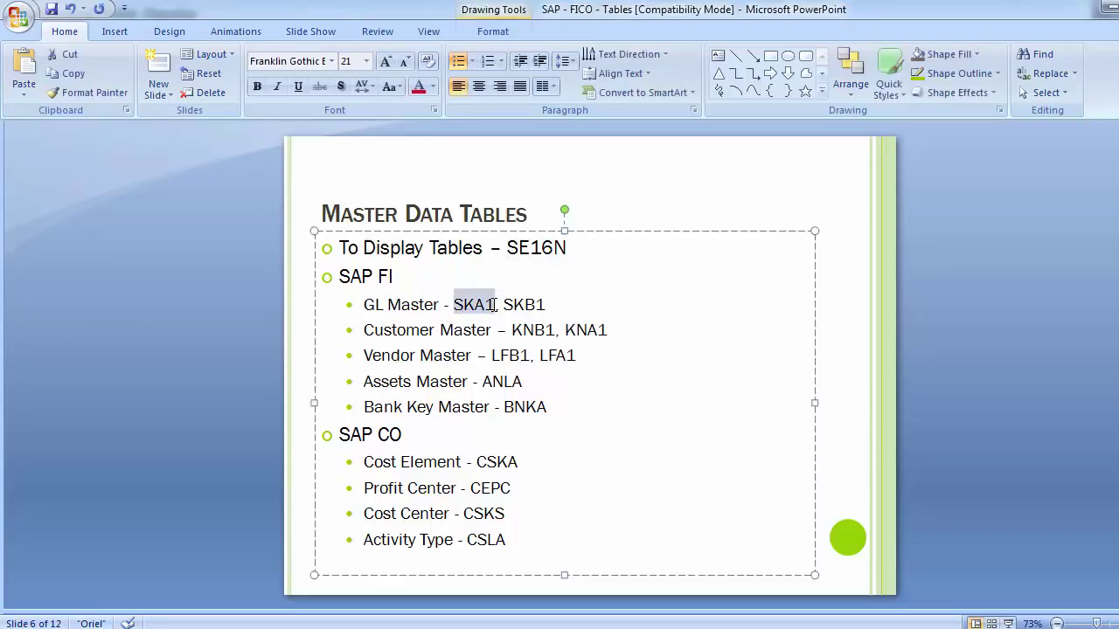
key("alt+Tab")
left_click(284, 140)
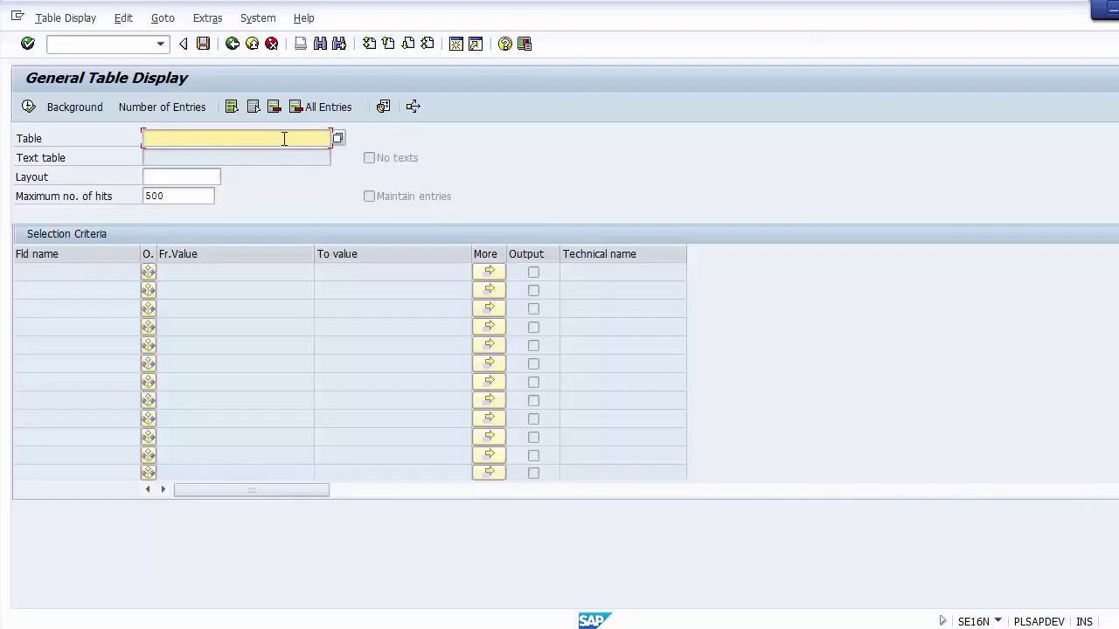
type("SKA1")
key("Return")
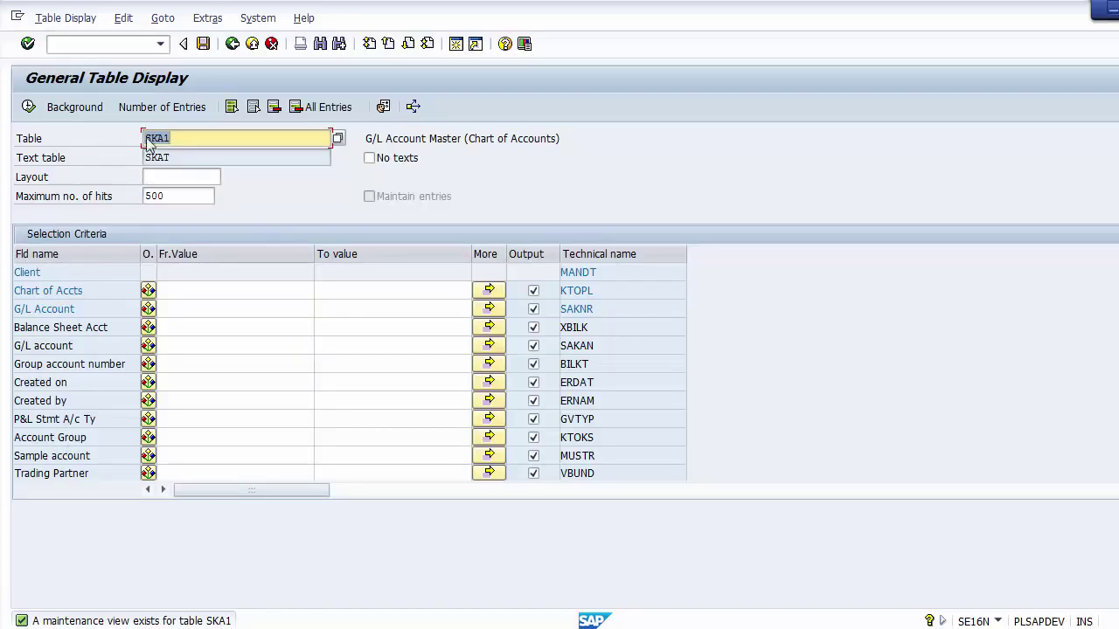
Highlight the SKA1 table name and its G/L Account Master description
left_click_drag(176, 139, 144, 139)
left_click_drag(365, 138, 572, 125)
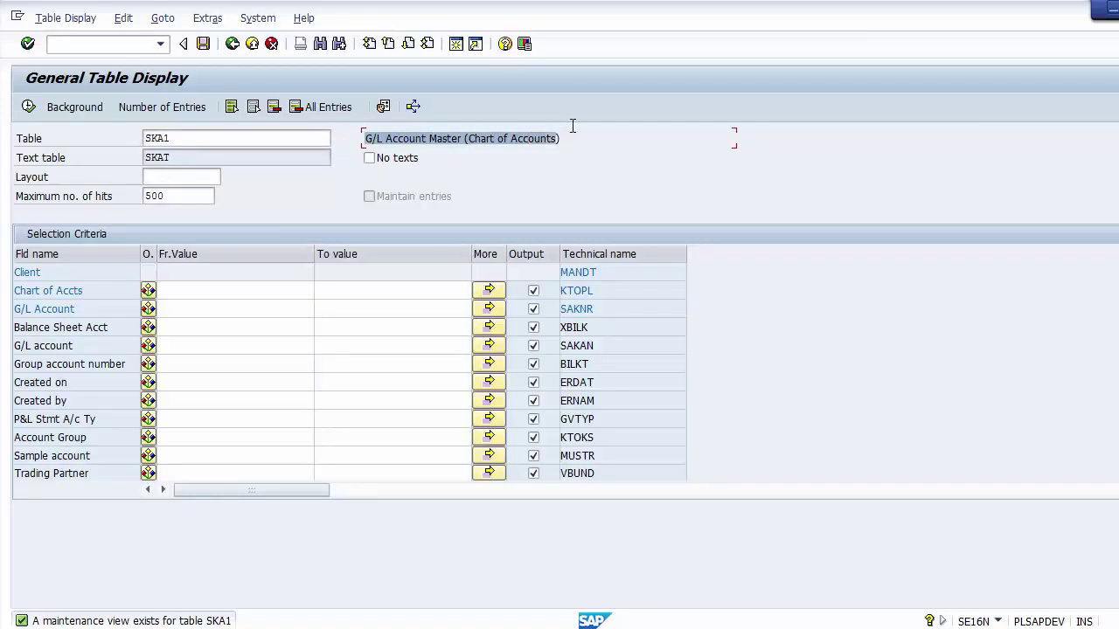
left_click(459, 138)
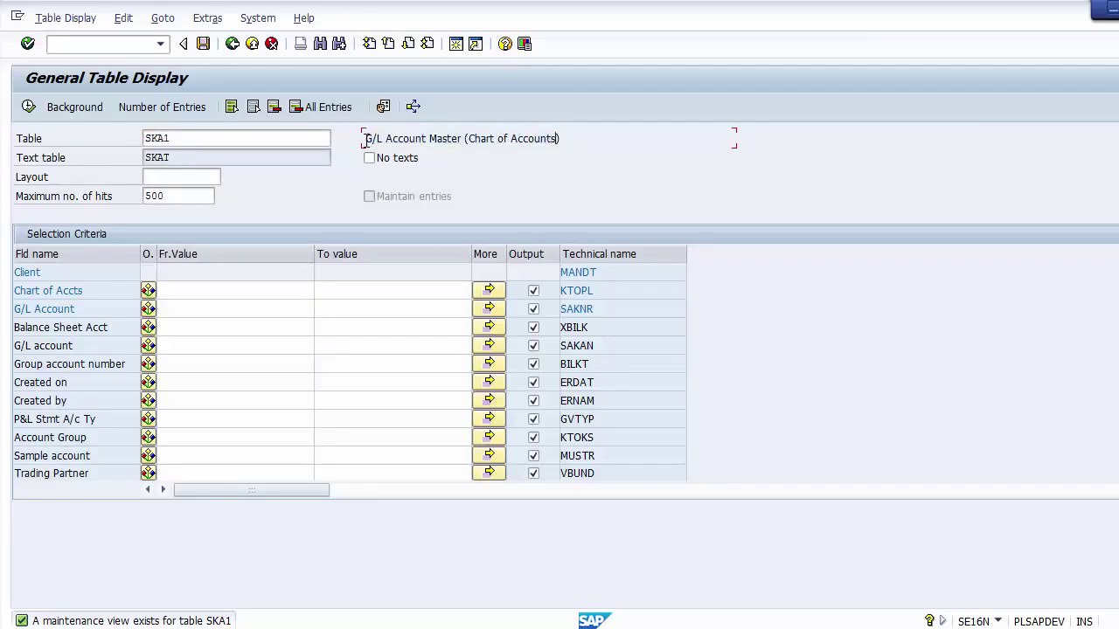
left_click_drag(365, 138, 468, 140)
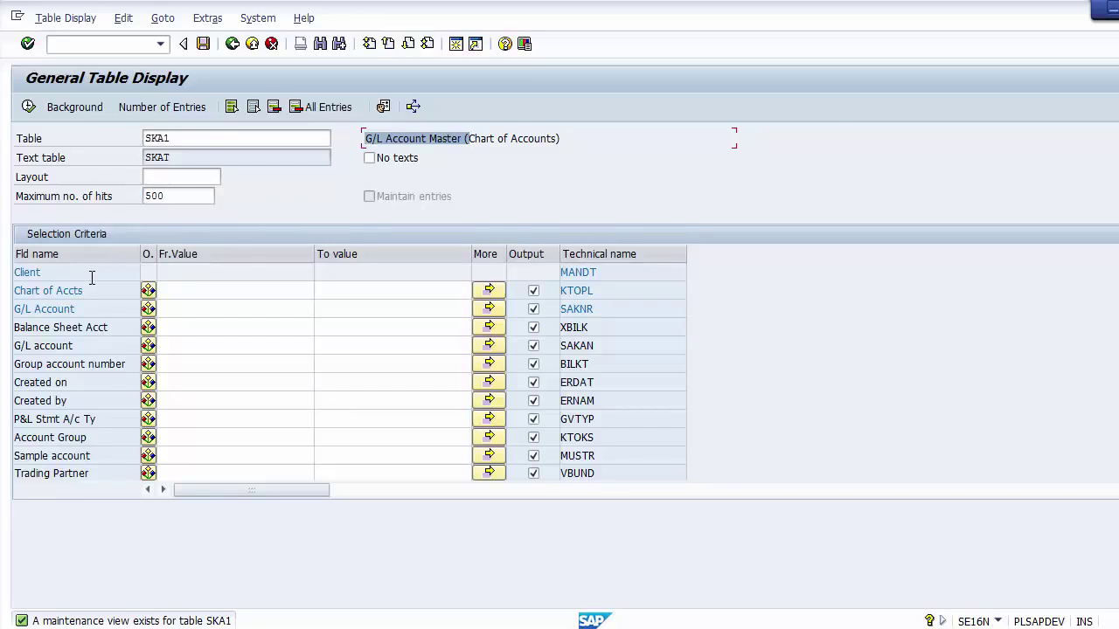
Compare the Client, Chart of Accts and G/L Account field names in the selection criteria with their technical names
left_click(62, 274)
left_click_drag(62, 275, 4, 274)
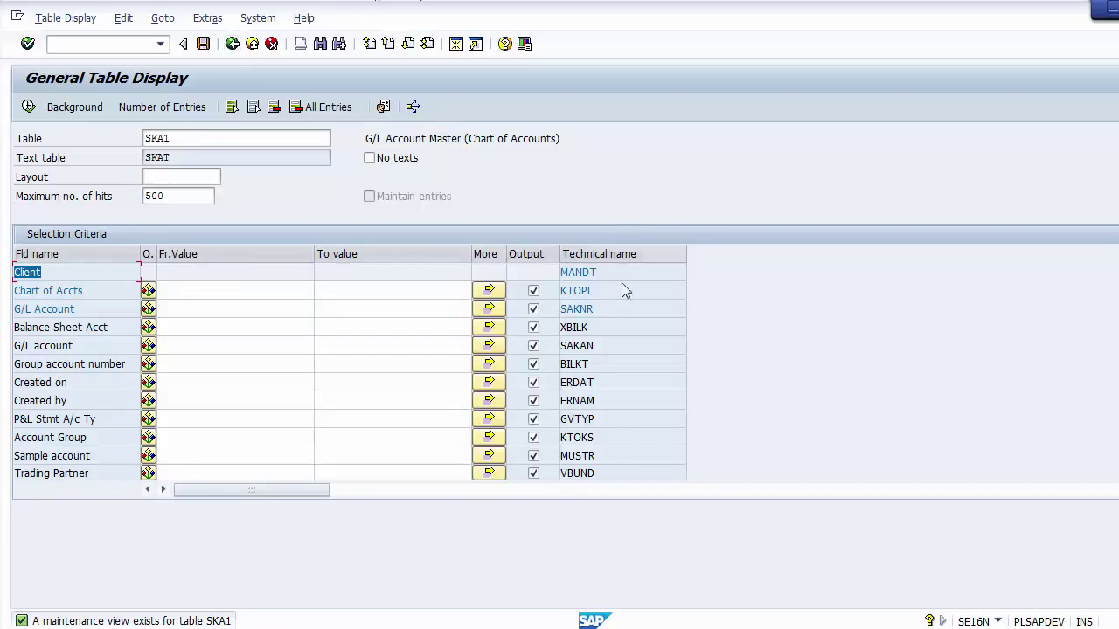
left_click_drag(612, 274, 549, 274)
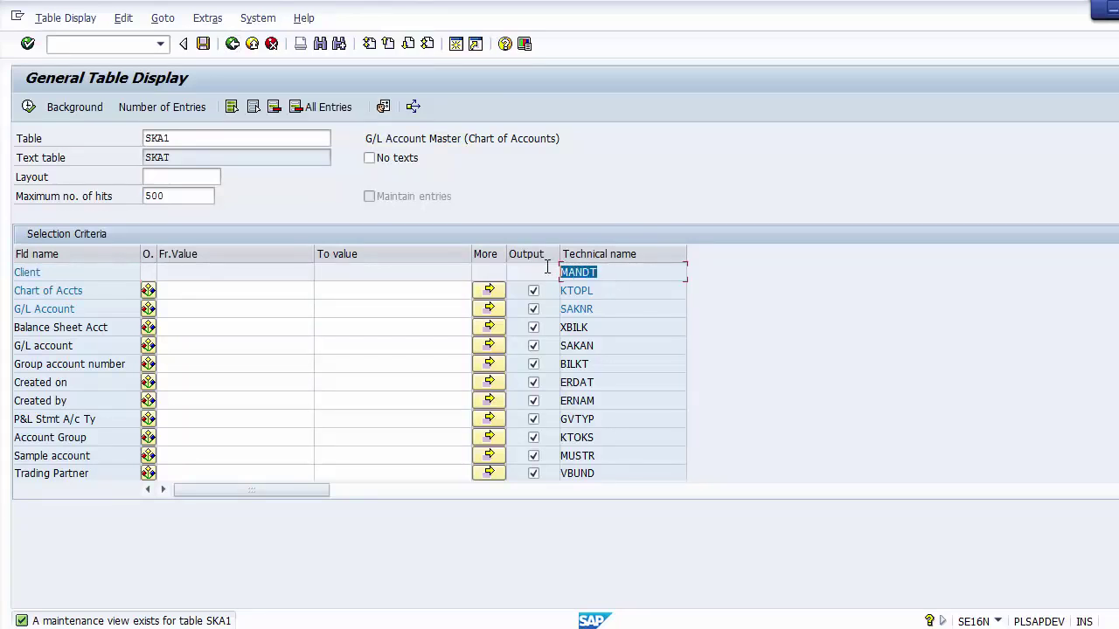
left_click_drag(44, 272, 5, 271)
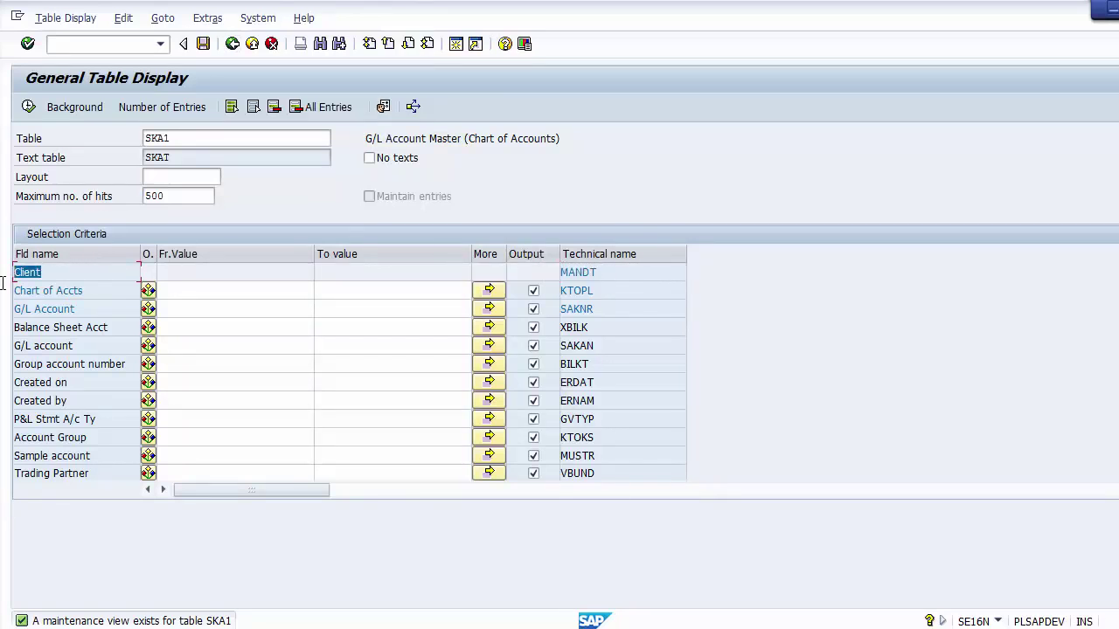
left_click_drag(619, 272, 549, 270)
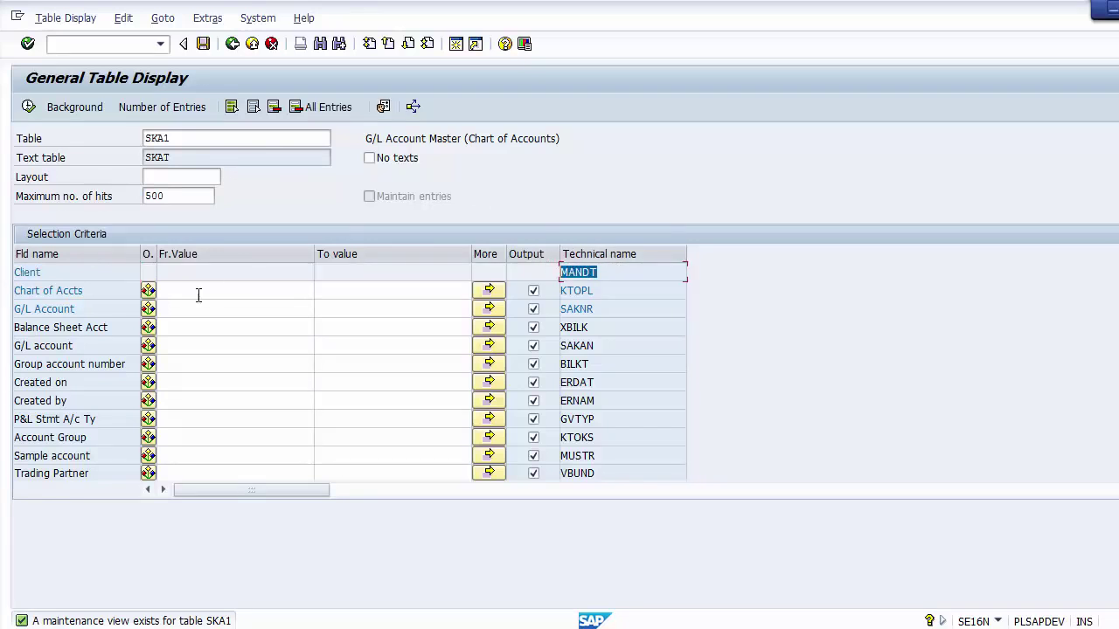
left_click_drag(105, 288, 3, 290)
left_click_drag(616, 292, 549, 286)
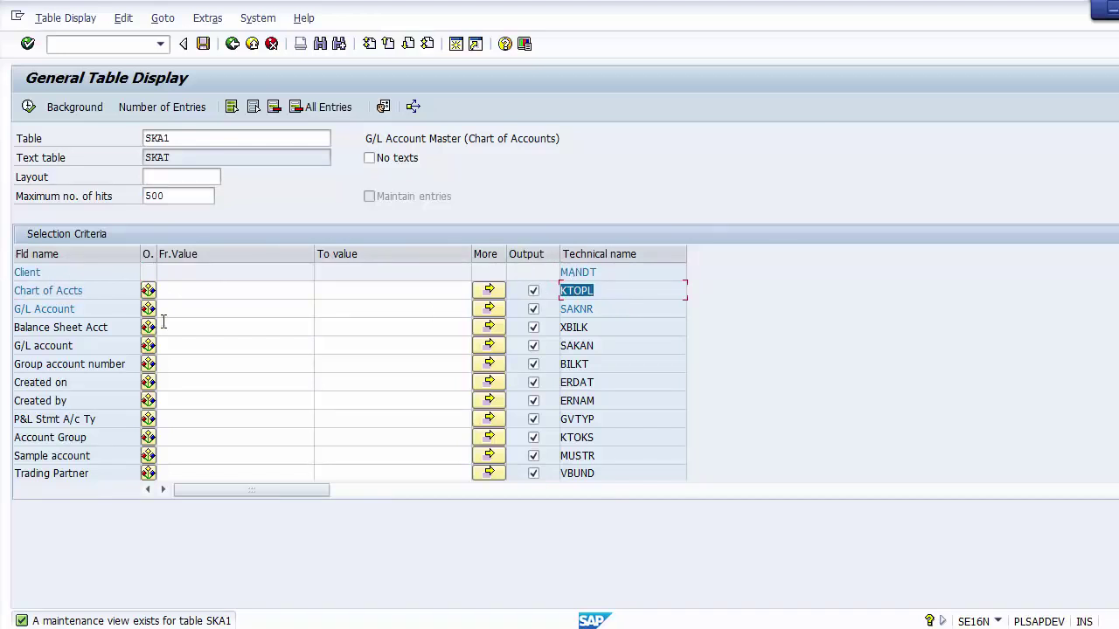
left_click_drag(103, 315, 2, 315)
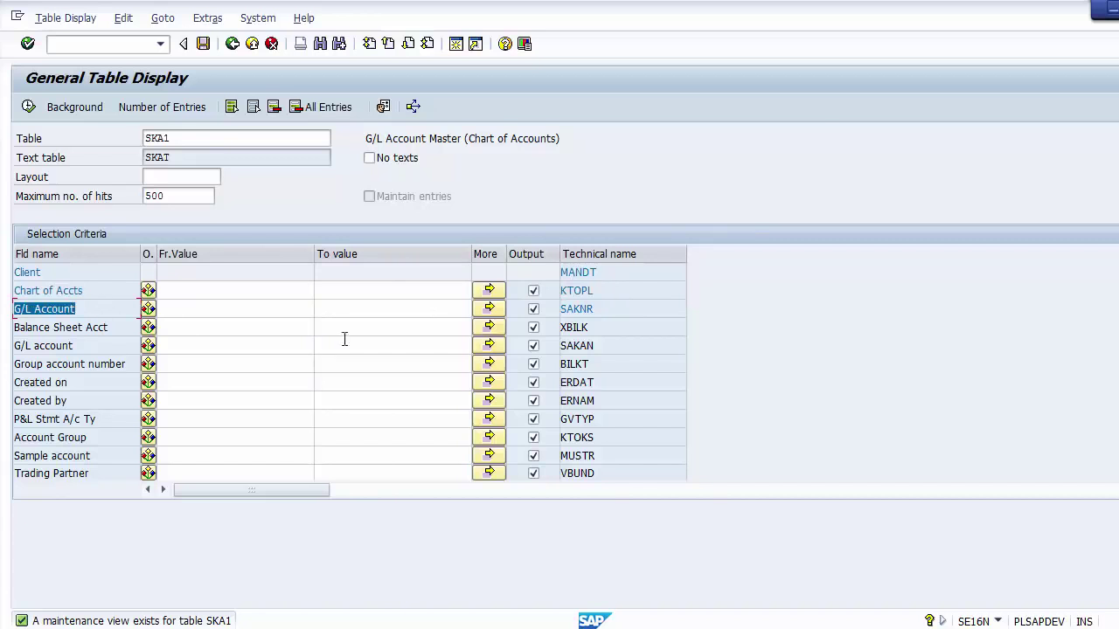
left_click(618, 309)
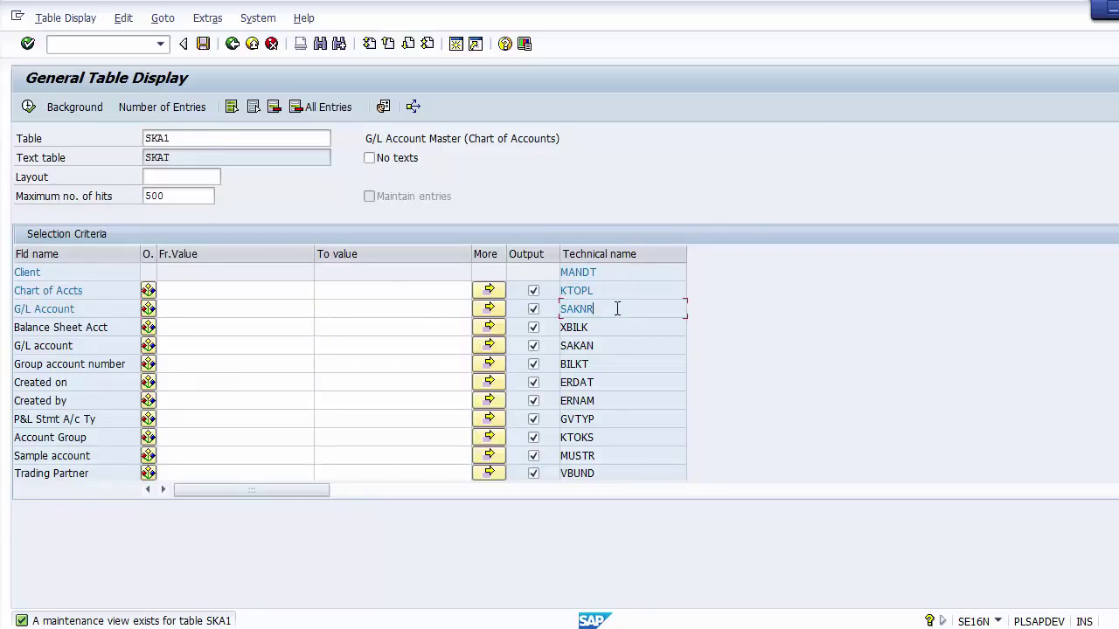
left_click_drag(617, 309, 542, 312)
Restrict the SKA1 selection to chart of accounts 1000 and display the matching entries
left_click(240, 290)
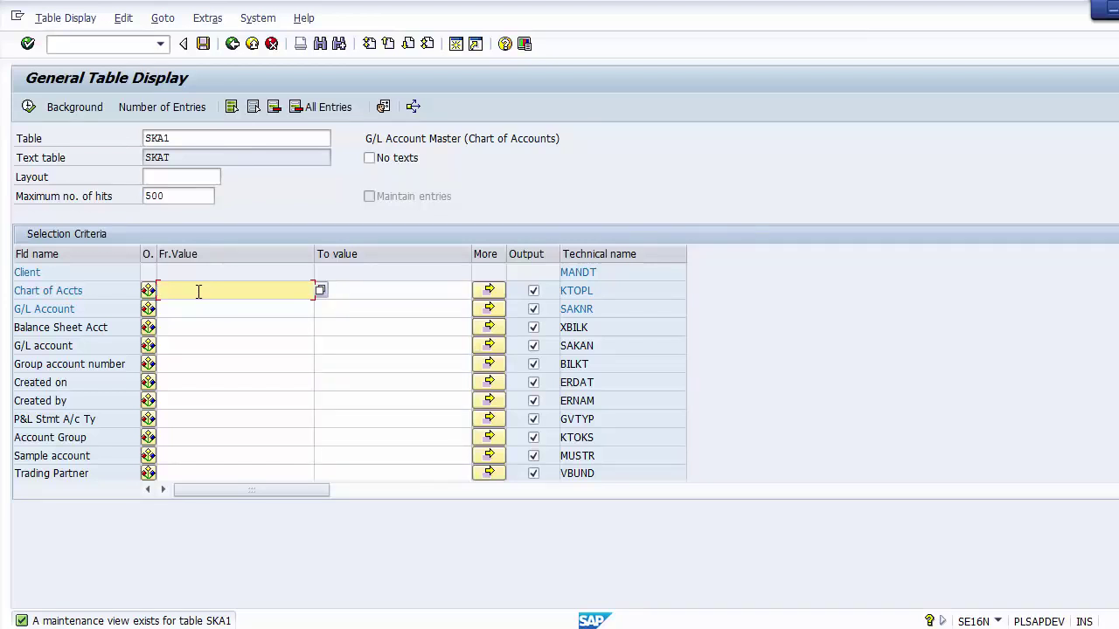
type("1000")
left_click(29, 109)
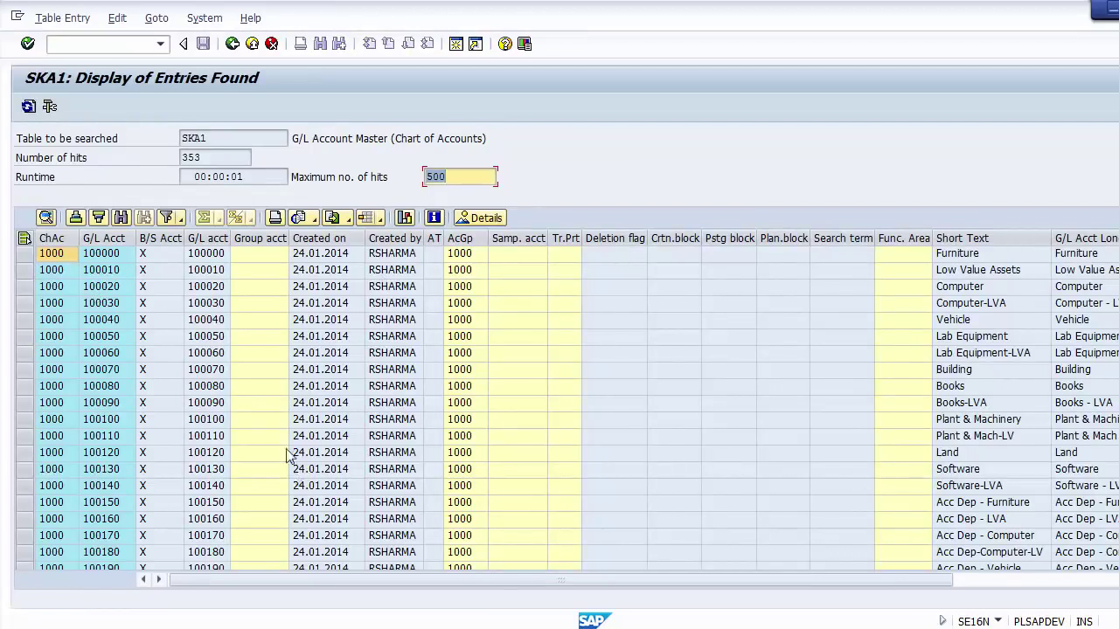
Examine the number of hits and the first entry's columns from chart of accounts through account group
left_click(219, 159)
double_click(219, 160)
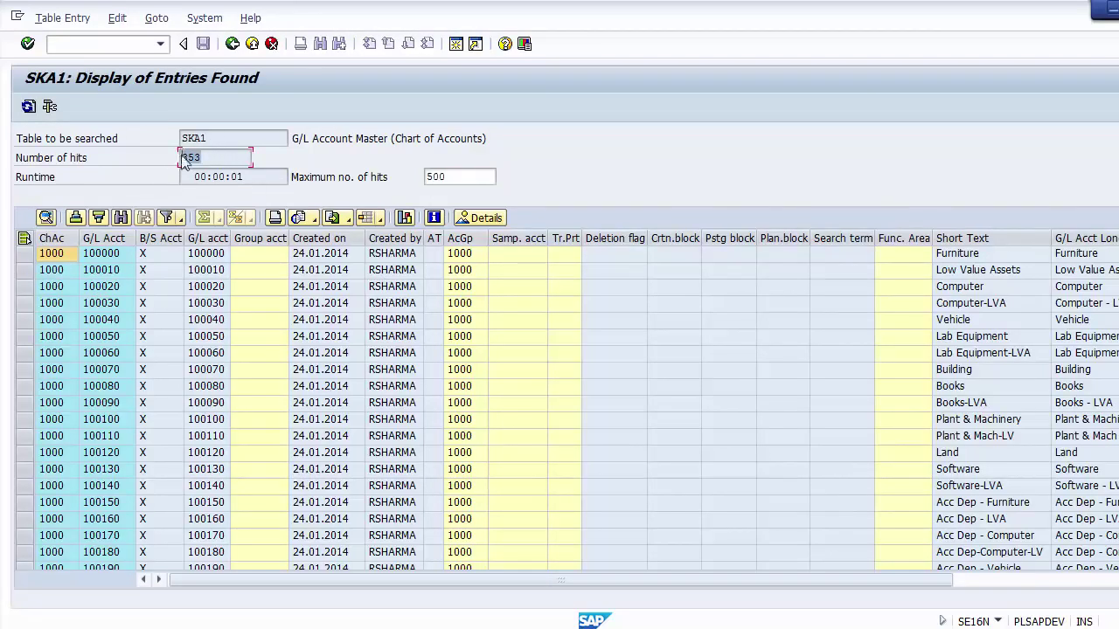
left_click(219, 160)
left_click(50, 255)
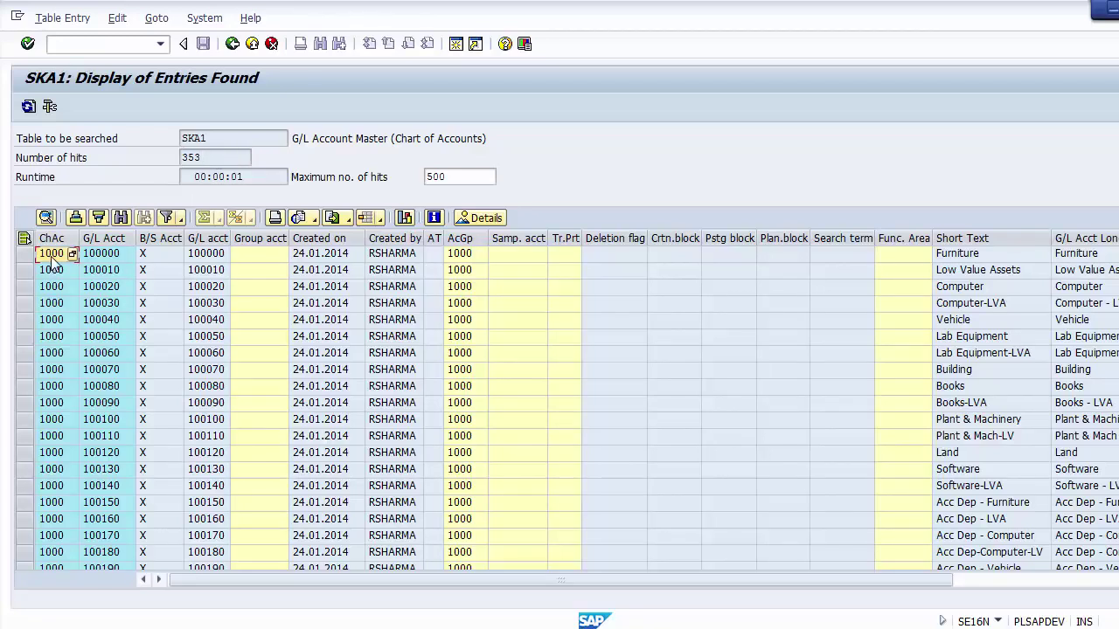
key("Tab")
key("Tab")
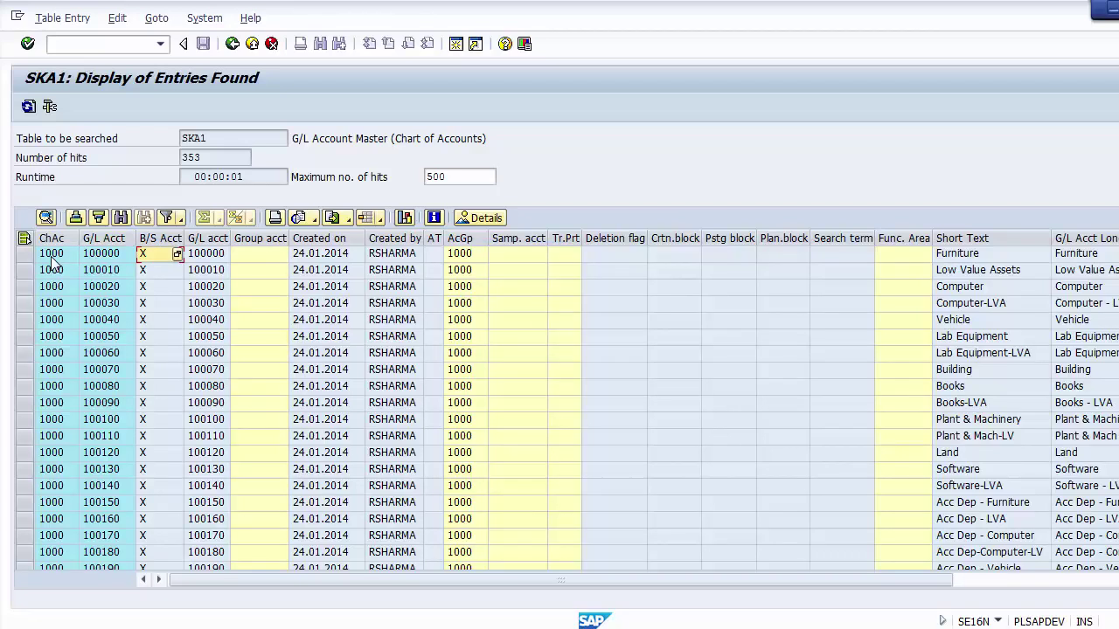
key("Tab")
key("Tab")
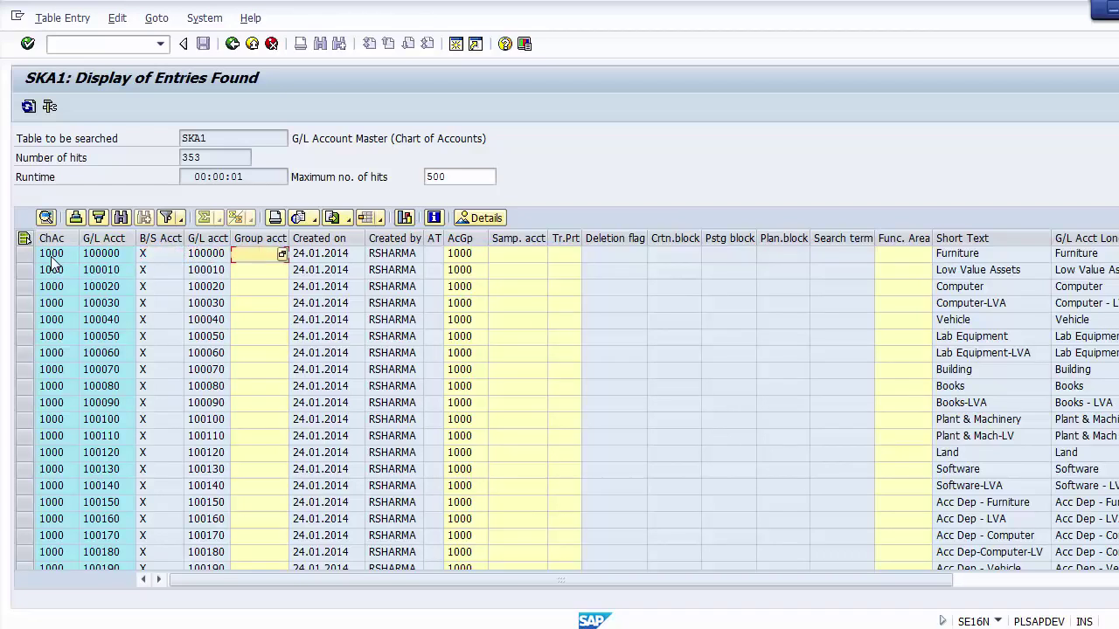
key("Tab")
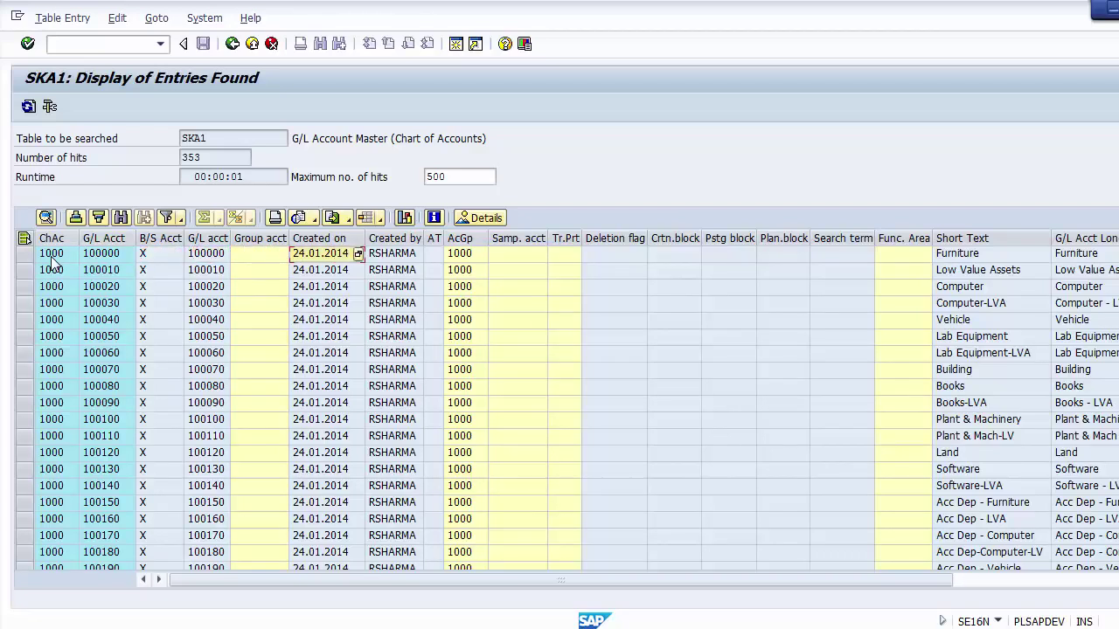
key("Tab")
key("Tab")
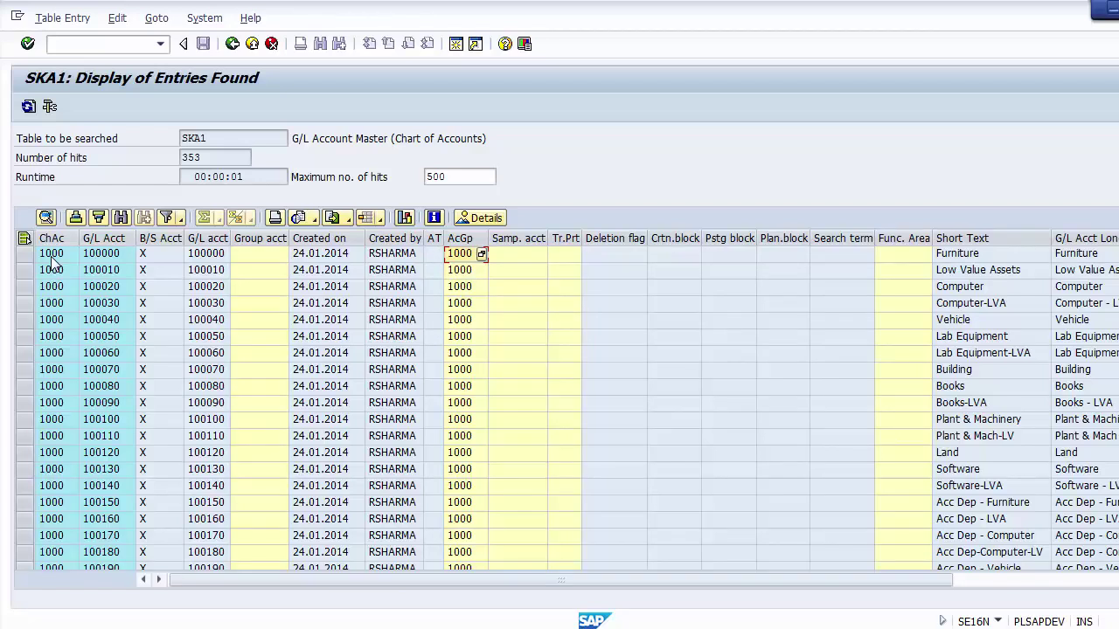
Examine the first SKA1 entry's remaining columns, comparing its short text with its G/L account long text
key("Right")
key("Right")
key("Right")
key("Right")
key("Right")
key("Right")
key("Right")
key("Right")
key("Right")
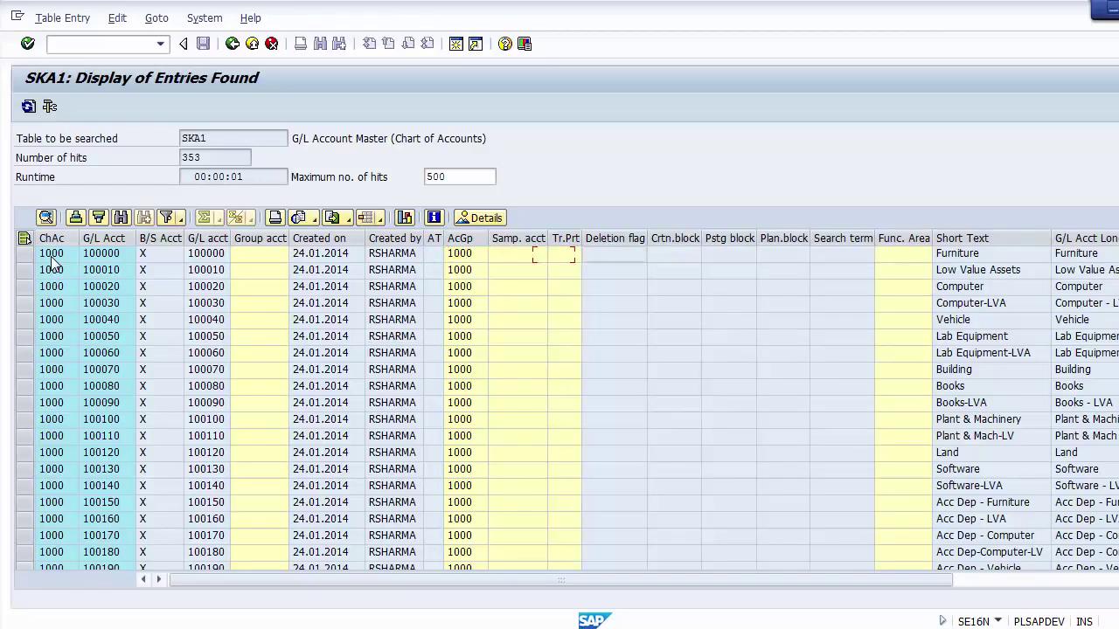
key("Right")
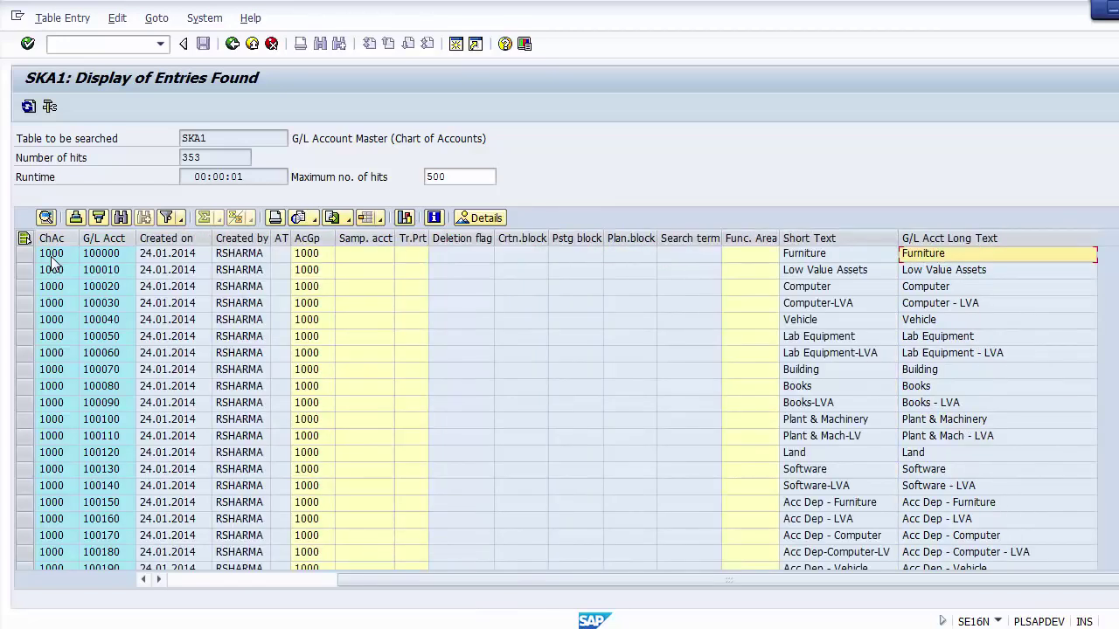
key("Left")
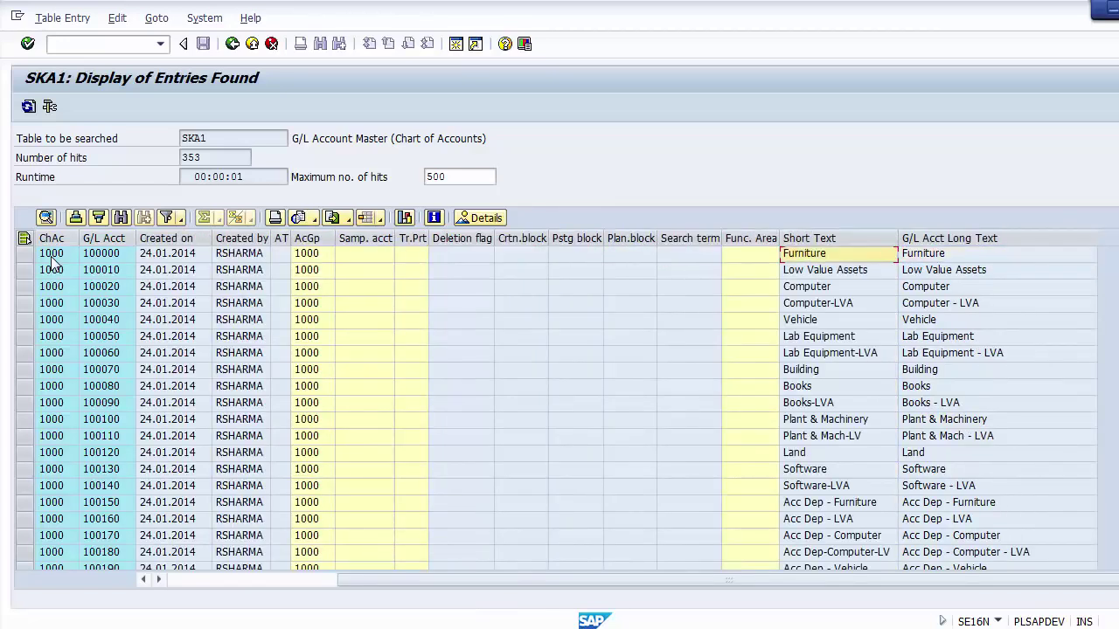
key("Right")
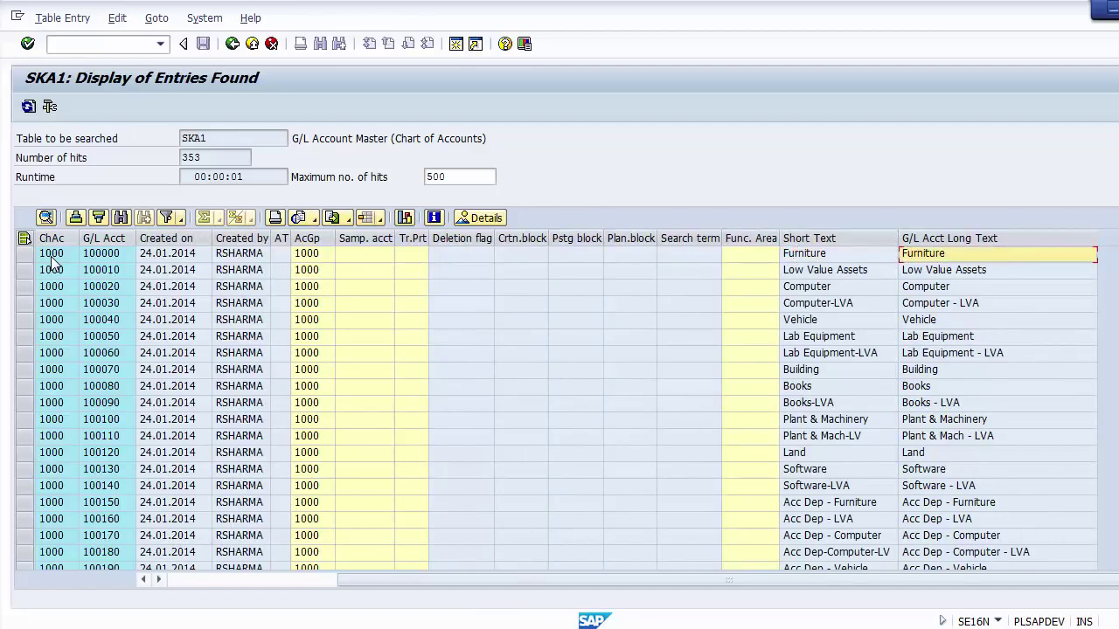
key("Left")
key("Right")
key("Left")
key("Right")
Return to the first entry's G/L account number and go down the account list to 100070
key("Left")
key("Left")
key("Left")
key("Left")
key("Left")
key("Left")
key("Left")
key("Left")
key("Left")
key("Left")
key("Left")
key("Left")
key("Left")
key("Left")
key("Left")
key("Left")
key("Left")
key("Left")
key("Left")
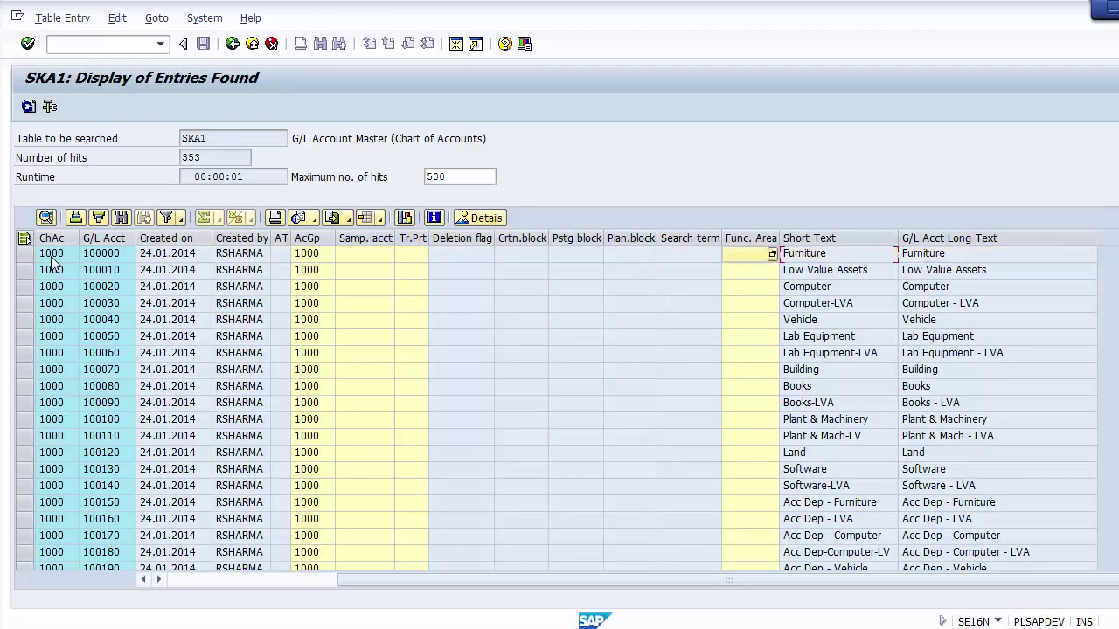
key("Right")
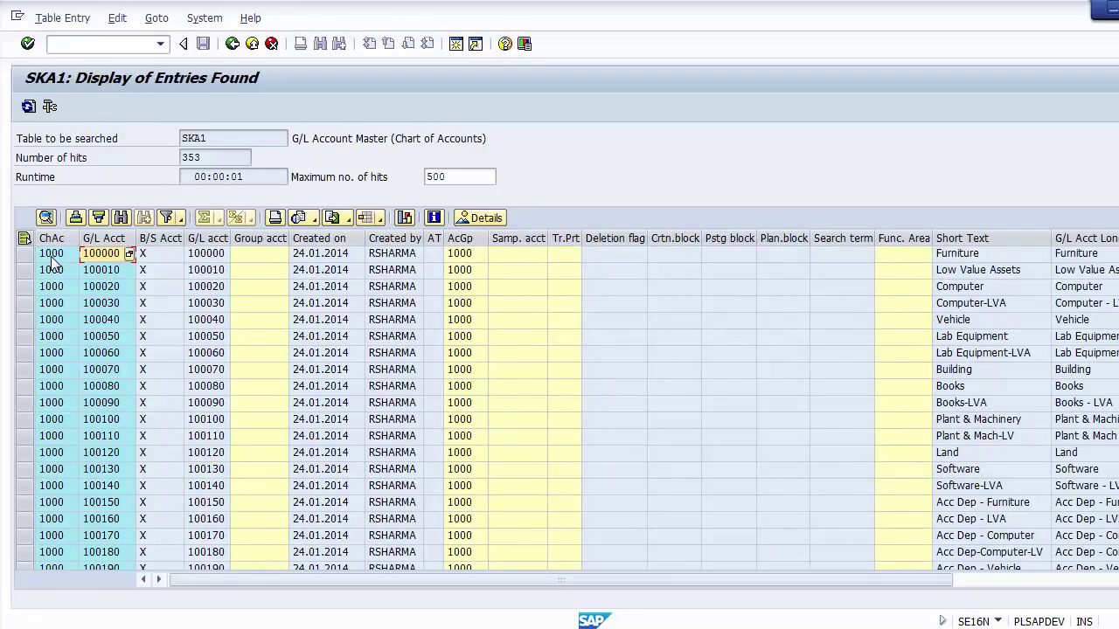
key("Down")
key("Down")
key("Down")
key("Down")
key("Down")
key("Down")
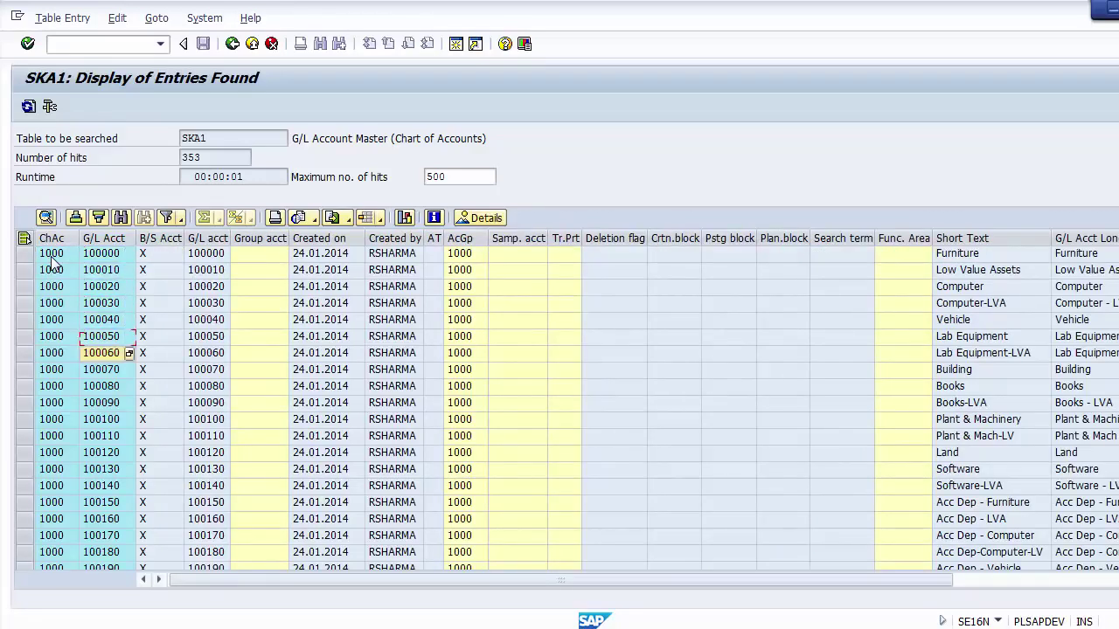
key("Down")
Review the entry for account 100070 from its chart of accounts across to its short and long text
key("Right")
key("Right")
key("Right")
key("Right")
key("Right")
key("Right")
key("Right")
key("Right")
key("Right")
key("Right")
key("Right")
key("Right")
key("Right")
key("Right")
key("Right")
key("Right")
key("Right")
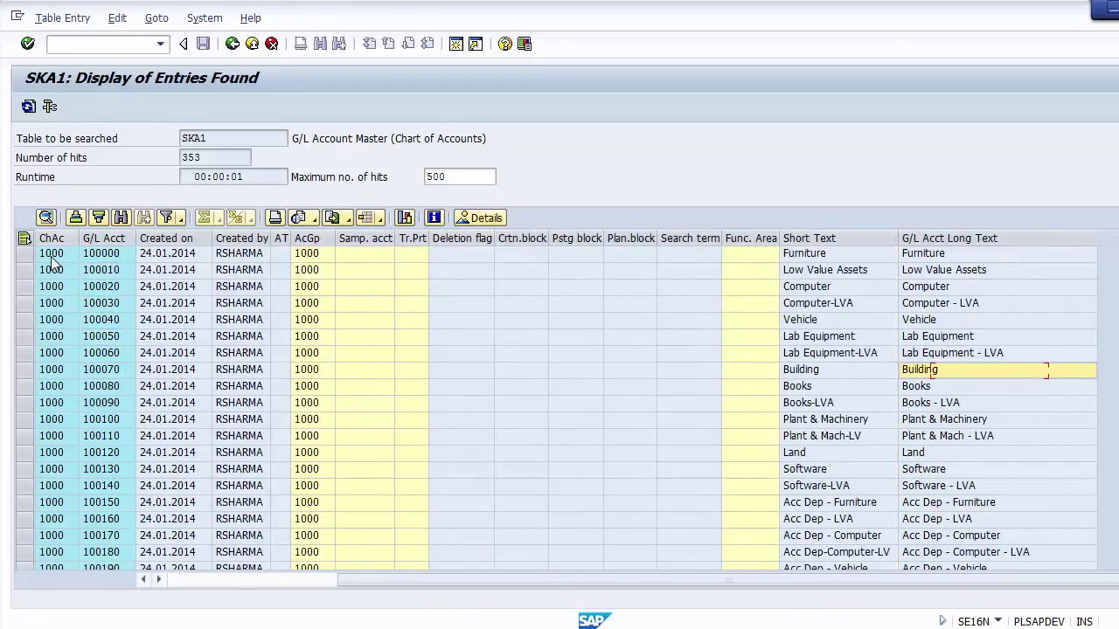
key("Left")
key("Left")
key("Left")
key("Left")
key("Left")
key("Left")
key("Left")
key("Left")
key("Left")
key("Left")
key("Left")
key("Left")
key("Left")
key("Left")
key("Left")
key("Left")
key("Left")
key("Left")
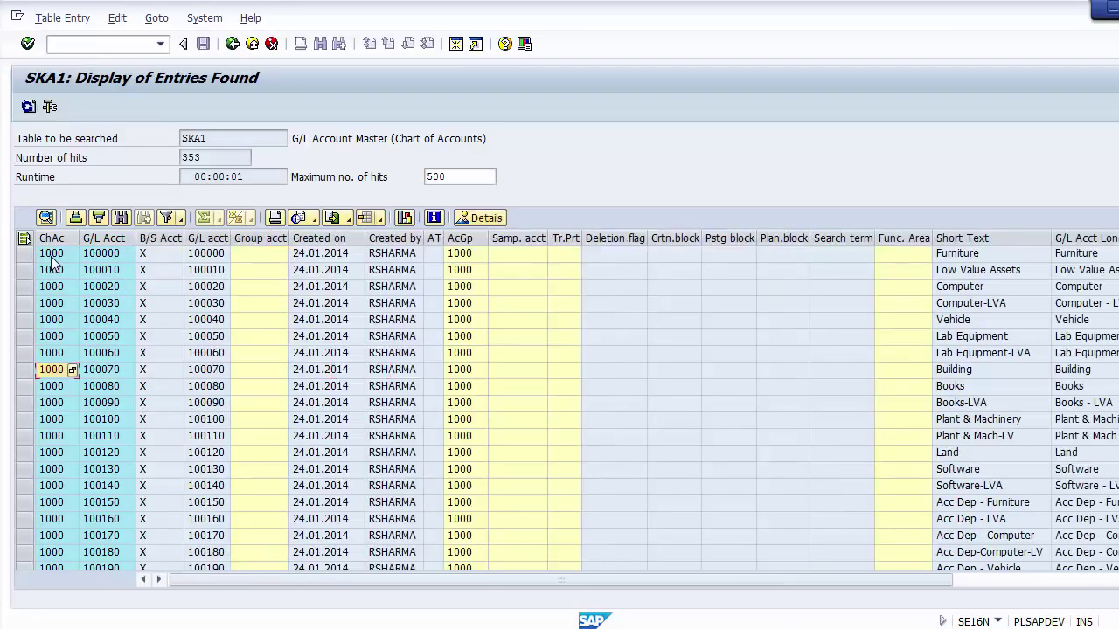
key("Right")
key("Right")
key("Right")
key("Right")
key("Right")
key("Right")
key("Right")
key("Right")
key("Right")
key("Right")
key("Right")
key("Right")
key("Right")
key("Right")
key("Right")
key("Right")
key("Right")
key("Right")
key("Left")
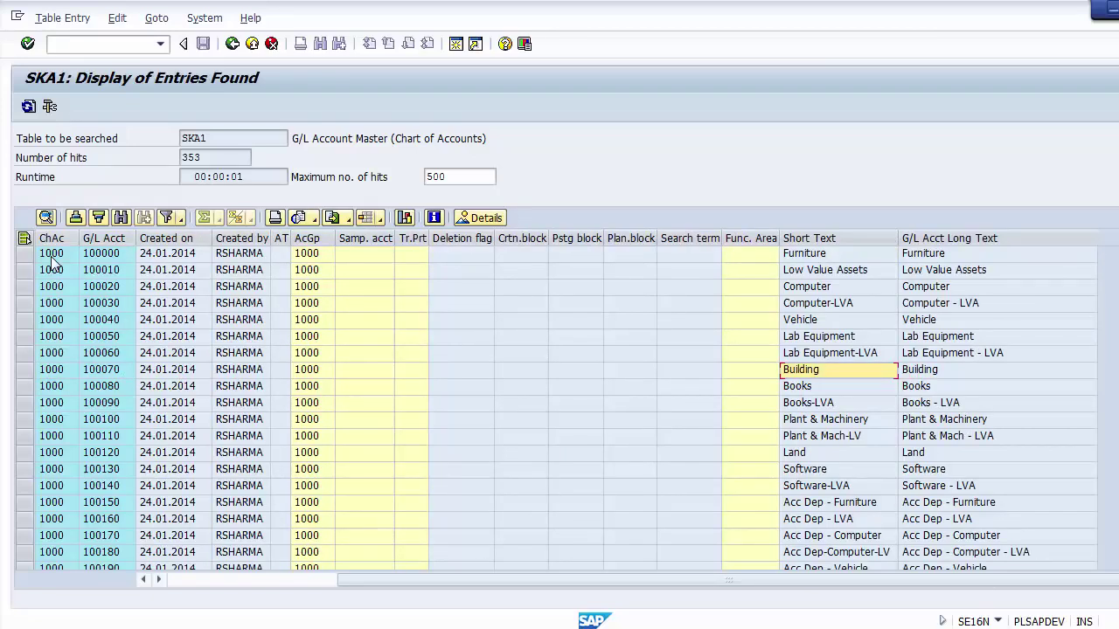
Switch to the PowerPoint slide, highlight SKB1 on the GL Master line, and return to the SAP window
key("alt+Tab")
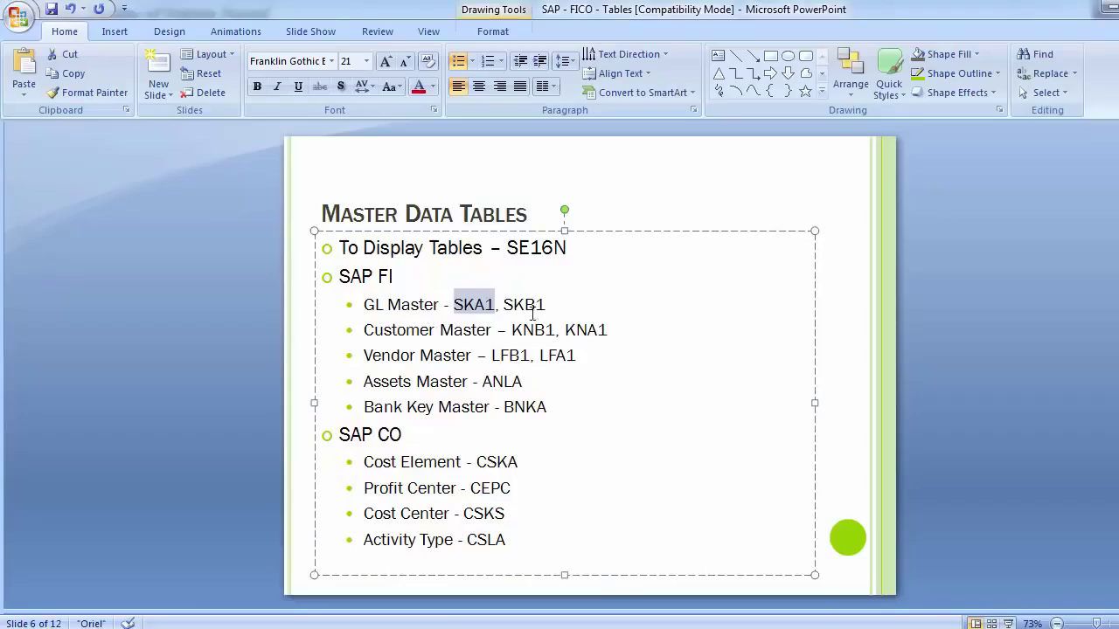
left_click_drag(504, 305, 550, 304)
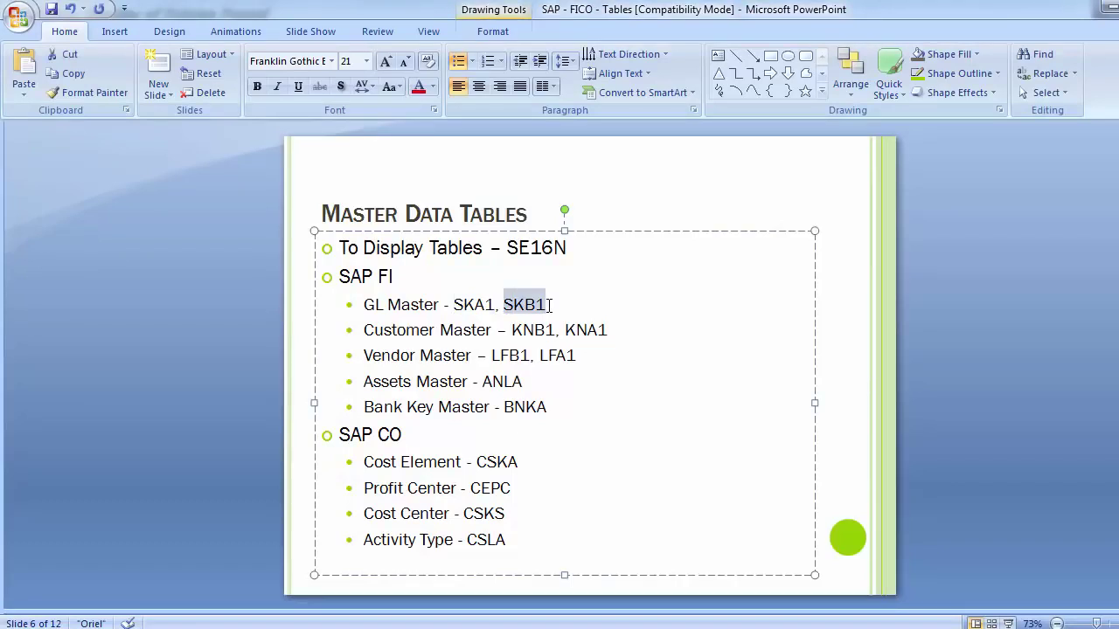
key("alt+Tab")
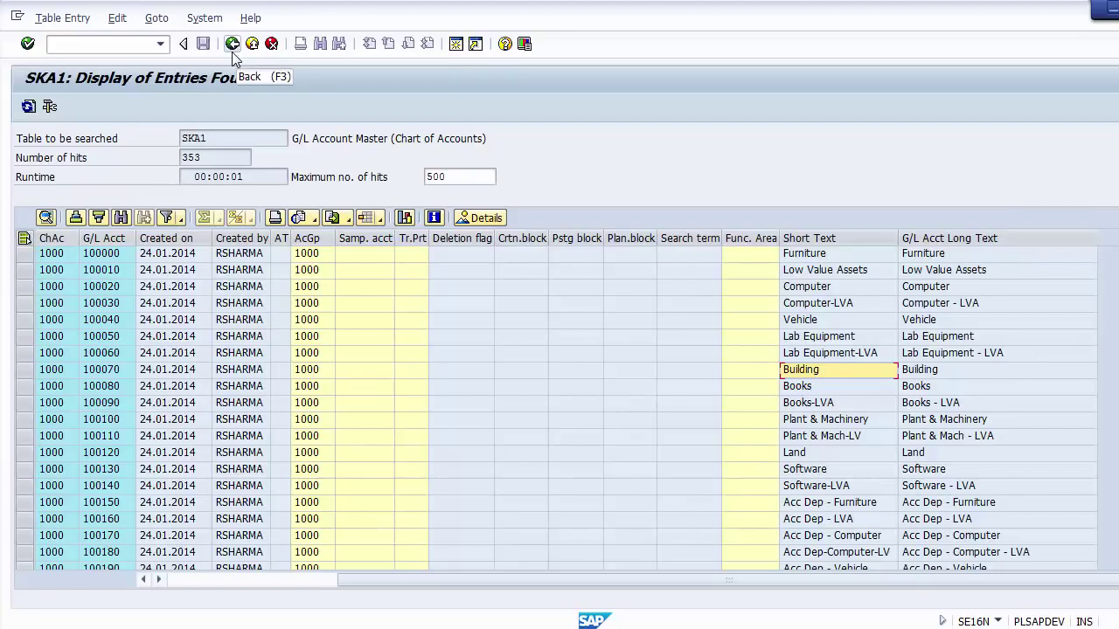
Go back to the SE16N selection screen and load table SKB1
left_click(233, 46)
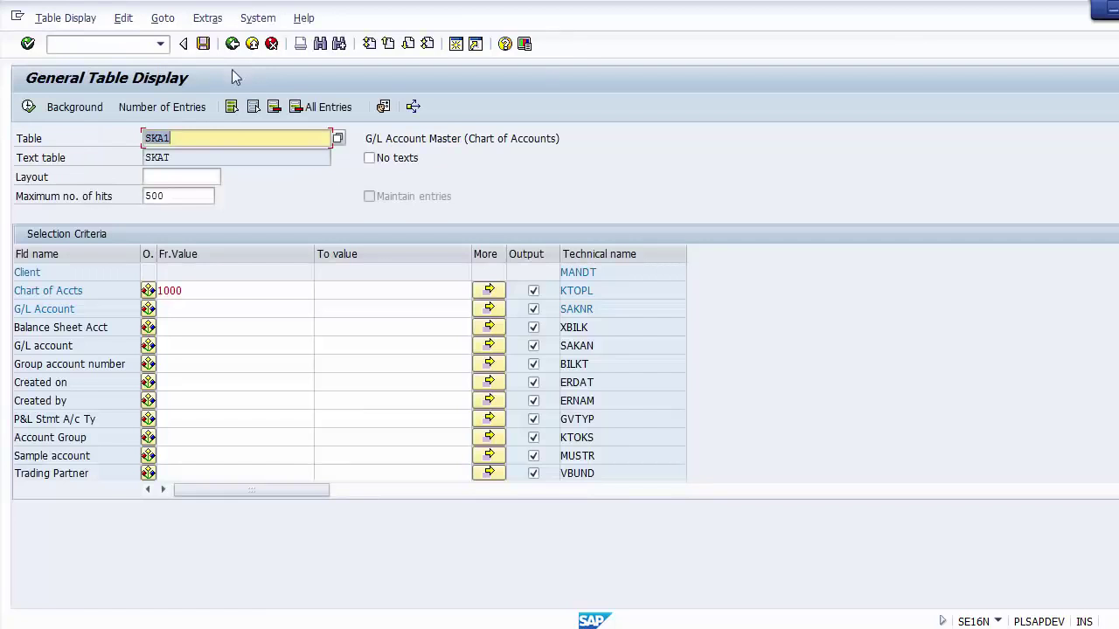
left_click(194, 138)
key("BackSpace")
key("BackSpace")
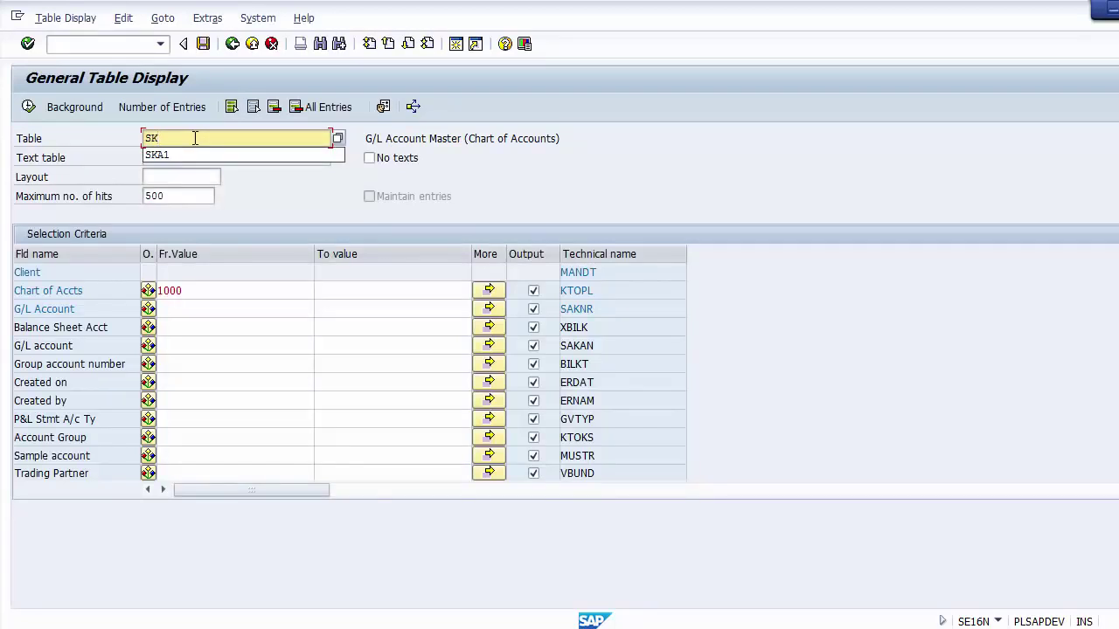
type("B1")
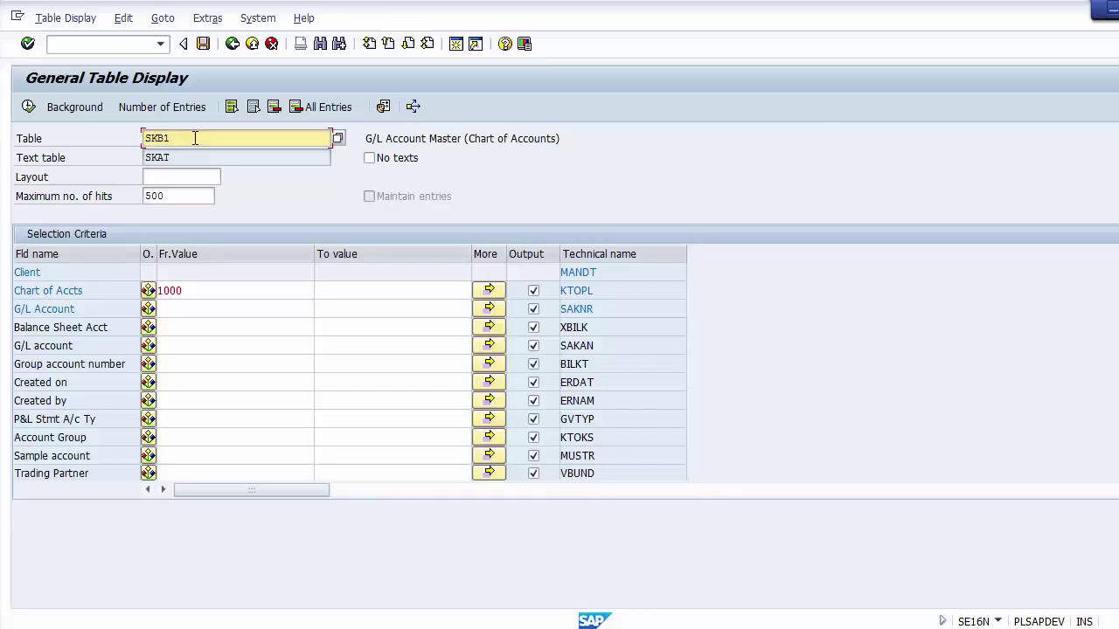
key("Return")
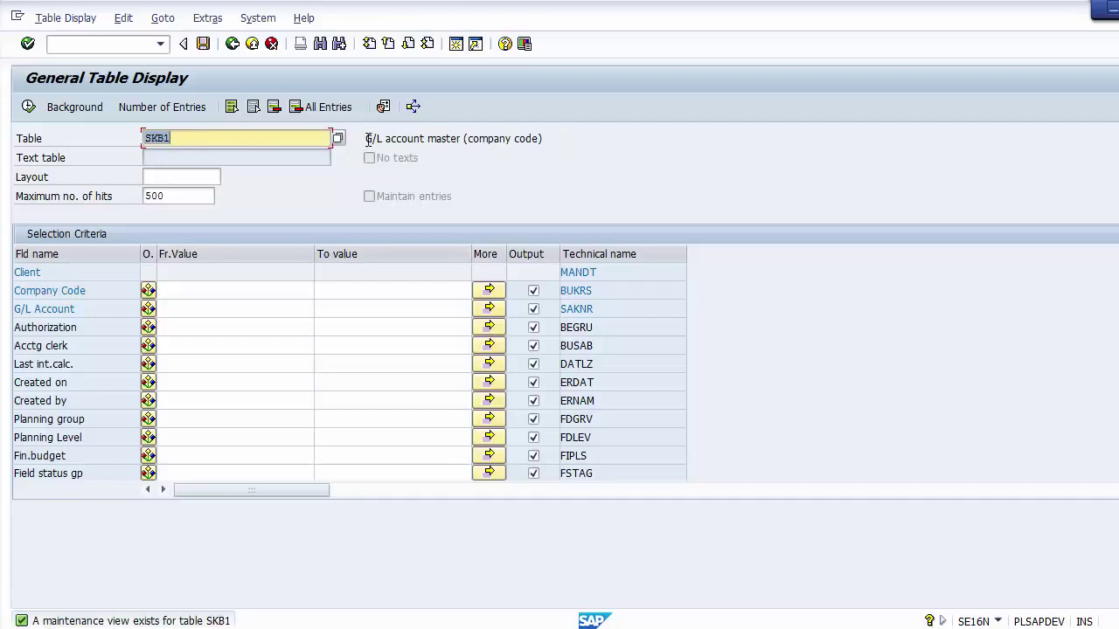
Highlight the SKB1 description and the Company Code, G/L Account and Authorization field names in the selection criteria
left_click_drag(365, 138, 570, 146)
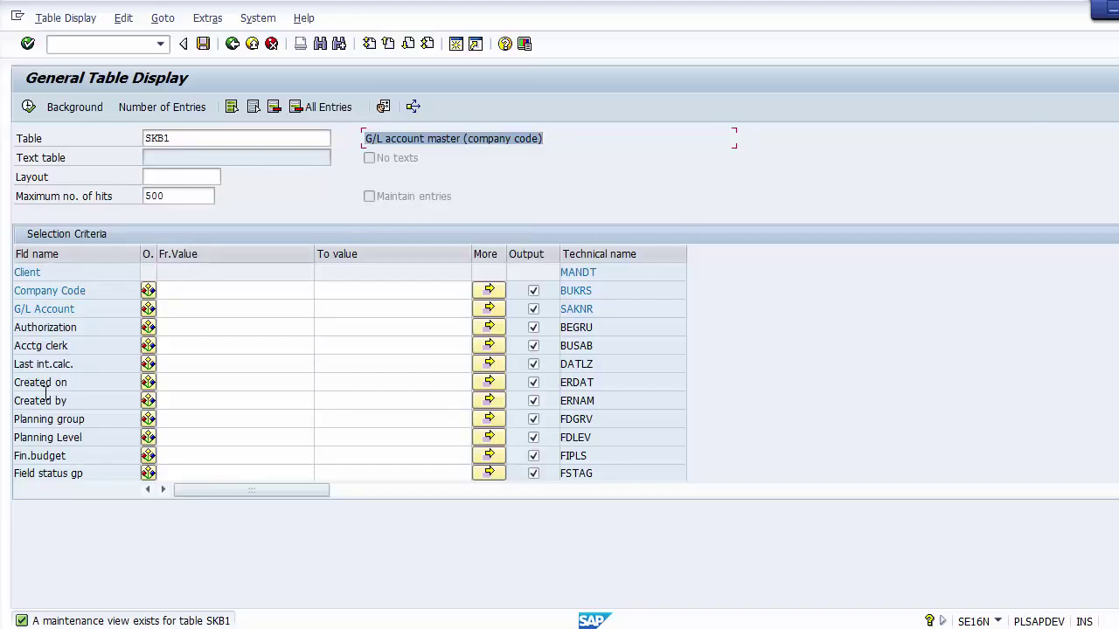
left_click(108, 289)
left_click_drag(109, 289, 14, 293)
left_click(75, 308)
left_click_drag(76, 309, 10, 310)
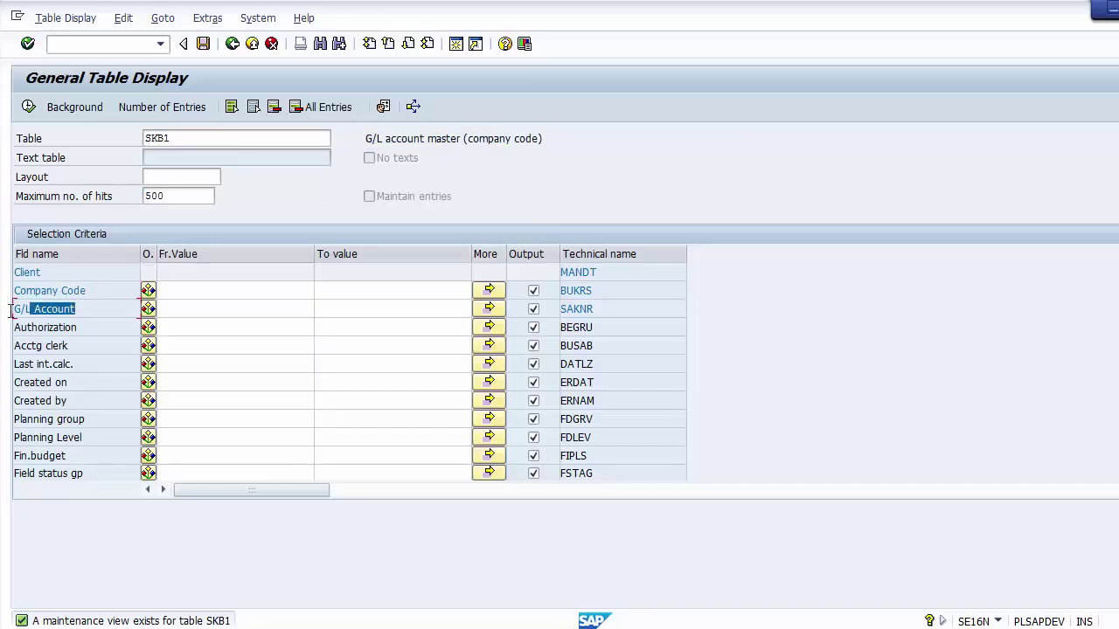
left_click_drag(77, 327, 9, 328)
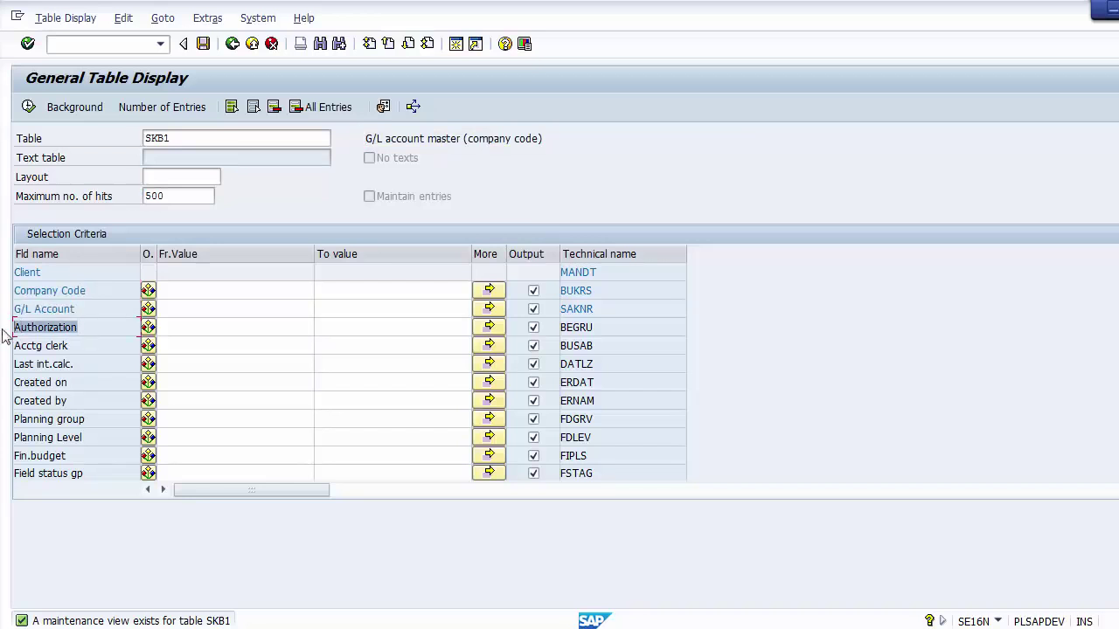
Restrict the SKB1 selection to company code 1000 and display the matching entries
left_click(178, 285)
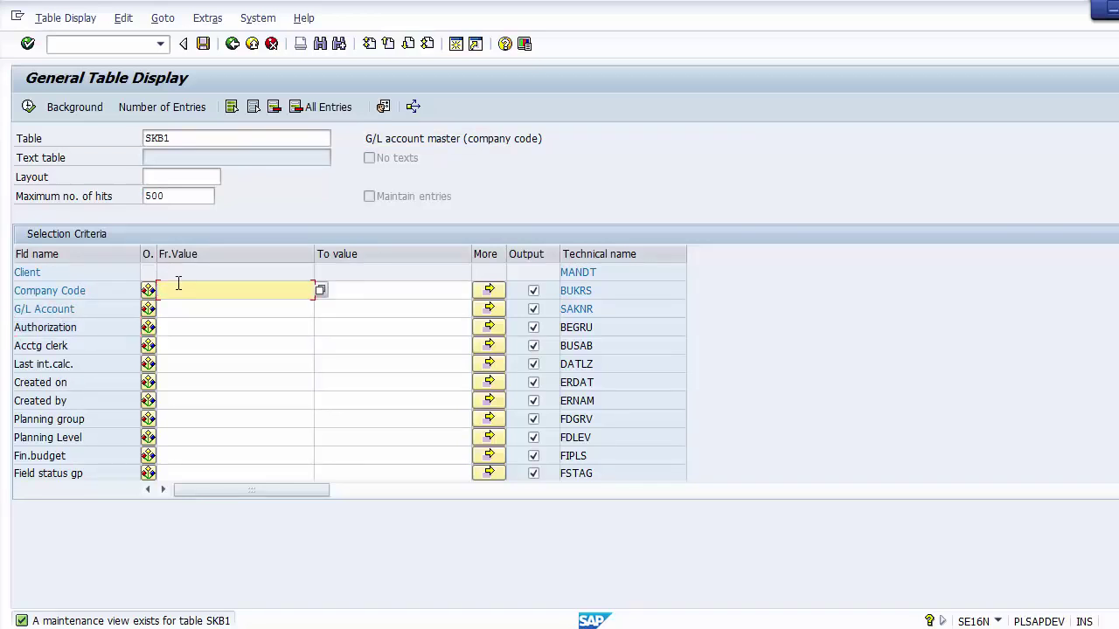
type("1000")
key("BackSpace")
key("BackSpace")
type("00")
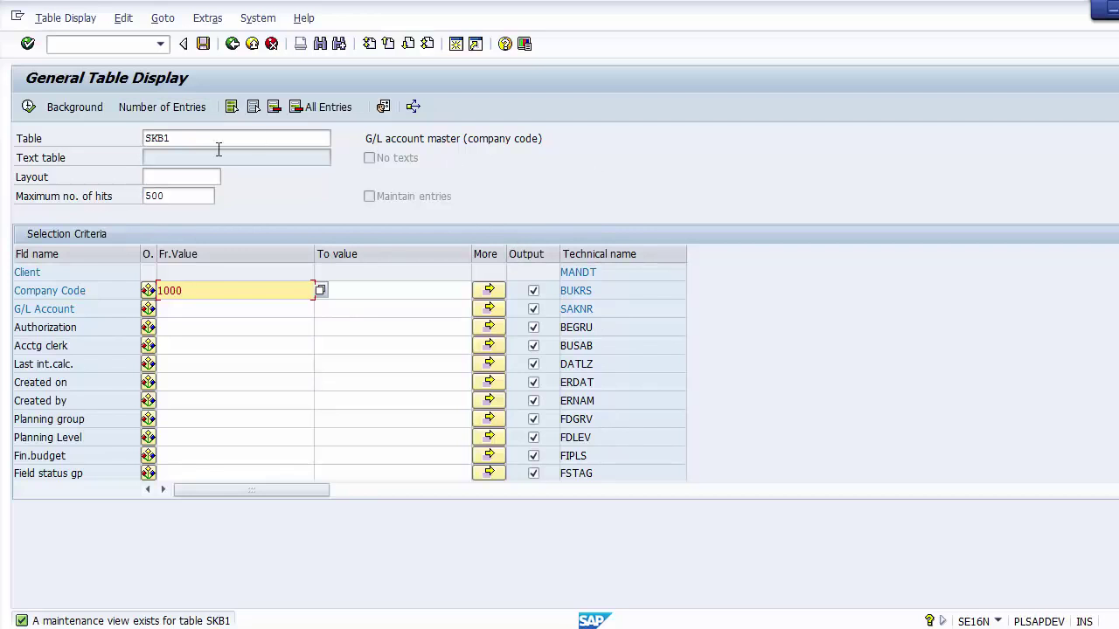
left_click(27, 106)
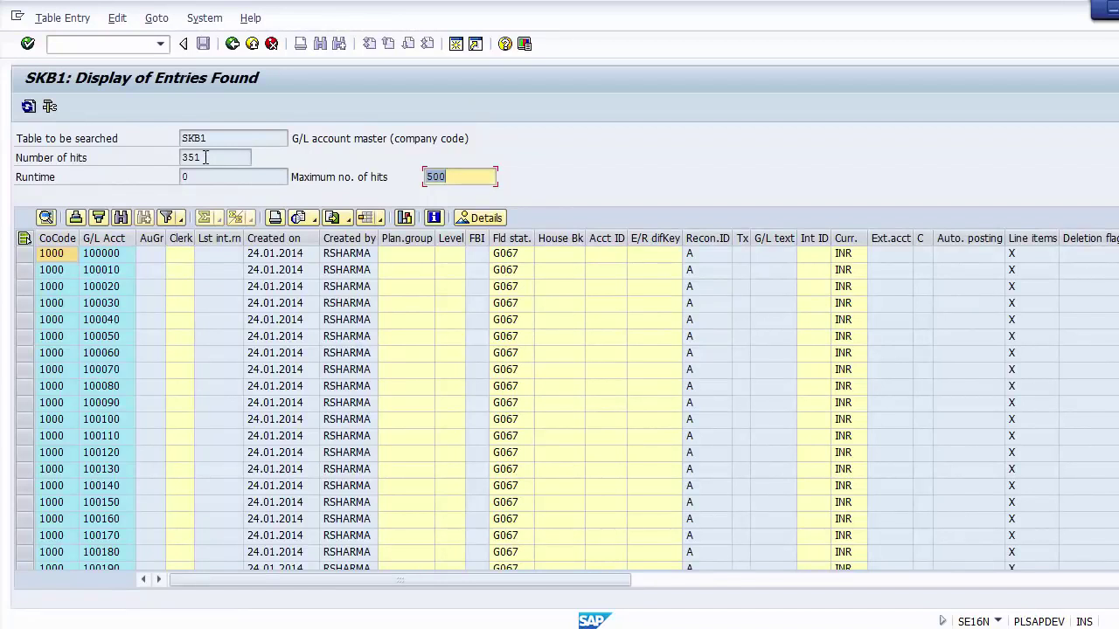
Examine the SKB1 number of hits and the first entry's columns from company code through reconciliation ID
left_click_drag(206, 158, 174, 159)
left_click(202, 158)
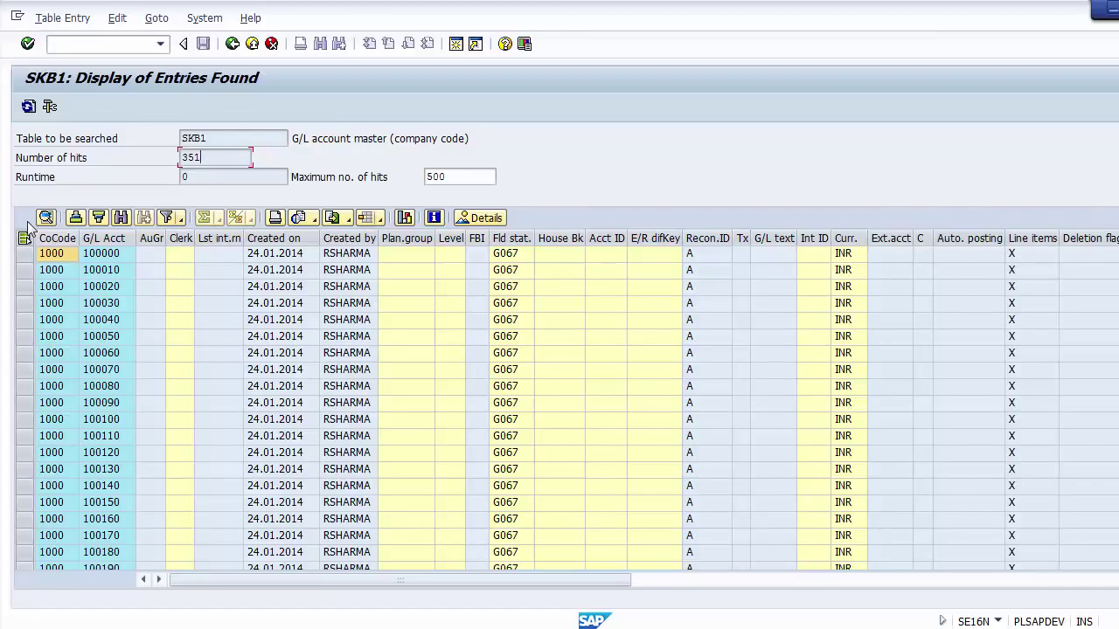
left_click(50, 254)
key("Tab")
key("Tab")
key("Tab")
key("Tab")
key("Tab")
key("Tab")
key("Tab")
key("Tab")
key("Tab")
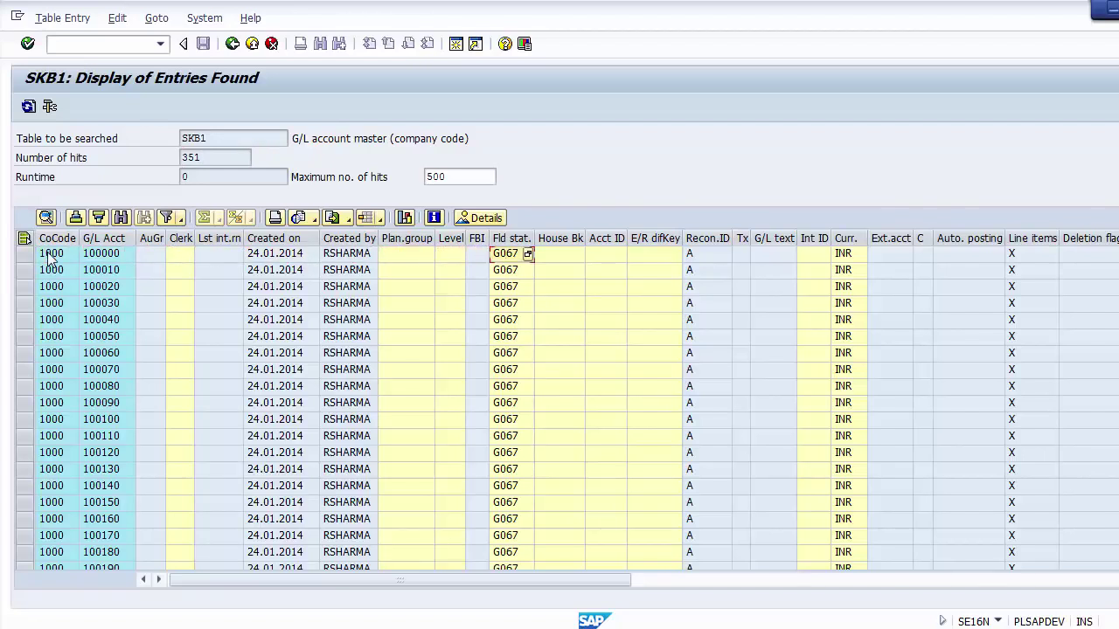
key("Tab")
key("Tab")
key("Tab")
key("Tab")
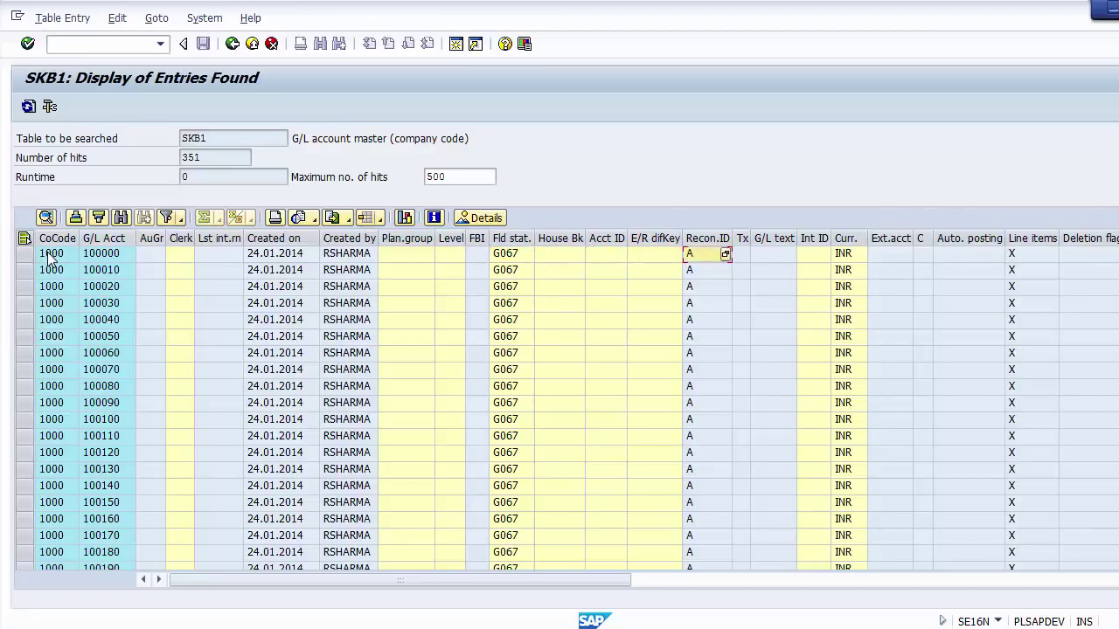
Review the first SKB1 entry's columns from tax category through currency to line items
key("Tab")
key("Tab")
key("Tab")
key("Tab")
key("Tab")
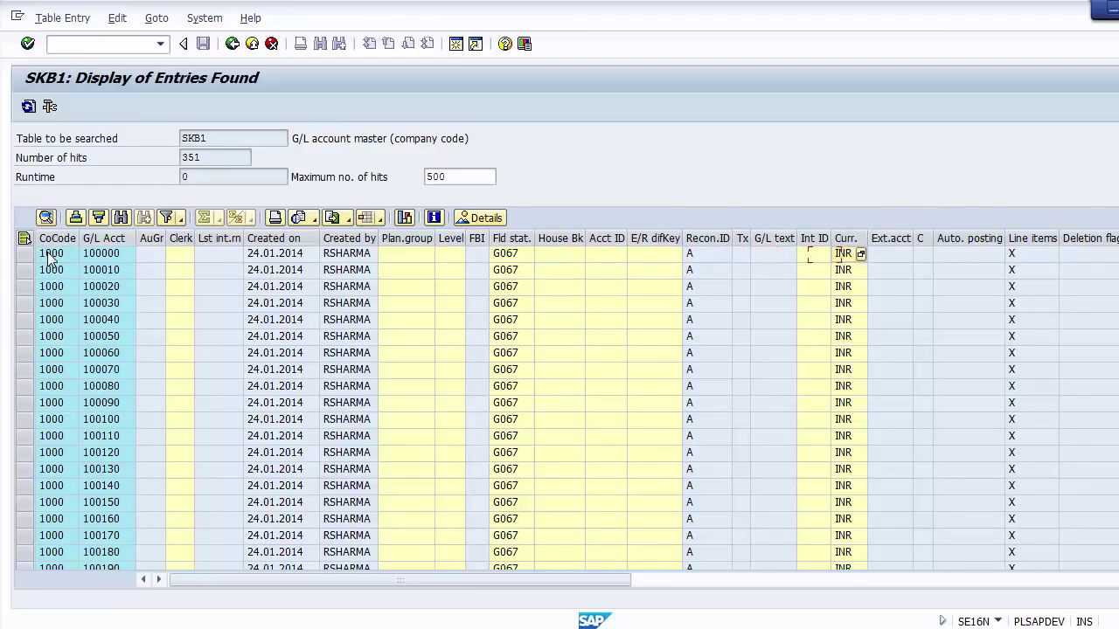
key("Tab")
key("Tab")
key("Tab")
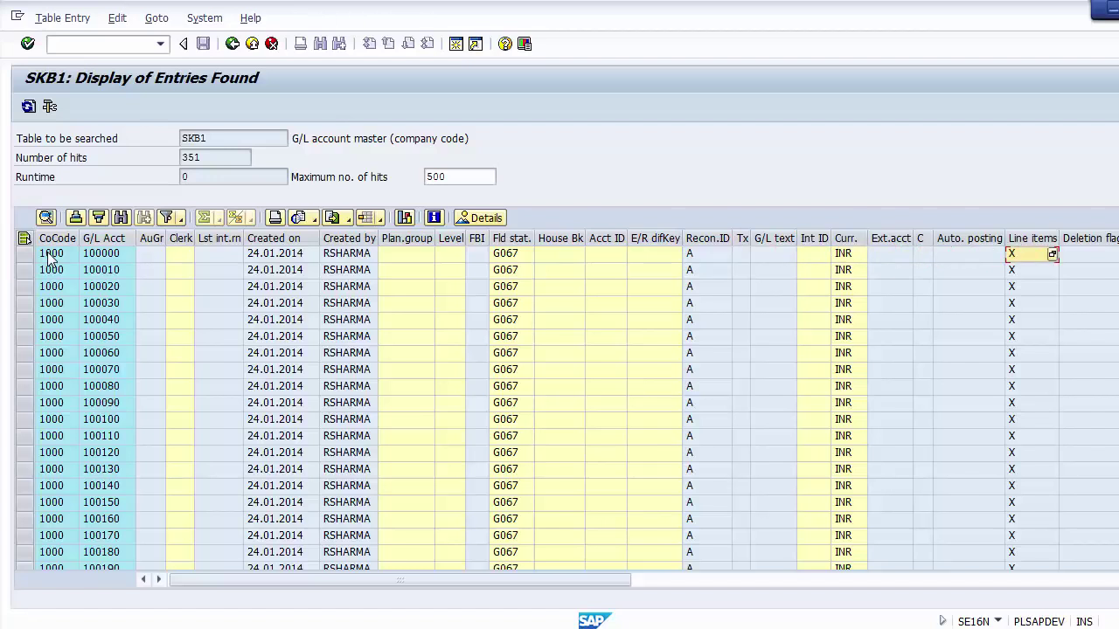
Review the first SKB1 entry's columns from deletion flag through last key date and sort key to reconciliation account input and recovery indicator
key("Tab")
key("Tab")
key("Tab")
key("Tab")
key("Tab")
key("Tab")
key("Tab")
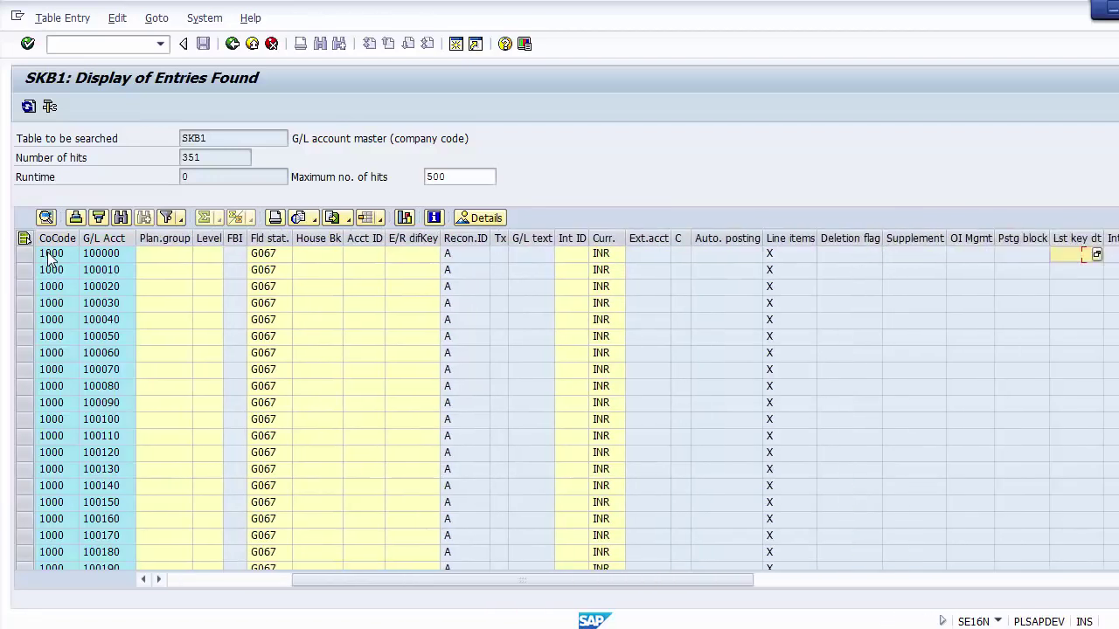
key("Tab")
key("Tab")
key("Tab")
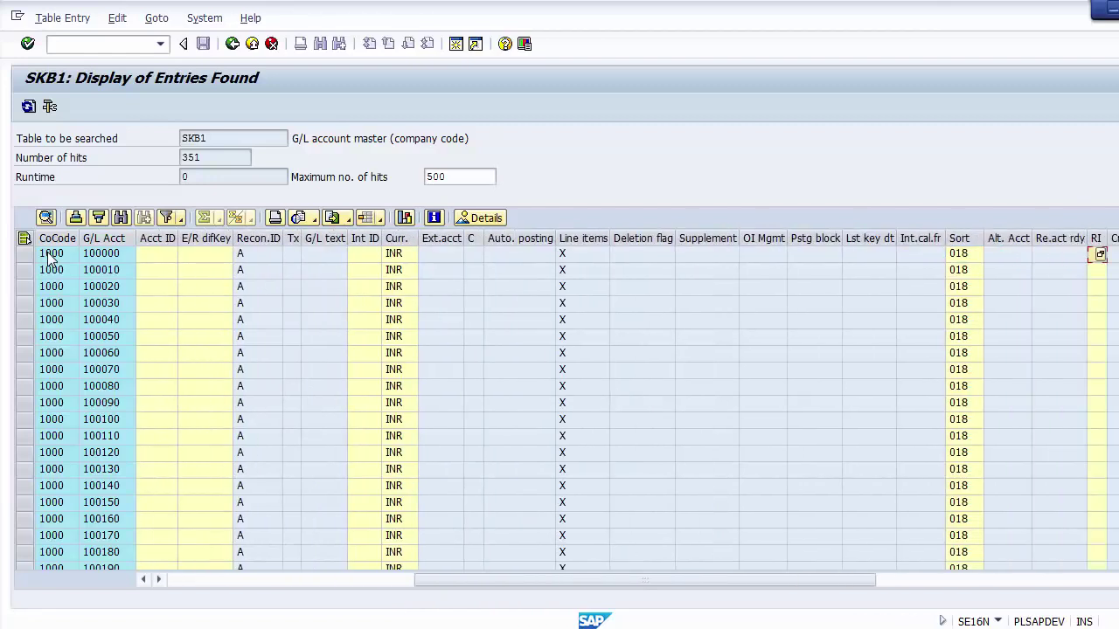
Review the first SKB1 entry's remaining columns from commitment item to MCA key, and return to its company code
key("Tab")
key("Tab")
key("Tab")
key("Tab")
key("Tab")
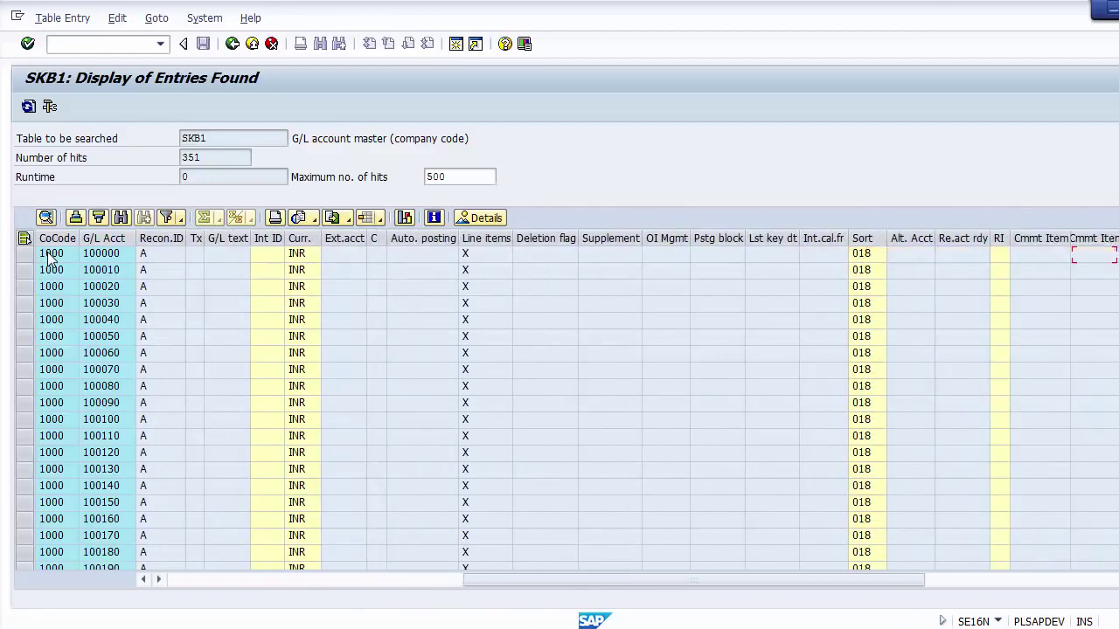
key("Tab")
key("Tab")
key("Tab")
key("Tab")
key("shift+Tab")
key("shift+Tab")
key("shift+Tab")
key("shift+Tab")
key("shift+Tab")
key("shift+Tab")
key("shift+Tab")
key("shift+Tab")
key("shift+Tab")
key("shift+Tab")
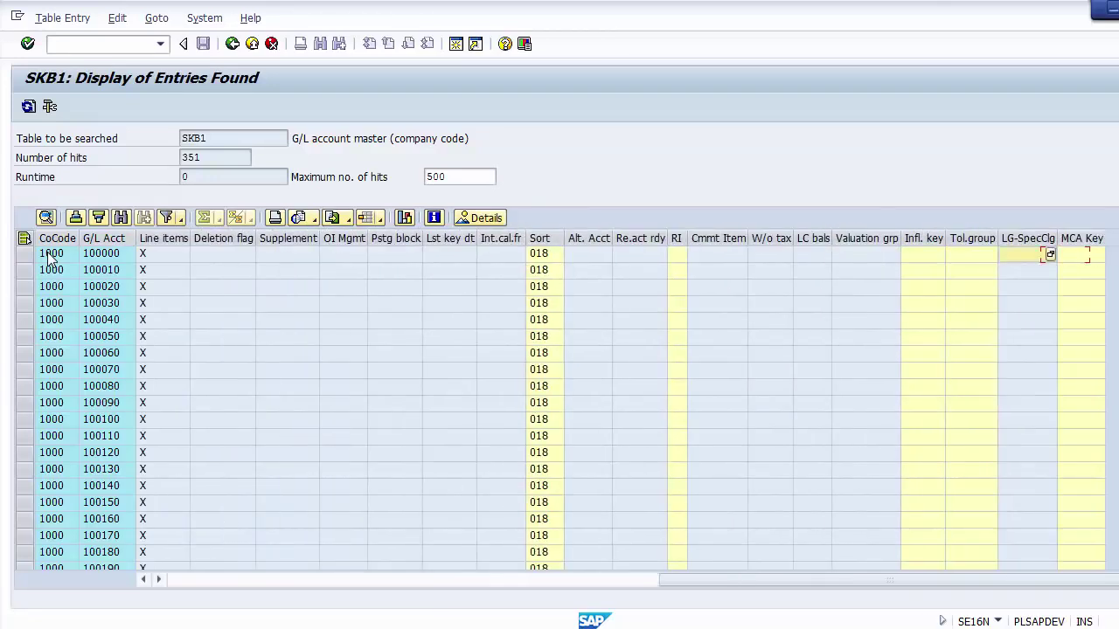
key("shift+Tab")
key("shift+Tab")
key("shift+Tab")
key("shift+Tab")
key("shift+Tab")
key("shift+Tab")
key("shift+Tab")
key("shift+Tab")
key("shift+Tab")
key("shift+Tab")
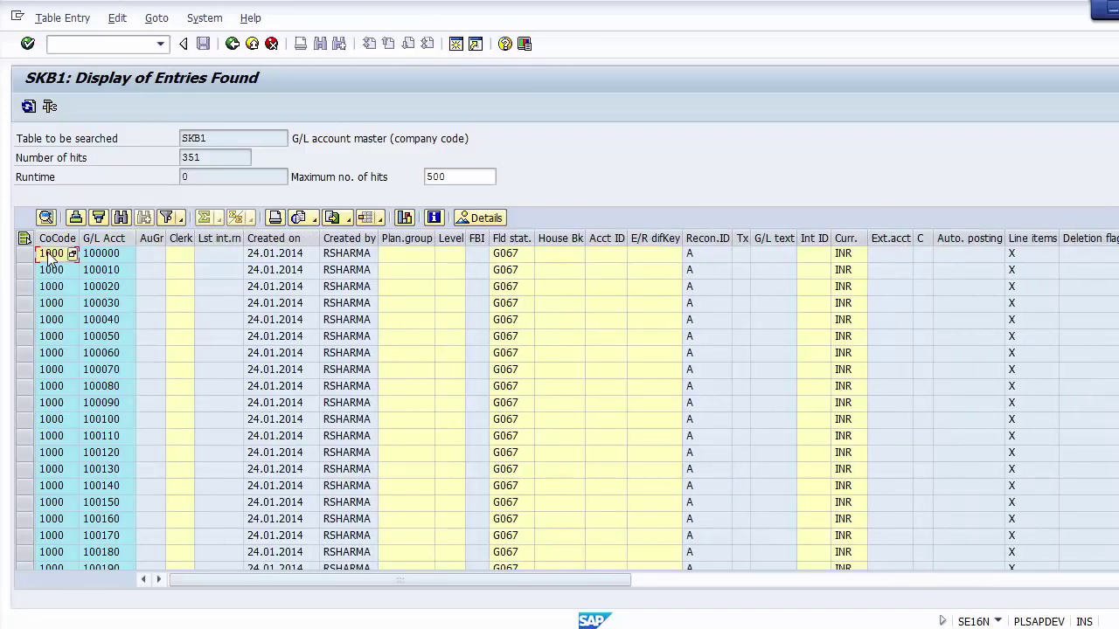
Leave the SKB1 results, check the customer master tables on the PowerPoint slide, and load table KNA1 in SAP
left_click(232, 44)
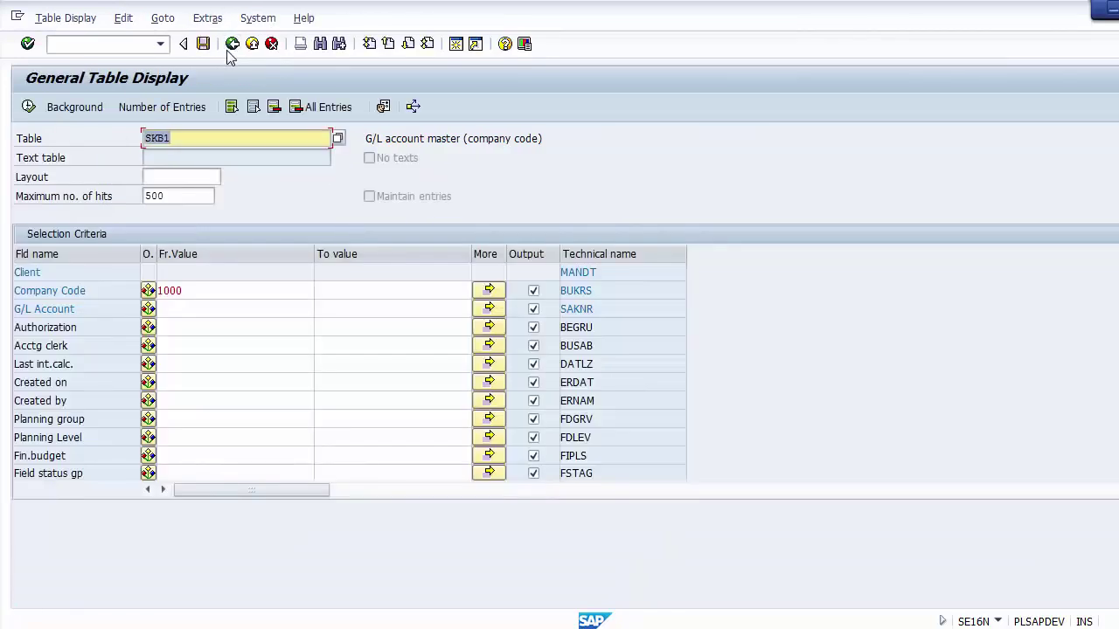
key("alt+Tab")
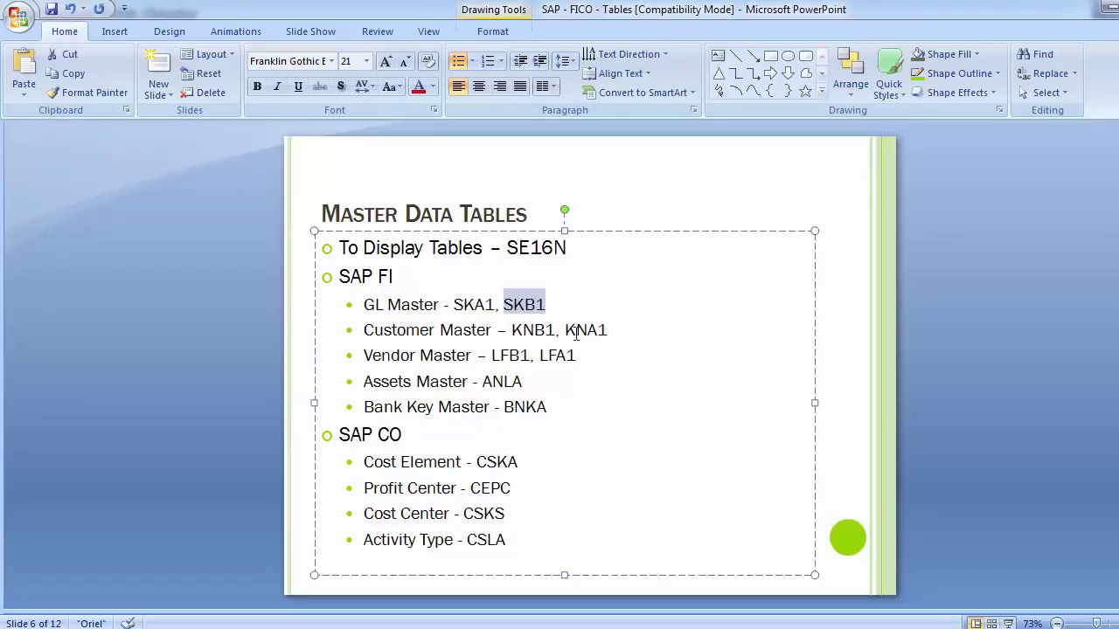
key("alt+Tab")
double_click(240, 143)
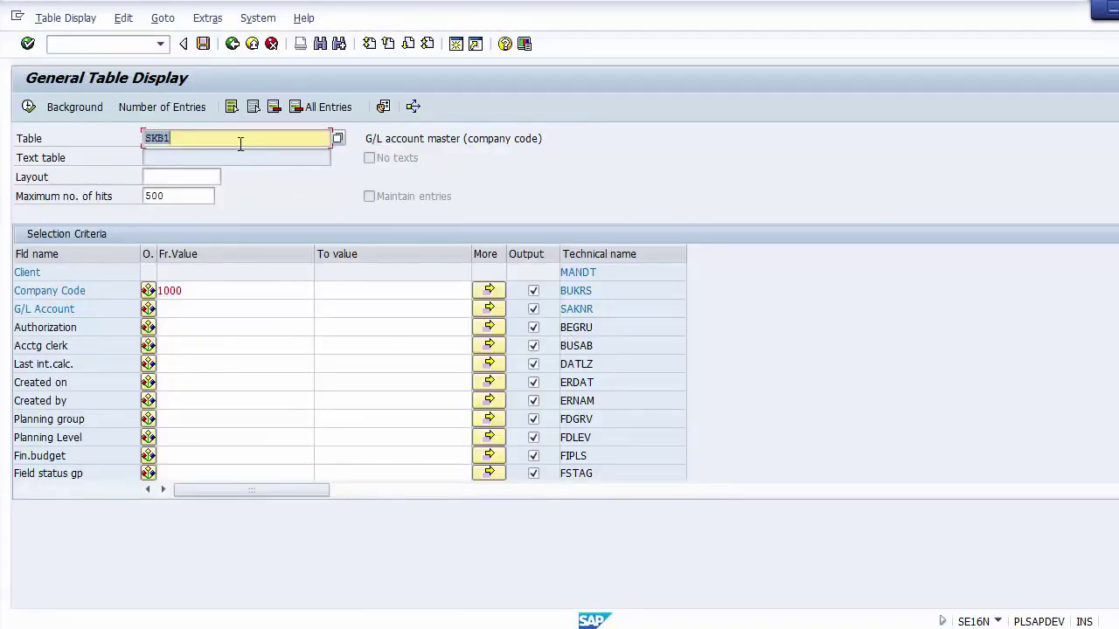
type("KNA1")
key("Return")
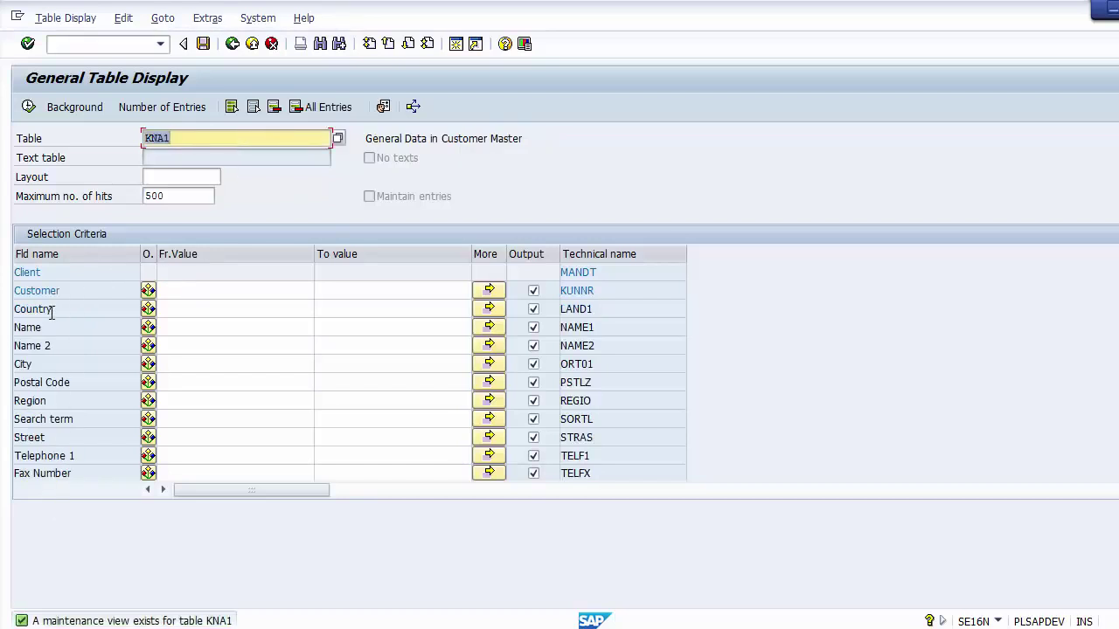
Highlight KNA1's Customer, Name and Name 2 field names and its description, General Data in Customer Master
left_click(74, 293)
left_click(73, 328)
left_click(71, 348)
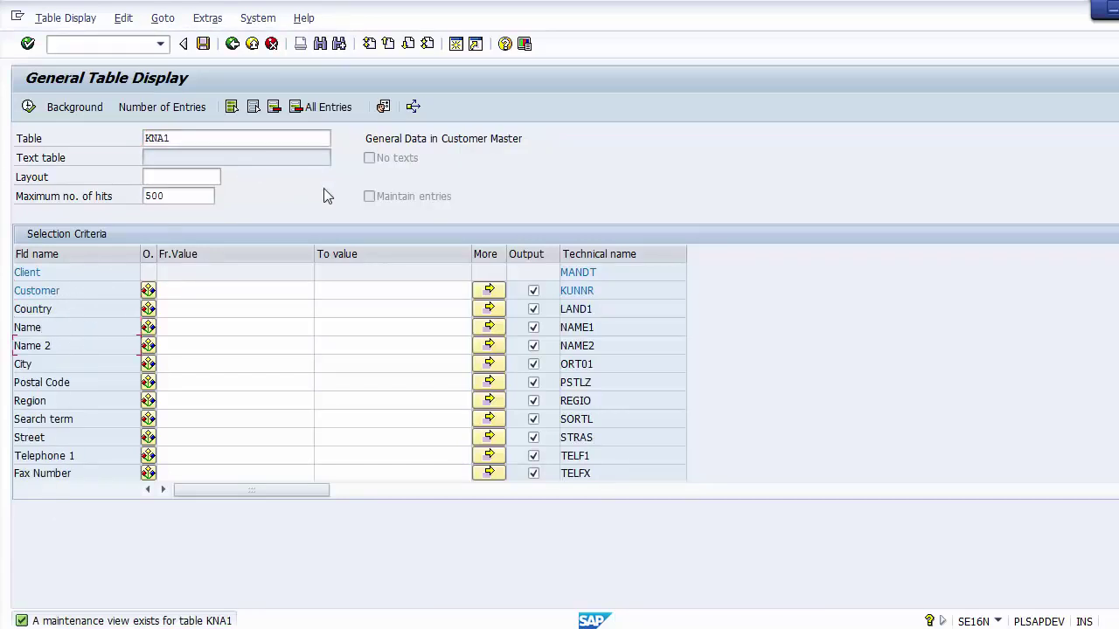
left_click_drag(368, 139, 545, 137)
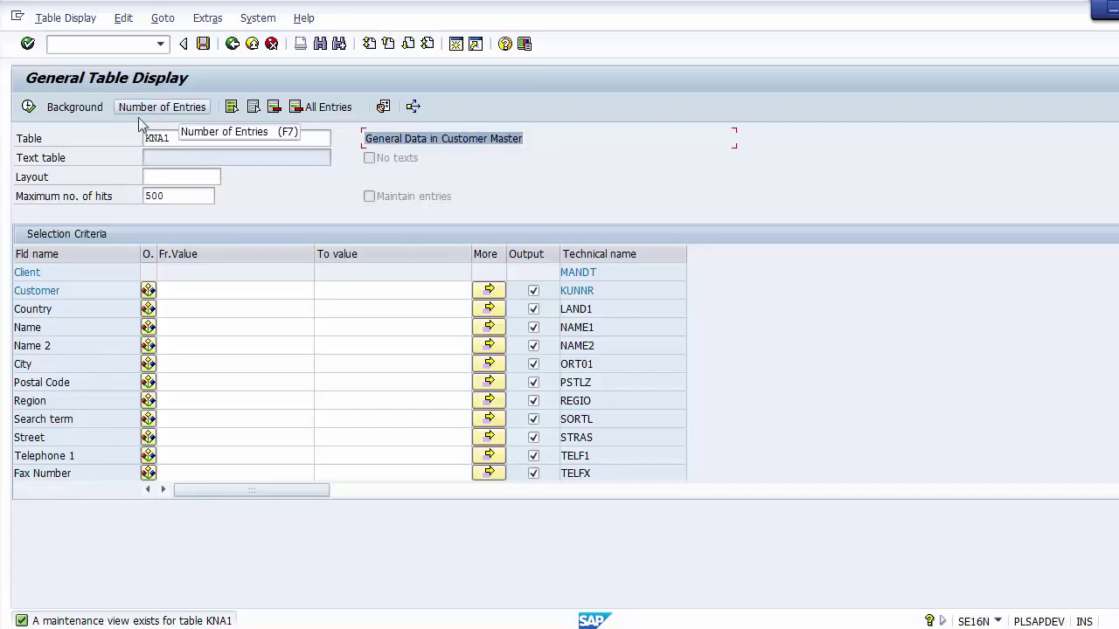
Display the KNA1 entries without any selection restriction and highlight the number of hits
left_click(28, 107)
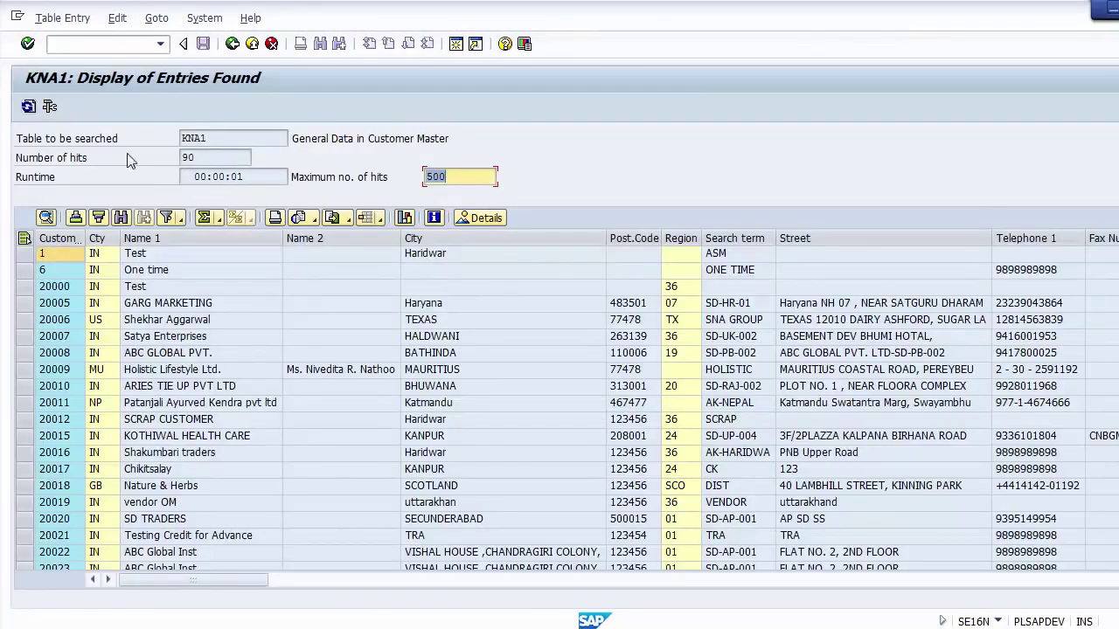
left_click(194, 155)
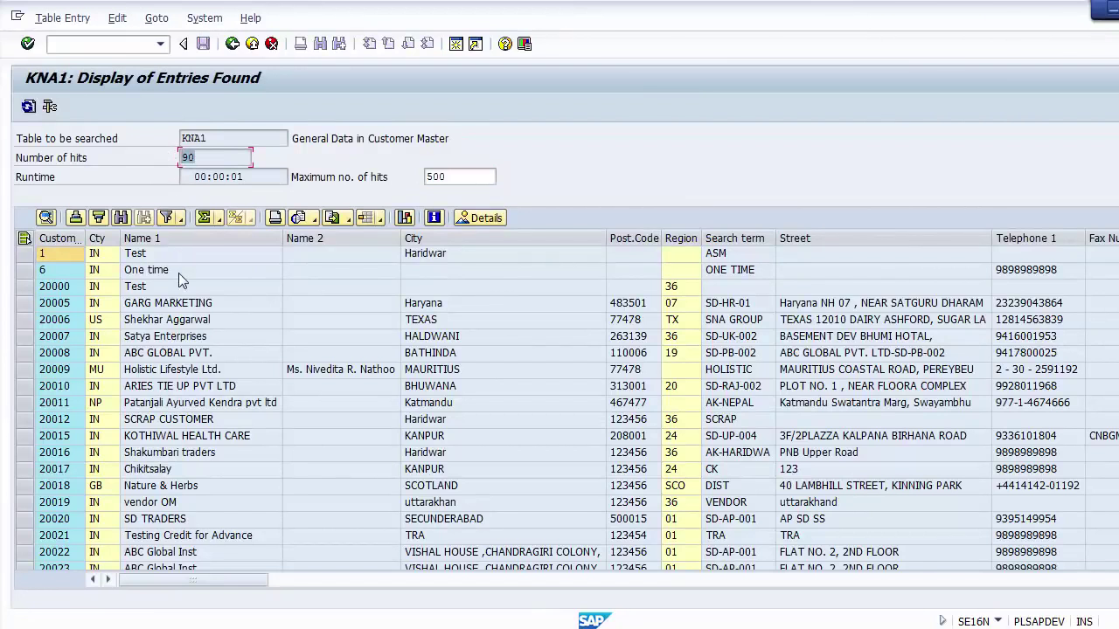
Examine the country, name and city columns of the first KNA1 entry and the customer and name columns of the third
left_click(155, 255)
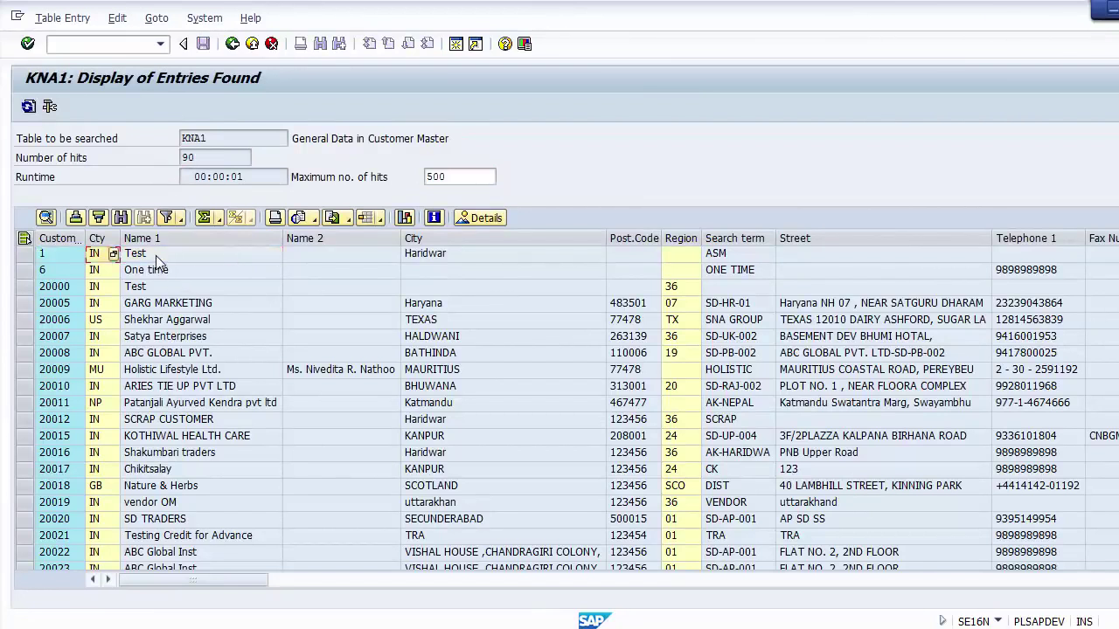
key("Tab")
key("Tab")
key("Tab")
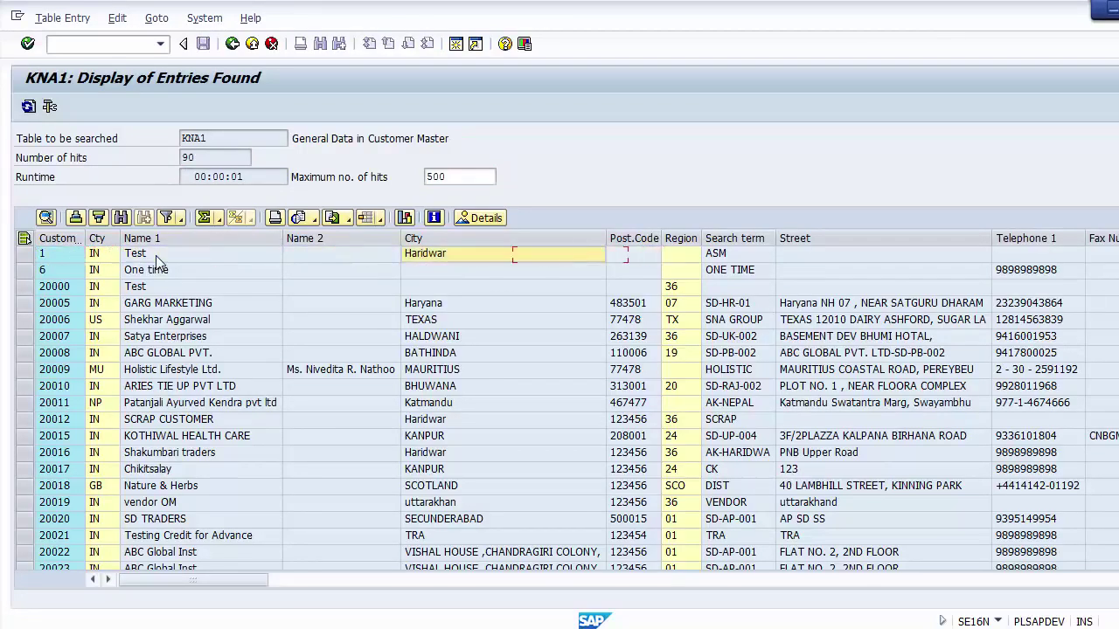
key("Home")
key("Down")
key("Down")
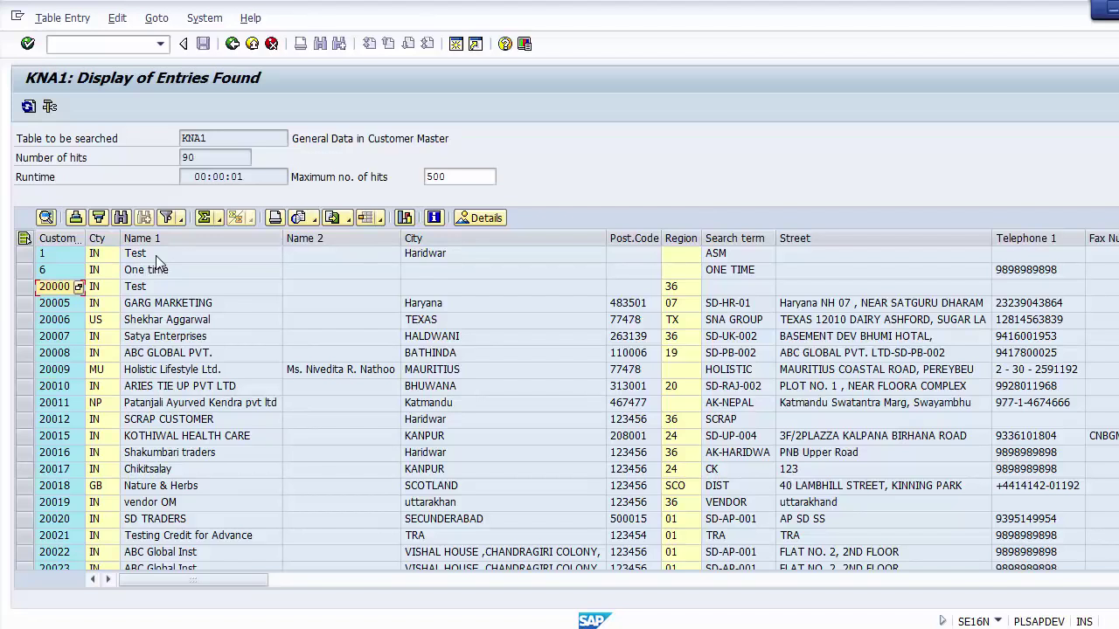
key("Tab")
key("Tab")
key("Tab")
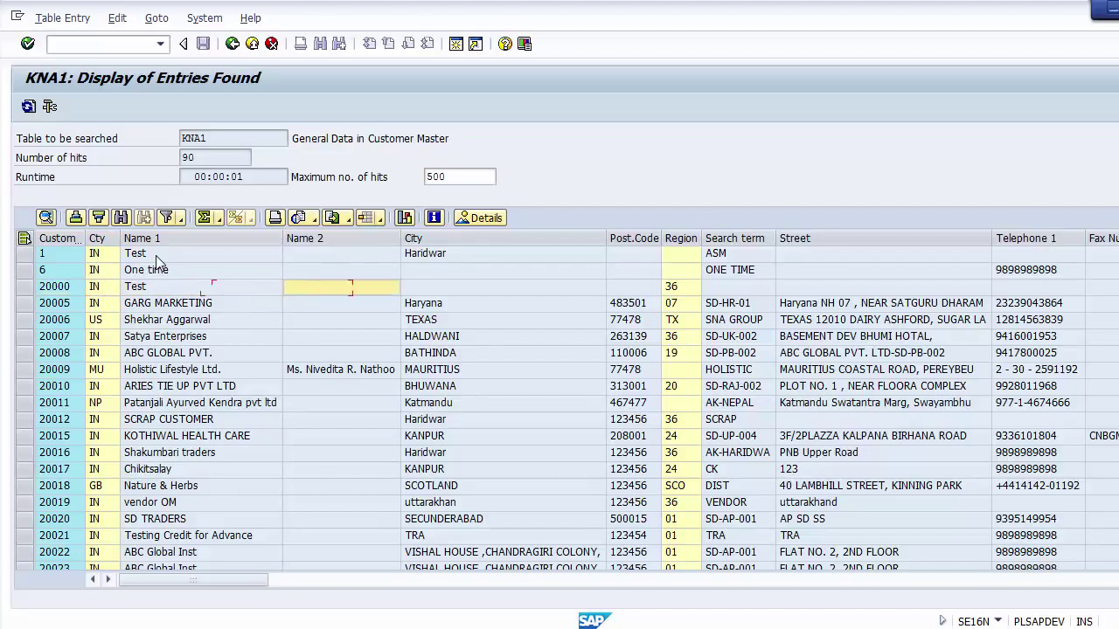
Review the fourth KNA1 entry's columns from name, city and postal code through telephone to address number
key("shift+Tab")
key("Down")
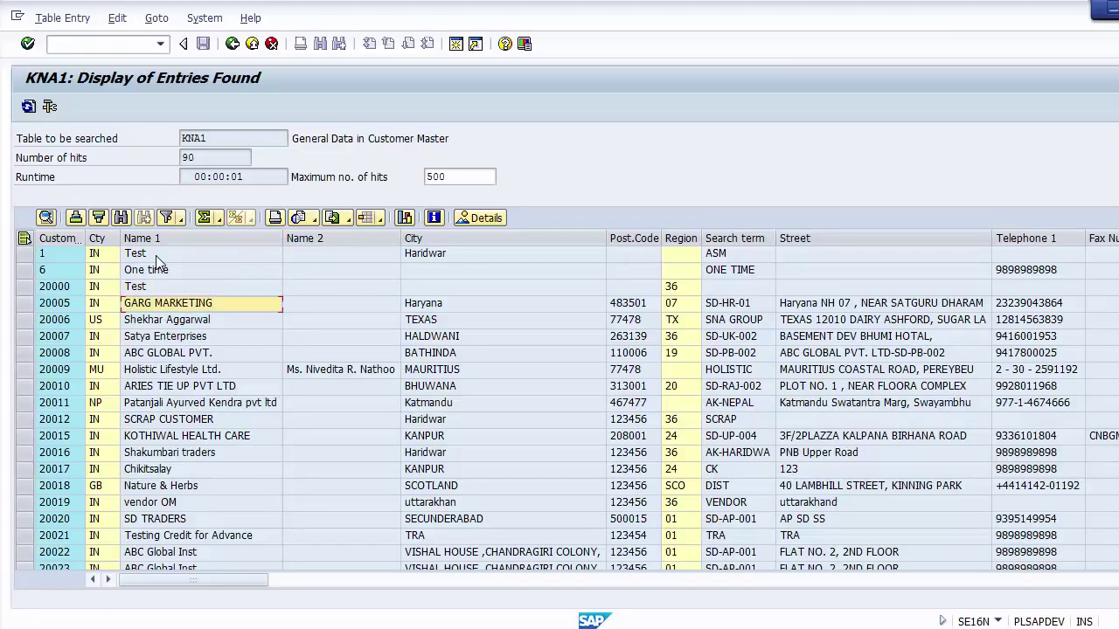
key("Tab")
key("Tab")
key("Tab")
key("Tab")
key("Tab")
key("Tab")
key("Tab")
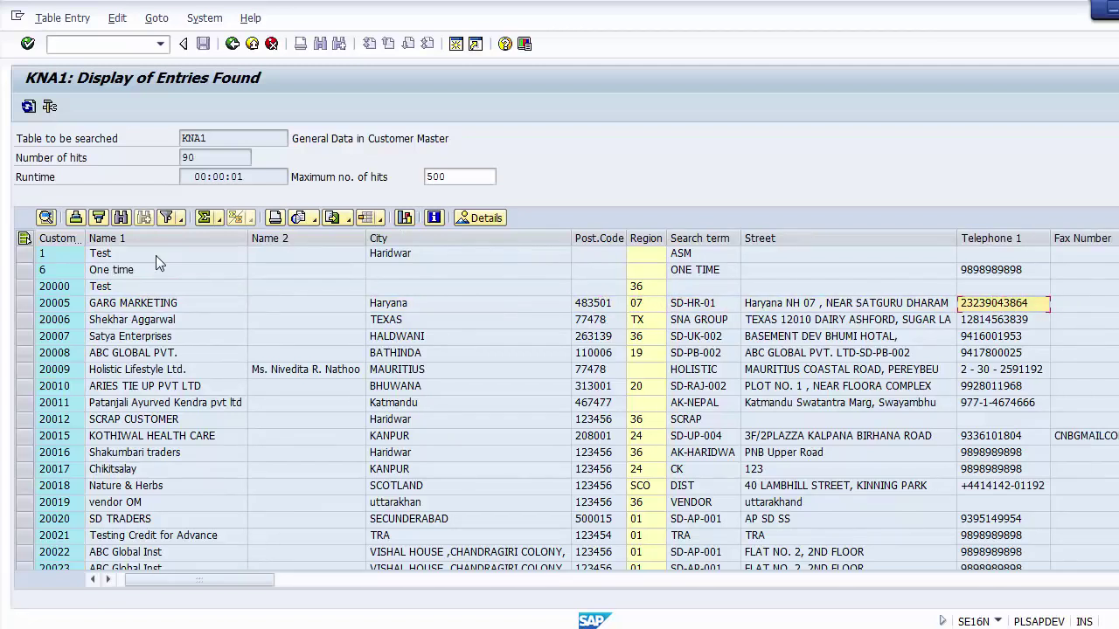
key("Tab")
key("Tab")
key("Tab")
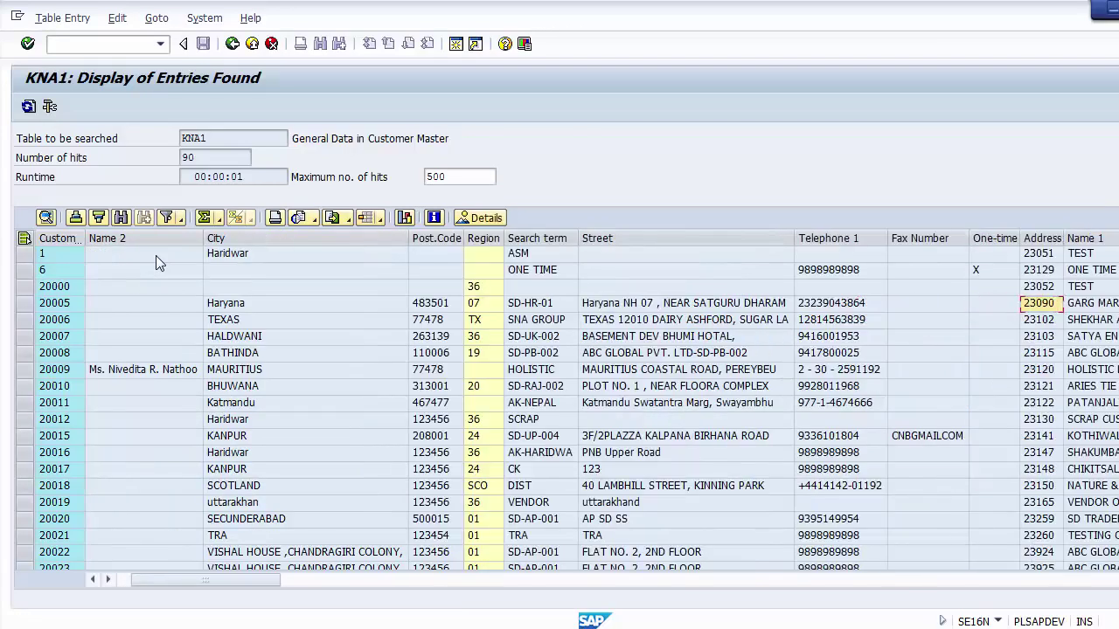
Review the fourth KNA1 entry's columns from the second Name 1 through city and title to Created on and Created by
key("Tab")
key("Tab")
key("Tab")
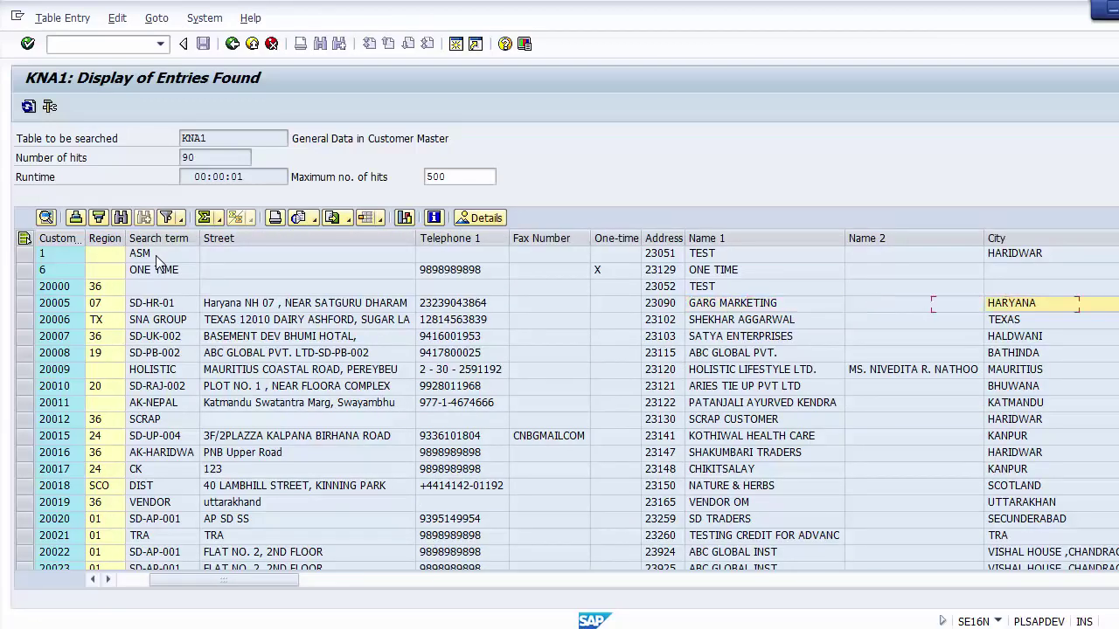
key("Tab")
key("Tab")
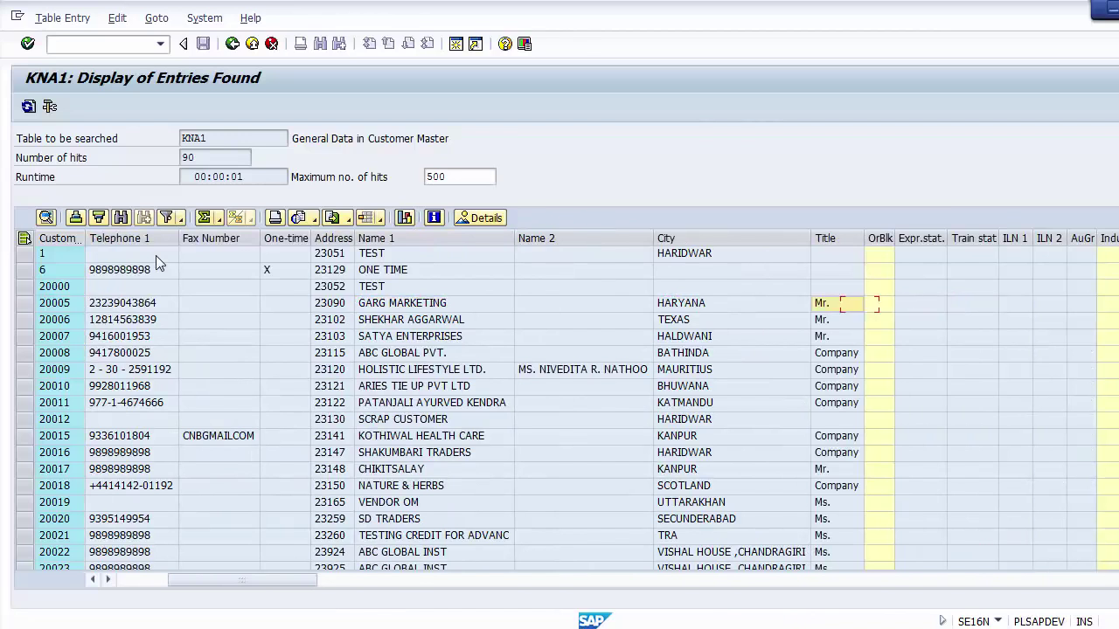
key("Tab")
key("Tab")
key("Tab")
key("Tab")
key("Tab")
key("Tab")
key("Tab")
key("Tab")
key("Tab")
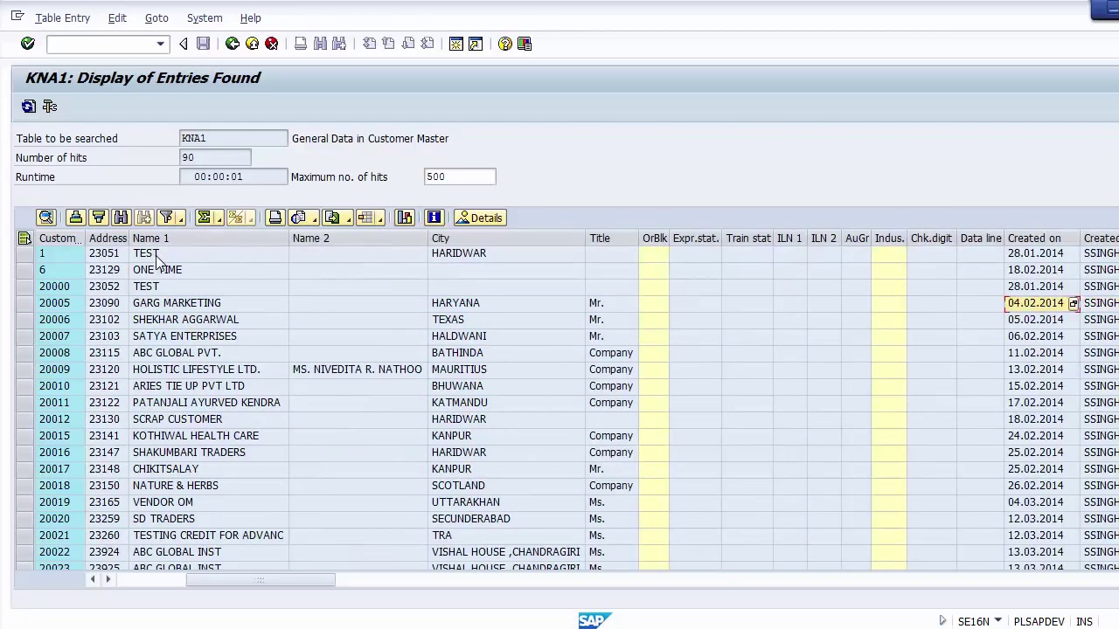
key("Tab")
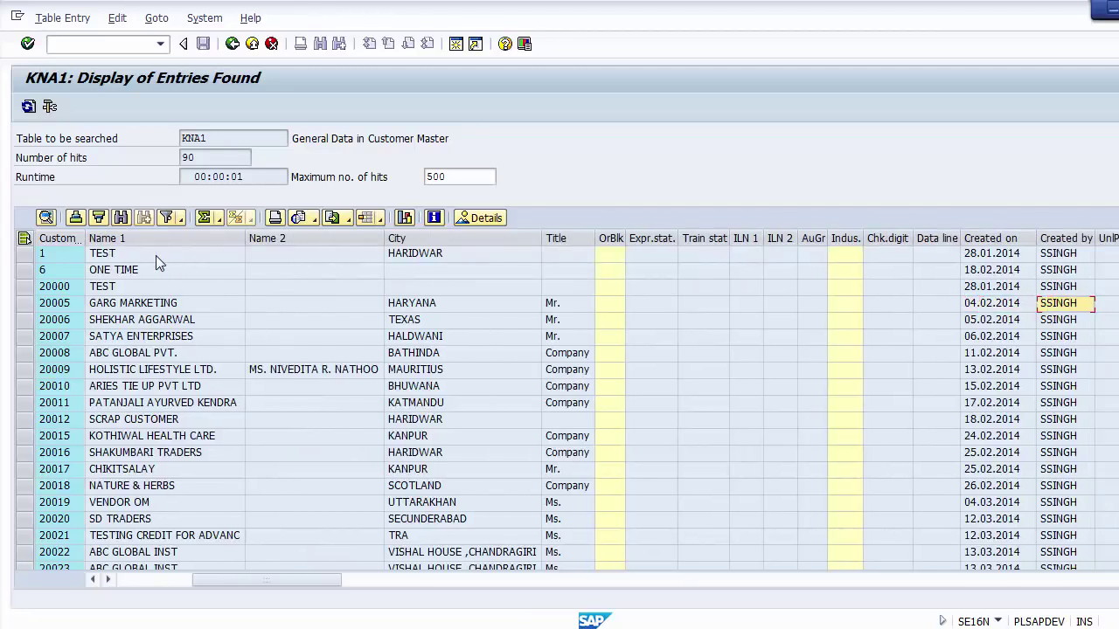
Review the fourth KNA1 entry's columns from unloading point through alternative payer and account group to vendor
key("Tab")
key("Tab")
key("Tab")
key("Tab")
key("Tab")
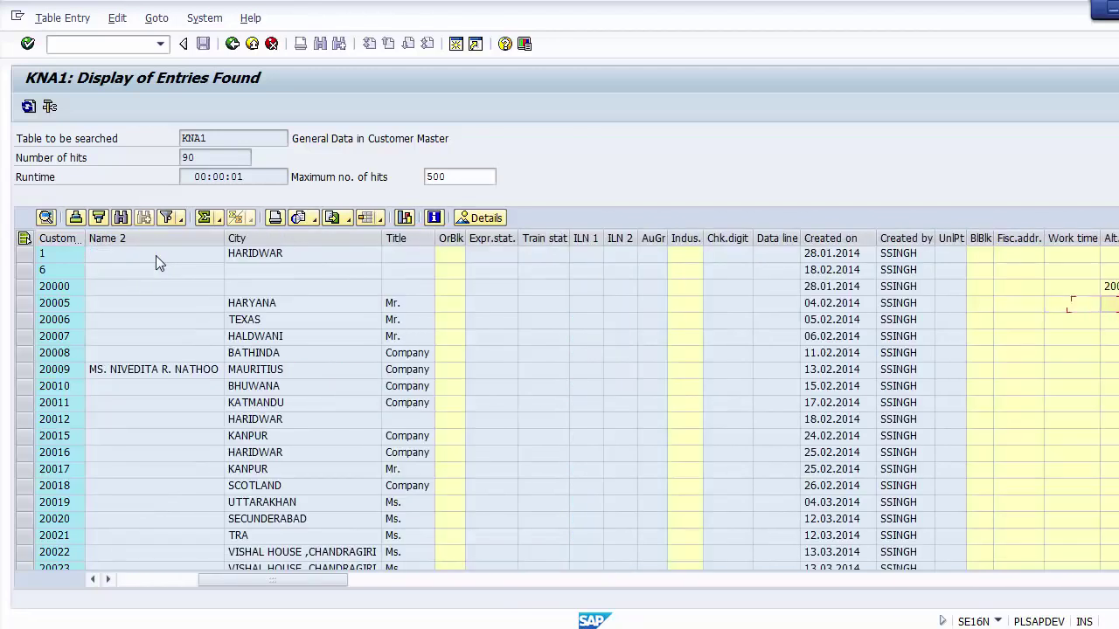
key("Tab")
key("Tab")
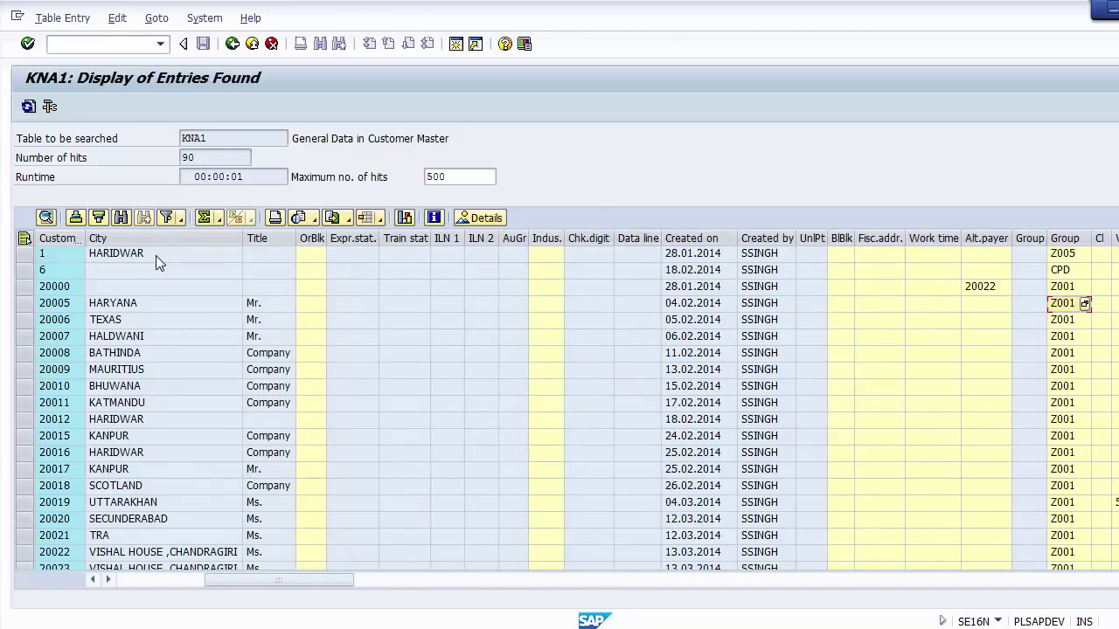
key("Tab")
key("Tab")
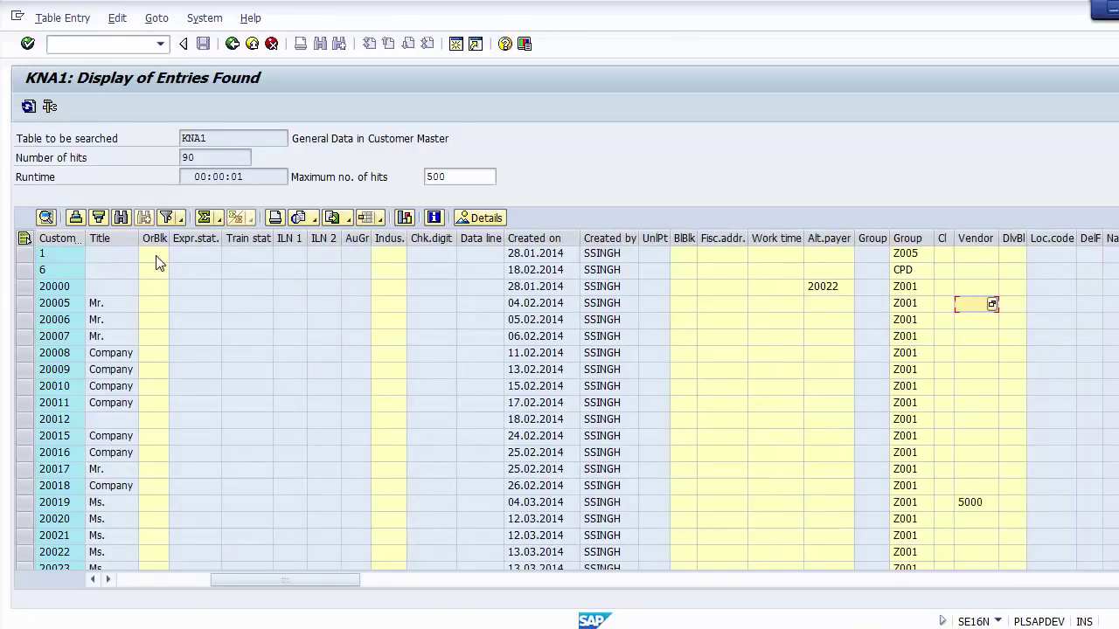
Review the fourth KNA1 entry's columns from delivery block through district and PO Box to city code and language
key("Tab")
key("Tab")
key("Tab")
key("Tab")
key("Right")
key("Right")
key("Right")
key("Right")
key("Right")
key("Right")
key("Right")
key("Right")
key("Right")
key("Right")
key("Right")
key("Right")
key("Right")
key("Right")
key("Right")
key("Right")
key("Right")
key("Right")
key("Right")
key("Right")
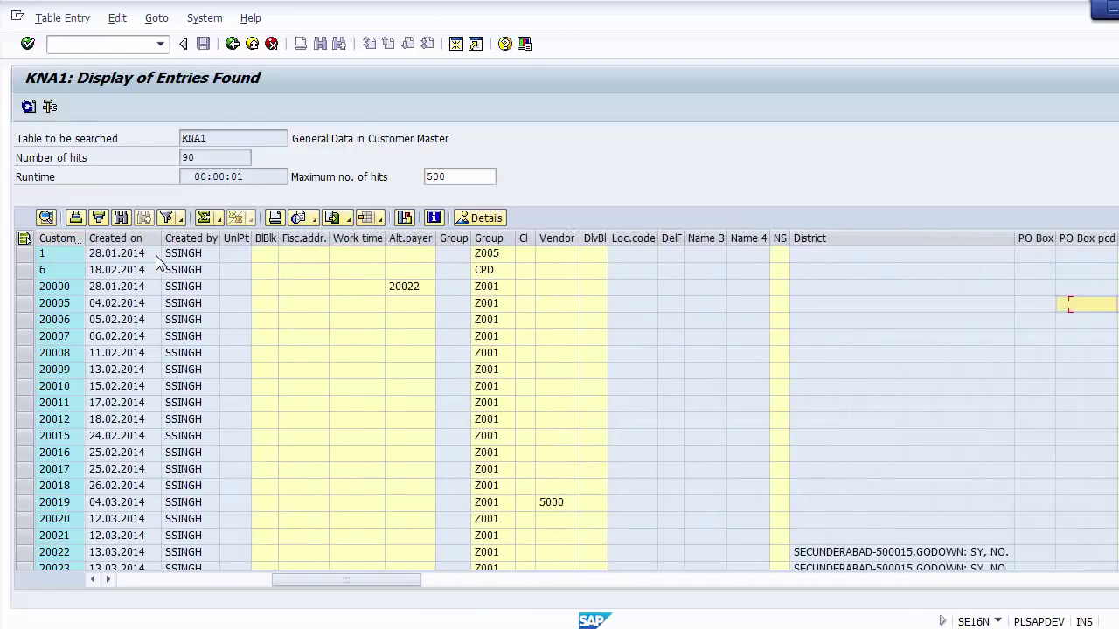
key("Left")
key("Left")
key("Right")
key("Right")
key("Right")
key("Right")
key("Right")
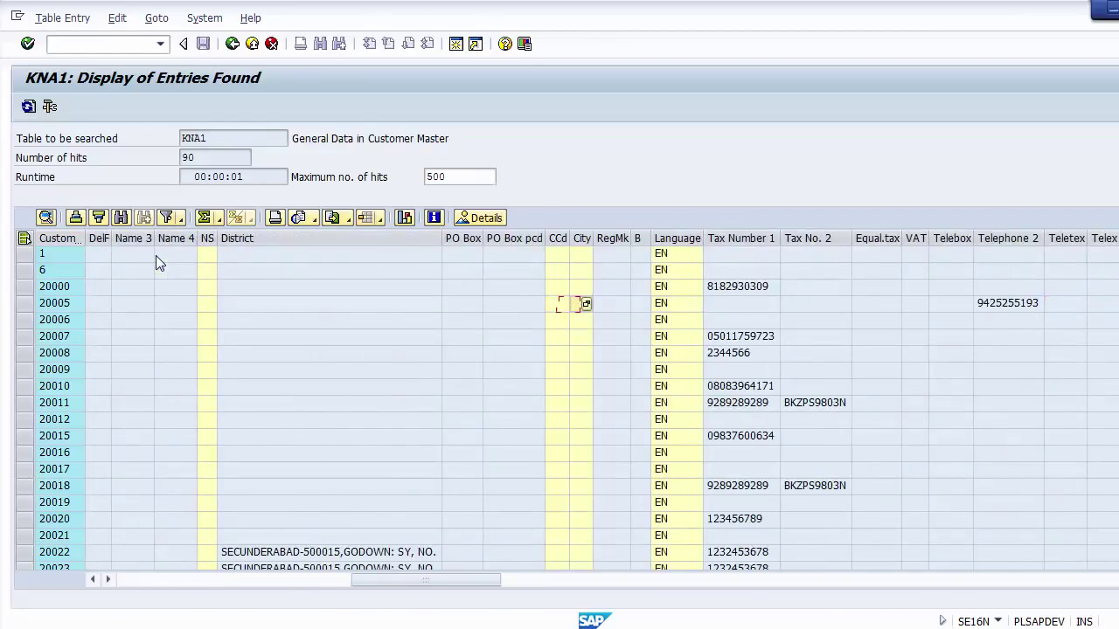
Examine the third KNA1 entry's language and Tax Number 1, continuing across its further tax columns
key("Up")
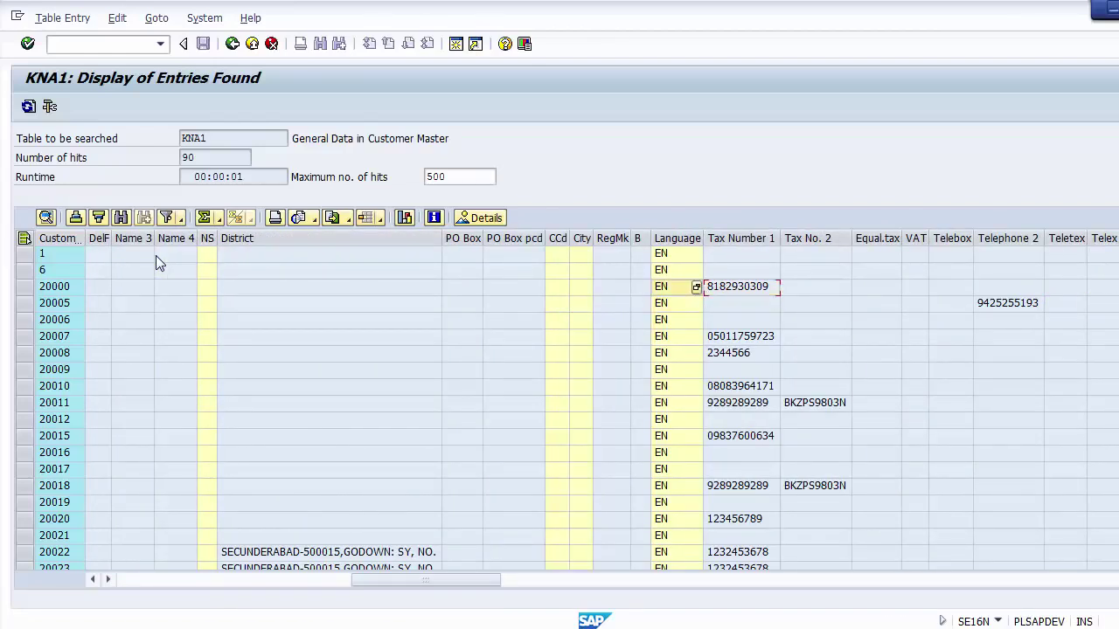
key("Left")
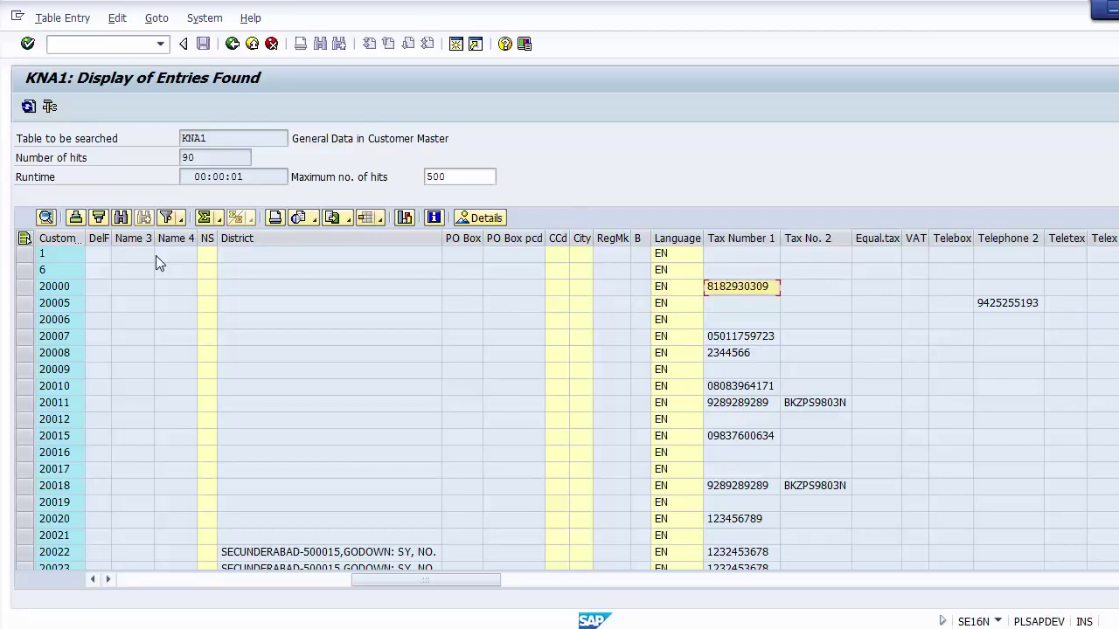
key("Right")
key("Right")
key("Right")
key("Right")
key("Right")
Review the fourth KNA1 entry's columns from Tax No. 2 through Telephone 2, Payer/doc. and VAT Reg.No to the industry codes
key("Down")
key("Right")
key("Right")
key("Right")
key("Right")
key("Right")
key("Right")
key("Right")
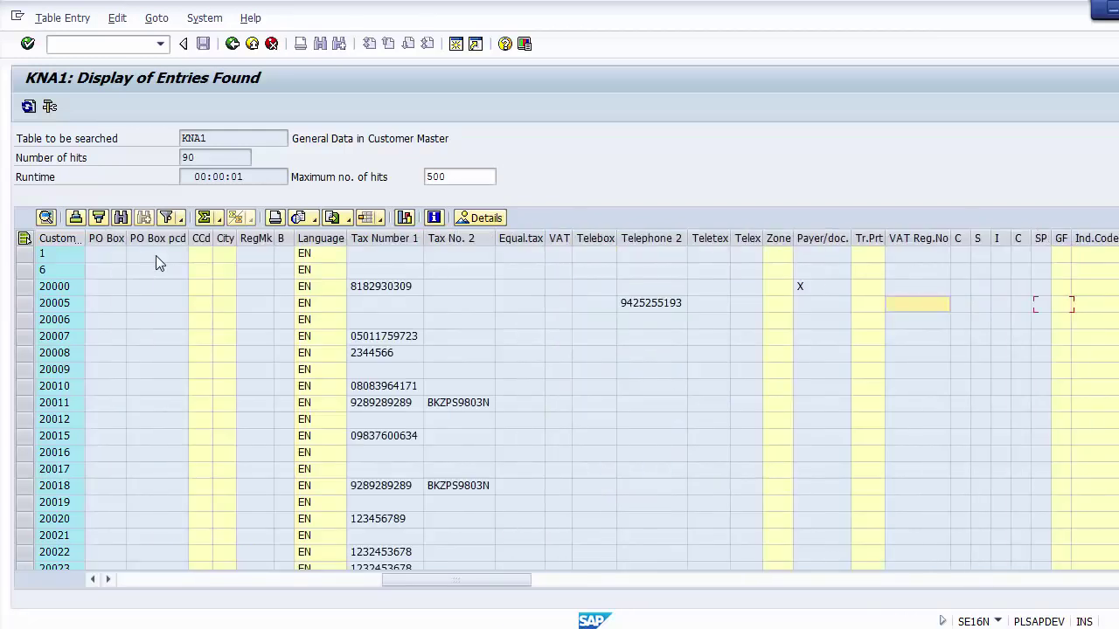
key("Right")
key("Right")
key("Right")
key("Right")
key("Right")
key("Right")
key("Right")
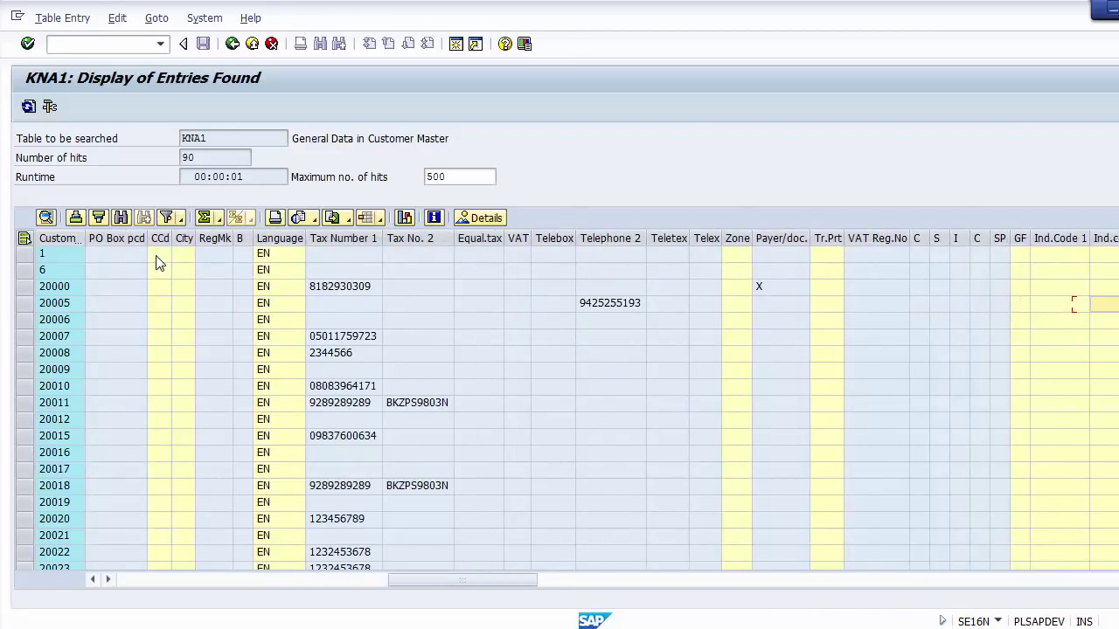
Review the fourth KNA1 entry's columns from the remaining industry codes through currency, attributes A1 to A10 and tax jurisdiction to Status
key("Right")
key("Right")
key("Right")
key("Right")
key("Right")
key("Right")
key("Right")
key("Right")
key("Right")
key("Right")
key("Right")
key("Right")
key("Right")
key("Right")
key("Right")
key("Right")
key("Right")
key("Right")
key("Right")
key("Right")
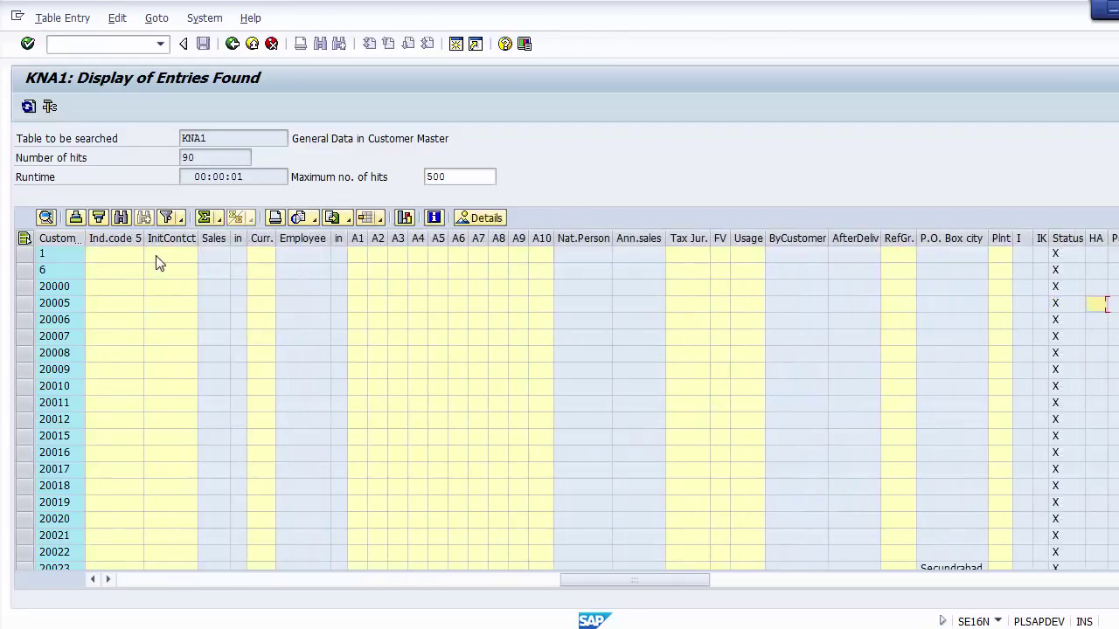
key("Right")
key("Left")
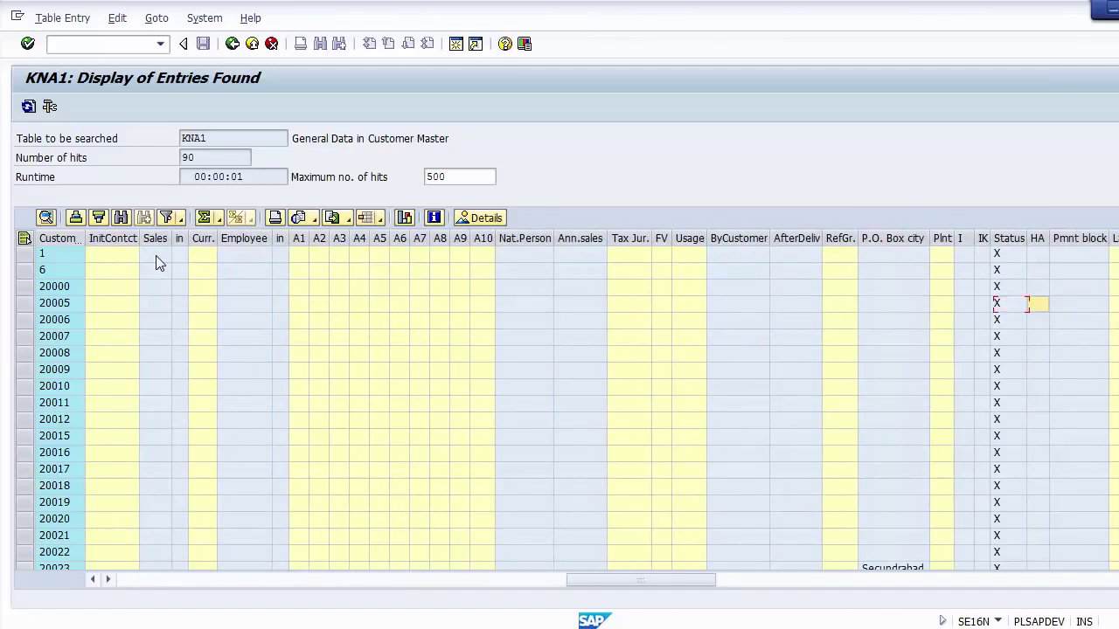
Review the fourth KNA1 entry's columns from HA and payment block through customer groups and tax numbers to SubT grp
key("Right")
key("Right")
key("Right")
key("Right")
key("Right")
key("Right")
key("Right")
key("Right")
key("Right")
key("Right")
key("Right")
key("Right")
key("Right")
key("Right")
key("Right")
key("Right")
key("Right")
key("Right")
key("Right")
key("Right")
key("Right")
key("Right")
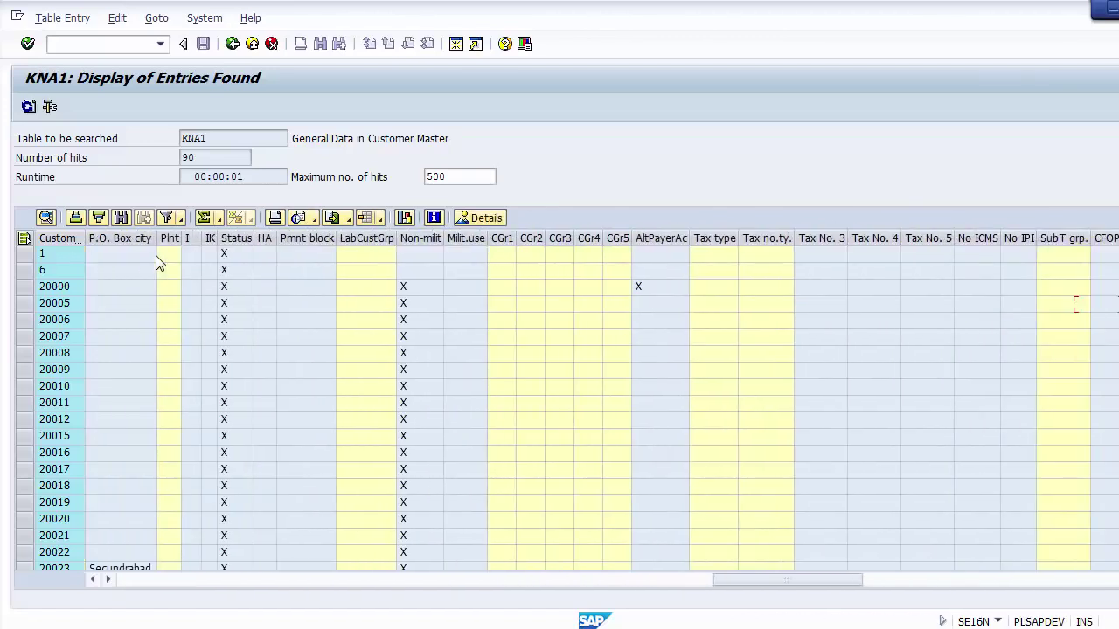
Review the fourth KNA1 entry's columns from CFOP through Mis.tech., URL and Rep's Name to ConfSt
key("Right")
key("Right")
key("Right")
key("Left")
key("Left")
key("Left")
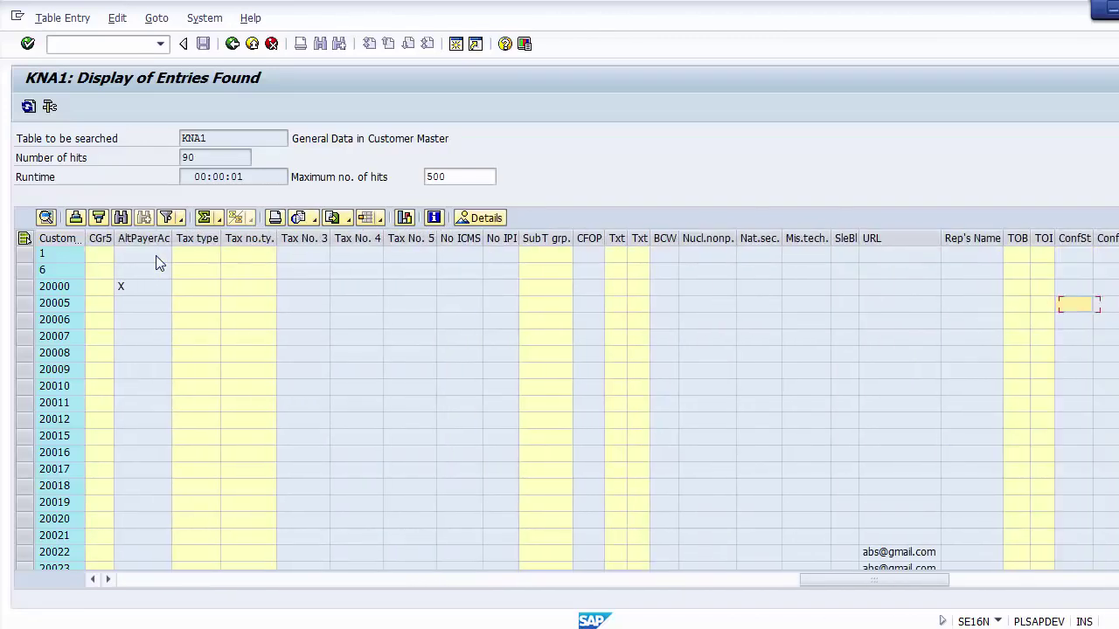
Examine the URL column further down the KNA1 entries, stopping at the second entry with a value filled in
key("Left")
key("Left")
key("Down")
key("Down")
key("Down")
key("Down")
key("Down")
key("Down")
key("Down")
key("Down")
key("Down")
key("Down")
key("Down")
key("Down")
key("Down")
key("Down")
key("Down")
key("Down")
key("Down")
key("Up")
key("Right")
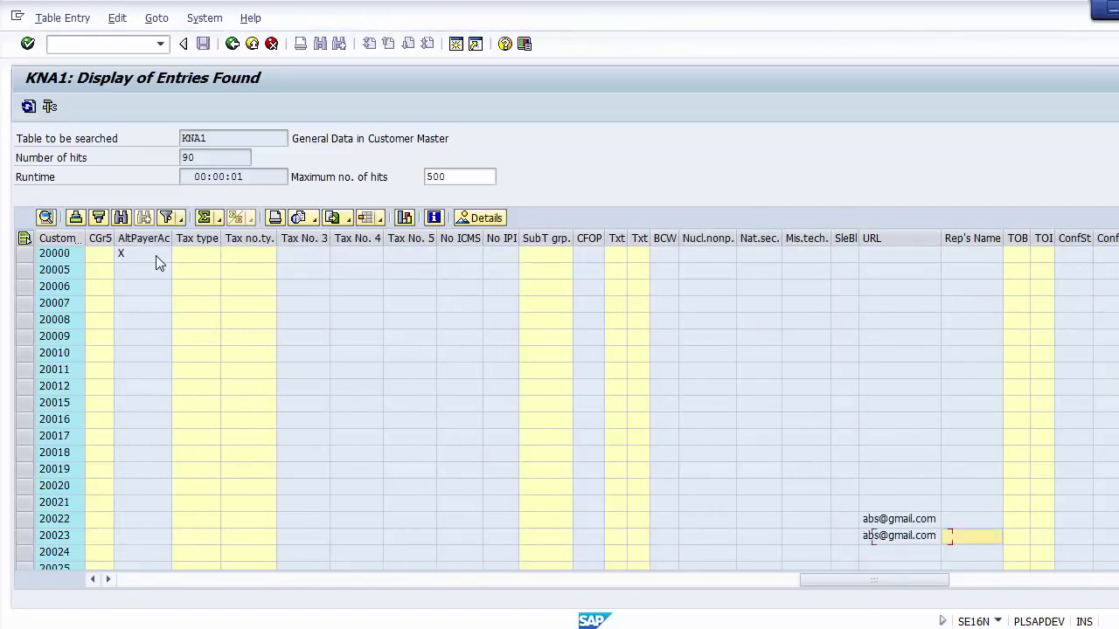
key("Left")
Review that lower KNA1 entry's columns from Rep's Name through confirmation date, confirmation time and PKM Cust. to the packing columns
key("Right")
key("Right")
key("Right")
key("Right")
key("Right")
key("Right")
key("Right")
key("Right")
key("Right")
key("Right")
key("Right")
key("Right")
key("Right")
key("Right")
key("Right")
key("Right")
key("Right")
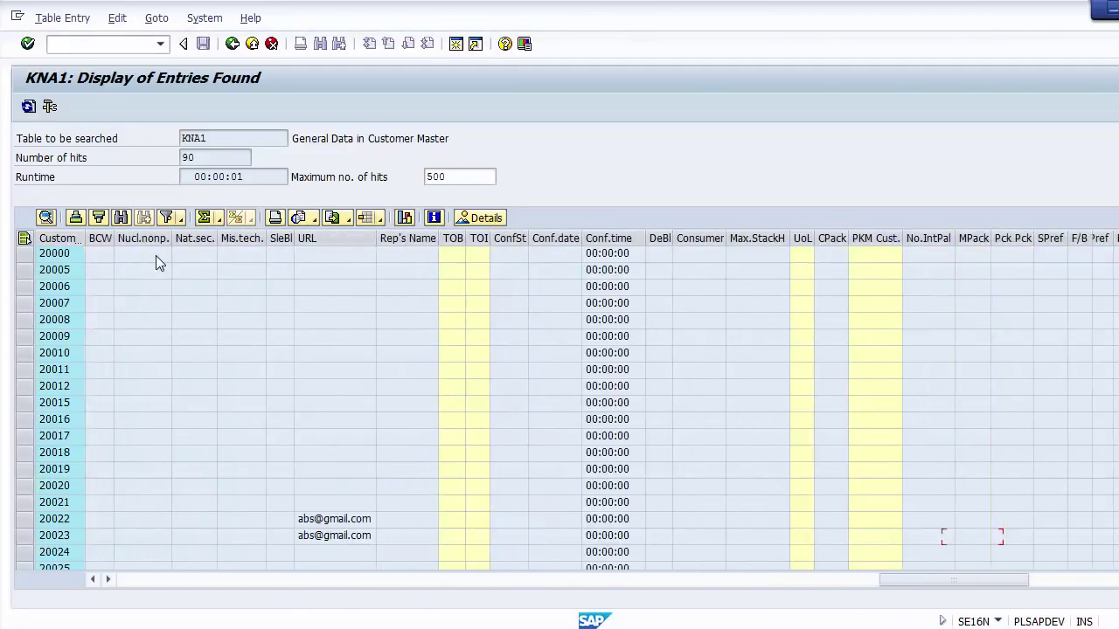
Review the same KNA1 entry's last columns from SPref through Process.gp, First Name and House no. to the descriptions
key("Right")
key("Right")
key("Right")
key("Right")
key("Right")
key("Right")
key("Right")
key("Right")
key("Right")
key("Right")
key("Right")
key("Right")
key("Right")
key("Right")
key("Right")
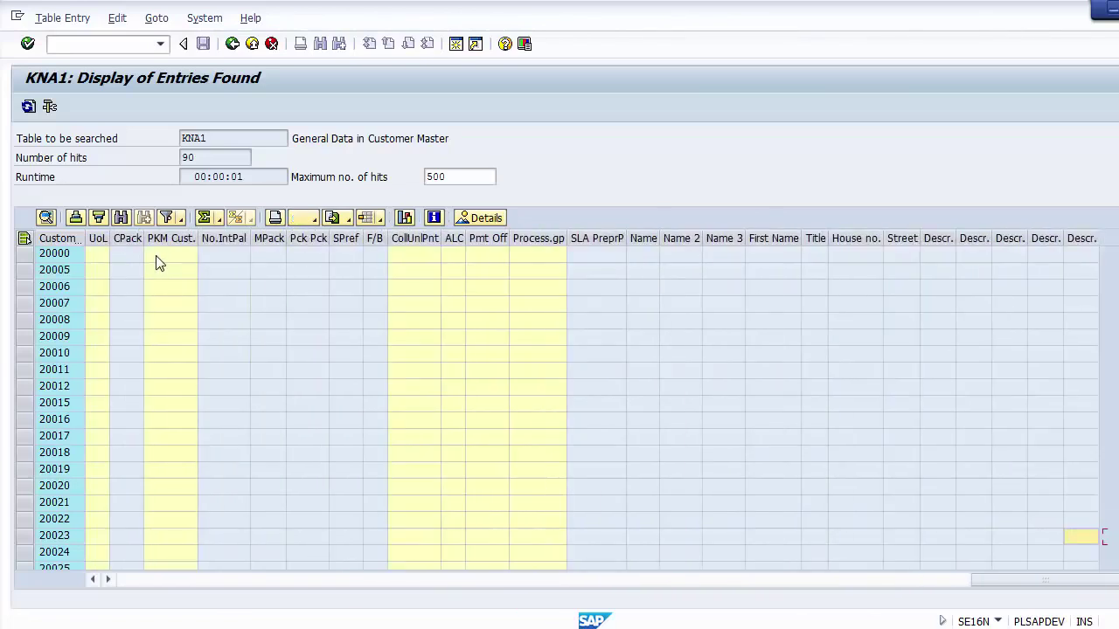
Go back through the KNA1 entries' columns from the descriptions to the Customer column at the start of the table
key("Right")
key("Right")
key("Right")
key("Right")
key("Right")
key("Right")
key("Right")
key("Right")
key("Right")
key("Right")
key("Right")
key("Right")
key("Right")
key("Right")
key("Right")
key("Right")
key("Right")
key("Right")
key("Right")
key("Right")
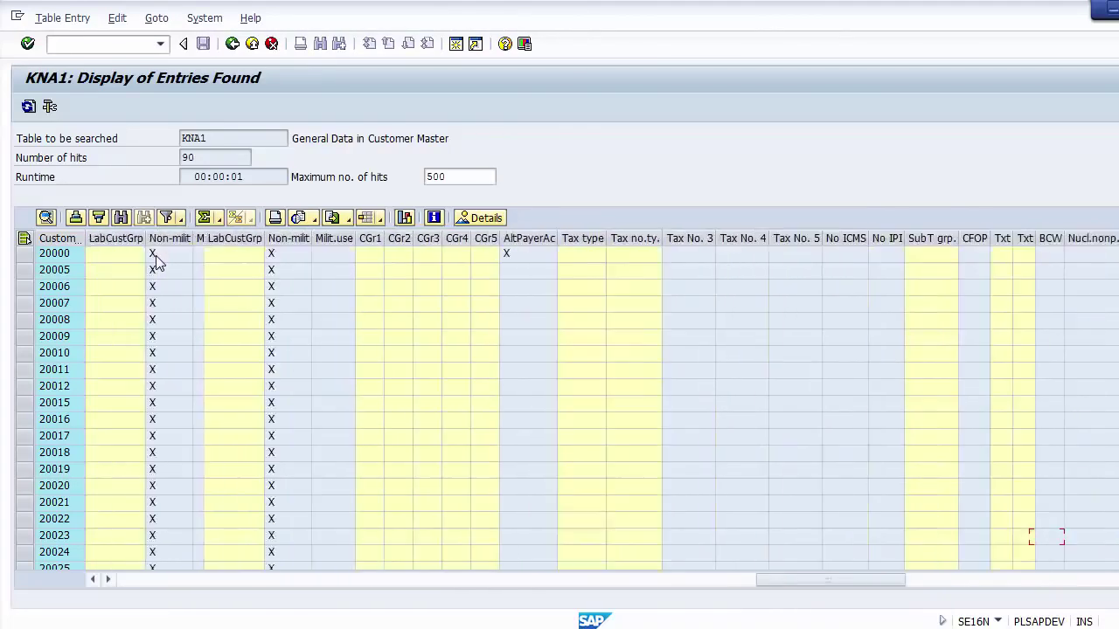
key("Left")
key("Left")
key("Left")
key("Left")
key("Left")
key("Left")
key("Left")
key("Left")
key("Left")
key("Left")
key("Left")
key("Left")
key("Left")
key("Left")
key("Left")
key("Left")
key("Left")
key("Left")
key("Left")
key("Left")
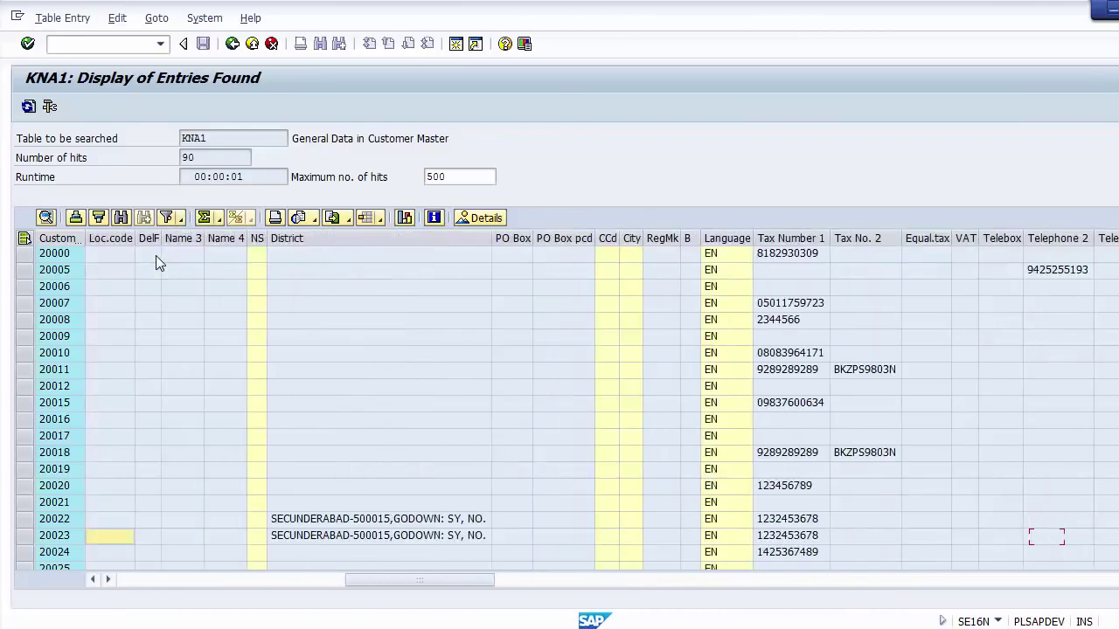
key("Left")
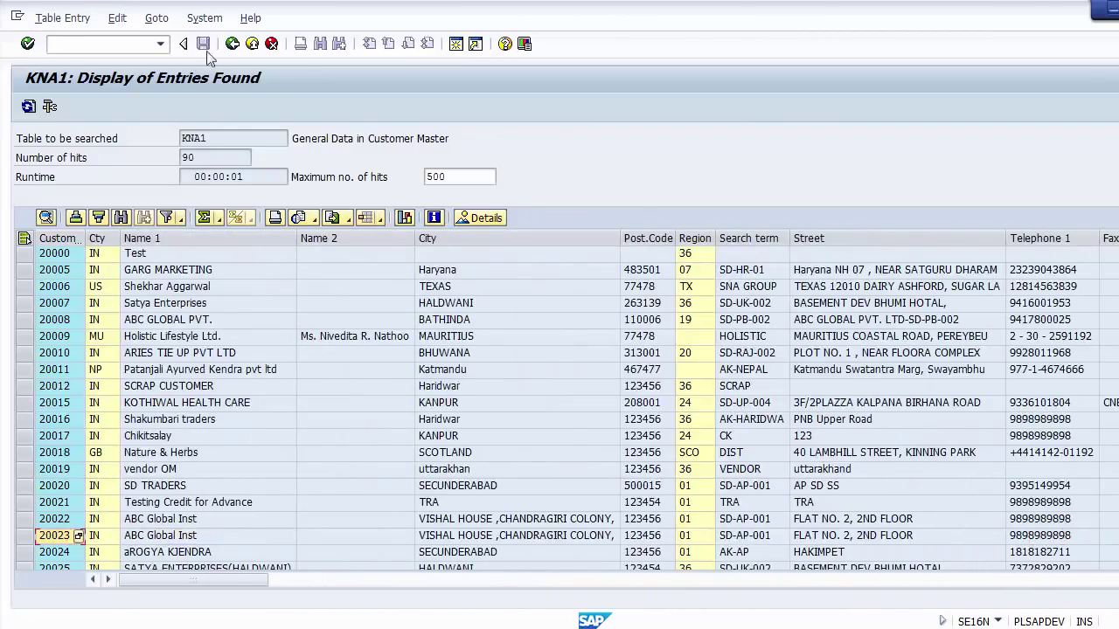
Return to the table selection and load table KNB1
double_click(219, 138)
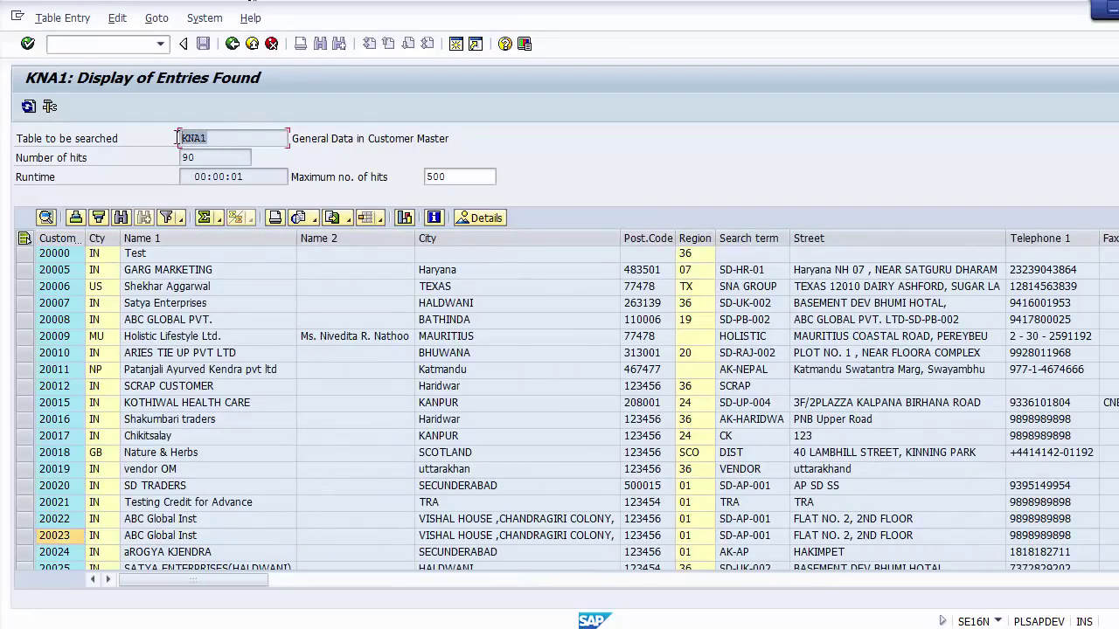
left_click(232, 43)
type("KN")
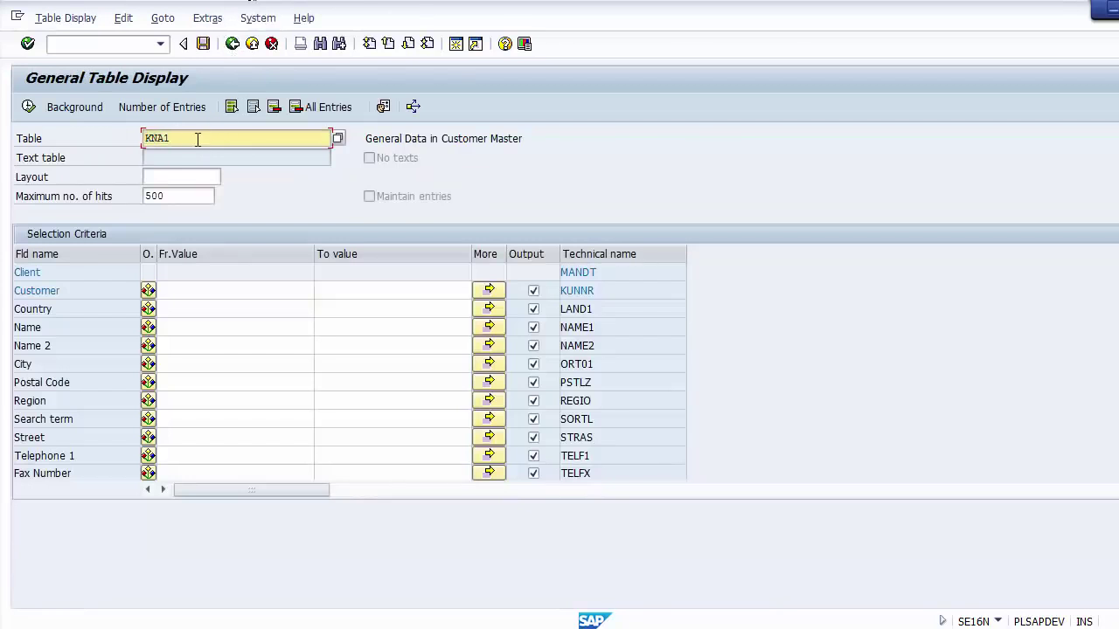
type("B")
key("Return")
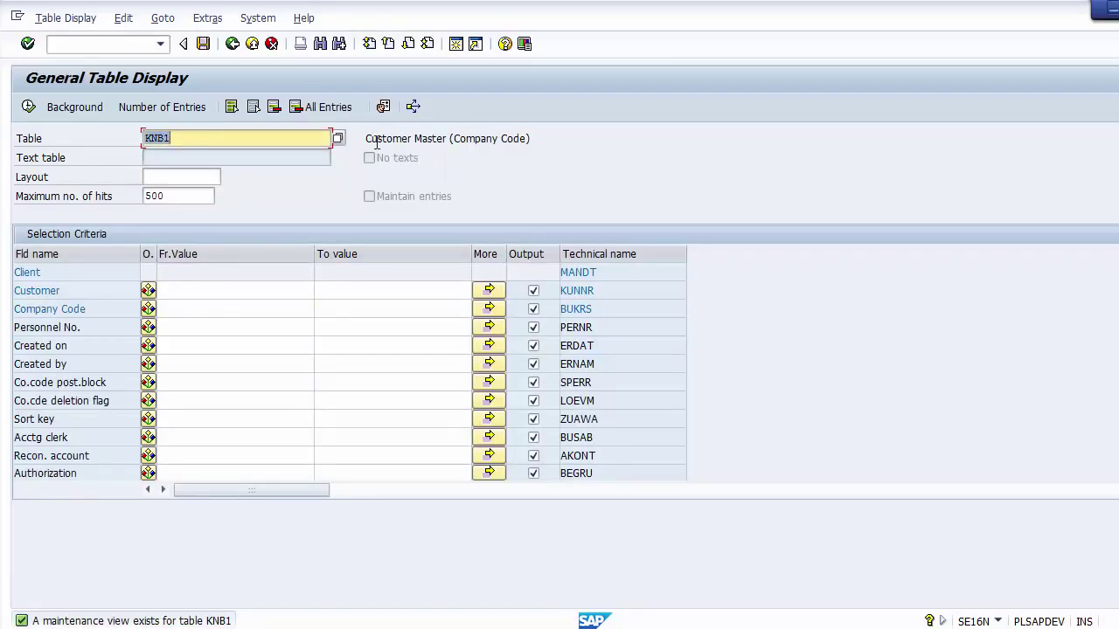
Examine the KNB1 table's description, Customer Master (Company Code)
left_click(227, 137)
left_click_drag(365, 138, 454, 138)
left_click(566, 137)
left_click(457, 139)
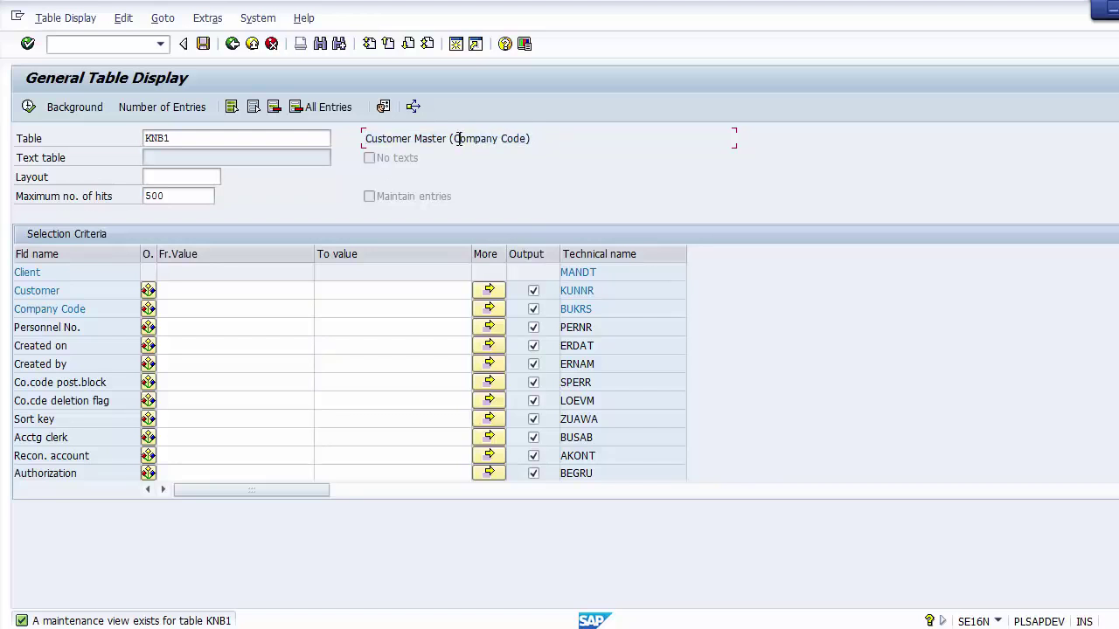
Display the KNB1 entries for company code 1000 and highlight the number of hits
left_click(192, 307)
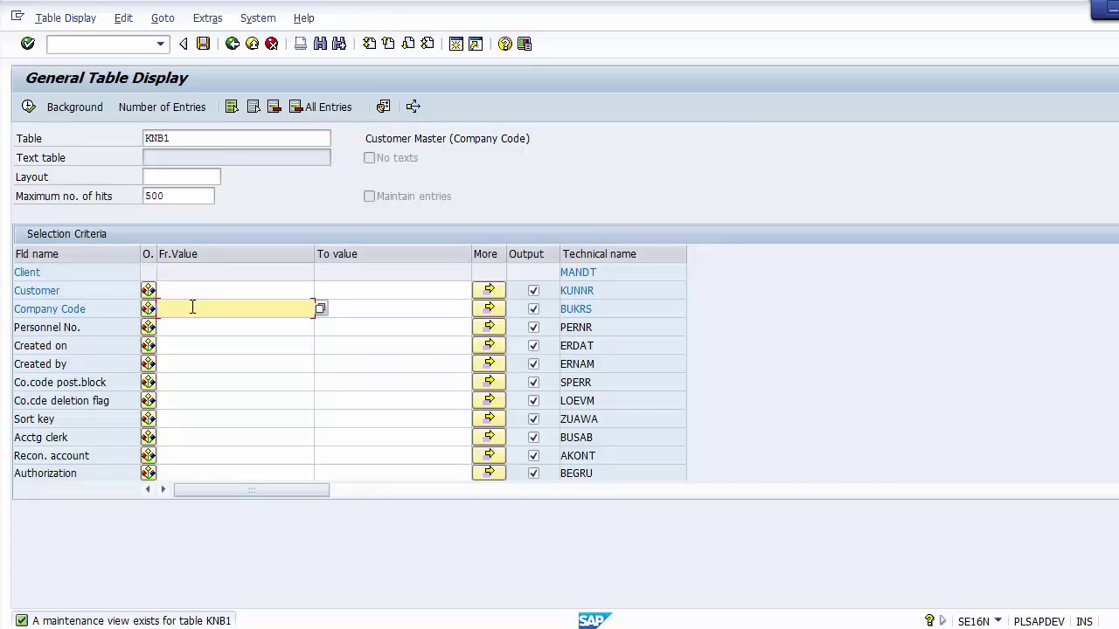
type("1000")
left_click(29, 107)
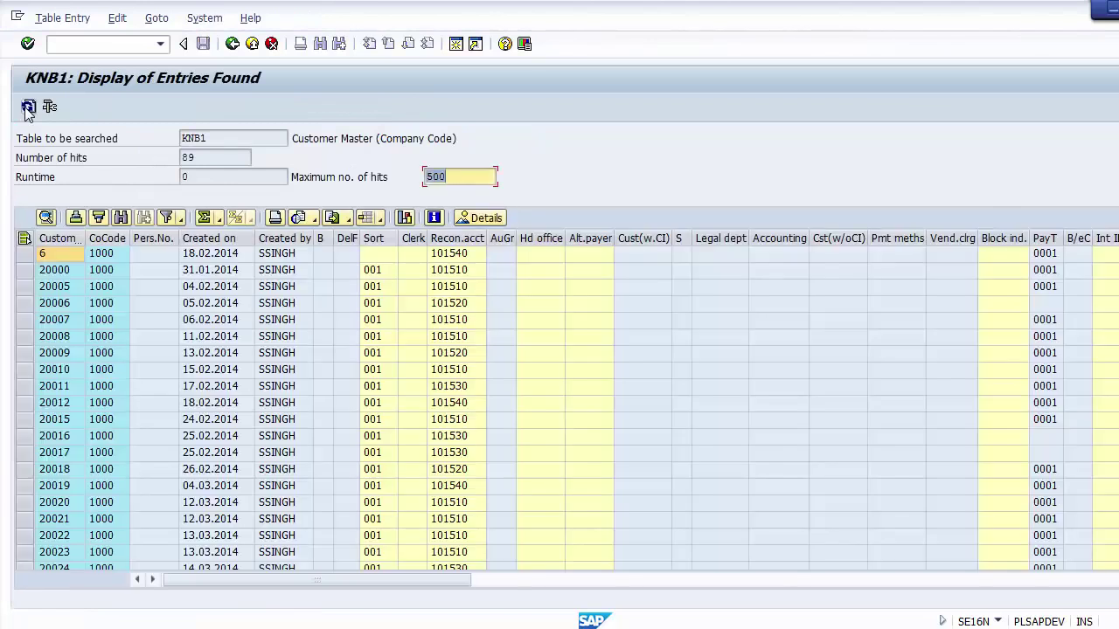
left_click_drag(199, 157, 179, 156)
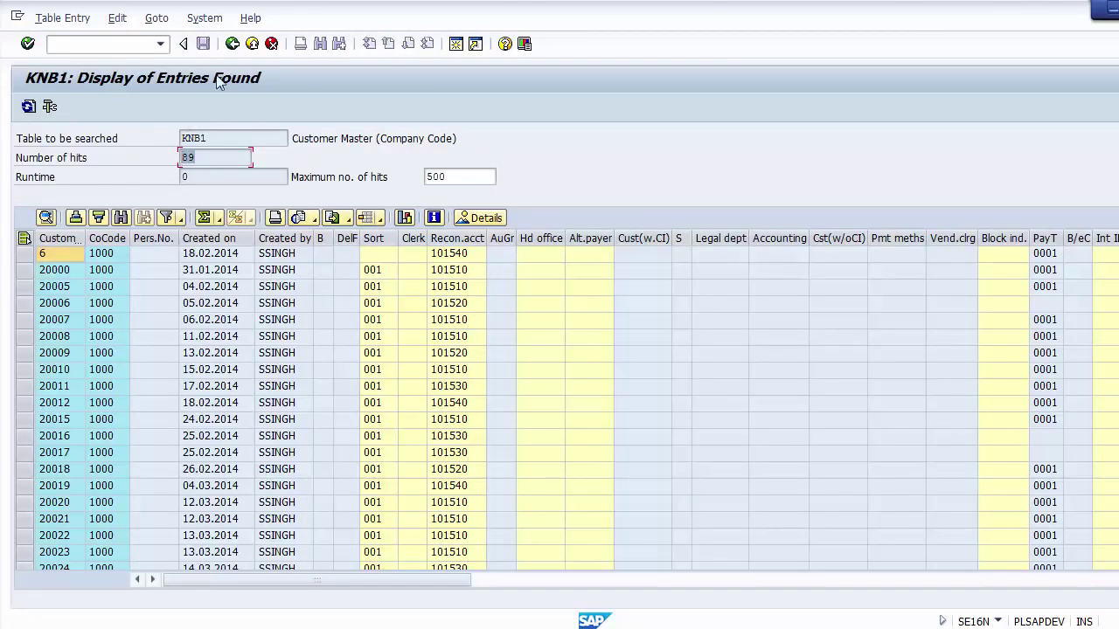
Leave the KNB1 entries, switch to the PowerPoint slide and highlight table LFB1 beside Vendor Master
left_click(232, 44)
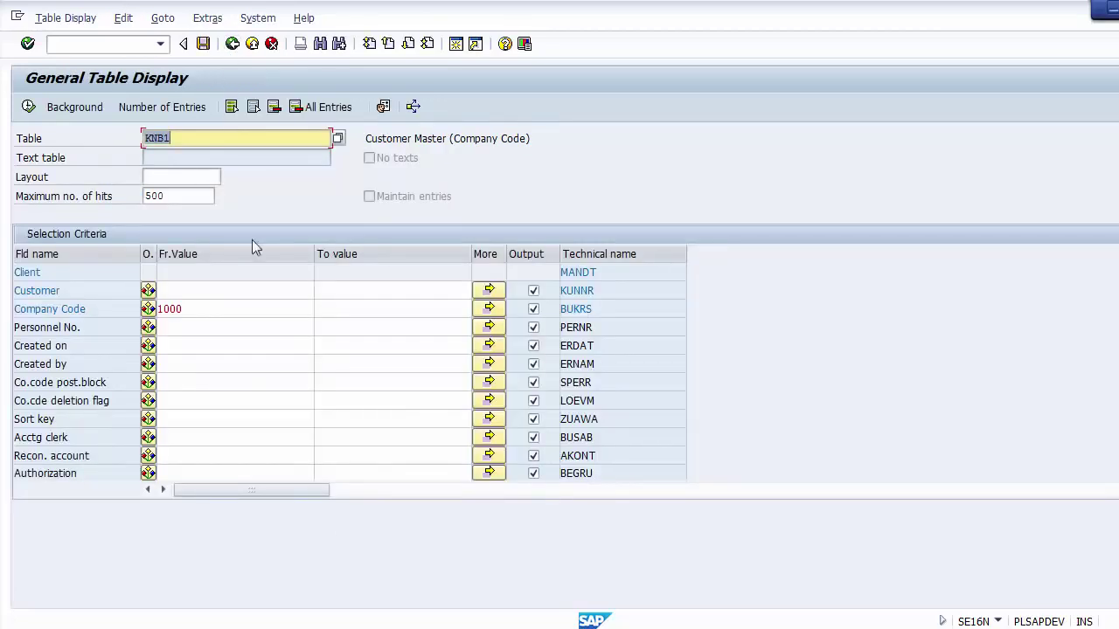
key("alt+Tab")
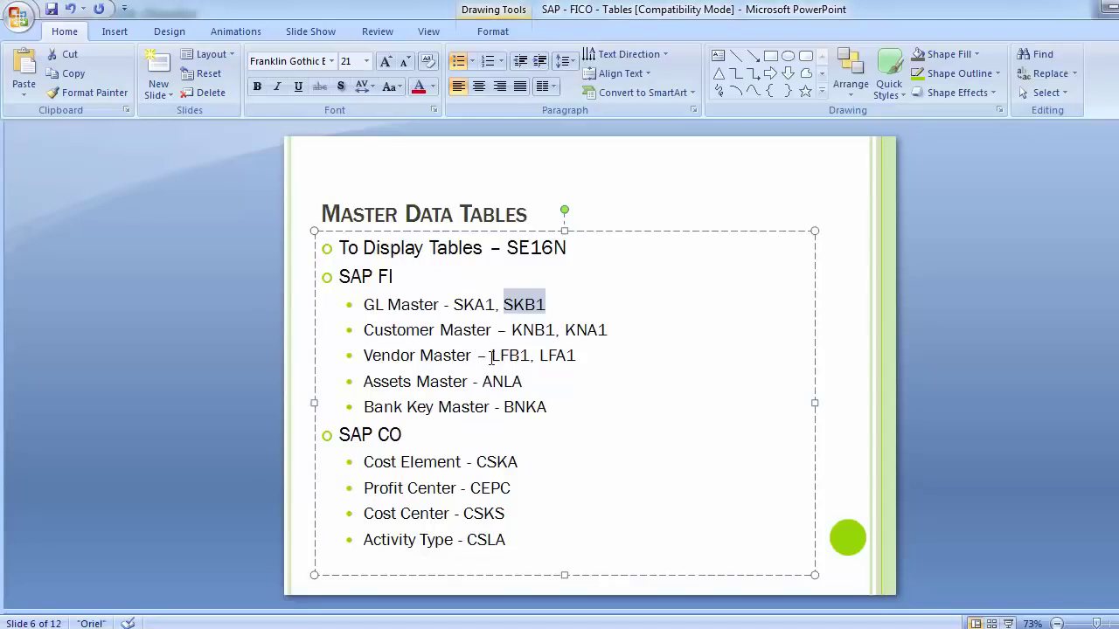
left_click_drag(494, 357, 532, 360)
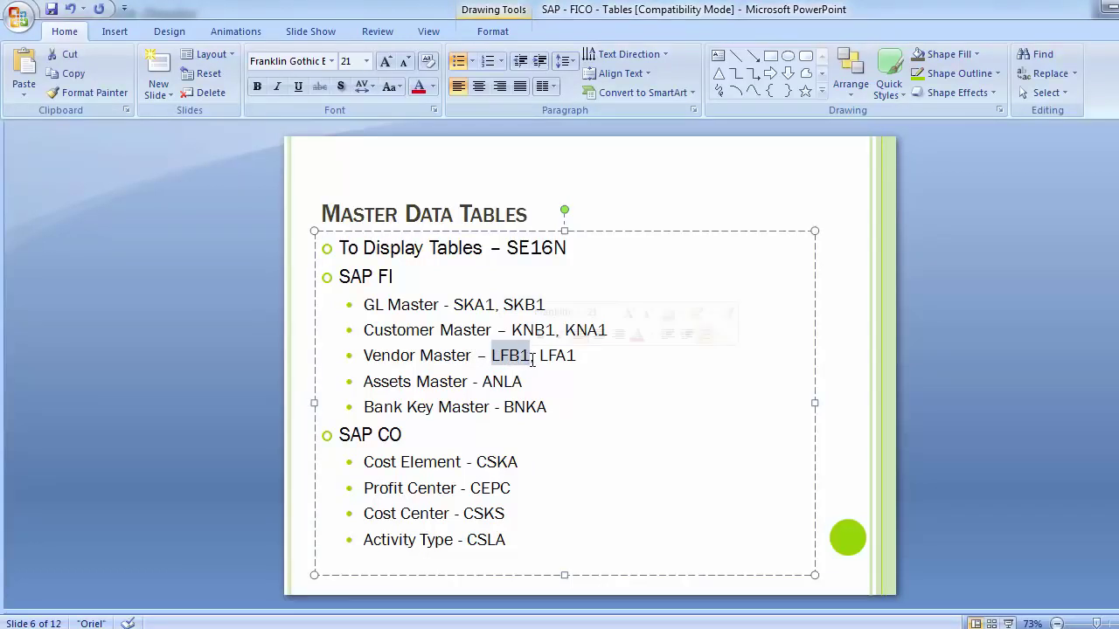
Switch back to SAP, replace the table with LFB1 and highlight its description, Vendor Master (Company Code)
key("alt+Tab")
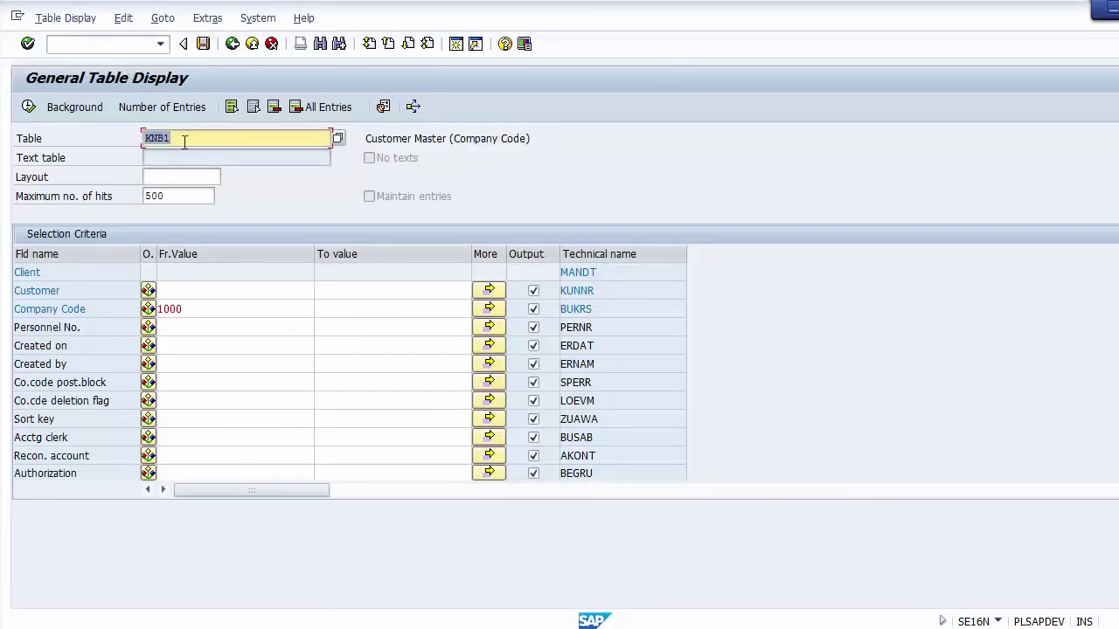
left_click(182, 139)
key("BackSpace")
key("BackSpace")
key("BackSpace")
key("BackSpace")
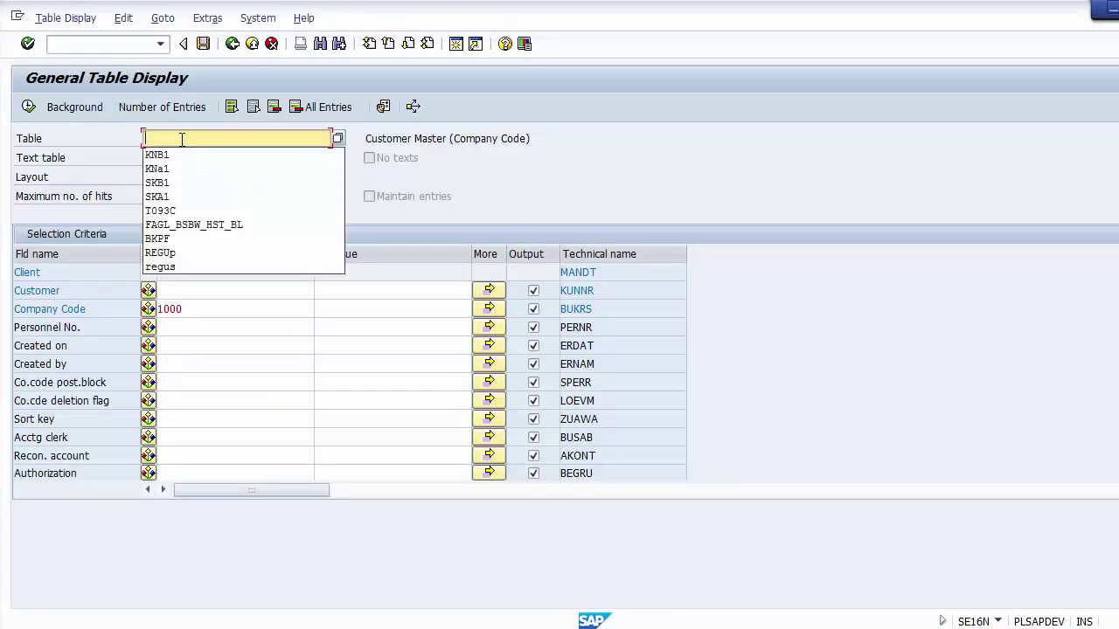
type("L")
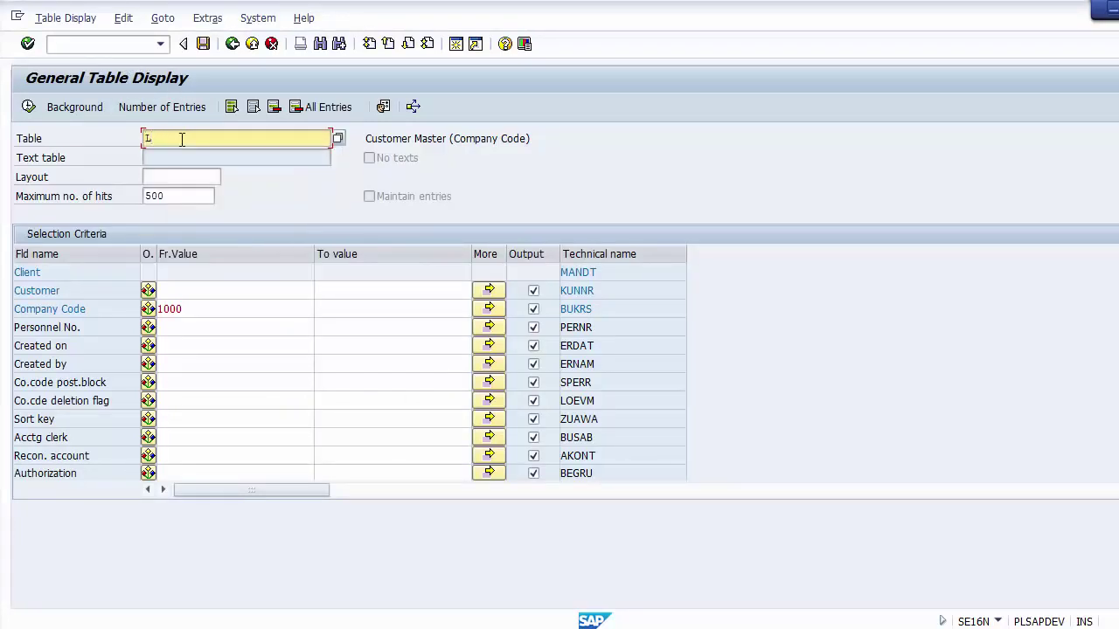
type("FB1")
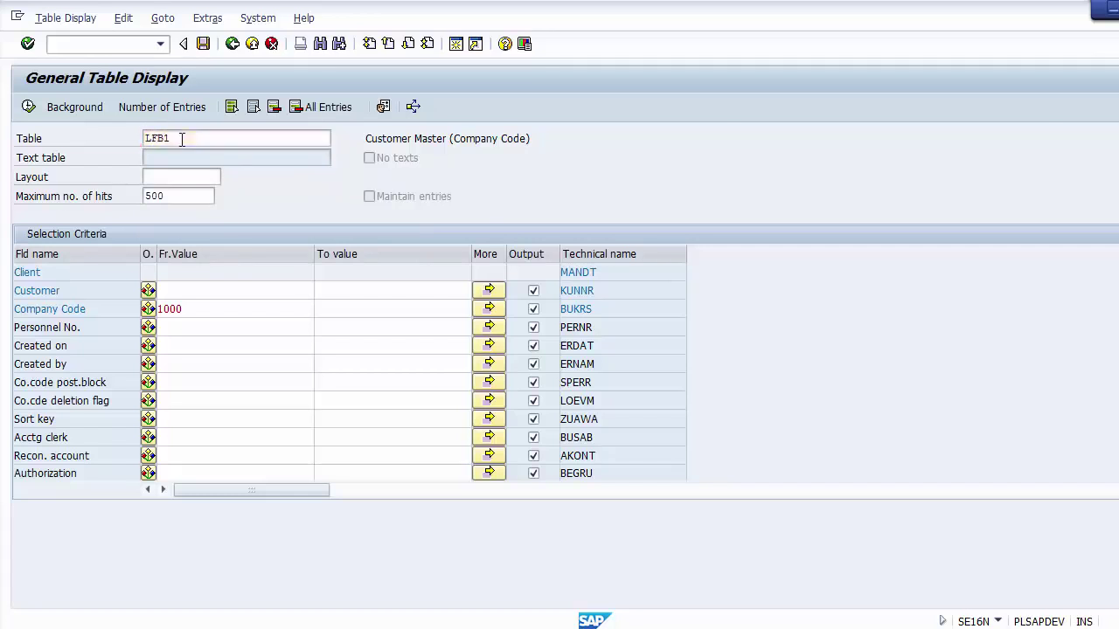
key("Return")
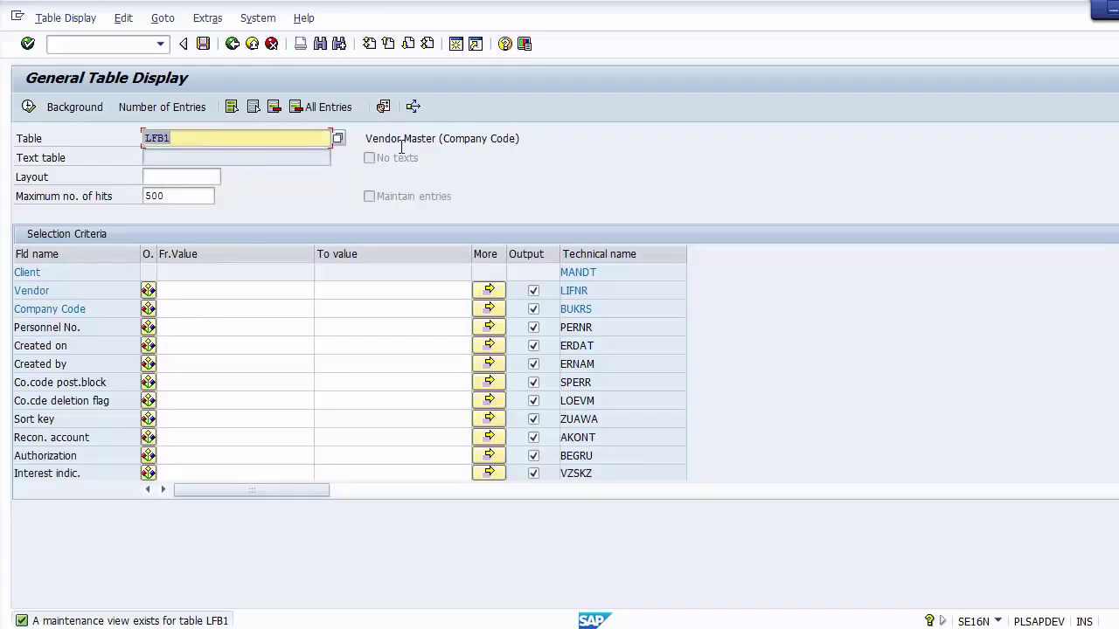
left_click_drag(365, 138, 542, 138)
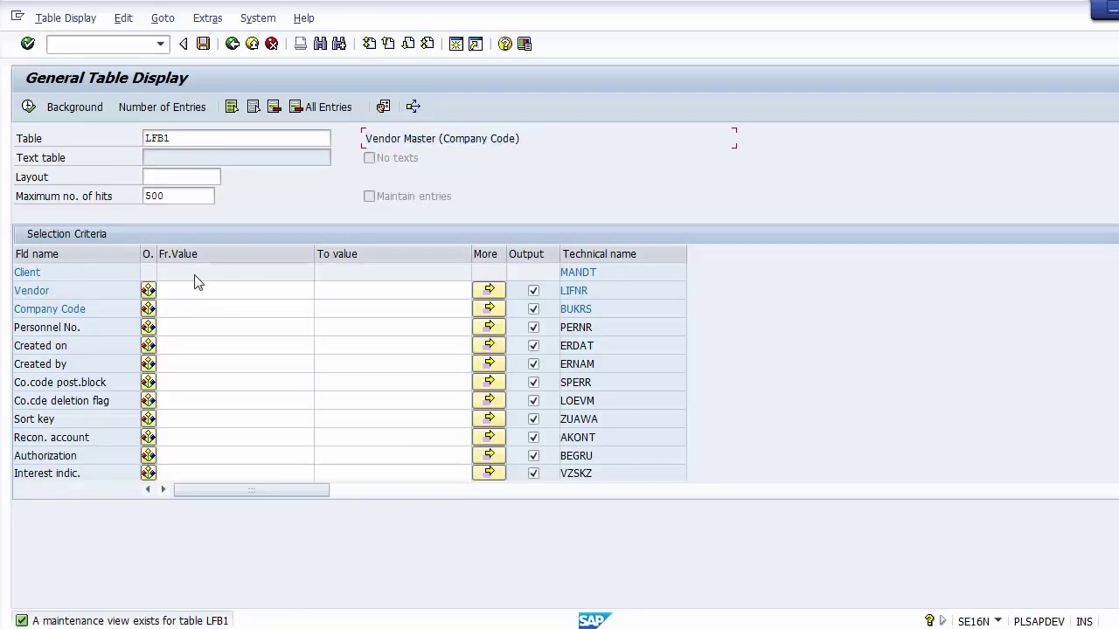
Display the LFB1 entries for company code 1000 and highlight the number of hits
left_click(181, 303)
type("1000")
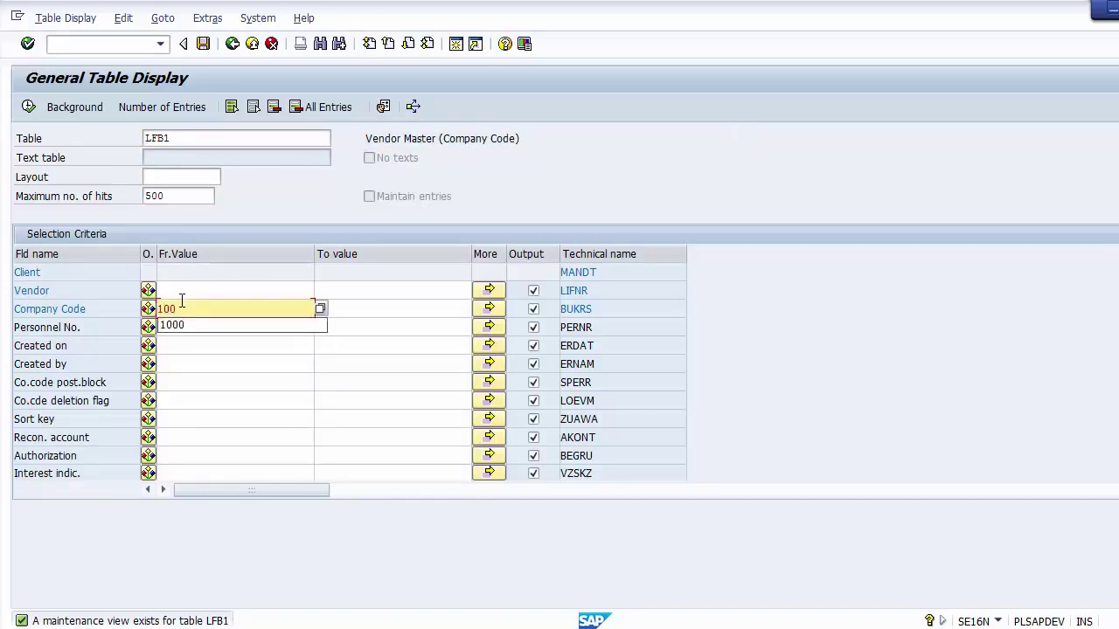
left_click(29, 107)
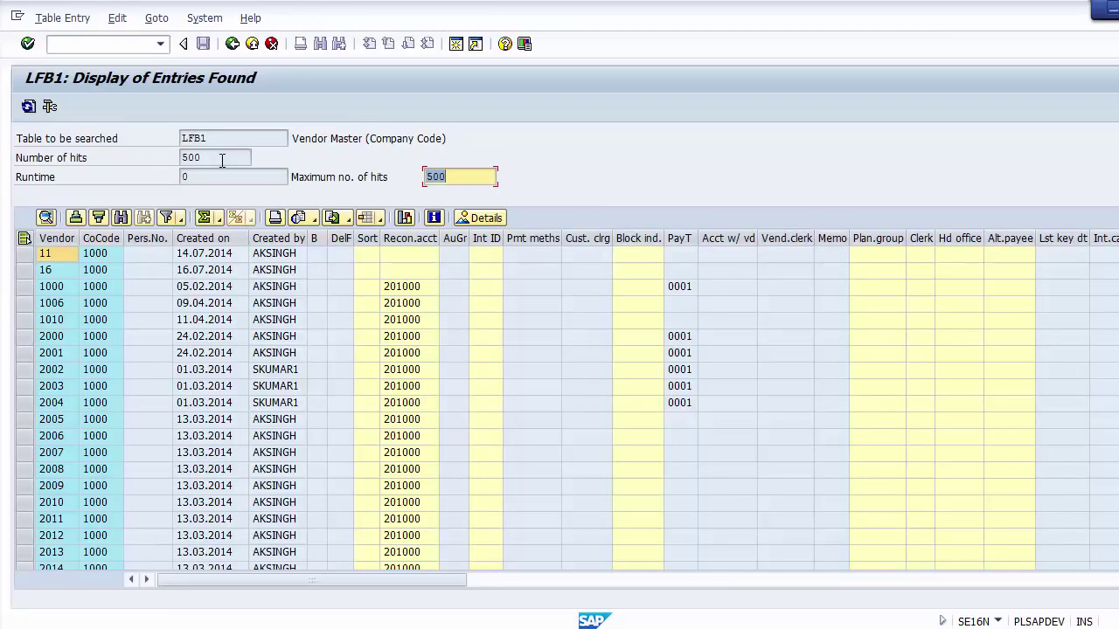
left_click_drag(221, 157, 159, 153)
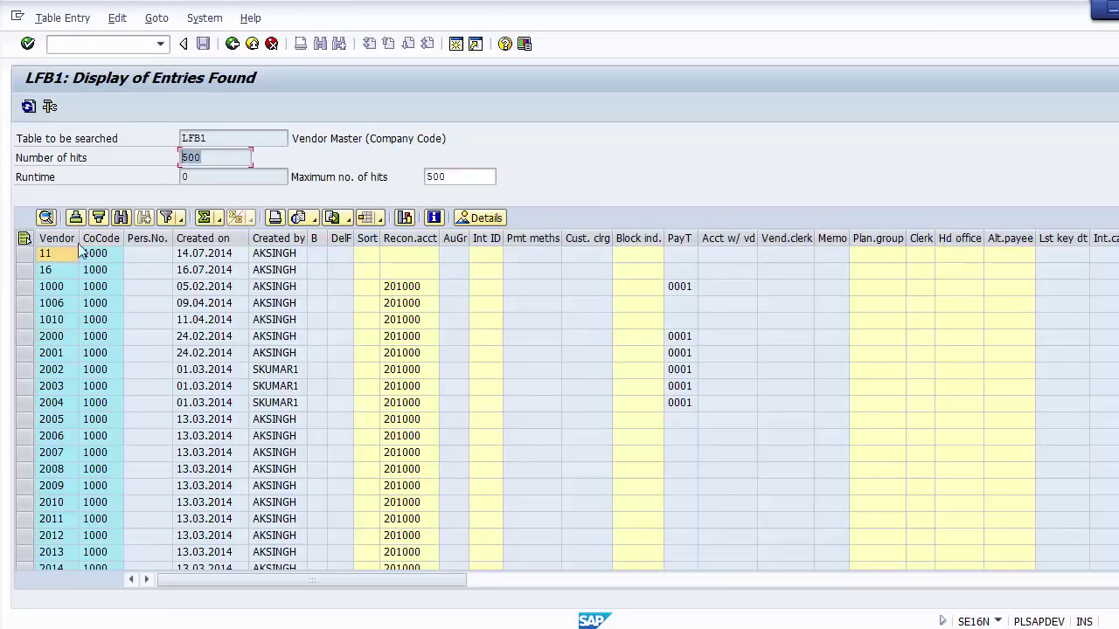
Review the fourth LFB1 entry's columns from Vendor through Pers.No. and Created on to Recon.acct
left_click(50, 265)
key("Down")
key("Down")
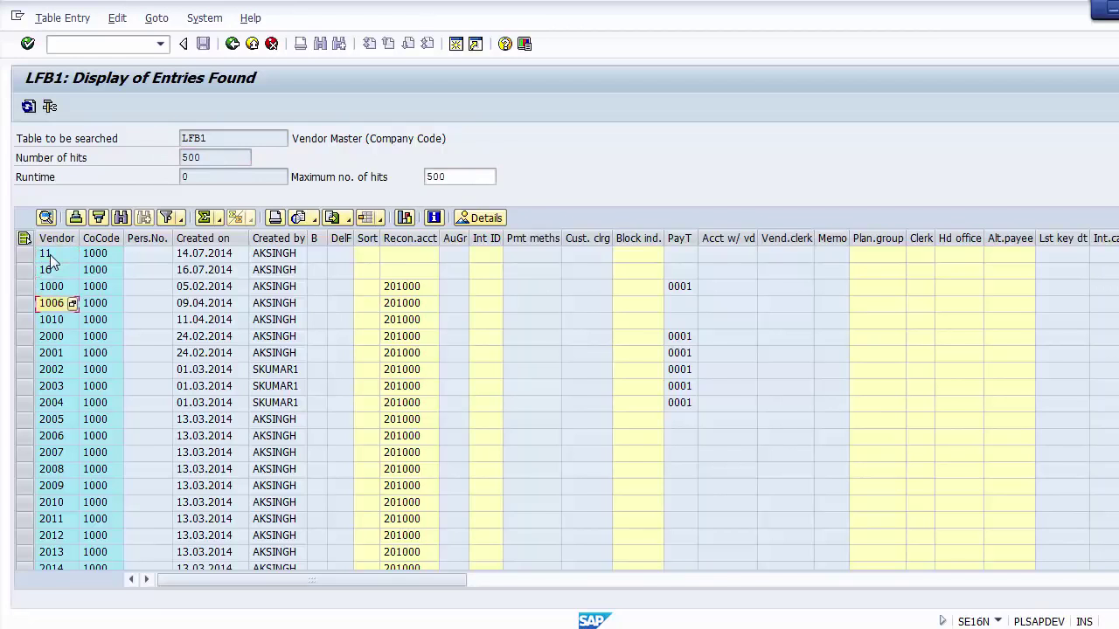
key("Right")
key("Right")
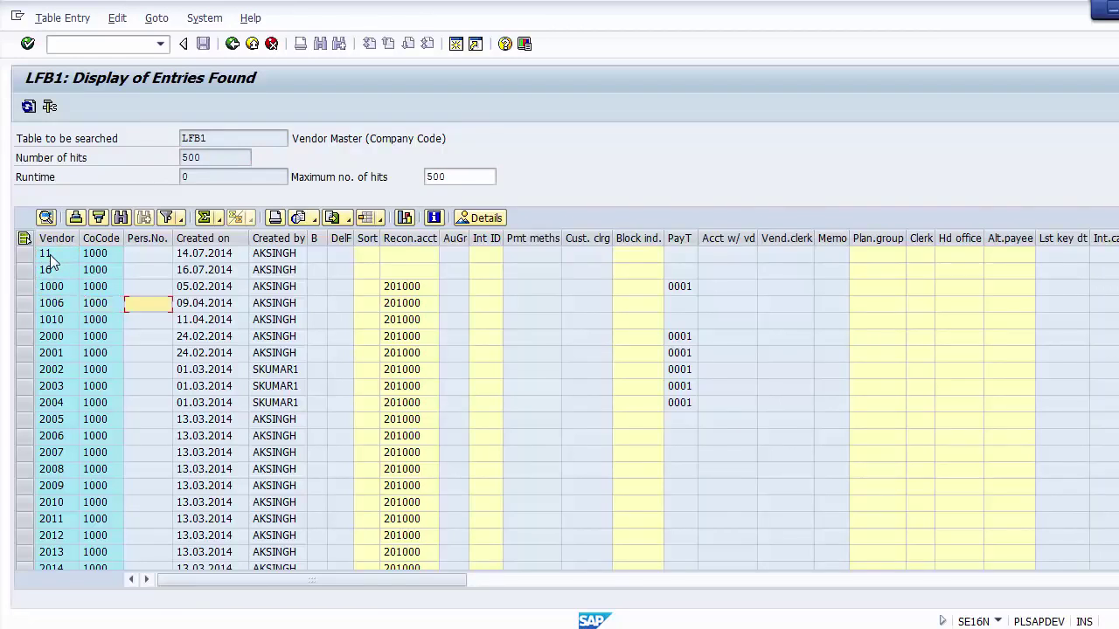
key("Right")
key("Right")
key("Right")
key("Right")
key("Right")
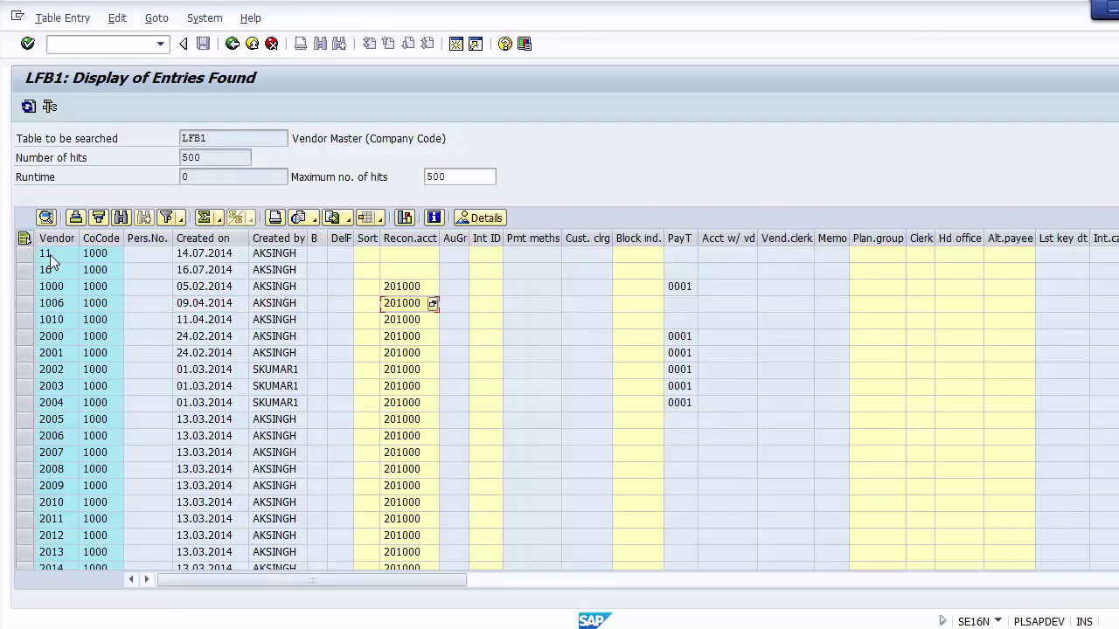
Review the same LFB1 entry's columns from Recon.acct through Pmt meths, Block ind. and PayT to Memo
key("Up")
key("Down")
key("Right")
key("Right")
key("Right")
key("Right")
key("Right")
key("Right")
key("Right")
key("Right")
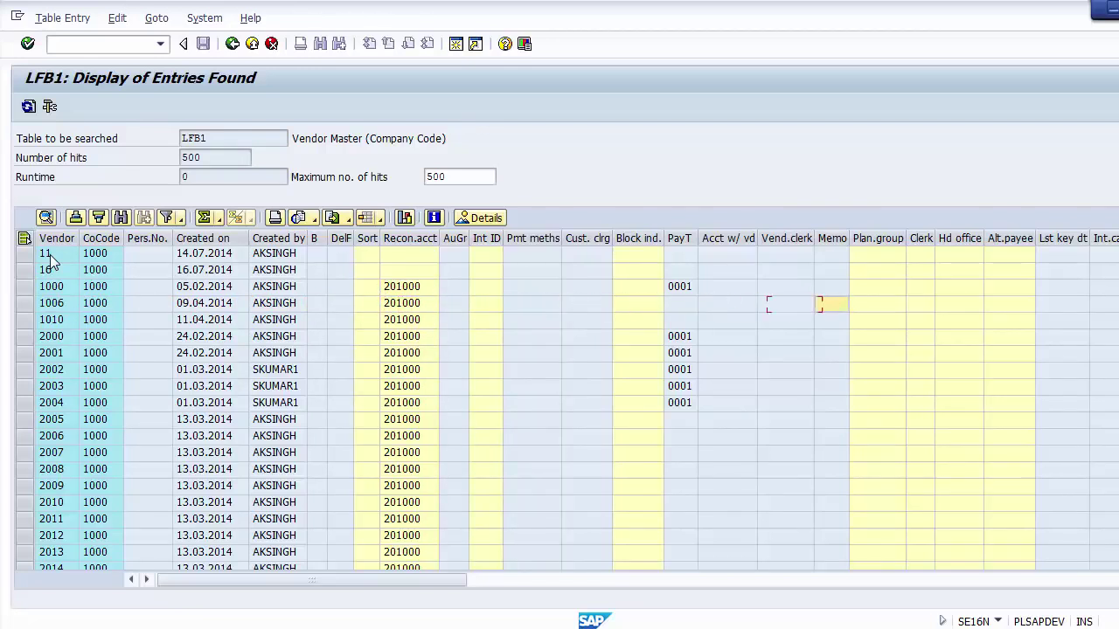
Review the same LFB1 entry's columns from Plan.group through Tol.group, House Bk and Min.ind. to the first Grpng key
key("Right")
key("Right")
key("Right")
key("Right")
key("Right")
key("Right")
key("Right")
key("Right")
key("Right")
key("Right")
key("Right")
key("Right")
key("Right")
key("Right")
key("Right")
key("Right")
key("Right")
key("Right")
key("Right")
key("Right")
key("Right")
key("Right")
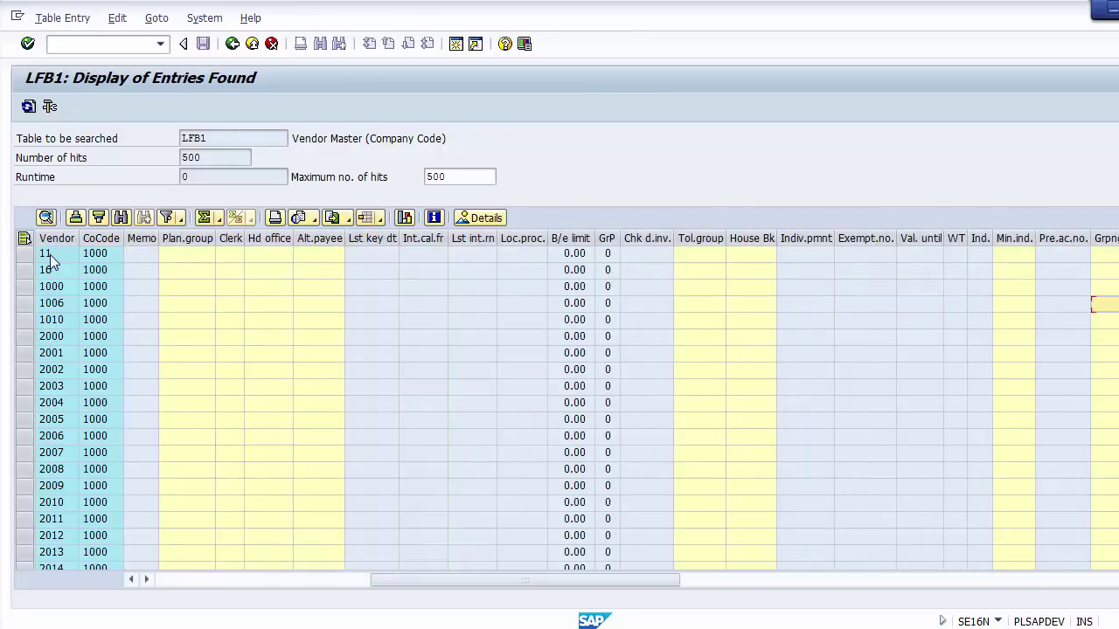
Review the same LFB1 entry's columns from the second Grpng key through Rec.ty, WCty and AltPayeeAc to Distr
key("Right")
key("Right")
key("Right")
key("Right")
key("Right")
key("Right")
key("Right")
key("Right")
key("Right")
key("Right")
key("Right")
key("Right")
key("Right")
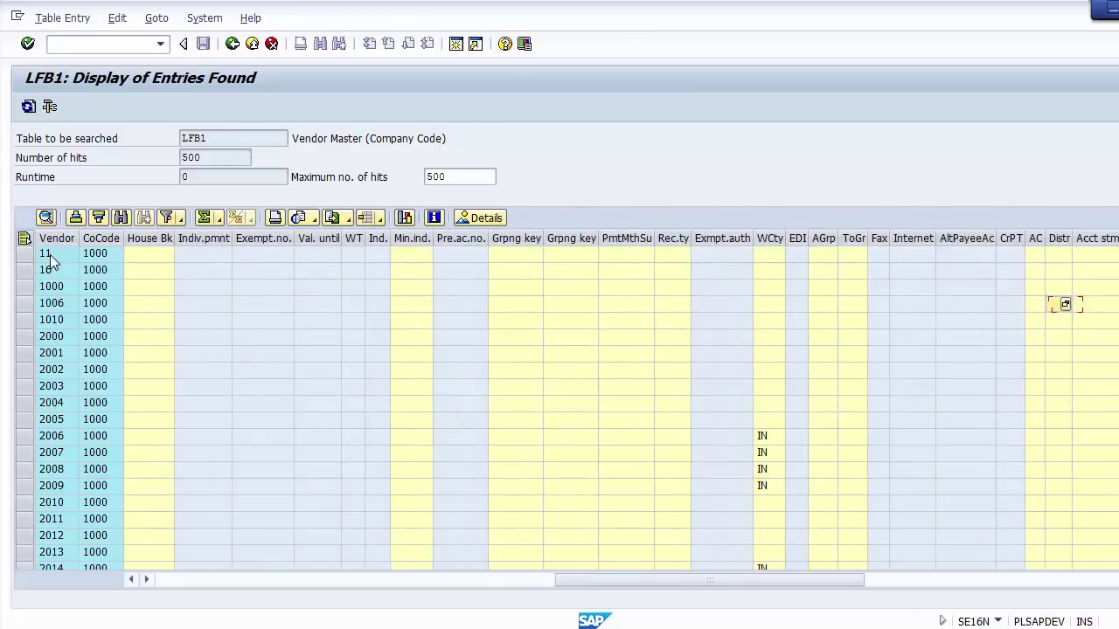
Review the same LFB1 entry's columns from Acct stmnt through Conf.time, Telephone, Offset % and Prepayment to Assign
key("Left")
key("Right")
key("Right")
key("Right")
key("Right")
key("Right")
key("Right")
key("Right")
key("Right")
key("Right")
key("Right")
key("Right")
key("Right")
key("Right")
key("Right")
key("Right")
key("Right")
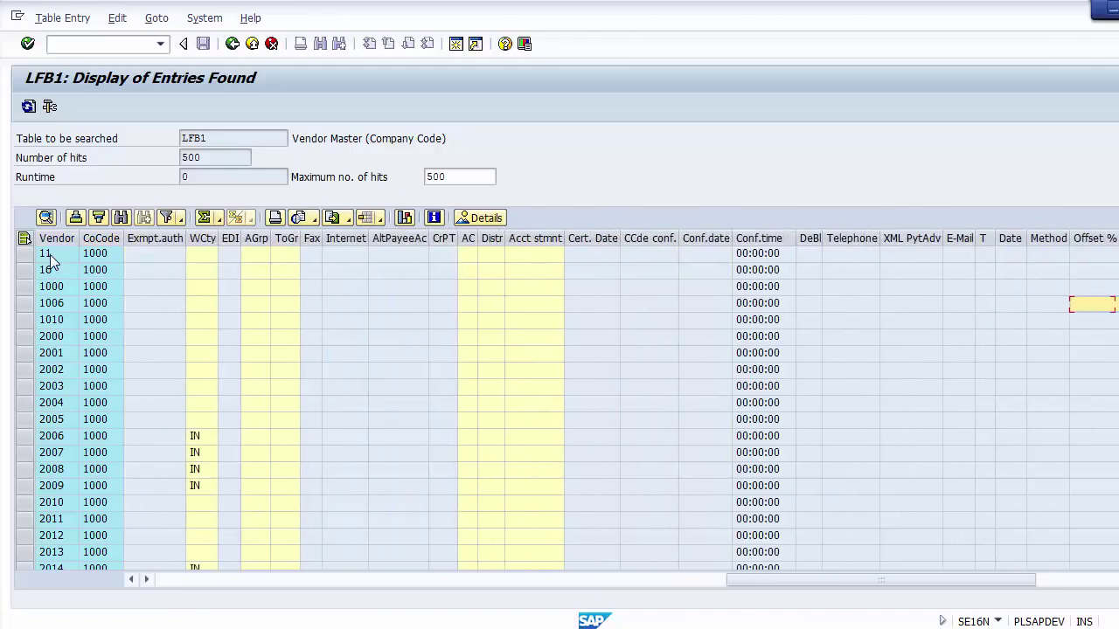
key("Right")
key("Right")
key("Right")
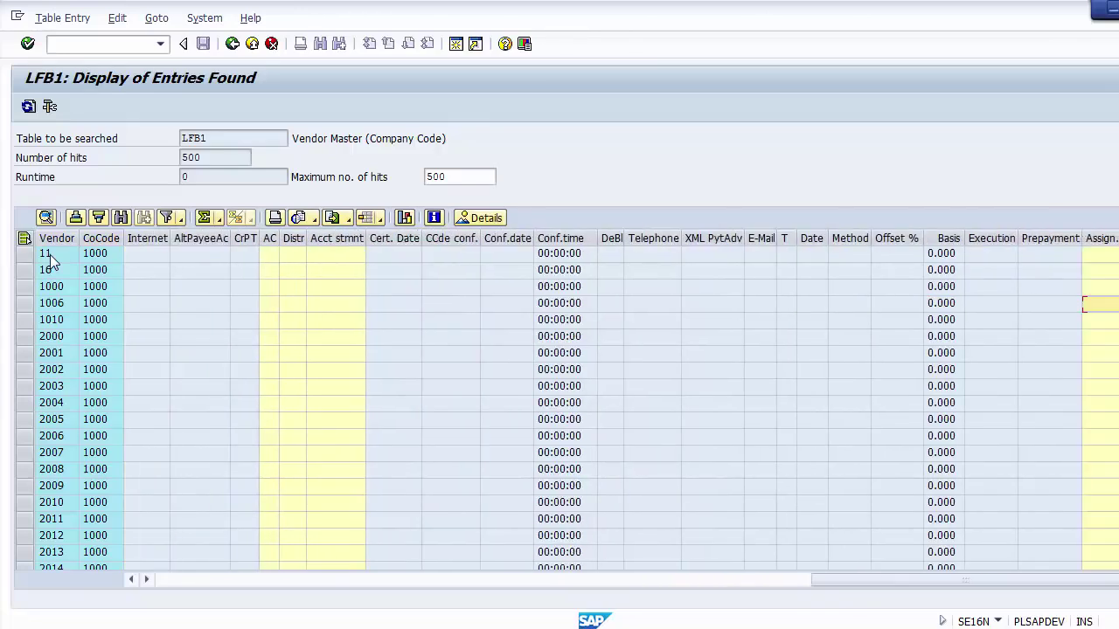
Return along the same LFB1 entry from Assign. to the Vendor column
key("Left")
key("Left")
key("Left")
key("Left")
key("Left")
key("Left")
key("Left")
key("Left")
key("Left")
key("Left")
key("Left")
key("Left")
key("Left")
key("Left")
key("Left")
key("Left")
key("Left")
key("Left")
key("Left")
key("Left")
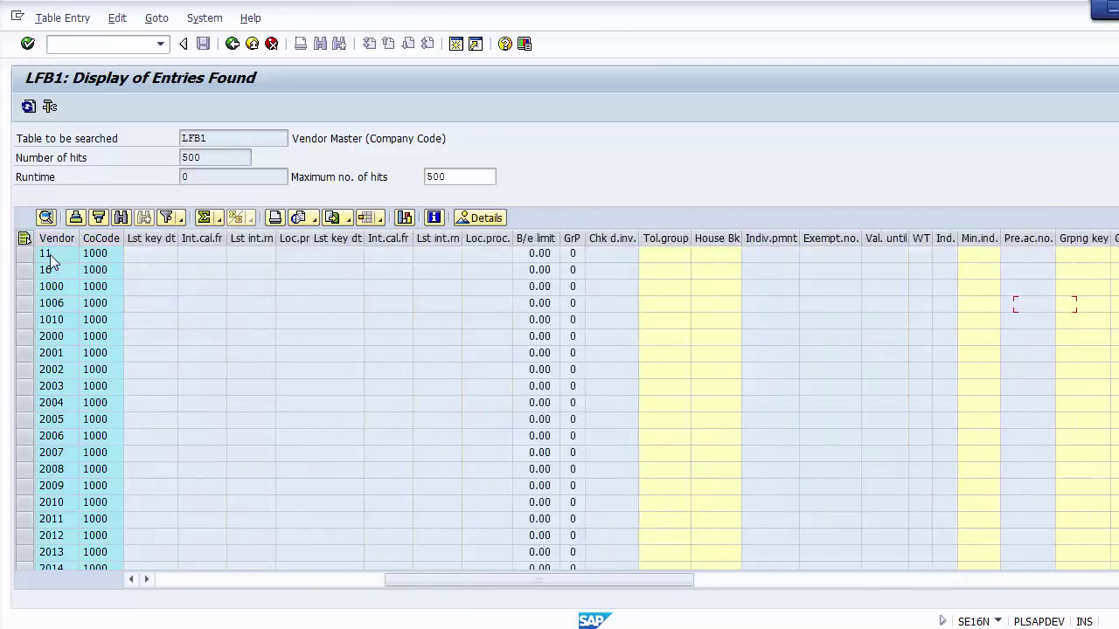
key("Left")
key("Left")
key("Left")
key("Left")
key("Left")
key("Left")
key("Left")
key("Left")
key("Left")
key("Left")
key("Left")
key("Left")
key("Left")
key("Left")
key("Left")
key("Left")
key("Left")
key("Left")
key("Left")
key("Left")
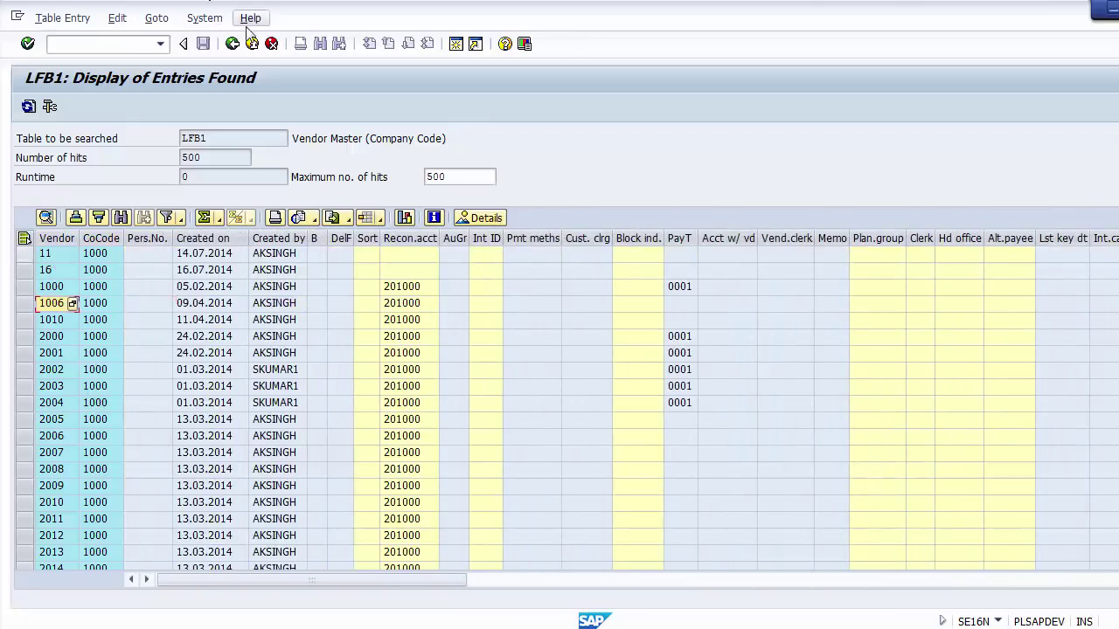
Leave the LFB1 results for the SAP Easy Access screen and restart transaction SE16N
left_click(232, 43)
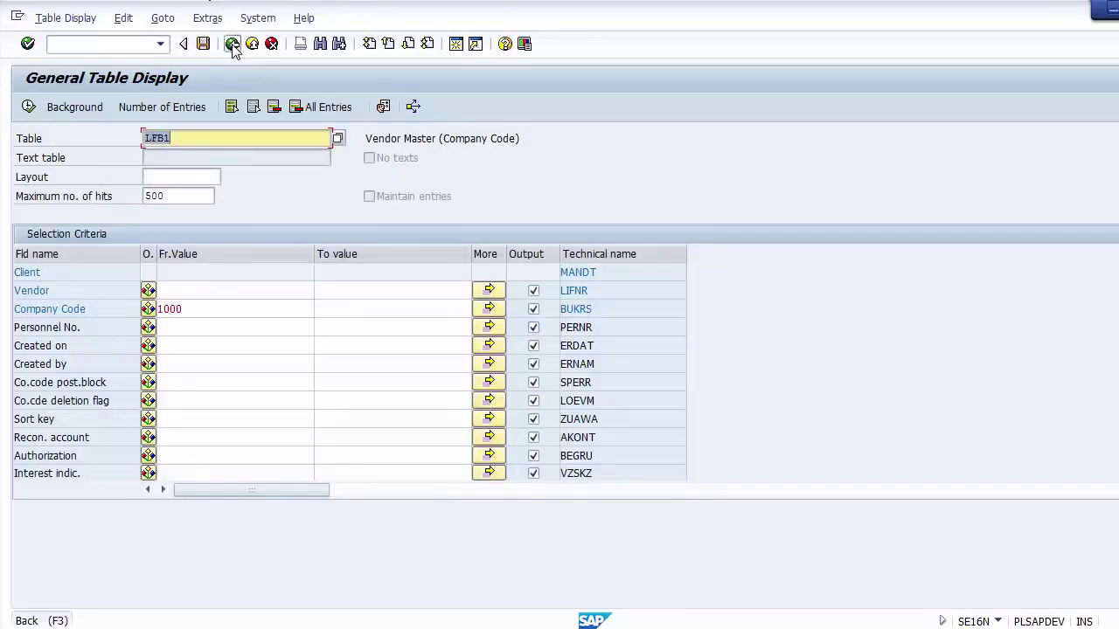
left_click(232, 44)
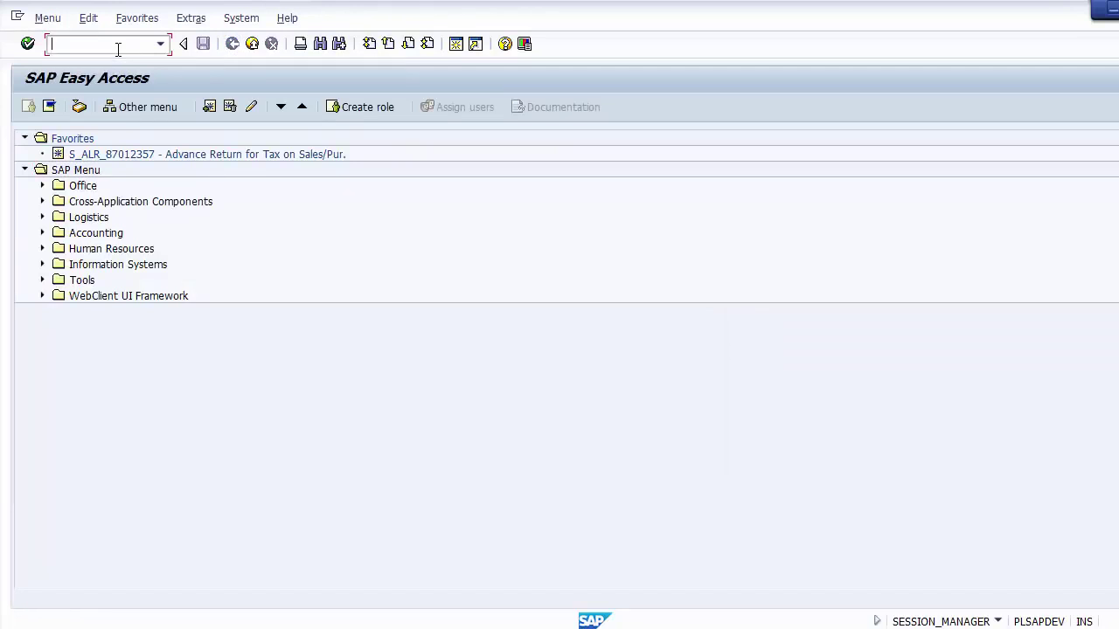
left_click(118, 49)
type("SE16N")
key("Return")
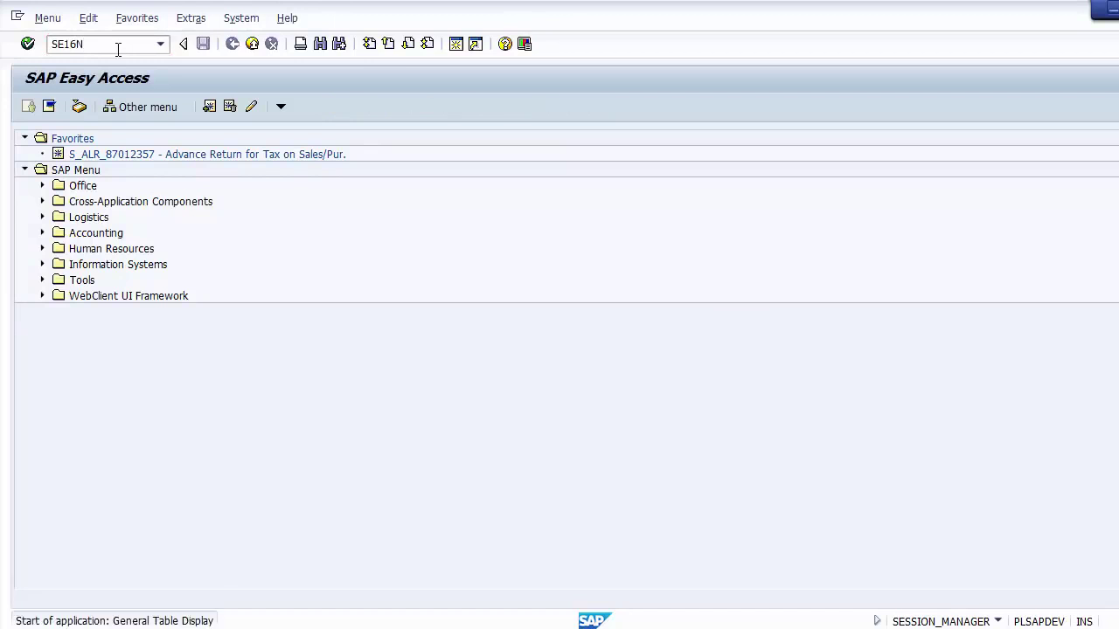
Clear the LFB1 table name from the General Table Display selection
left_click(203, 137)
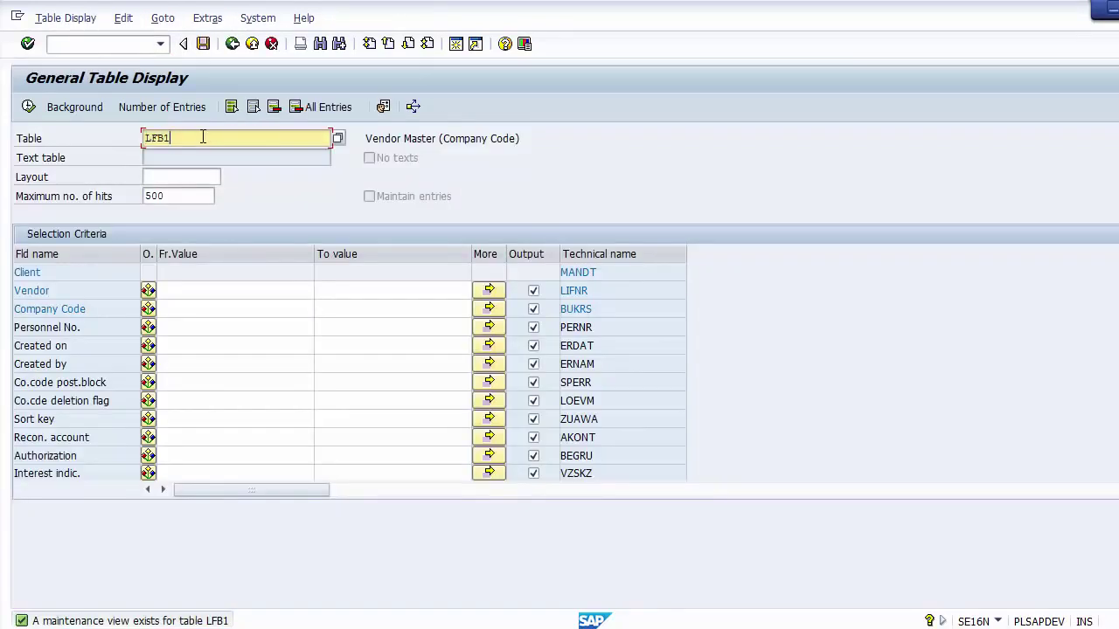
key("BackSpace")
key("BackSpace")
key("BackSpace")
key("BackSpace")
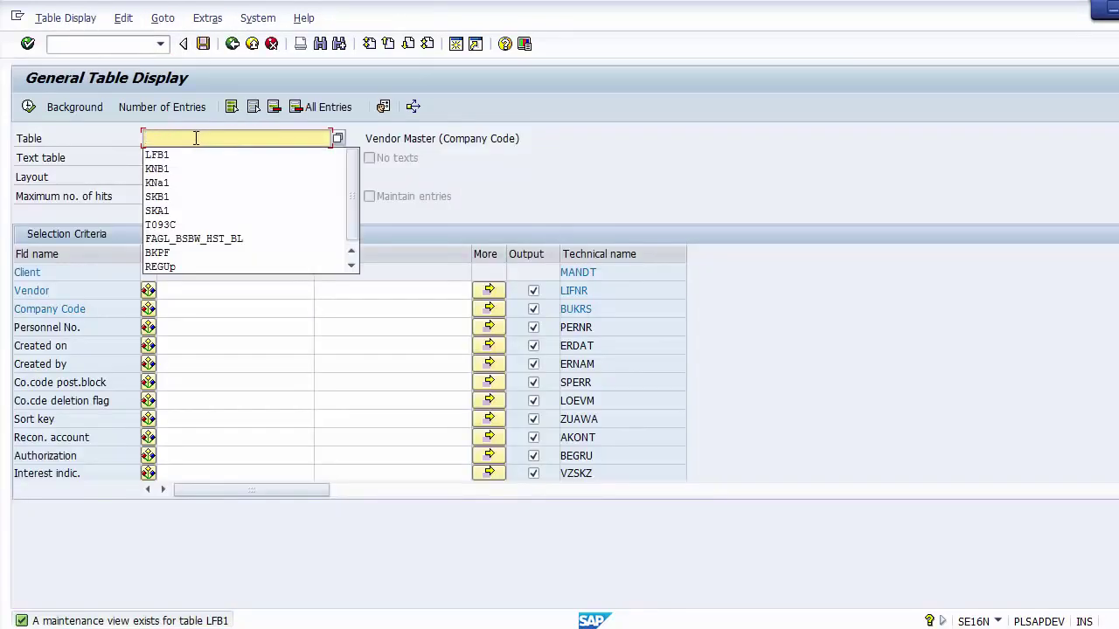
left_click(196, 137)
Switch to PowerPoint, highlight ANLA beside Assets Master on the Master Data Tables slide, and return to SAP
key("alt+Tab")
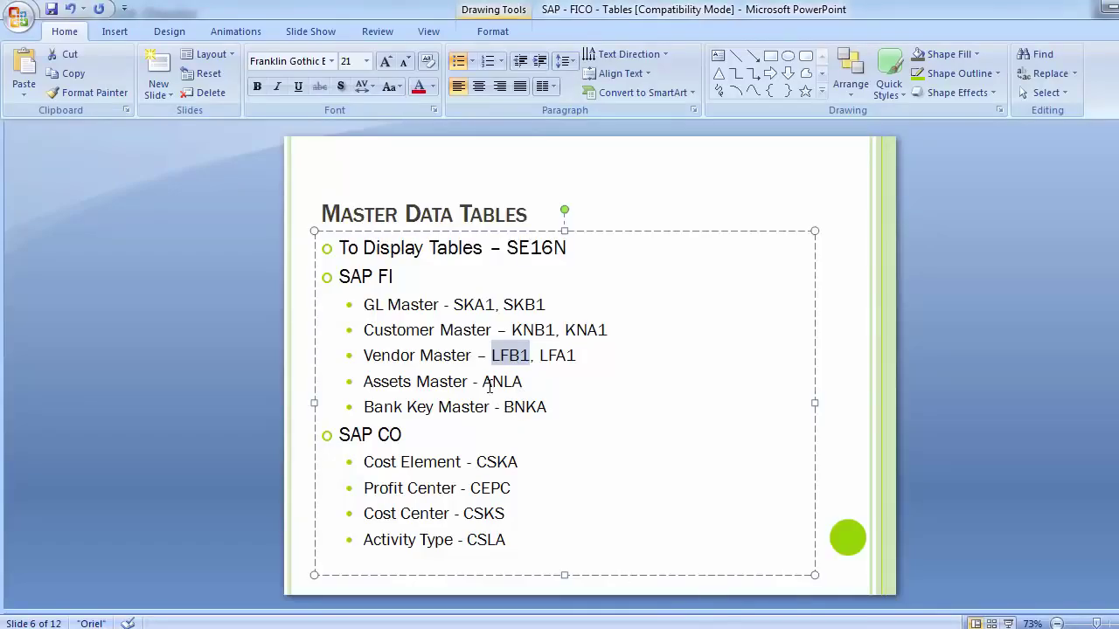
left_click_drag(484, 382, 523, 382)
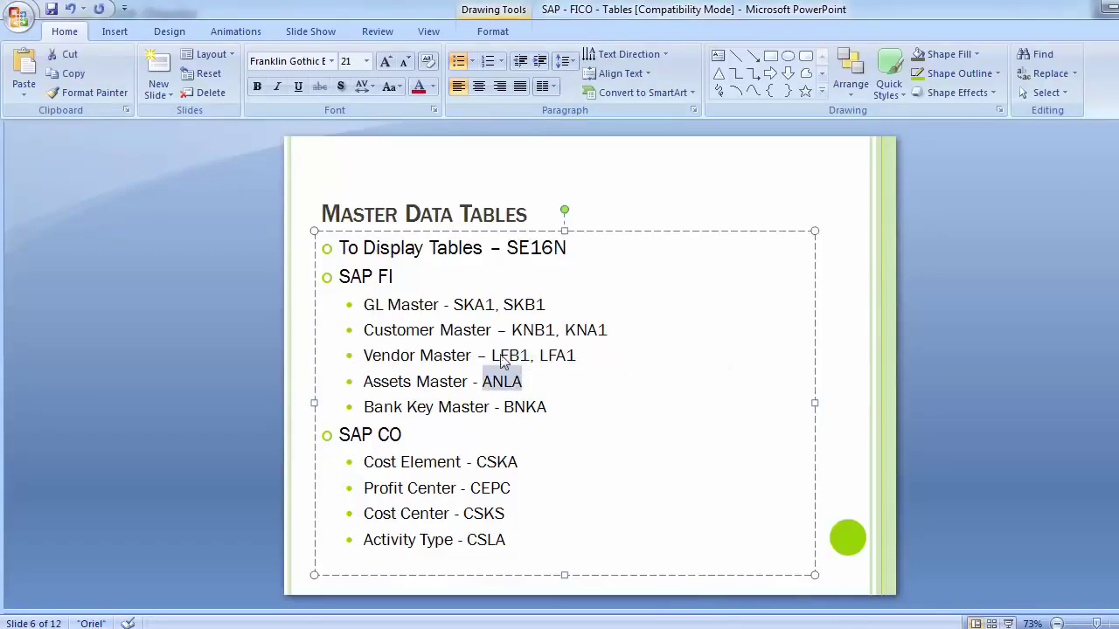
key("alt+Tab")
Display the entries of table ANLA for company code 1000
left_click(295, 132)
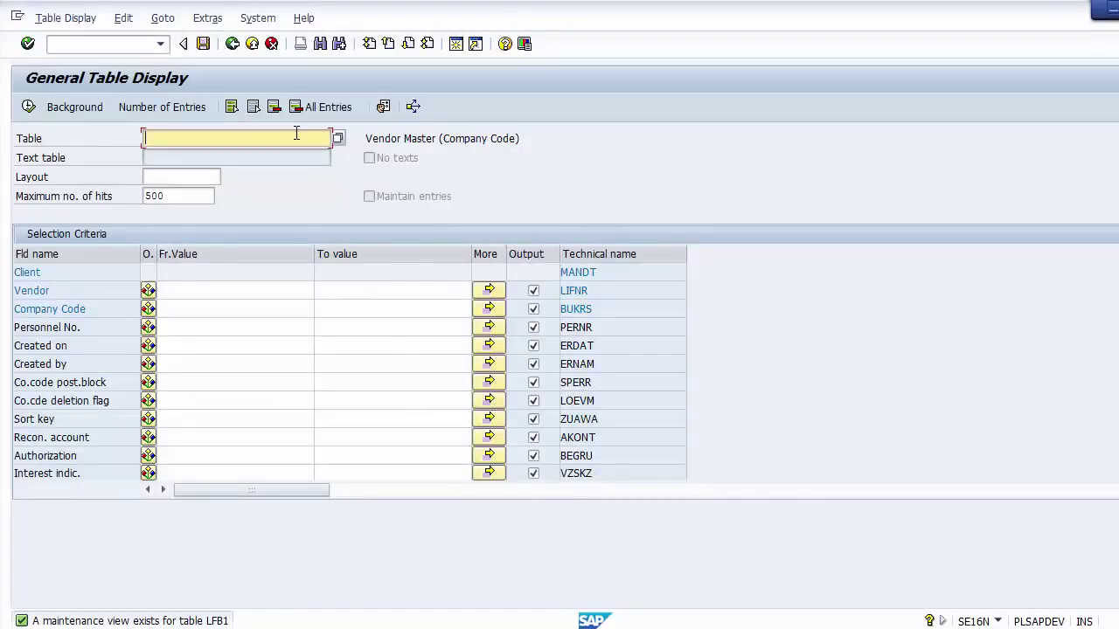
type("ANLA")
key("Return")
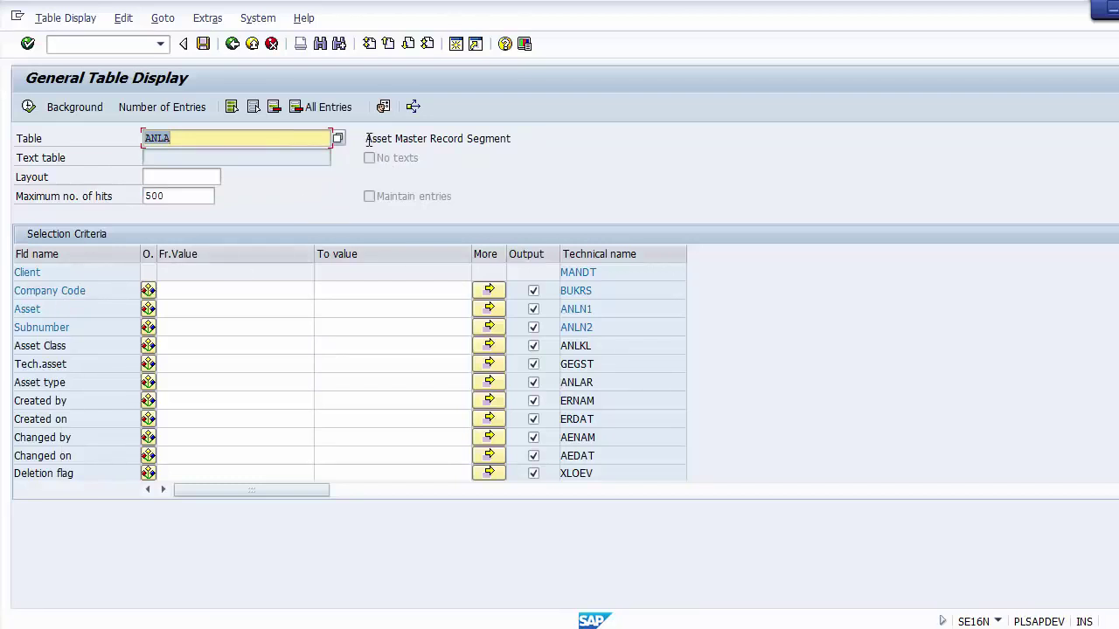
left_click(225, 289)
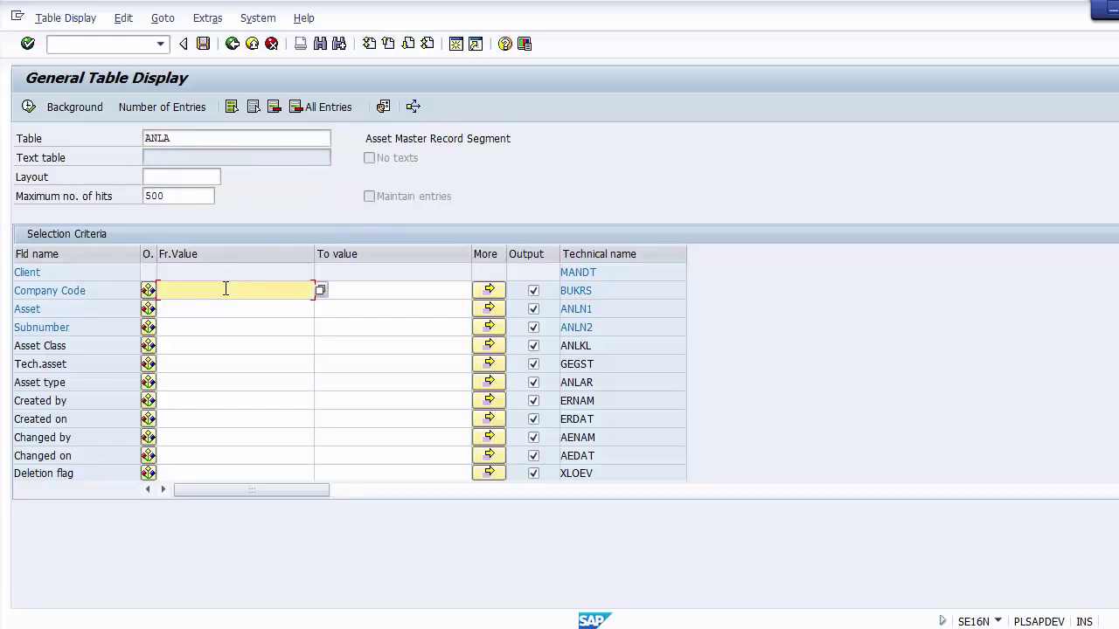
type("1000")
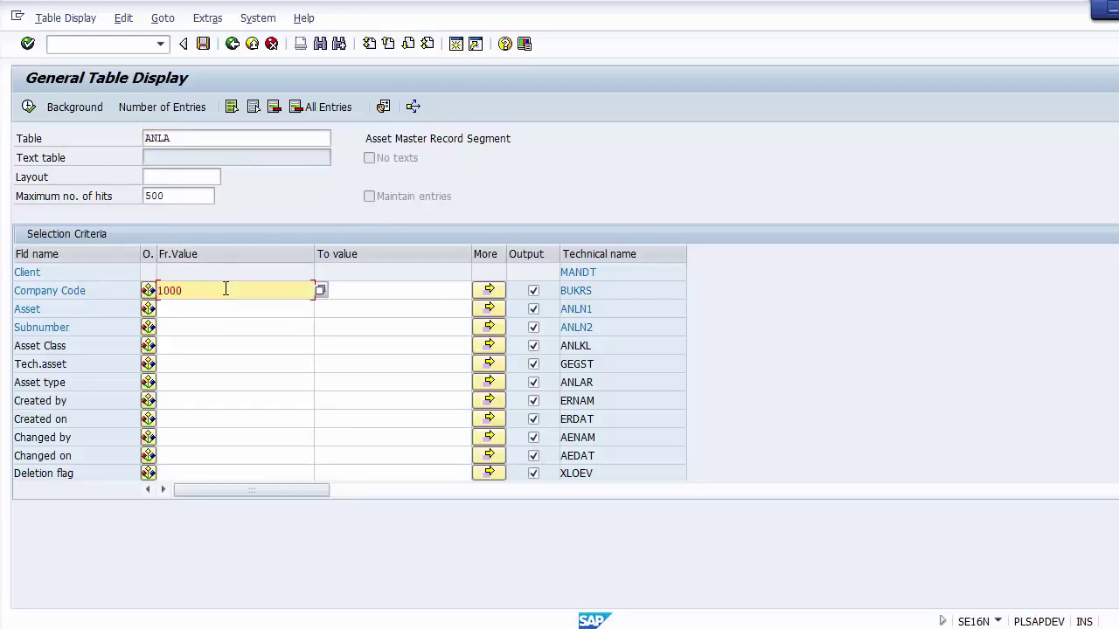
left_click(27, 112)
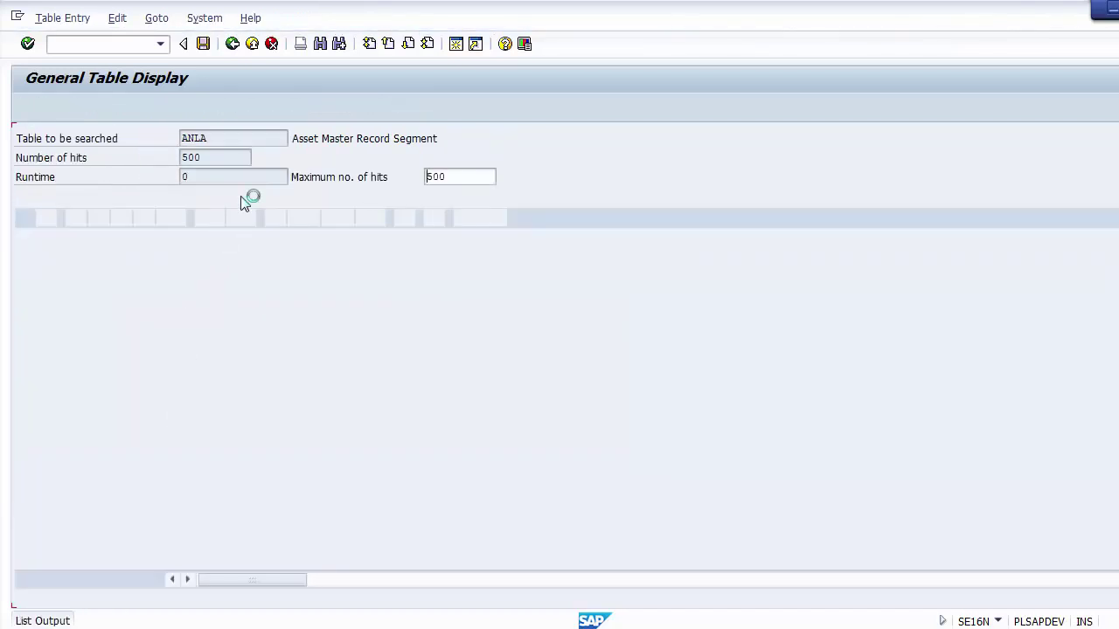
Check the number of hits and review the first ANLA entry's columns from CoCode through Class to T.asset
left_click_drag(220, 161, 162, 155)
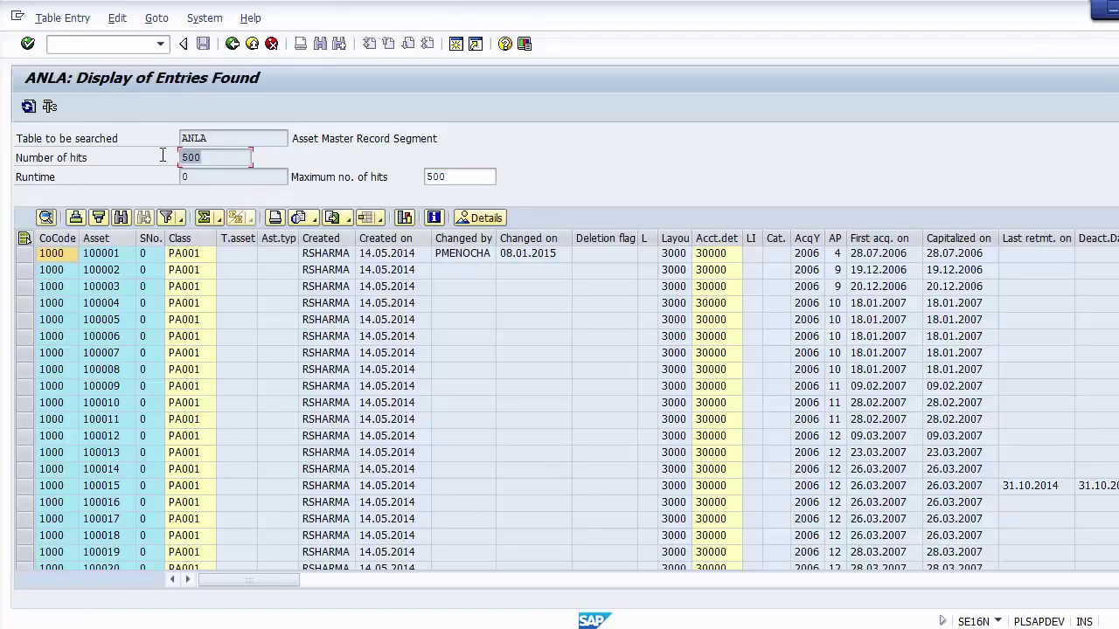
left_click(52, 257)
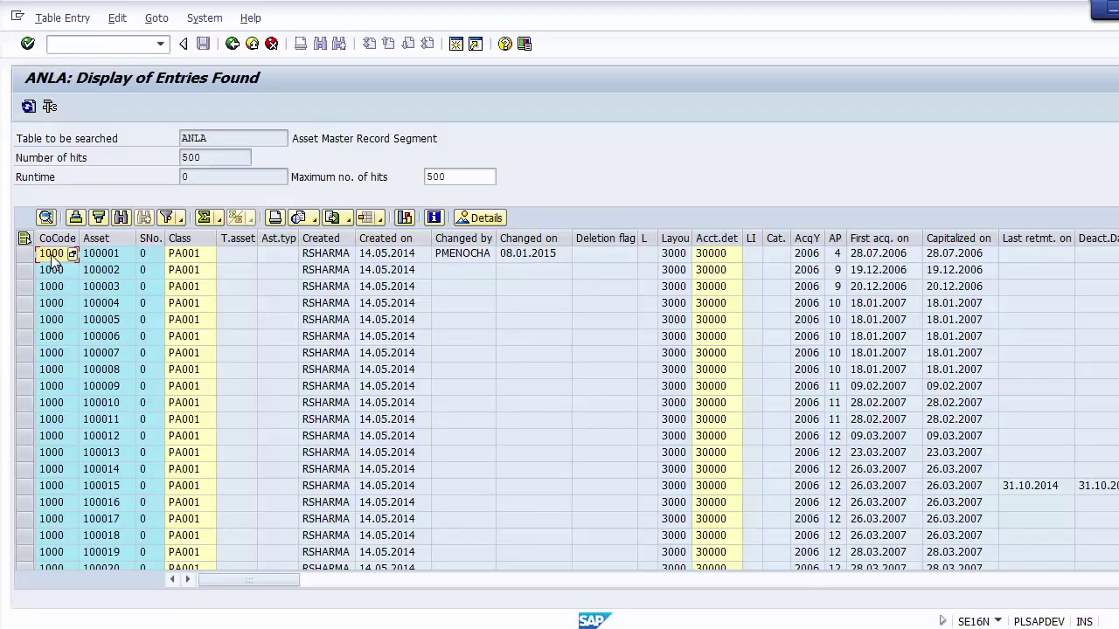
key("Tab")
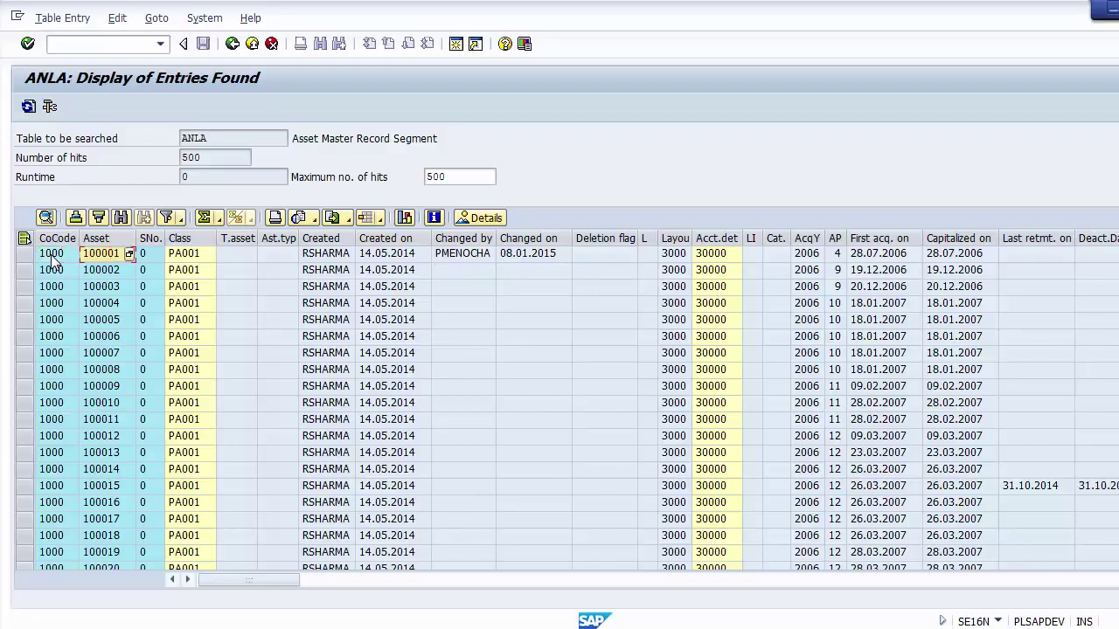
key("Tab")
key("Tab")
key("Tab")
key("Tab")
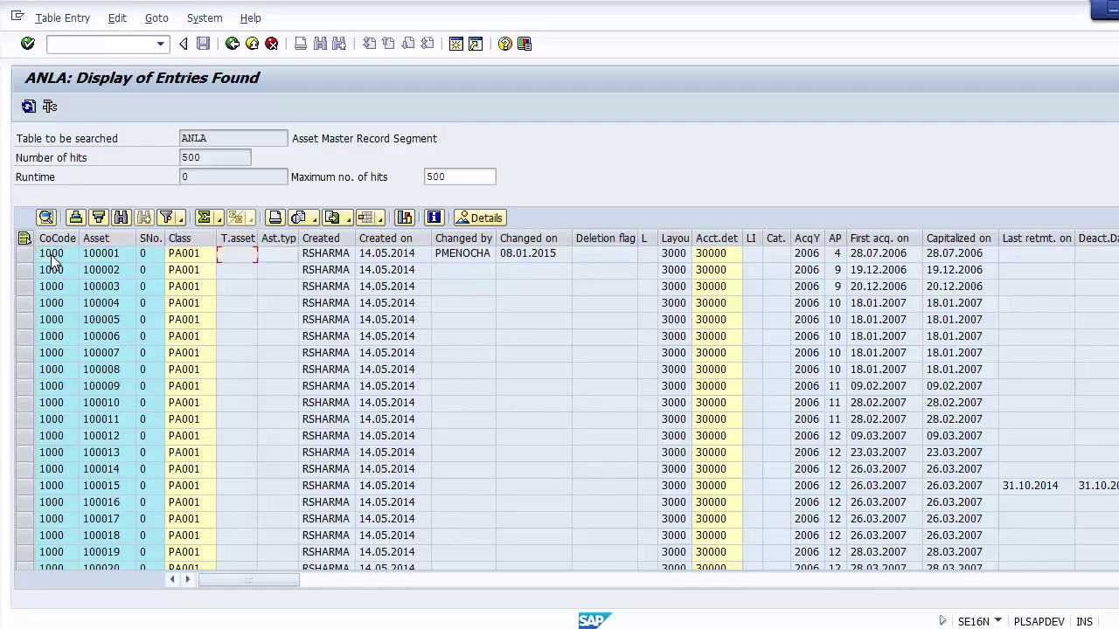
Review the first ANLA entry's columns from Ast.typ through Created on, Changed by and Deletion flag to Acct.det
key("Tab")
key("Tab")
key("Tab")
key("Tab")
key("Tab")
key("Tab")
key("Tab")
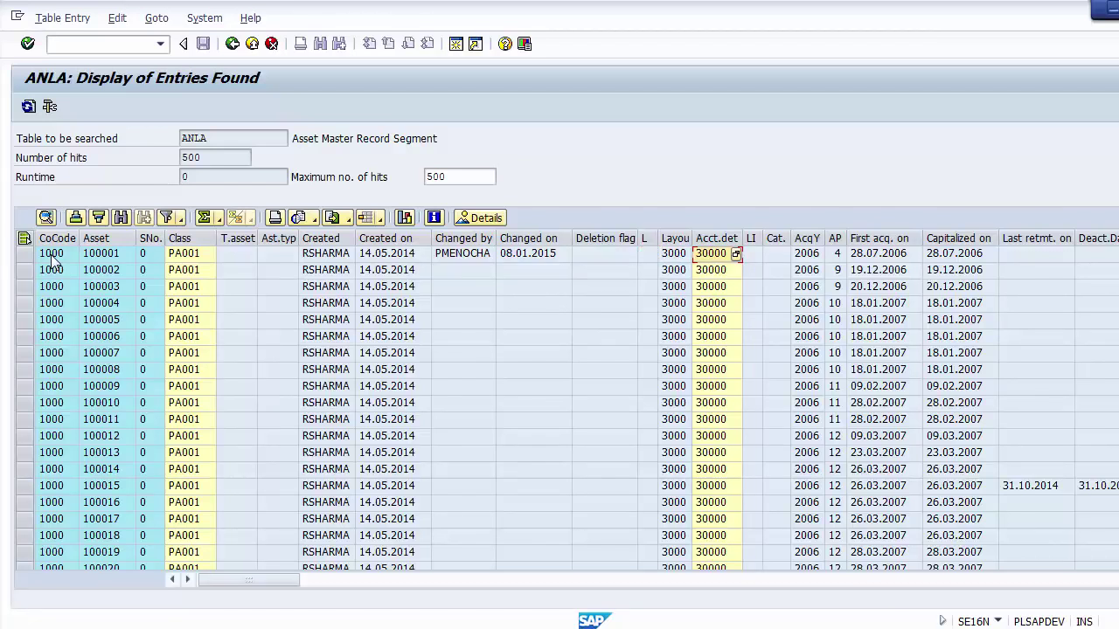
Review the same ANLA entry's columns from LI through AcqY, First acq. on and Capitalized on to Deact.Date
key("Right")
key("Right")
key("Right")
key("Right")
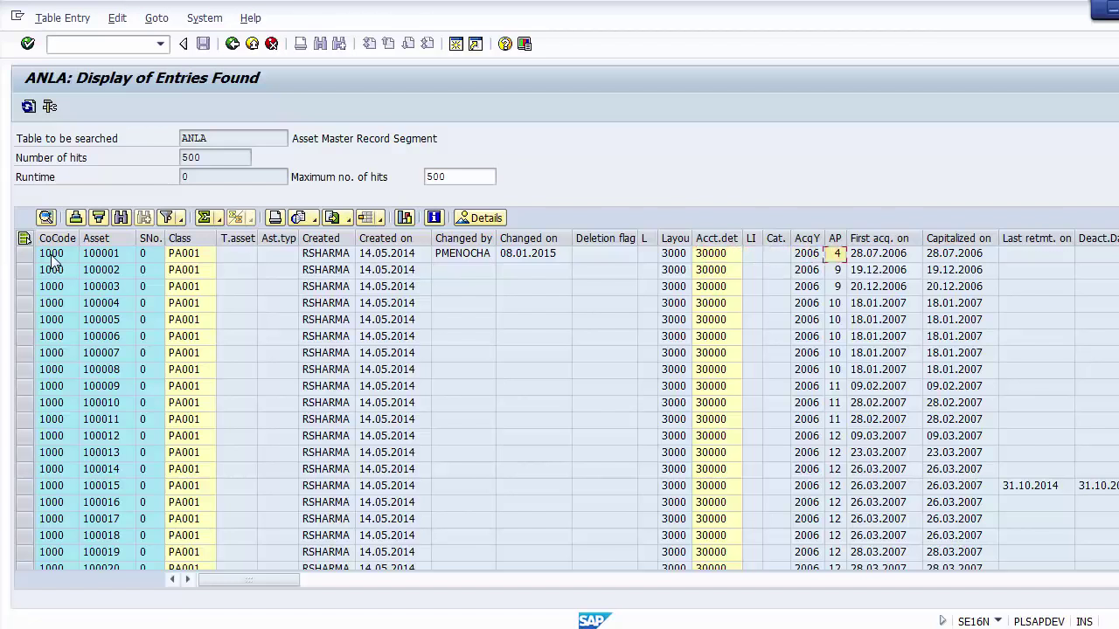
key("Left")
key("Right")
key("Right")
key("Right")
key("Right")
key("Right")
key("Right")
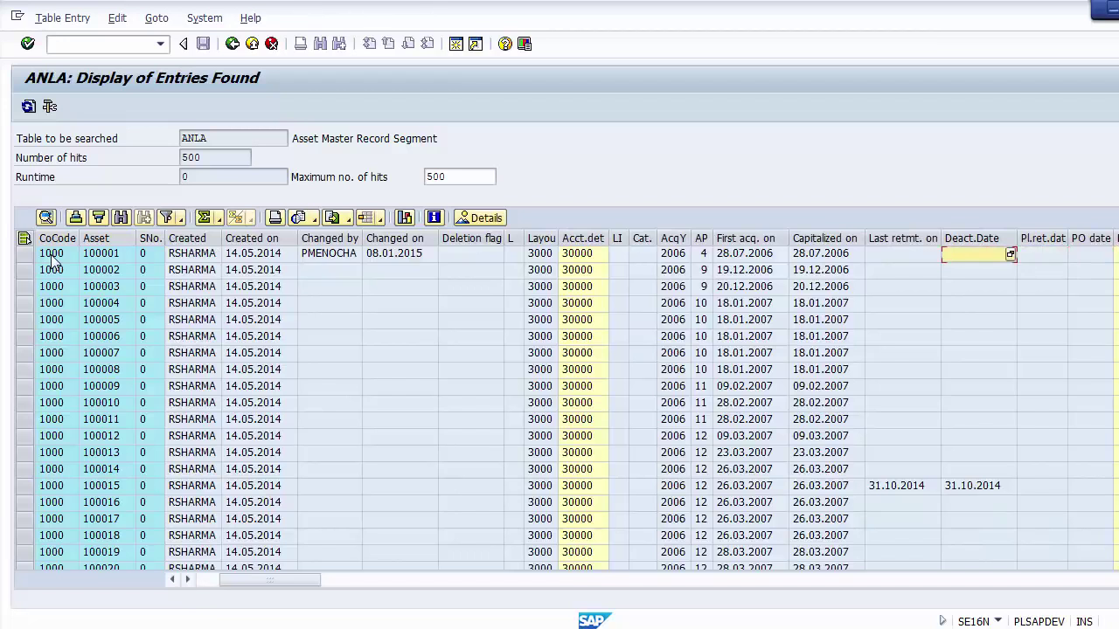
Review the same ANLA entry's columns from Last retmt. on through PO date, LVA and AsstSupNo. to Vendor
key("Left")
key("Right")
key("Right")
key("Right")
key("Right")
key("Right")
key("Right")
key("Right")
key("Right")
key("Right")
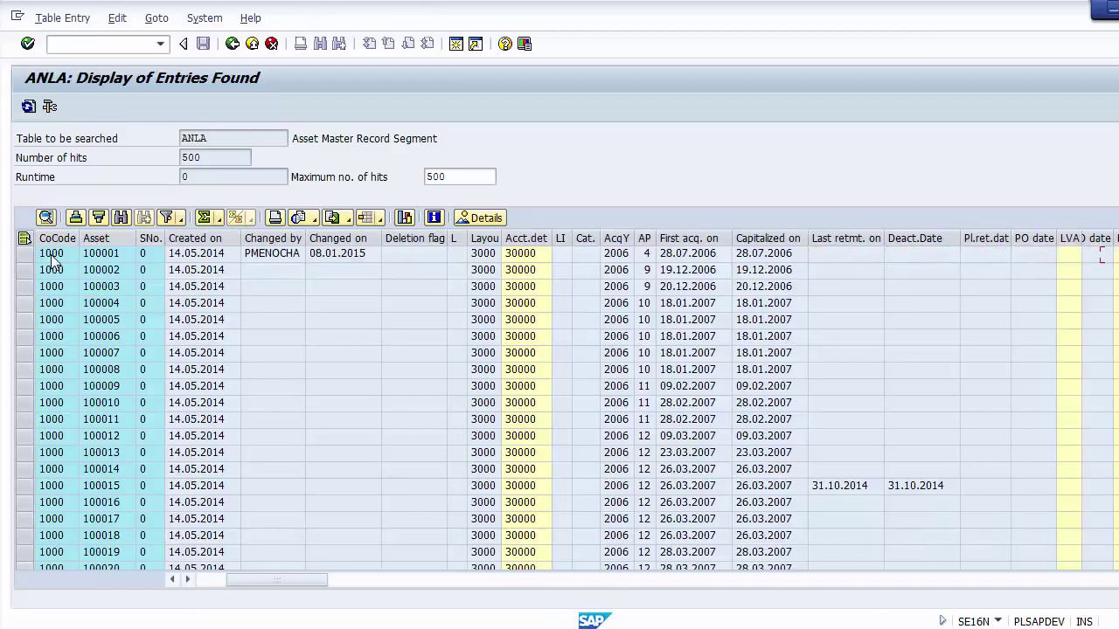
key("Right")
key("Right")
key("Right")
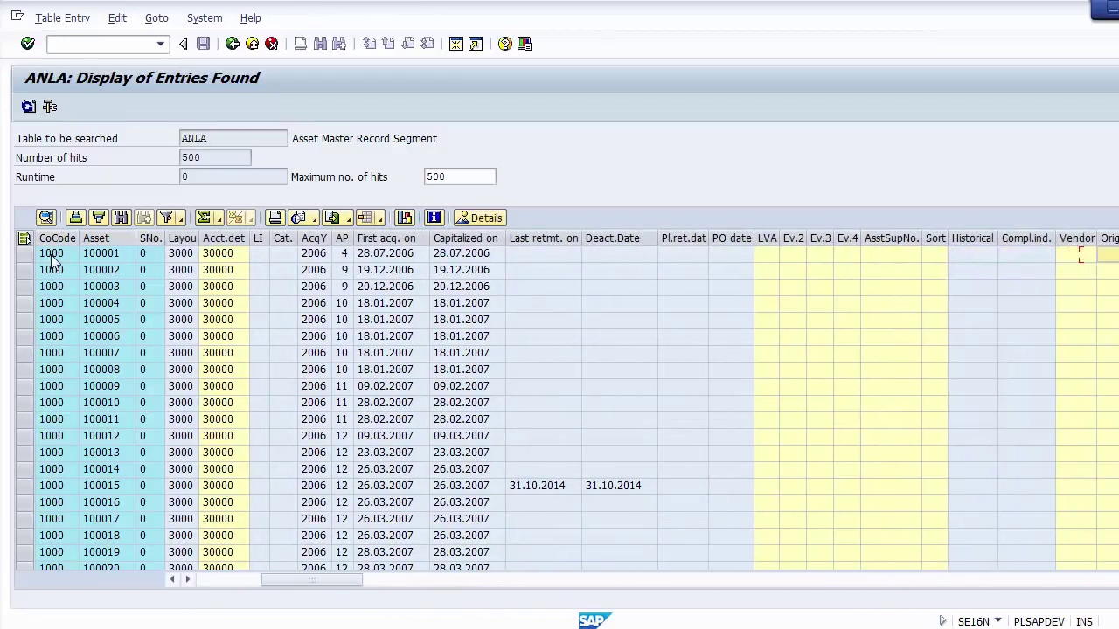
Review the same ANLA entry's columns from Orig cntry through Supplier and Mfr to PI
key("Right")
key("Right")
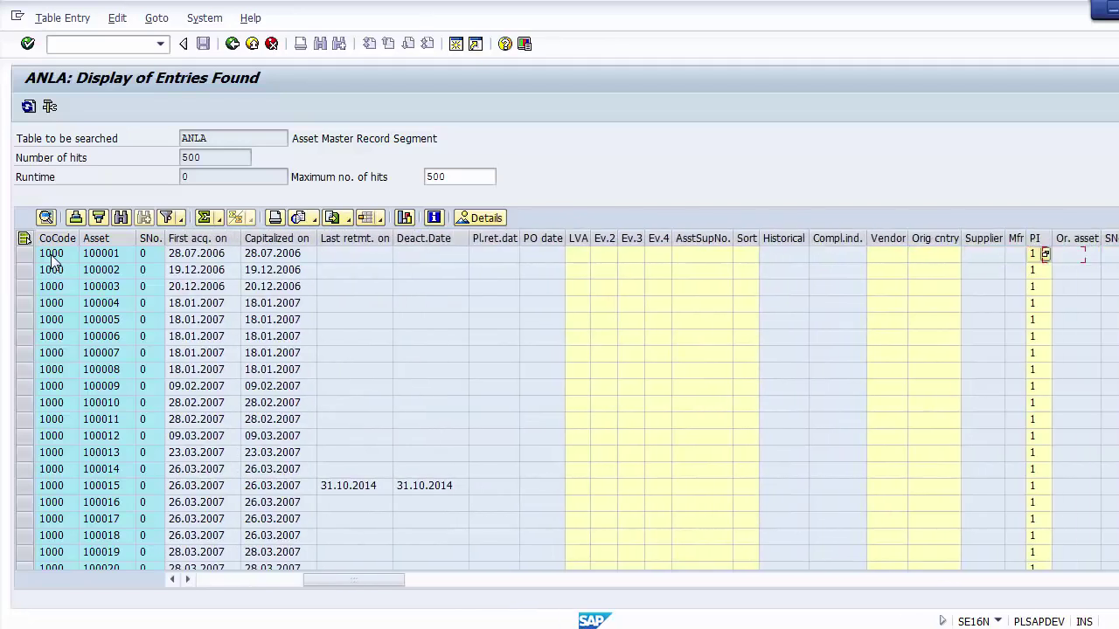
key("Left")
key("Left")
key("Left")
key("Right")
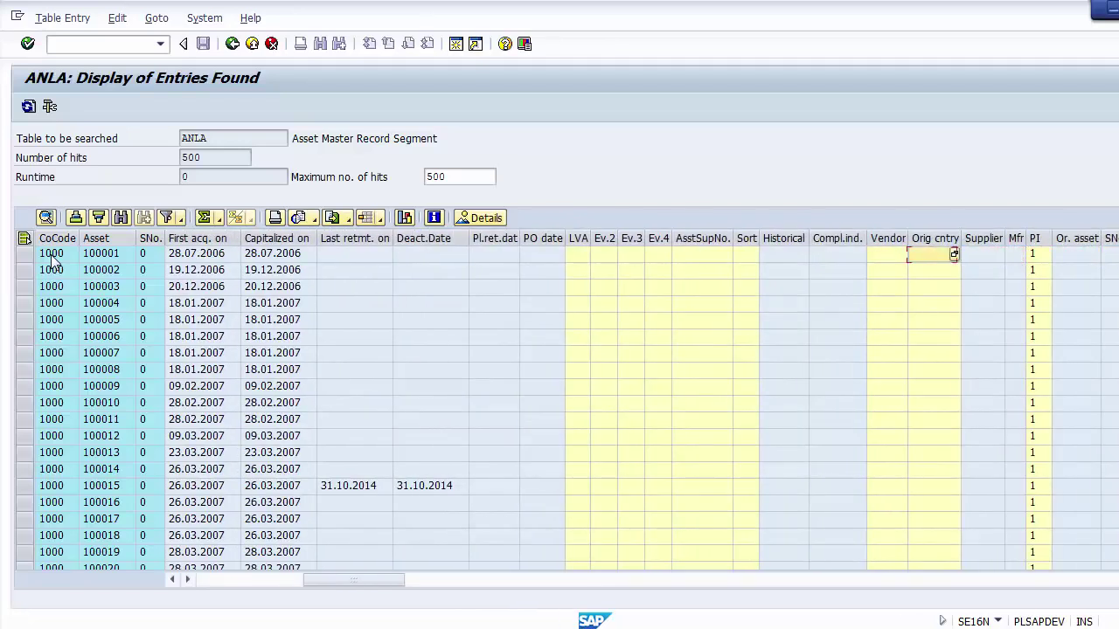
key("Right")
key("Right")
key("Right")
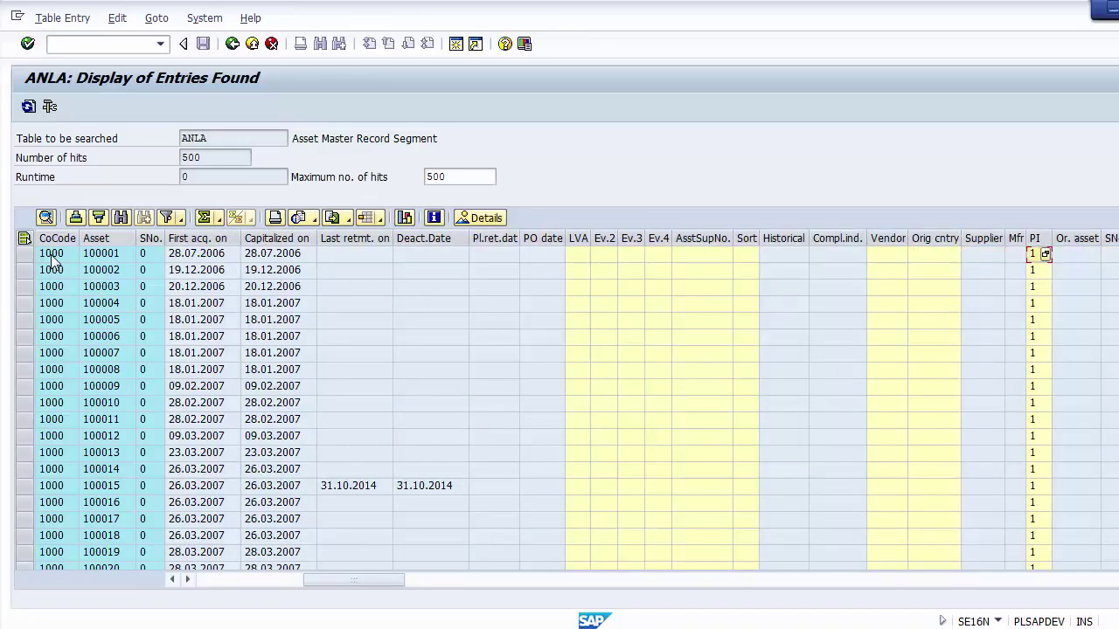
Review the same ANLA entry's columns from Or. asset through Acq. on, Orig.value and Order to Unit
key("Right")
key("Right")
key("Right")
key("Right")
key("Right")
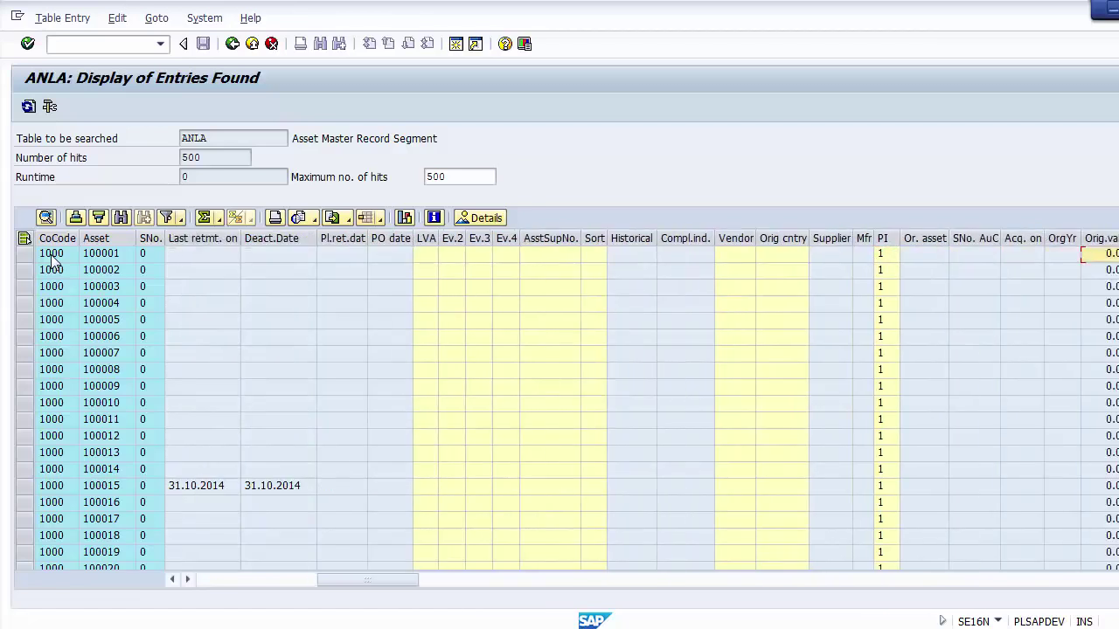
key("Right")
key("Right")
key("Right")
key("Right")
key("Right")
key("Left")
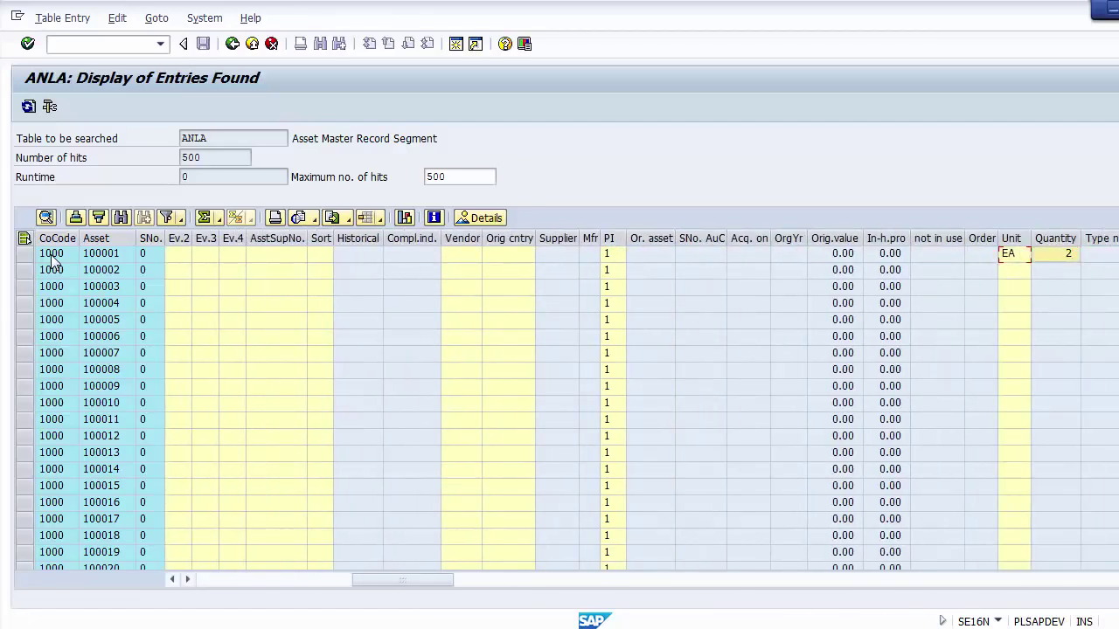
Review the same ANLA entry's columns from Quantity through Type name and Inv.date to Inventory
key("Right")
key("Right")
key("Right")
key("Right")
key("Right")
key("Right")
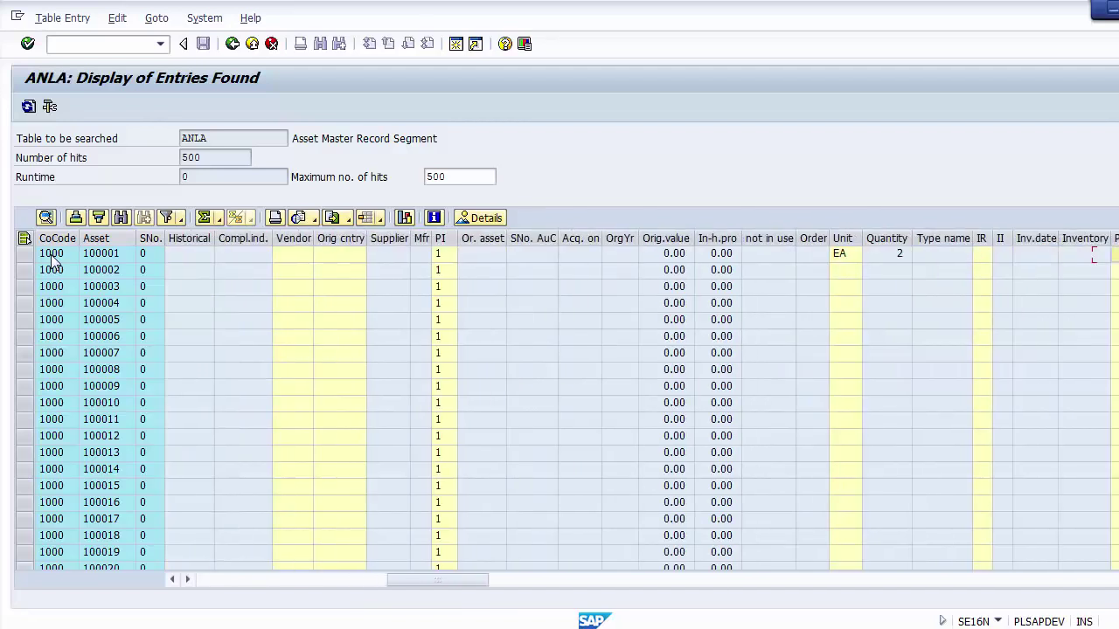
Review the same ANLA entry's columns from PrpC through Man.n.wrth to Assesd val, and go back to II
key("Right")
key("Right")
key("Right")
key("Right")
key("Left")
key("Left")
key("Left")
key("Left")
key("Left")
key("Left")
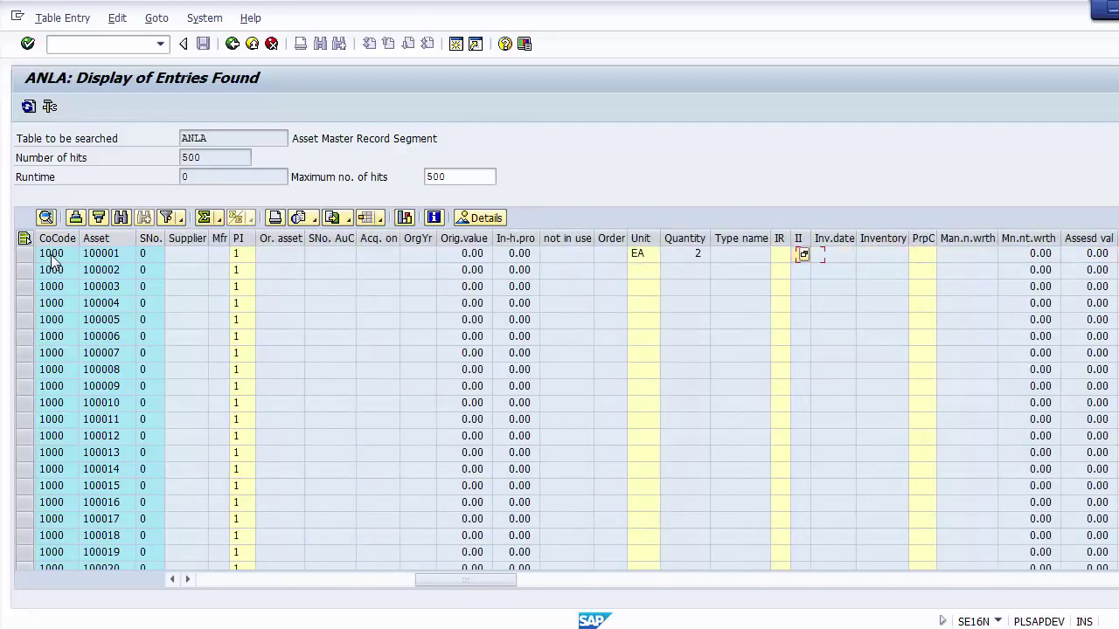
Go back along the same ANLA entry from II through Quantity and Orig.value to Acq. on
key("Left")
key("Left")
key("Left")
key("Left")
key("Left")
key("Left")
key("Left")
key("Left")
key("Left")
key("Left")
Review the same ANLA entry's columns from OrgYr through Inventory and Assesd val to Conveyance and Notice on
key("Right")
key("Right")
key("Right")
key("Right")
key("Right")
key("Right")
key("Right")
key("Right")
key("Right")
key("Right")
key("Right")
key("Right")
key("Right")
key("Right")
key("Right")
key("Right")
key("Right")
key("Right")
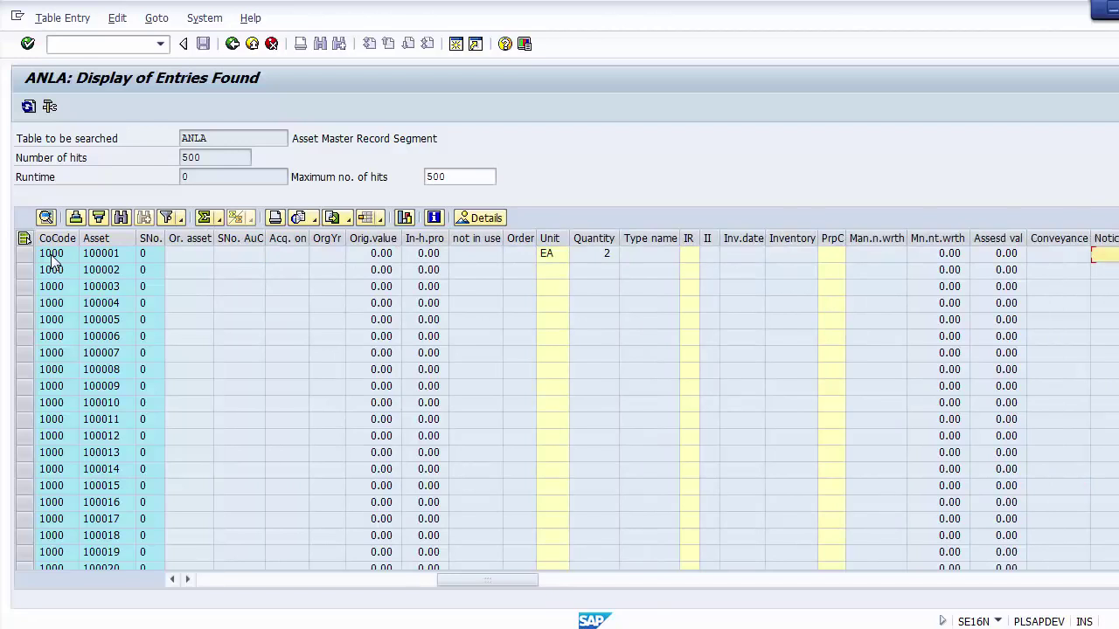
Review the same ANLA entry's Tax no. and Of columns
key("Right")
key("Right")
key("Right")
key("Right")
key("Right")
key("Right")
key("Right")
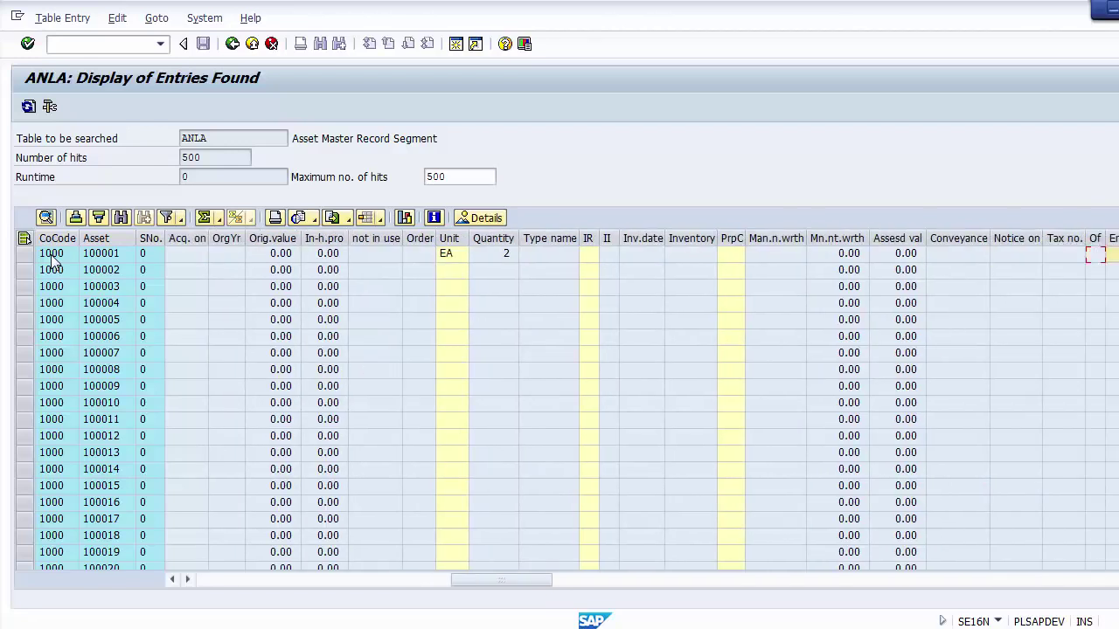
Review the same ANLA entry's columns from Entry by through Tax Office and Language to Asset description
key("Right")
key("Right")
key("Right")
key("Right")
key("Right")
key("Right")
key("Right")
key("Right")
key("Right")
key("Right")
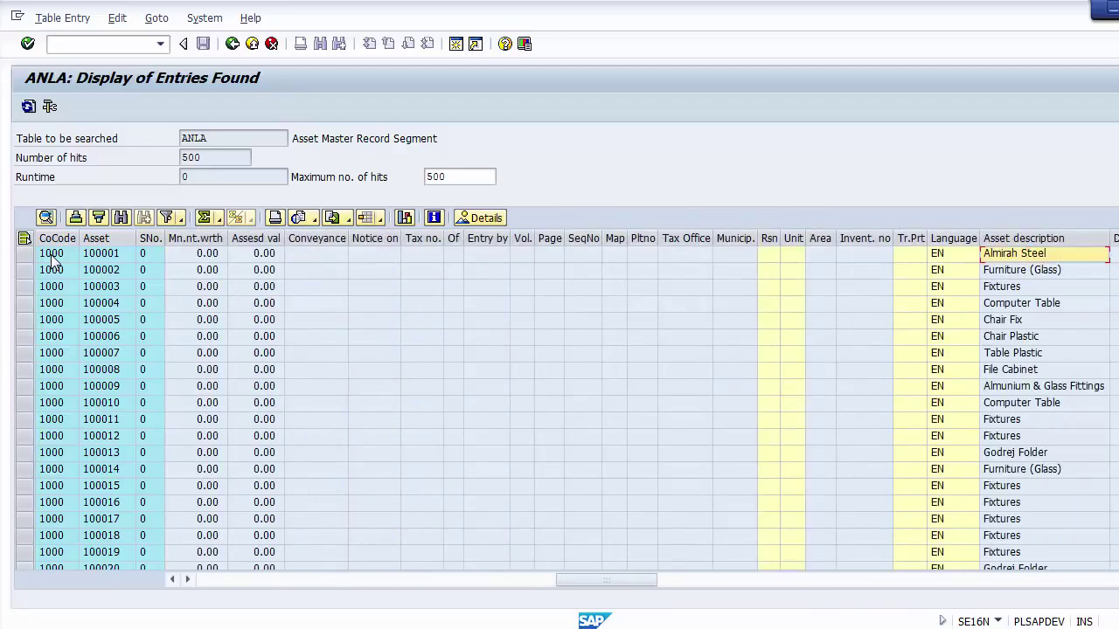
key("Right")
key("Left")
key("Left")
key("Right")
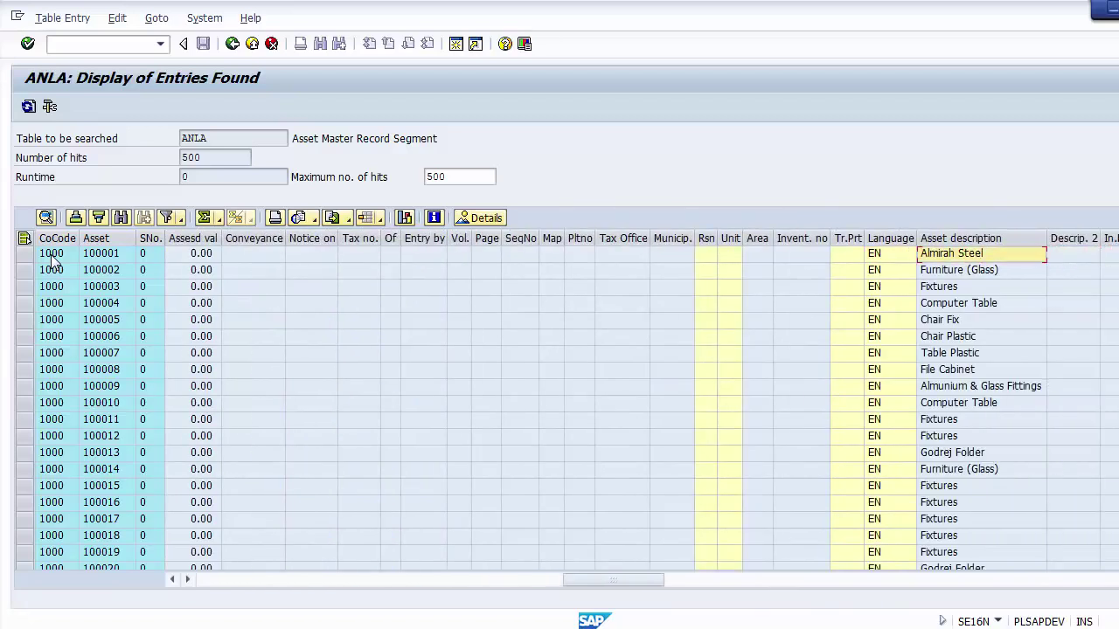
key("Down")
key("Up")
key("Right")
key("Left")
View the detailed display of the entry for asset 100001 and close it
left_click(104, 255)
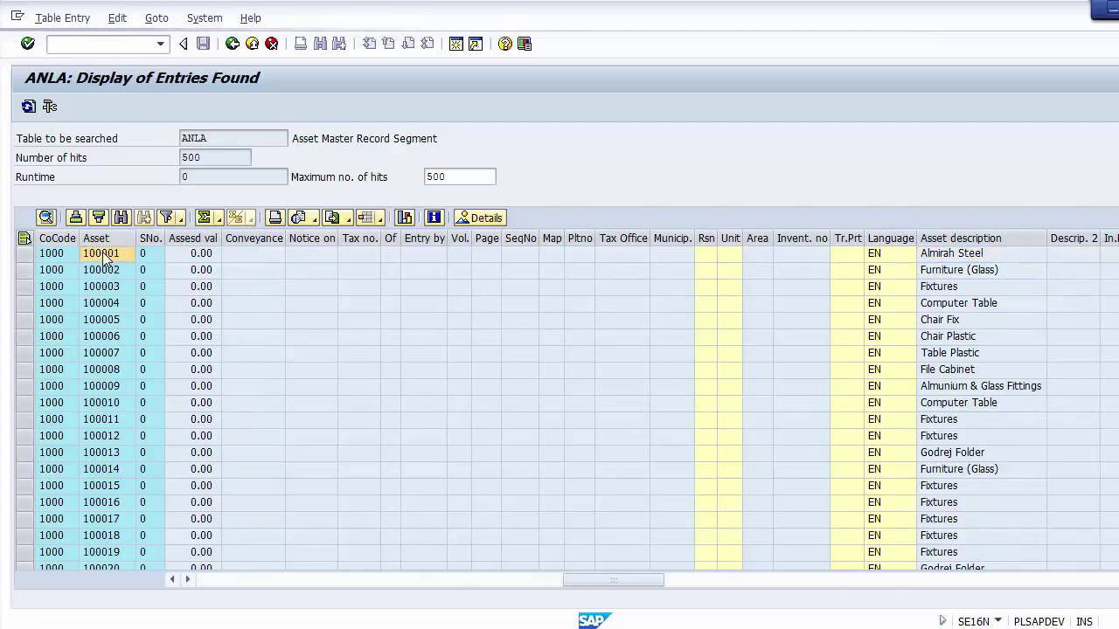
double_click(104, 255)
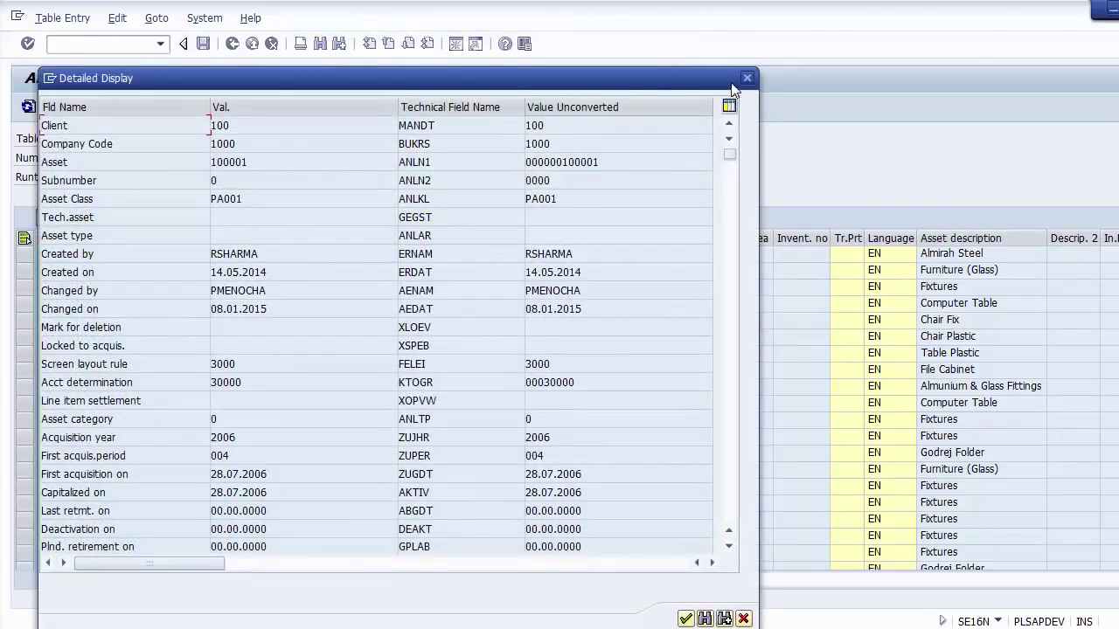
left_click(747, 78)
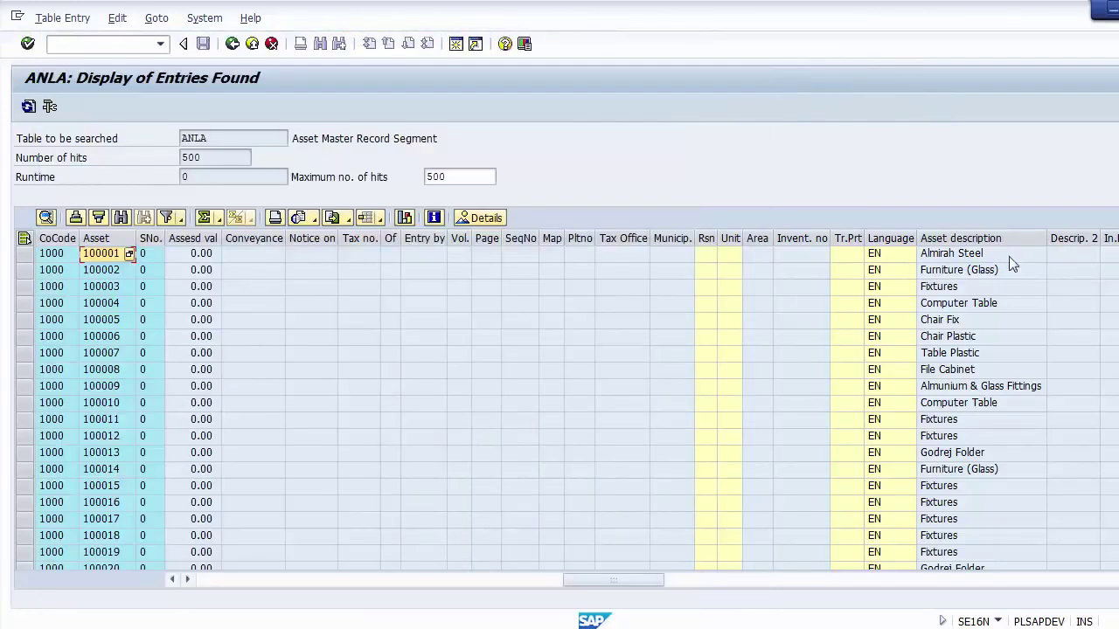
Review the entry's columns from Asset description through Descrip. 2, the In.Ltx fields and Lessor to Agr. date
left_click(984, 253)
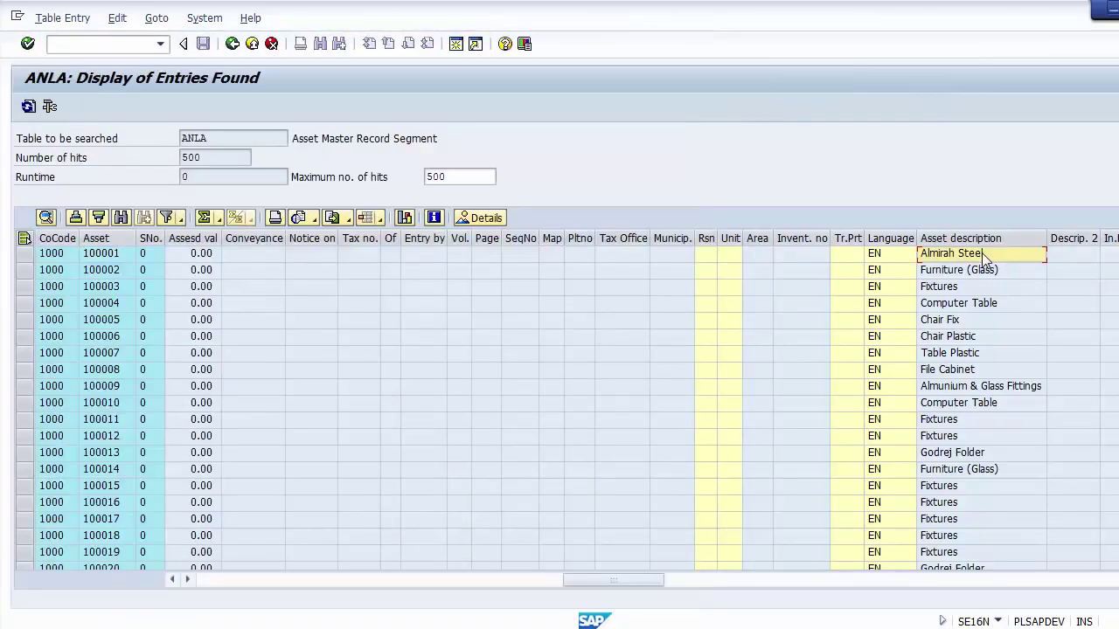
key("Right")
key("Right")
key("Right")
key("Right")
key("Right")
key("Right")
key("Right")
key("Right")
key("Right")
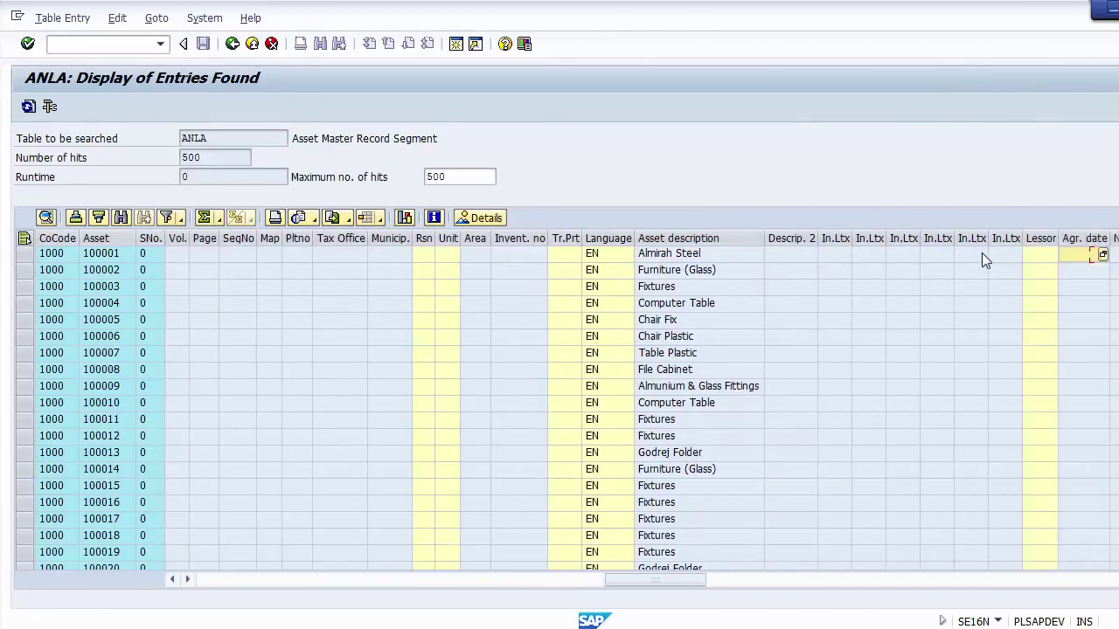
Review the entry's columns after Agr. date through Leas.lab., Last DocNo and Maintain dt.V0 to V3 chgd by
key("Right")
key("Right")
key("Right")
key("Right")
key("Right")
key("Right")
key("Right")
key("Right")
key("Right")
key("Right")
key("Right")
key("Right")
key("Right")
key("Right")
key("Right")
key("Right")
key("Right")
key("Right")
key("Right")
key("Right")
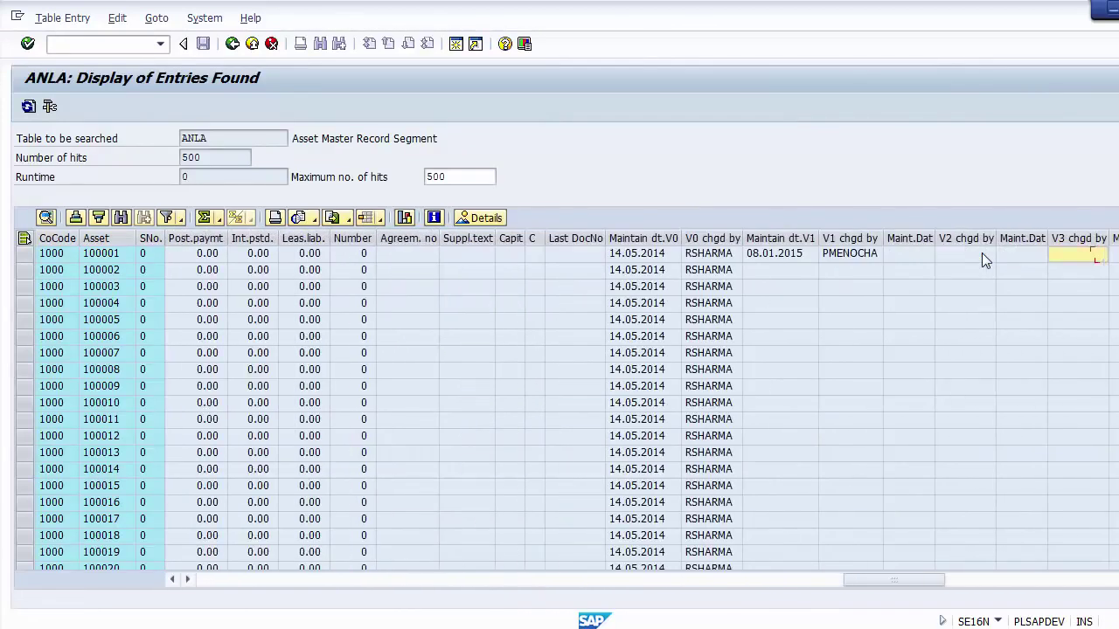
Review the entry's remaining columns through V6 chgd.by, WBS elem., Used indicator and Serial no. to Time-Dep
key("Left")
key("Left")
key("Left")
key("Right")
key("Right")
key("Right")
key("Right")
key("Right")
key("Right")
key("Right")
key("Right")
key("Right")
key("Right")
key("Right")
key("Right")
key("Right")
key("Right")
key("Right")
key("Right")
key("Right")
key("Right")
key("Right")
key("Right")
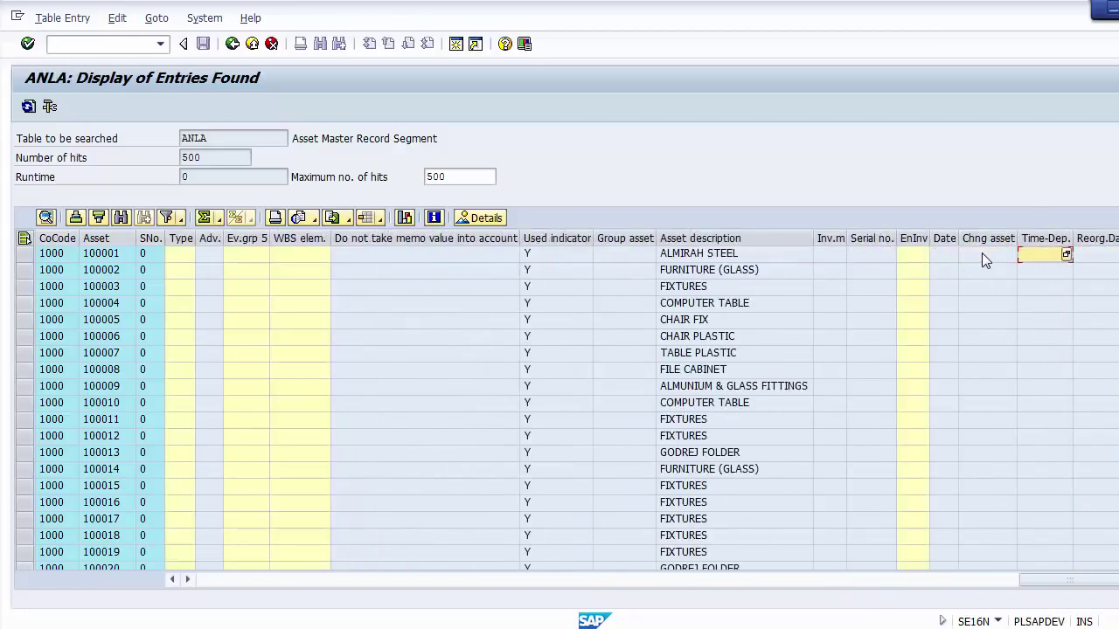
Go back along the same entry from Time-Dep. through Group asset and WBS elem. to the V4 maintenance date
key("Left")
key("Left")
key("Left")
key("Left")
key("Left")
key("Left")
key("Left")
key("Left")
key("Left")
key("Left")
key("Left")
key("Left")
key("Left")
key("Left")
key("Left")
key("Left")
key("Left")
key("Left")
key("Left")
key("Left")
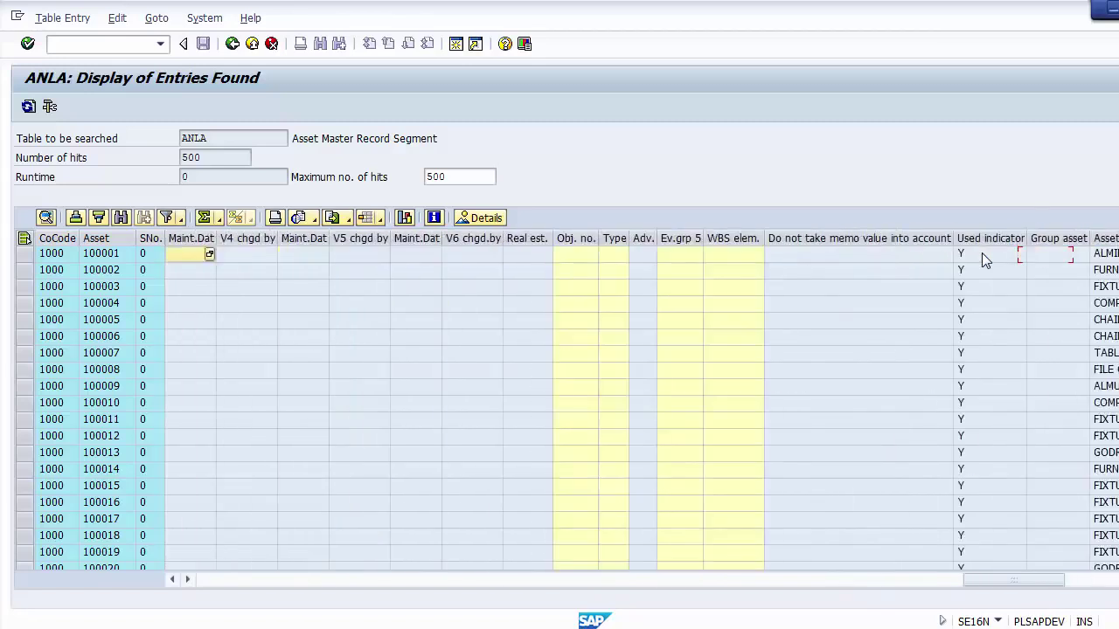
Go back along the first ANLA entry from the V4 maintenance date to the columns around Man.n.wrth, Inventory and Quantity
key("Left")
key("Left")
key("Left")
key("Left")
key("Left")
key("Left")
key("Left")
key("Left")
key("Left")
key("Left")
key("Left")
key("Left")
key("Left")
key("Left")
key("Left")
key("Left")
key("Left")
key("Left")
key("Left")
key("Left")
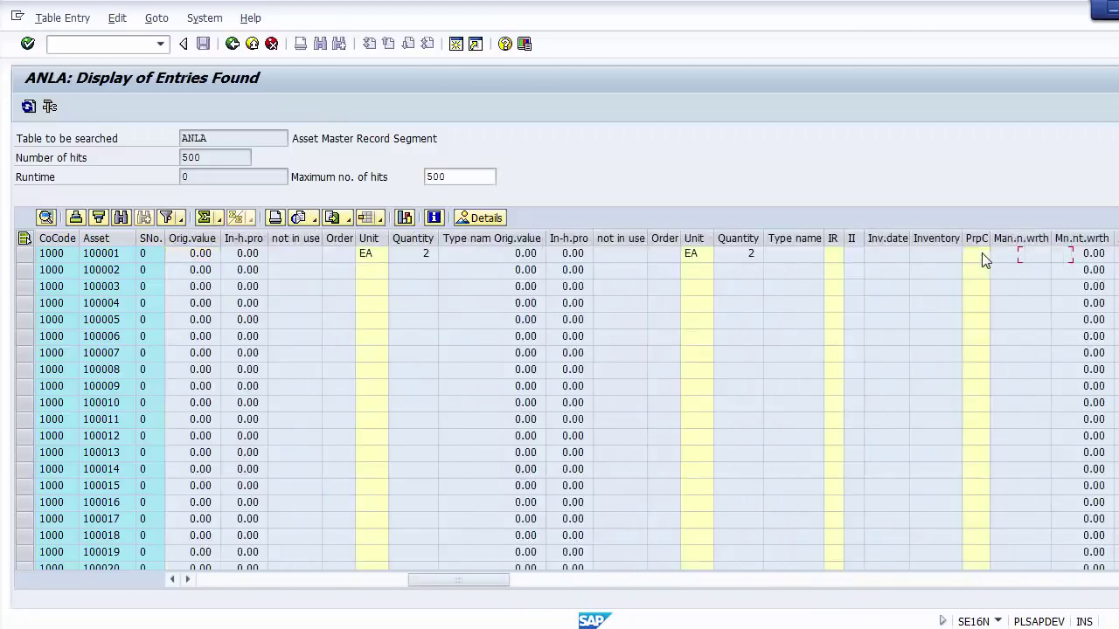
Go back along the entry through Capitalized on and Class to CoCode, and highlight the description Asset Master Record Segment
key("Left")
key("Left")
key("Left")
key("Left")
key("Left")
key("Left")
key("Left")
key("Left")
key("Left")
key("Left")
key("Left")
key("Left")
key("Left")
key("Left")
key("Left")
key("Left")
key("Left")
key("Left")
key("Left")
key("Left")
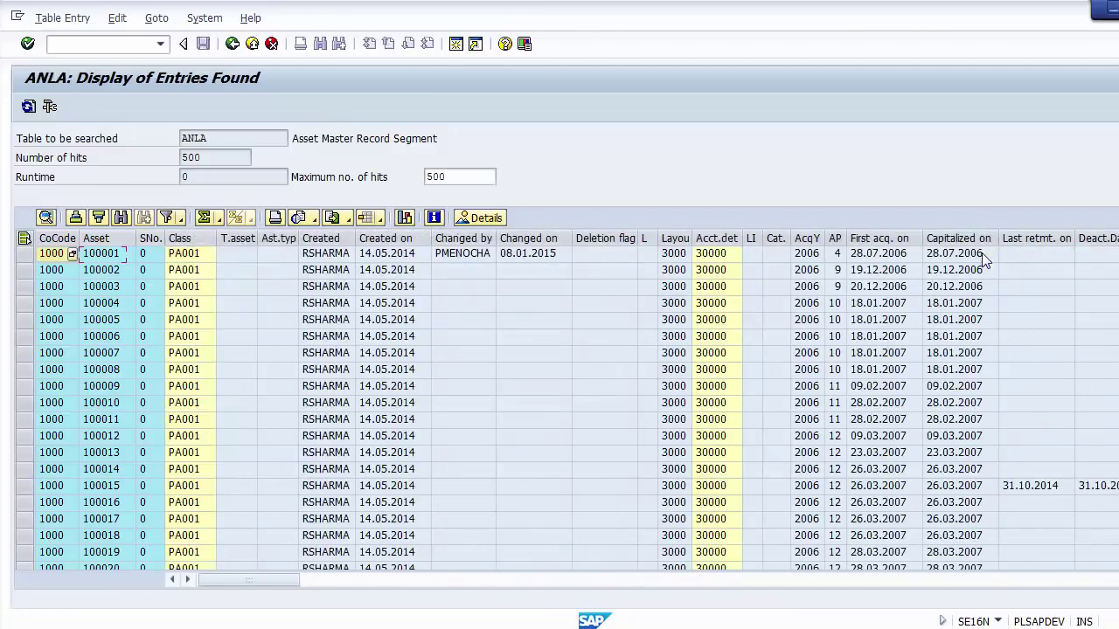
key("Left")
left_click_drag(293, 144, 481, 142)
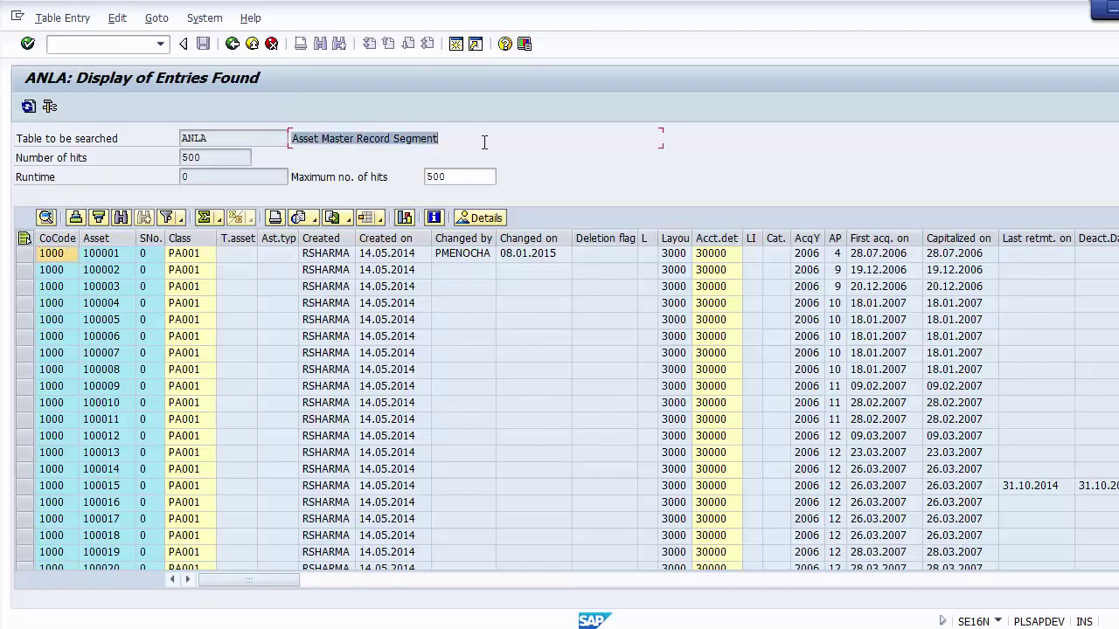
Check the PowerPoint slide for the bank key master table and display the entries of table BNKA in SAP
left_click(231, 46)
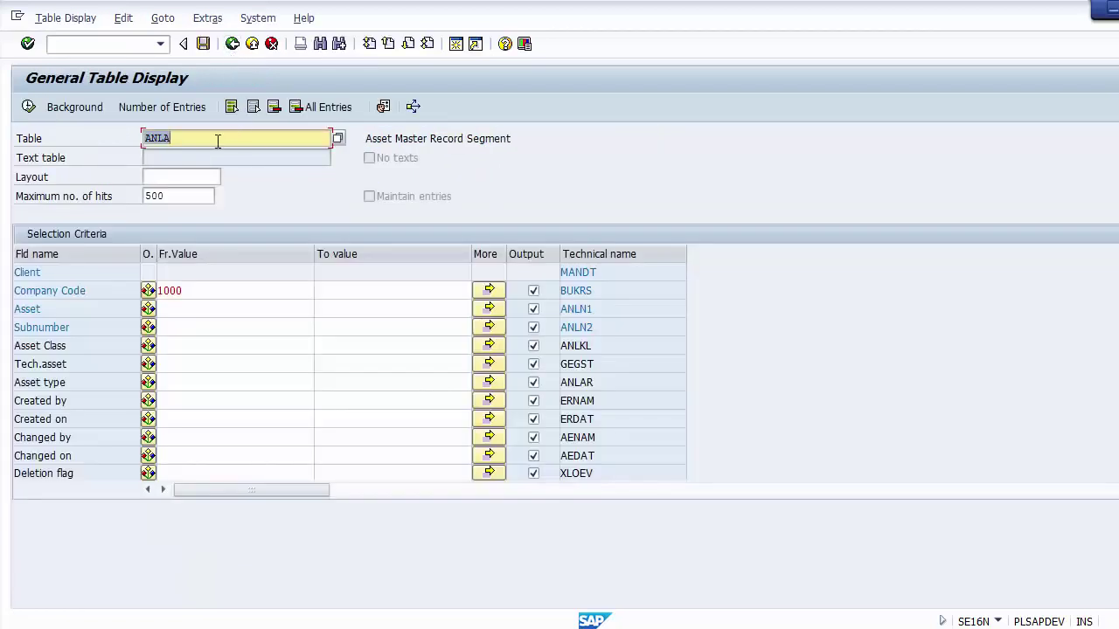
key("alt+Tab")
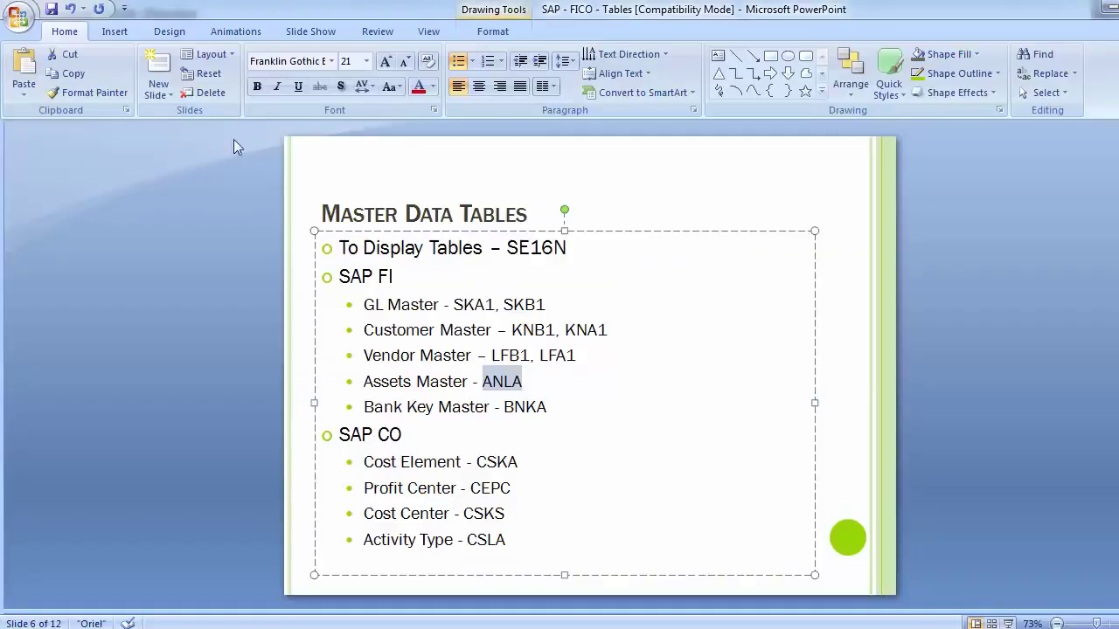
key("alt+Tab")
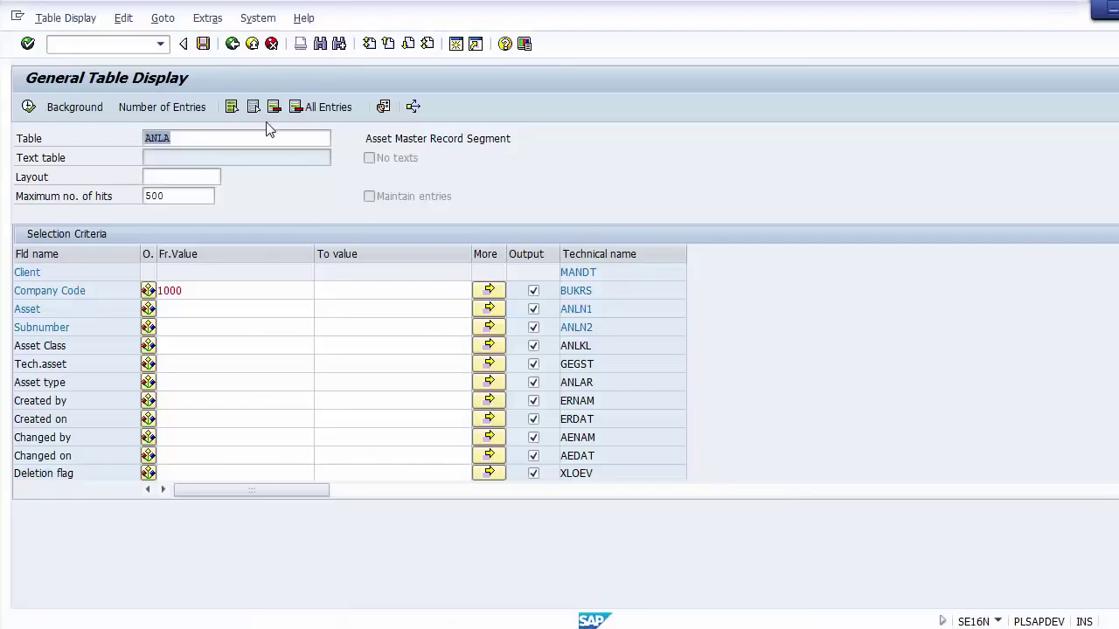
double_click(266, 136)
type("BNKA")
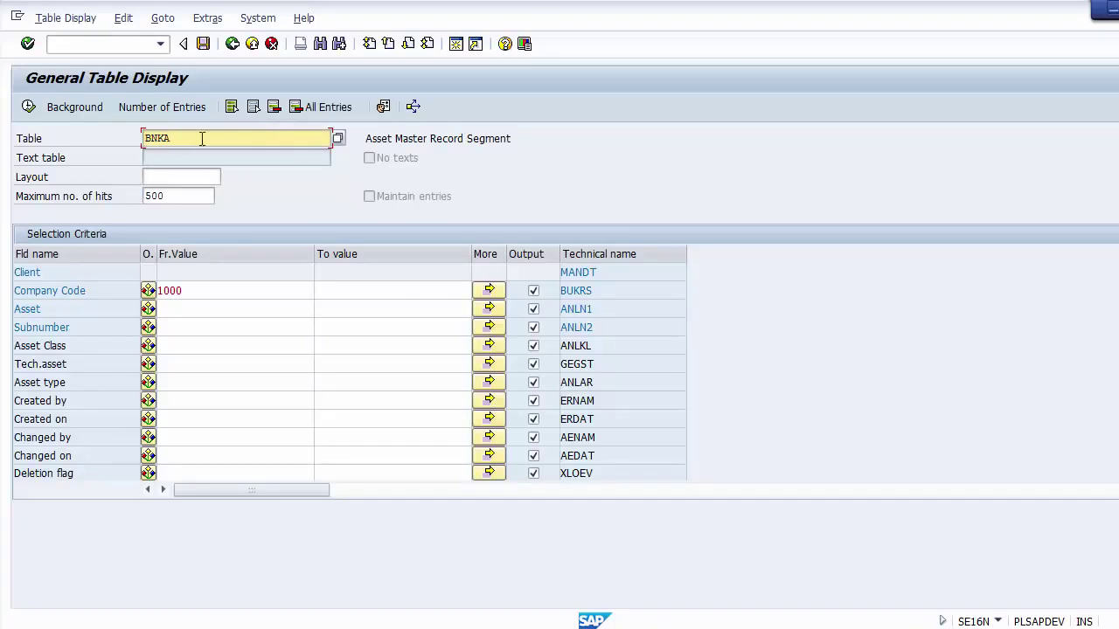
left_click(29, 106)
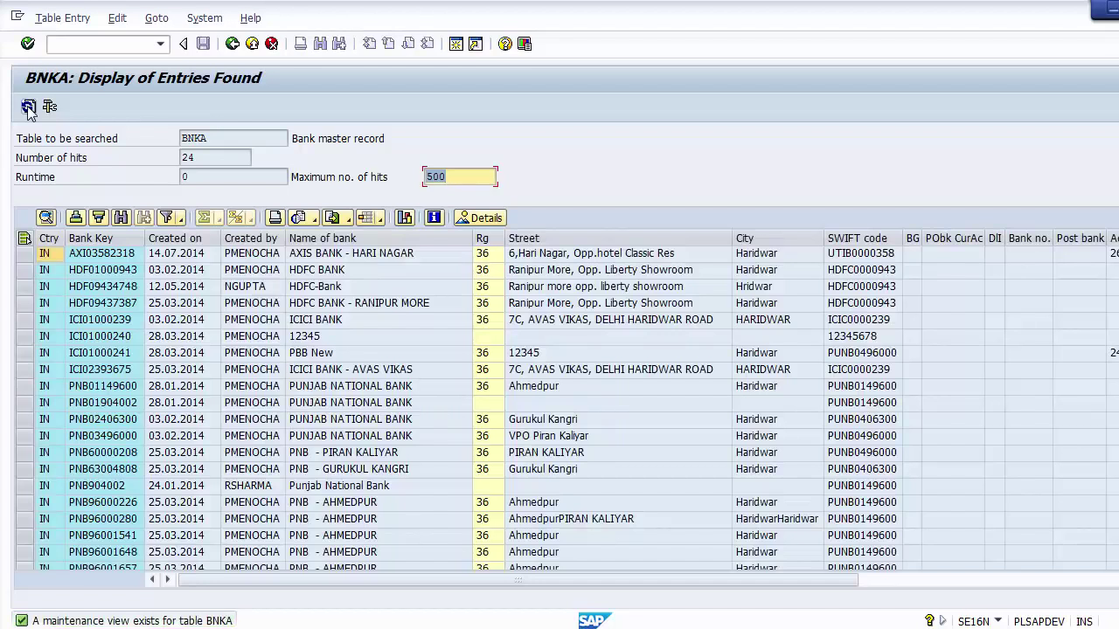
Review the first bank entry's columns from Bank Key, Created on and Name of bank through Street to SWIFT code
left_click(94, 254)
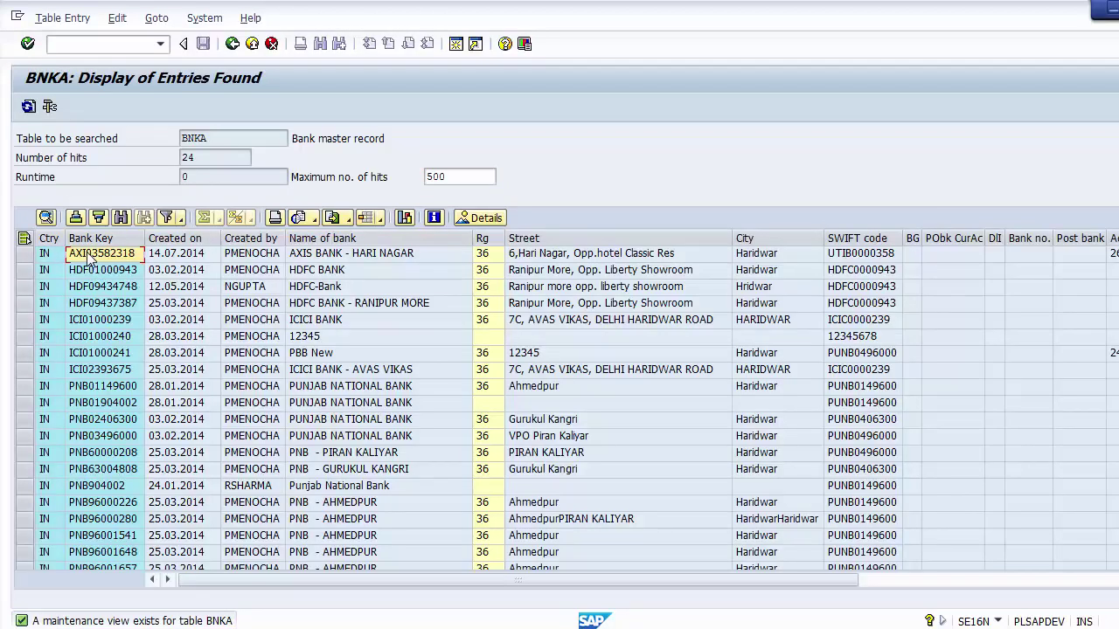
left_click(166, 255)
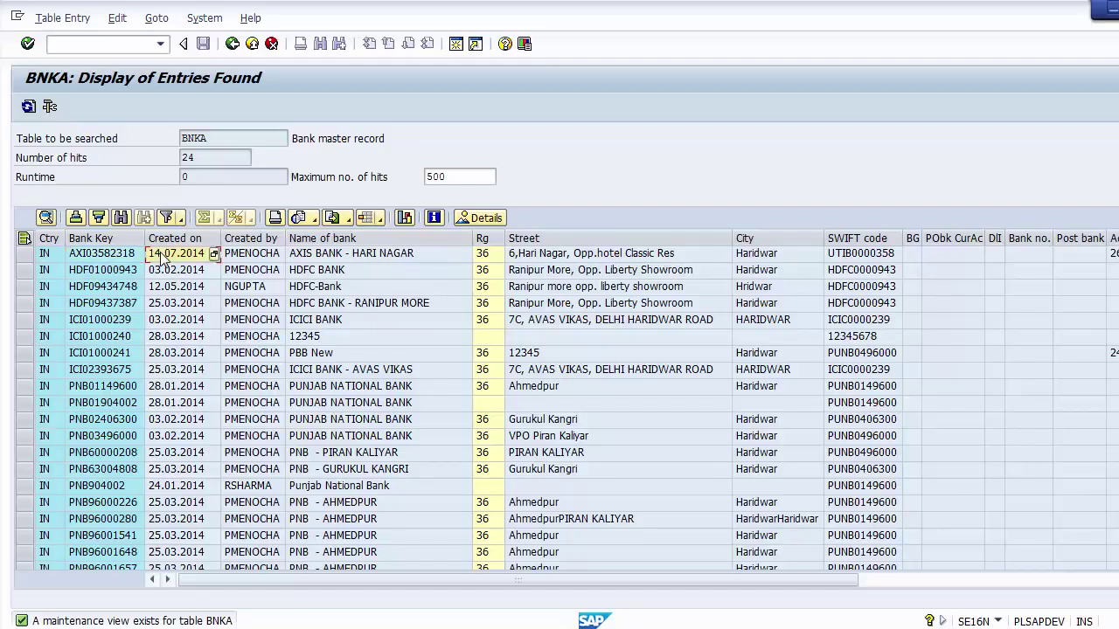
left_click(253, 255)
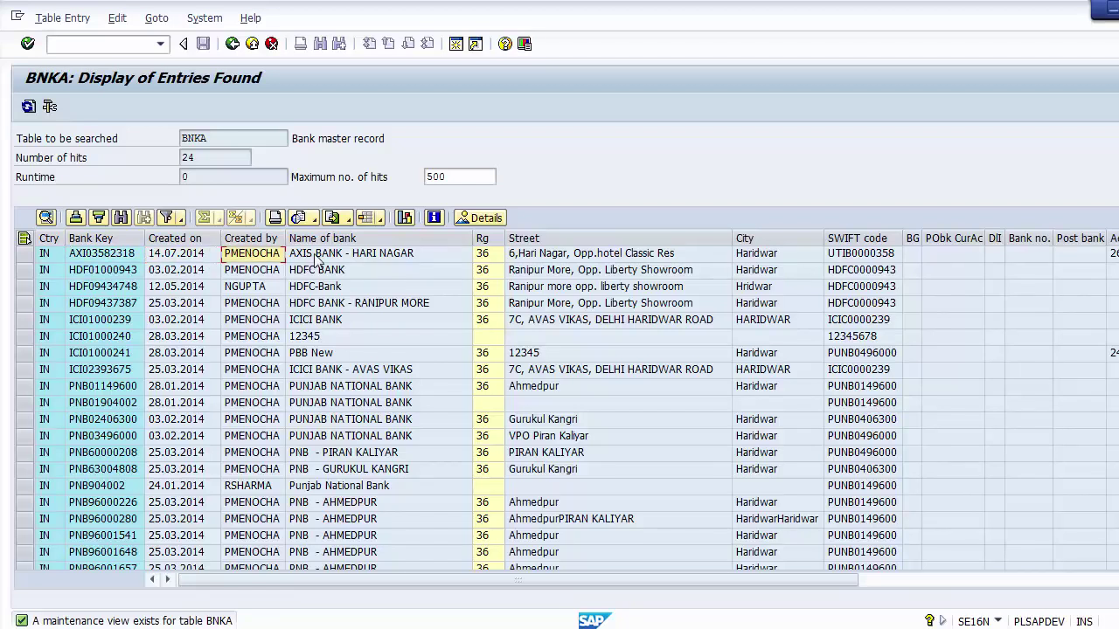
left_click(317, 256)
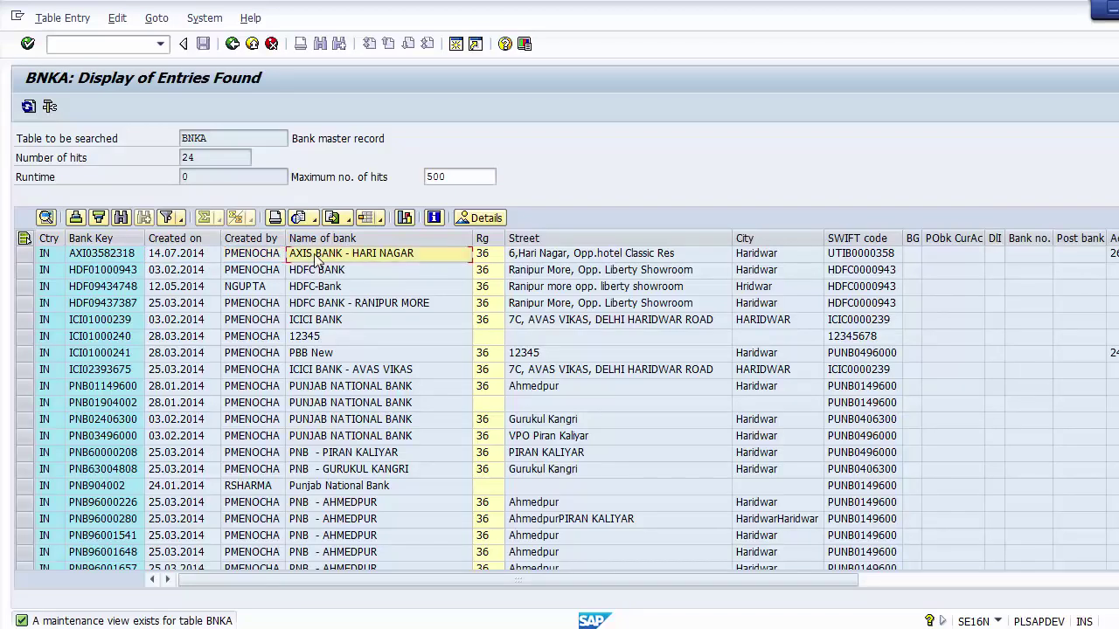
key("Tab")
key("Tab")
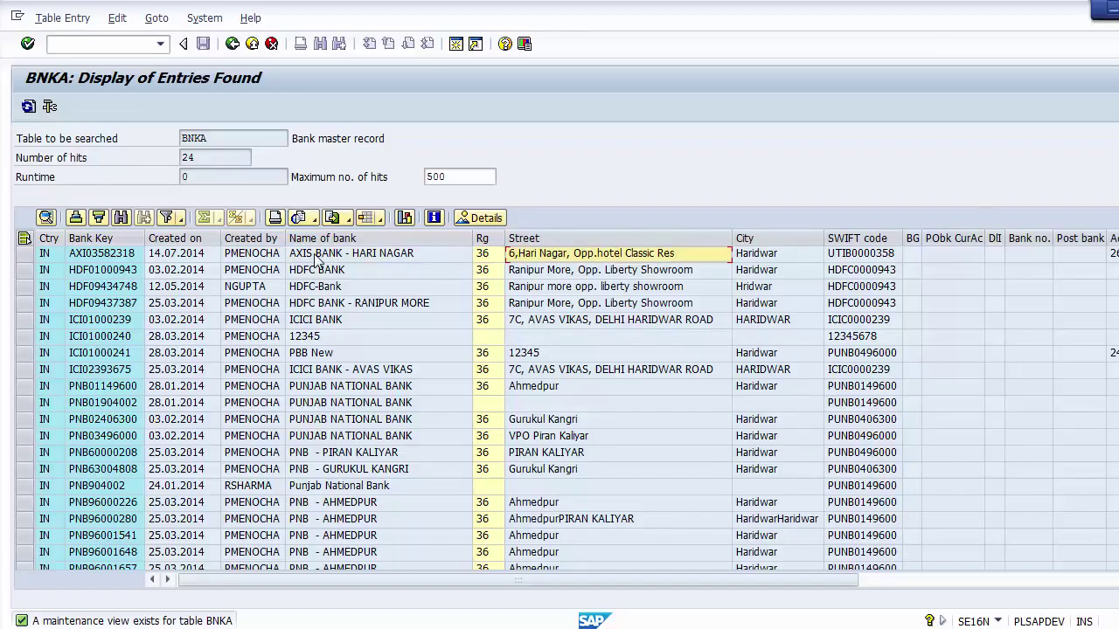
key("Tab")
key("Tab")
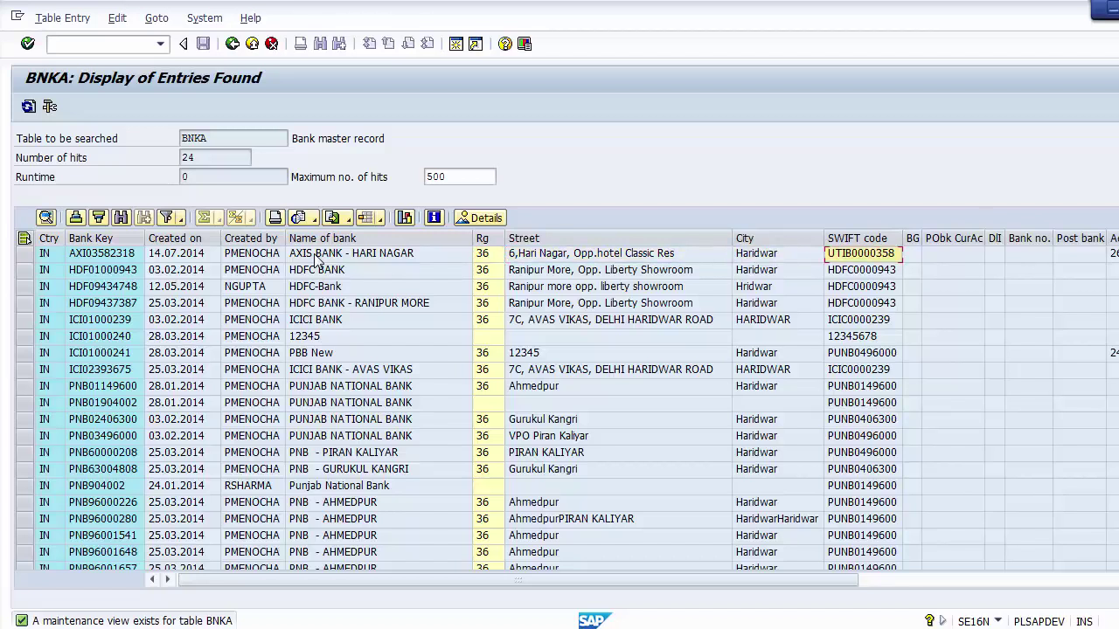
Review the bank entry's remaining columns through Addr. no., Bank Branch and BIC+ no., and return to the Ctry column
key("Tab")
key("Tab")
key("Tab")
key("Tab")
key("Tab")
key("Tab")
key("Tab")
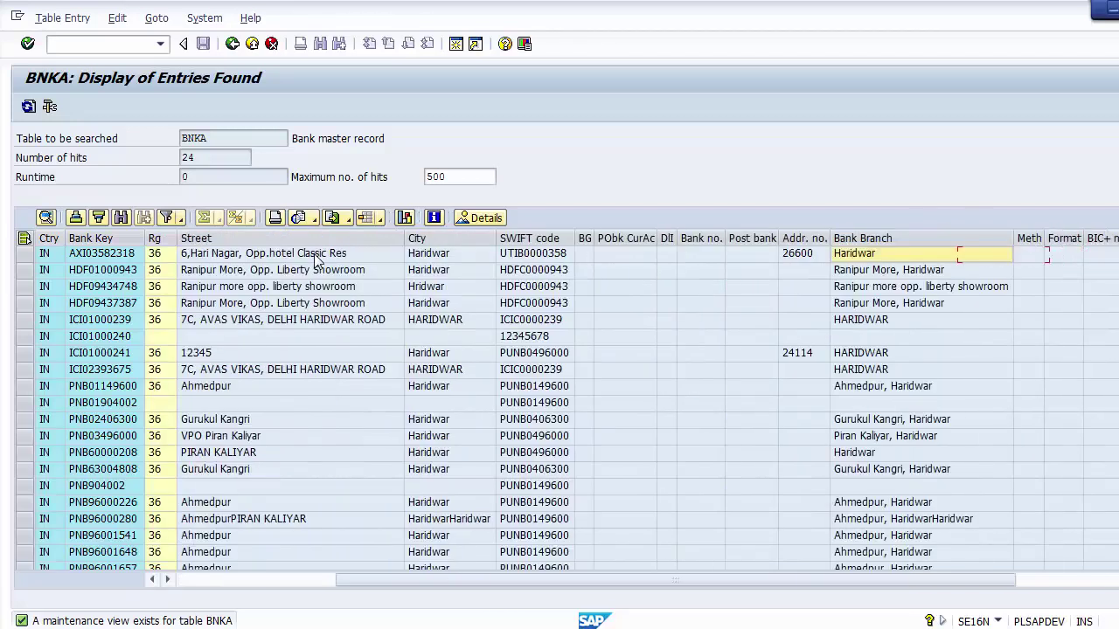
key("Tab")
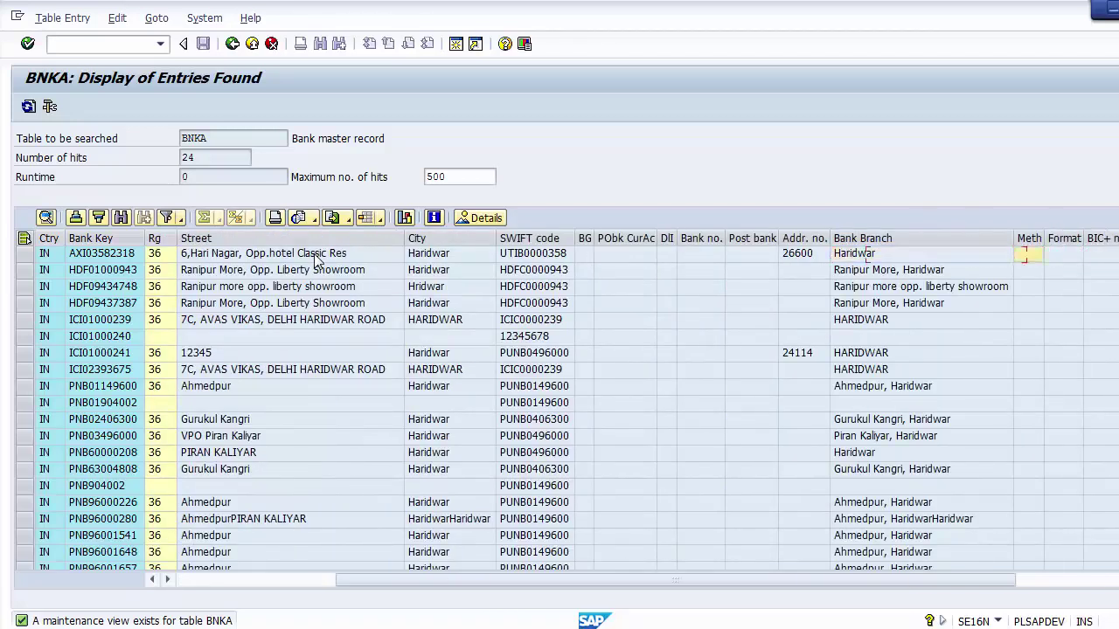
key("Tab")
key("Tab")
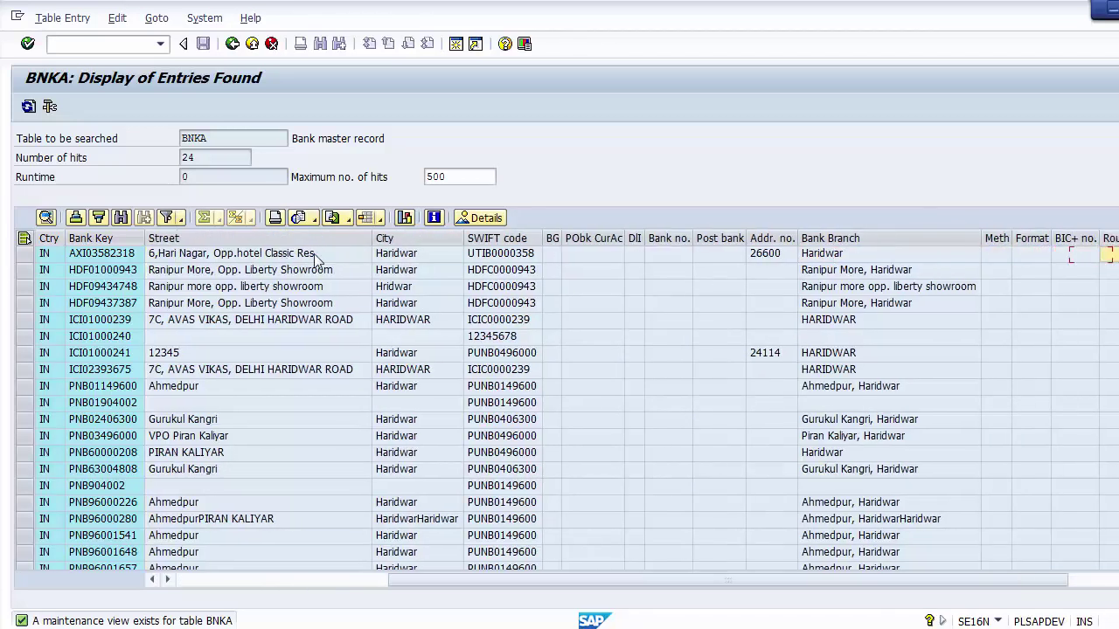
key("Tab")
key("Tab")
key("Tab")
key("shift+Tab")
key("shift+Tab")
key("shift+Tab")
key("Tab")
key("Tab")
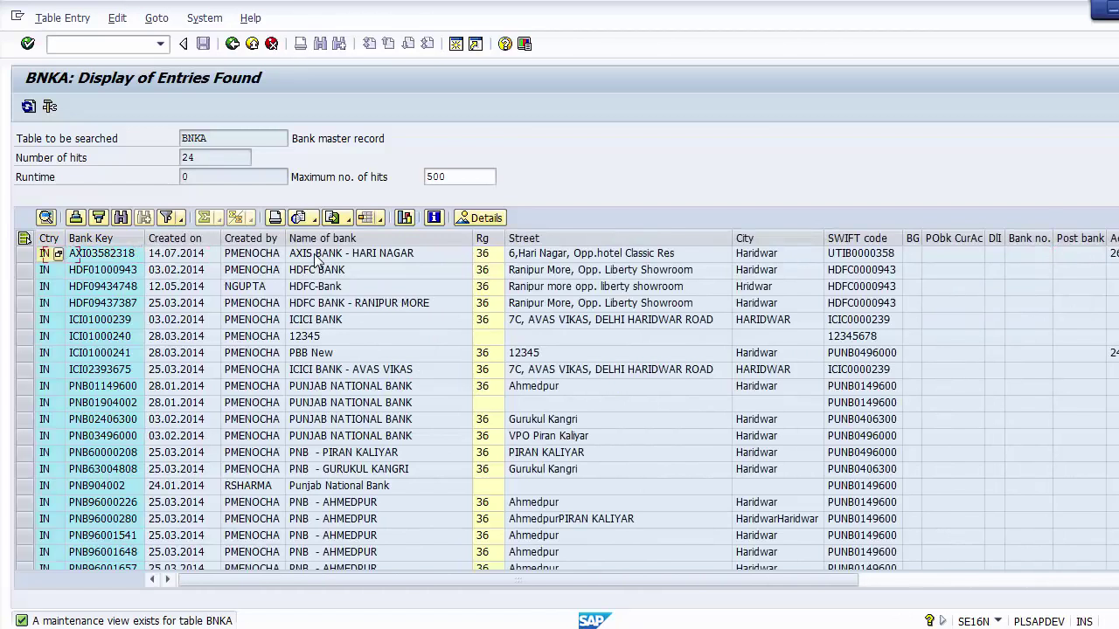
Leave the BNKA entries and show the SAP CO tables on the Master Data Tables slide in PowerPoint
left_click(232, 45)
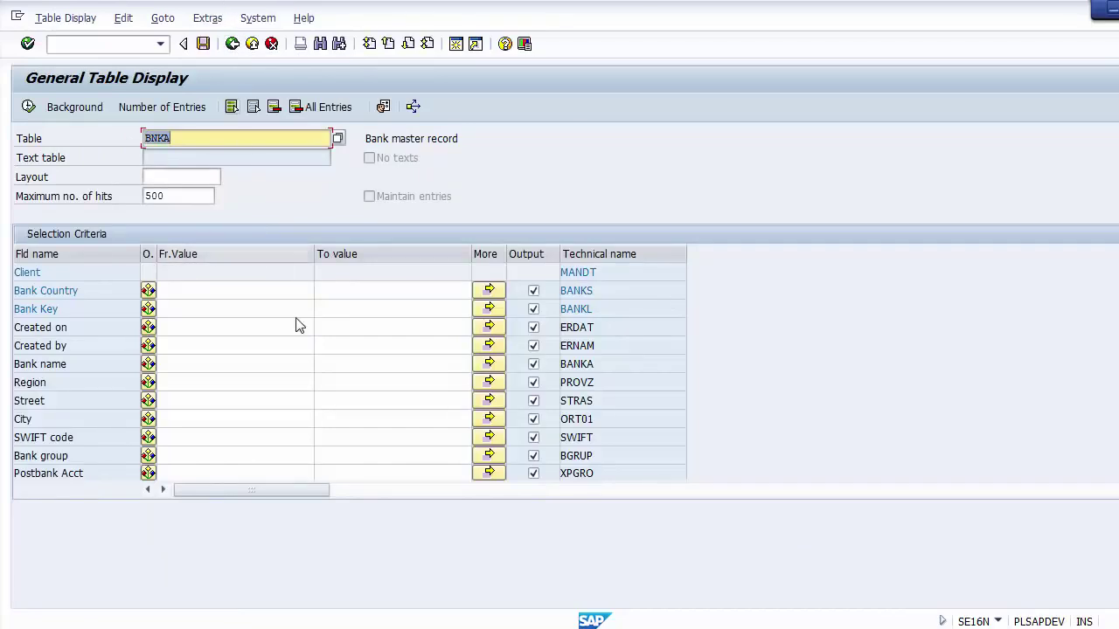
key("alt+Tab")
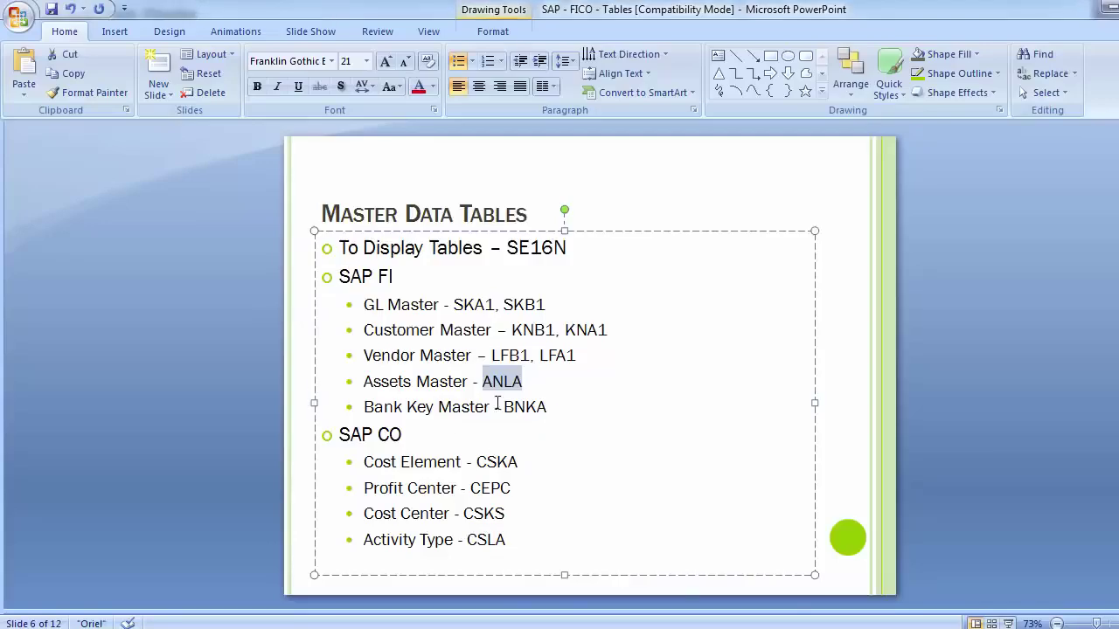
left_click(242, 355)
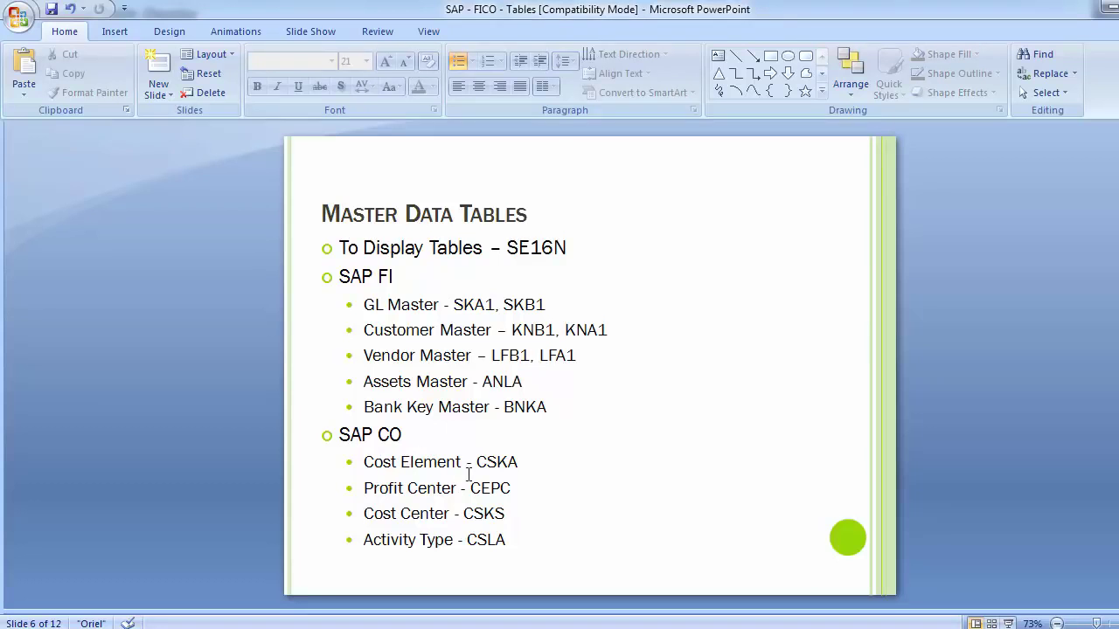
Switch back to SAP, load the cost element table CSKA and highlight its description
key("alt+Tab")
double_click(231, 145)
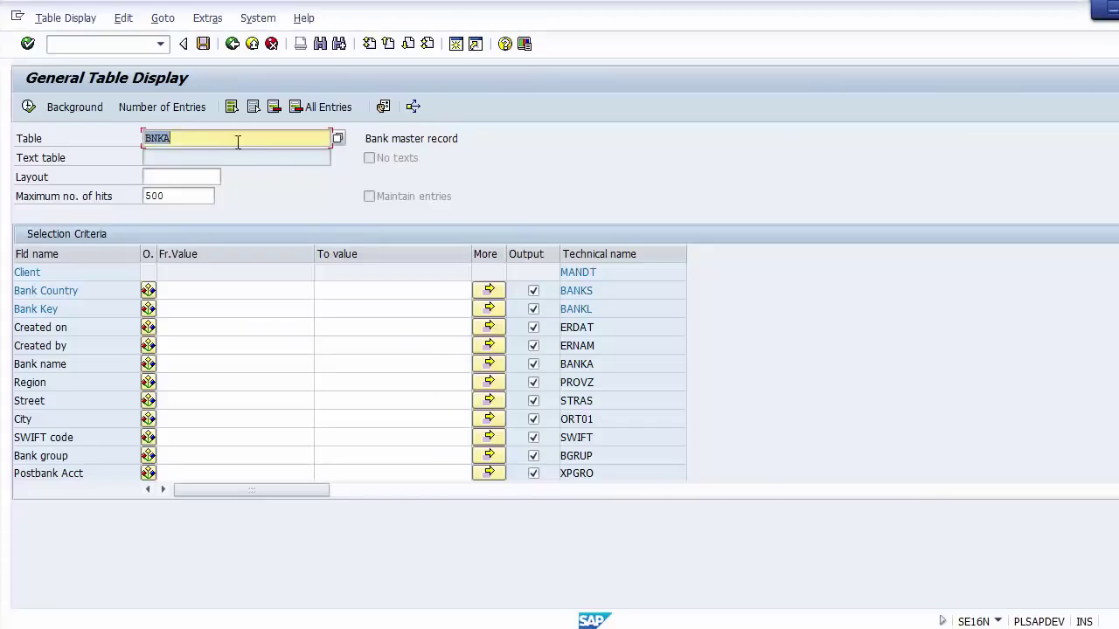
type("CSKA")
key("Return")
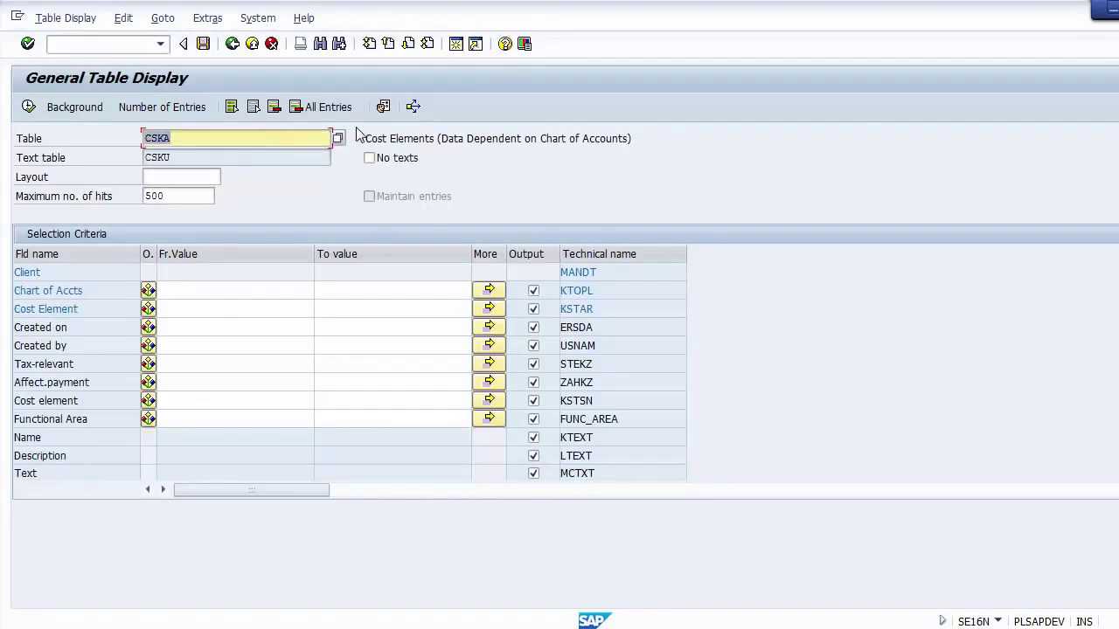
left_click_drag(366, 140, 705, 136)
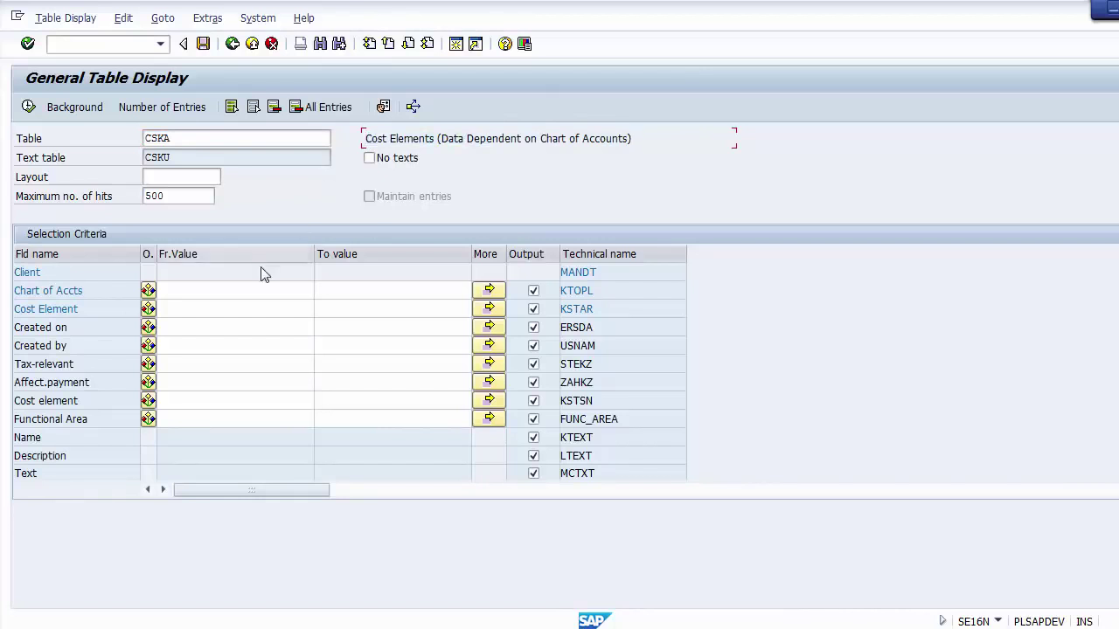
Display the CSKA entries for chart of accounts 1000
left_click(230, 286)
left_click(230, 308)
key("Down")
key("Down")
key("Down")
key("Down")
key("Down")
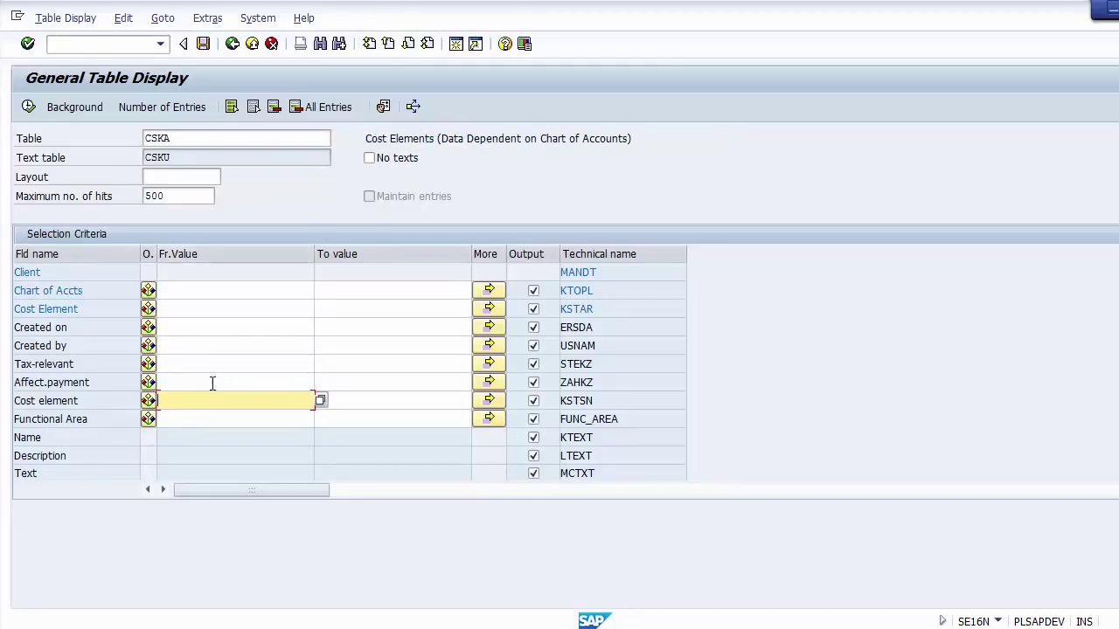
left_click(180, 291)
type("1000")
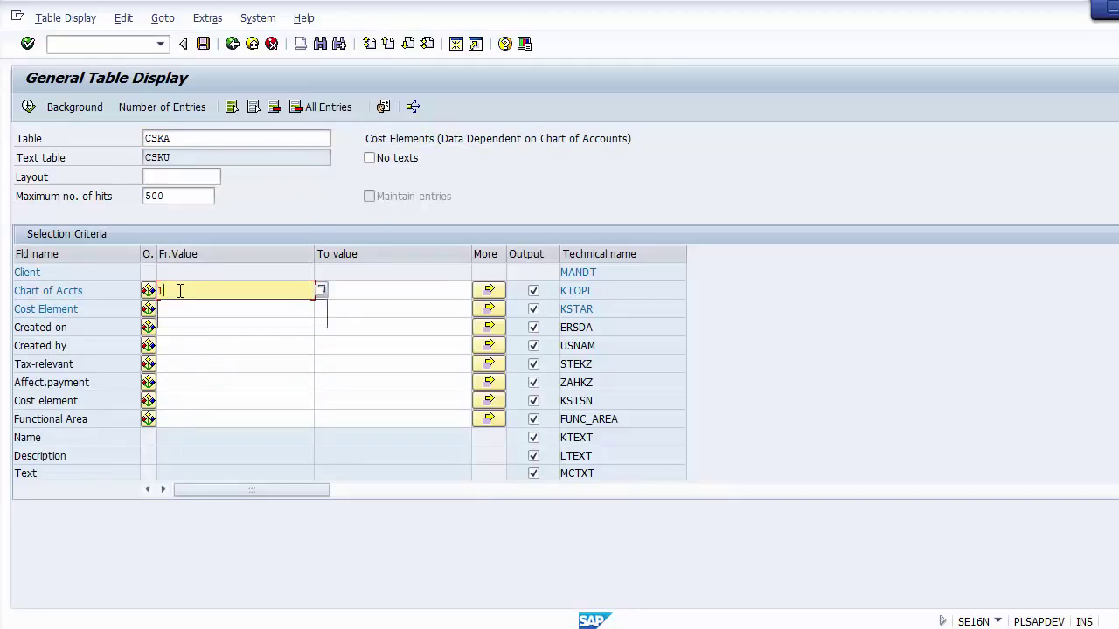
left_click(29, 108)
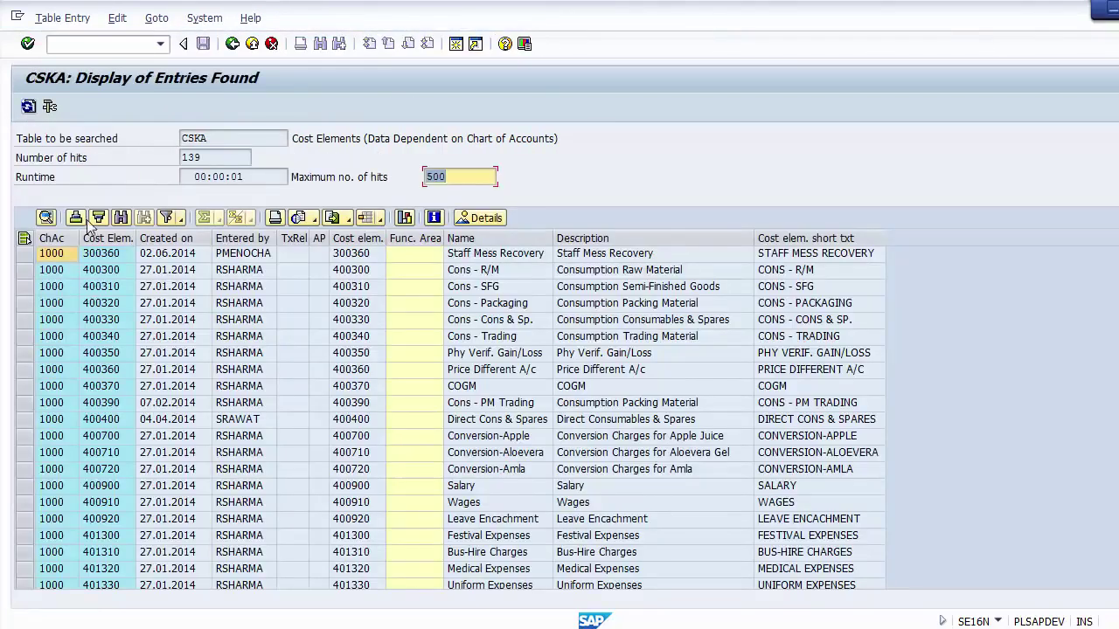
Review the first cost element entry's columns from Cost Elem. and Created on through Func. Area and Name to Description
left_click(97, 255)
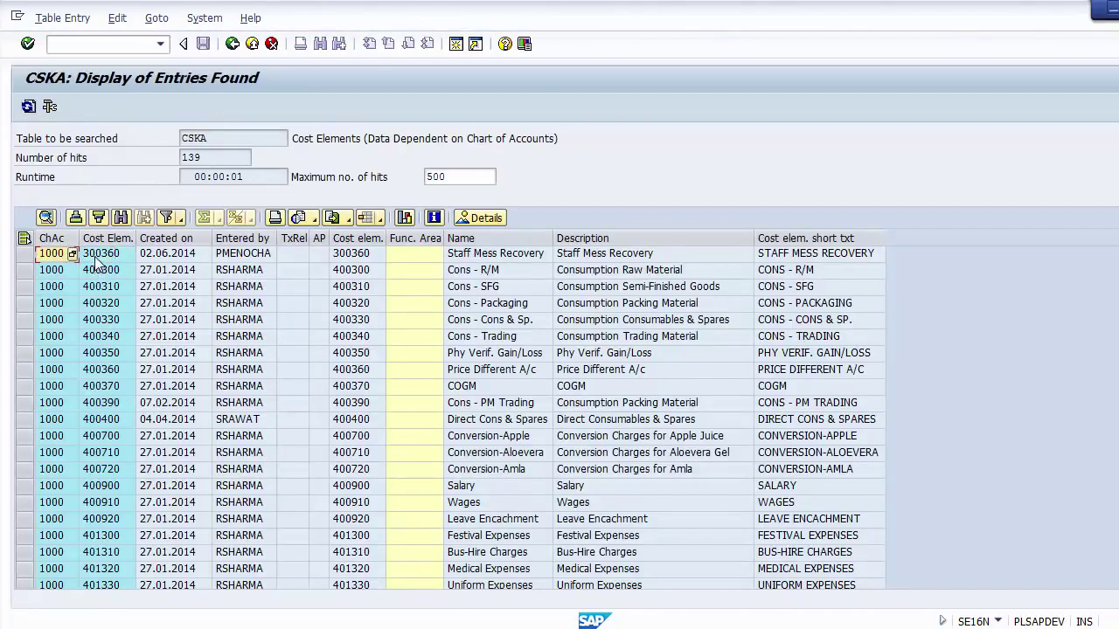
left_click(95, 257)
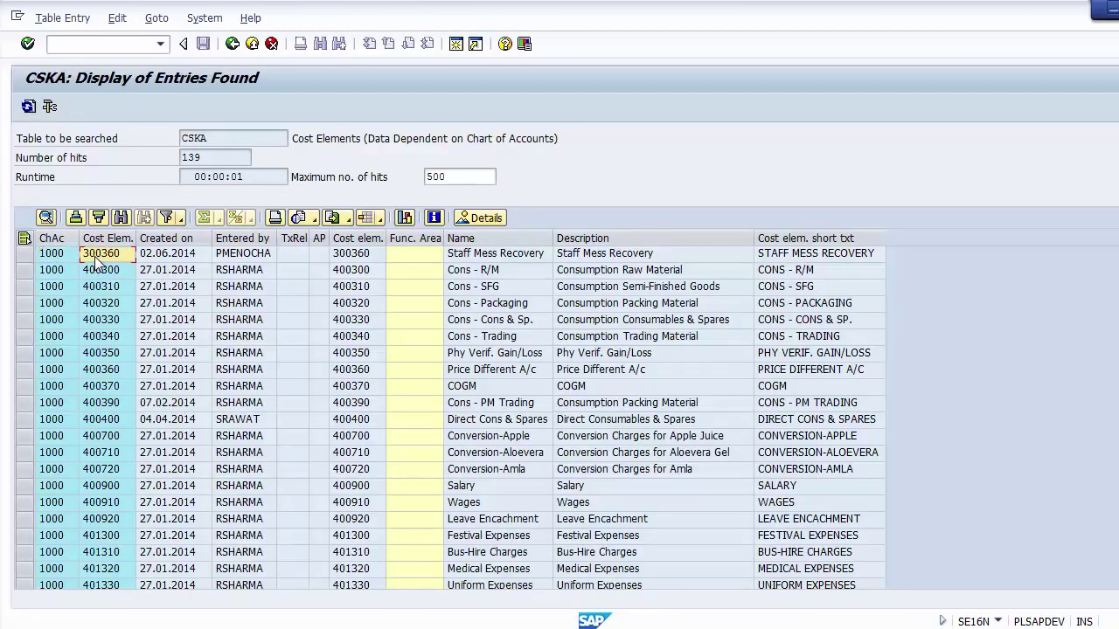
key("Tab")
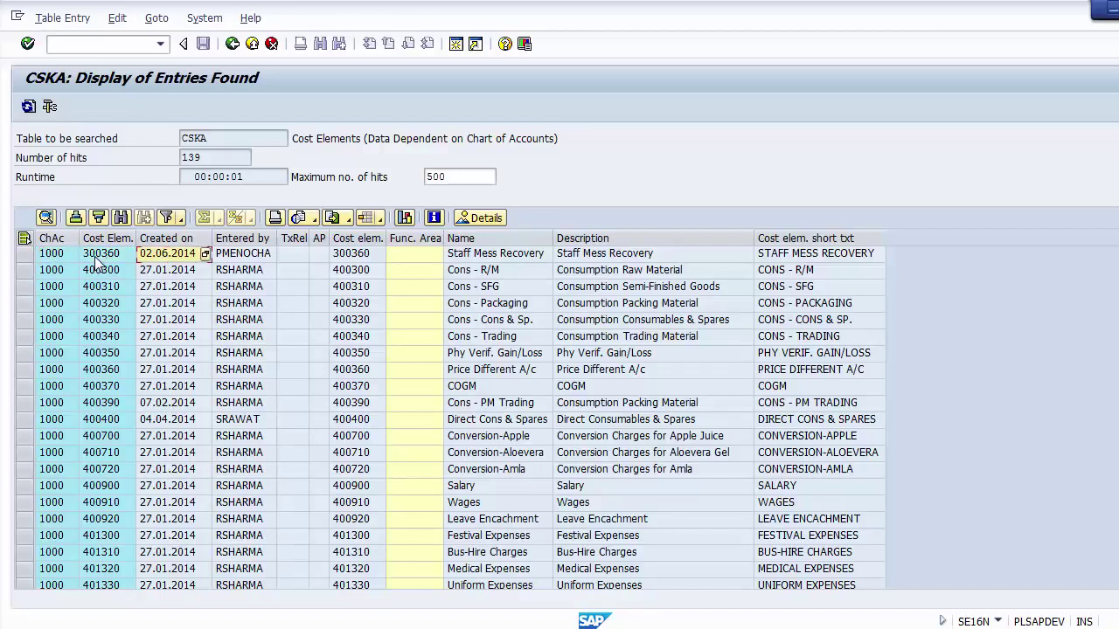
key("Tab")
key("Tab")
key("Tab")
key("Tab")
key("Tab")
key("Tab")
key("Tab")
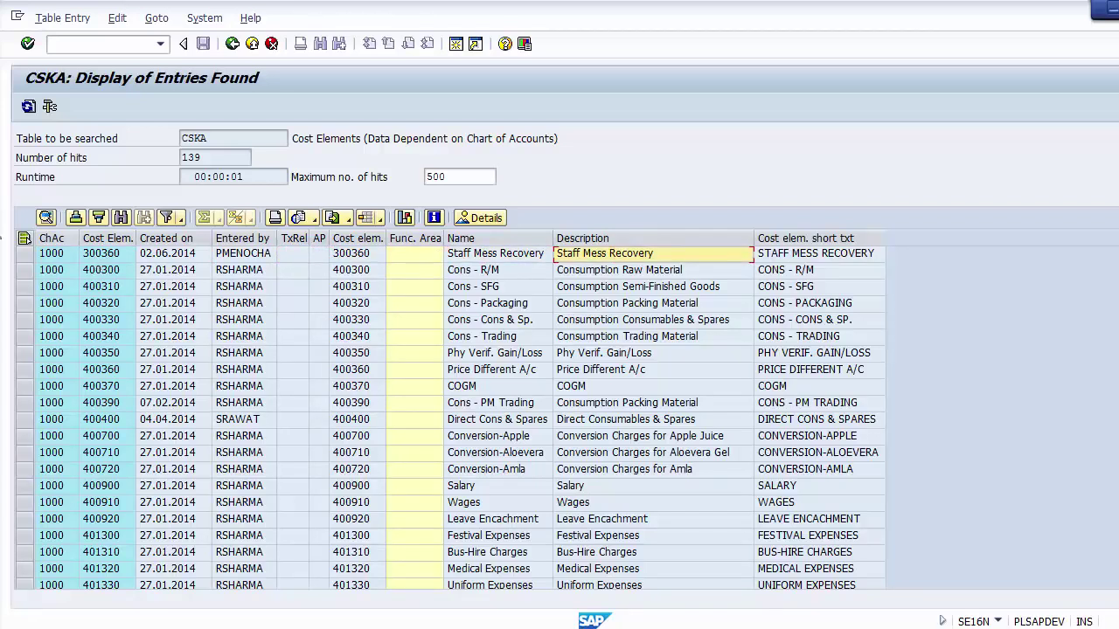
Leave the CSKA entries, load the profit center table CEPC and highlight its description
left_click(232, 43)
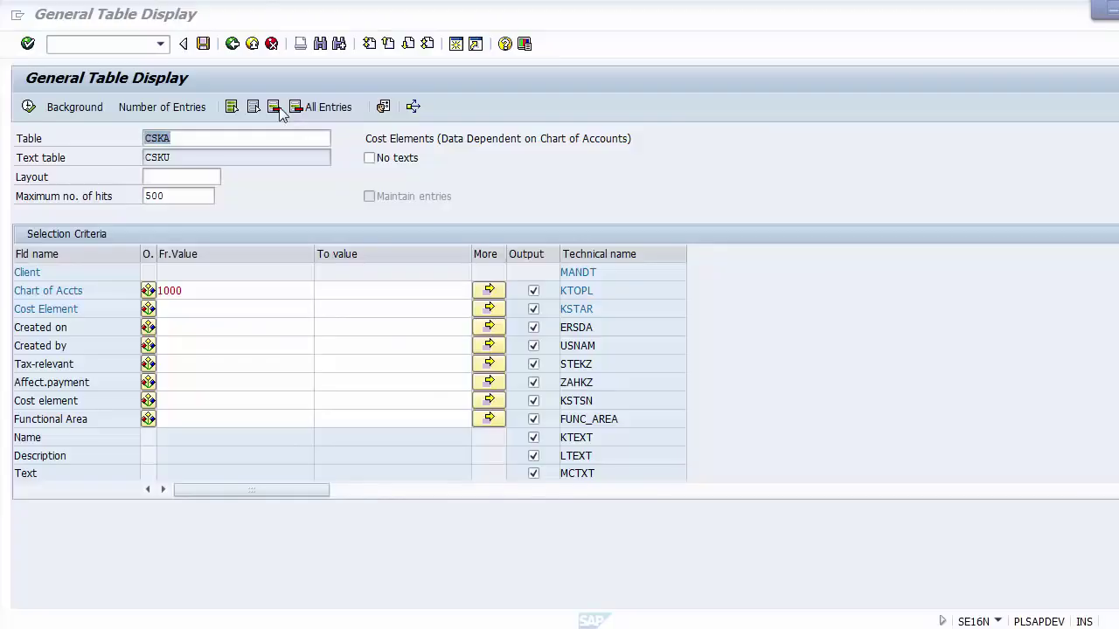
type("CEP")
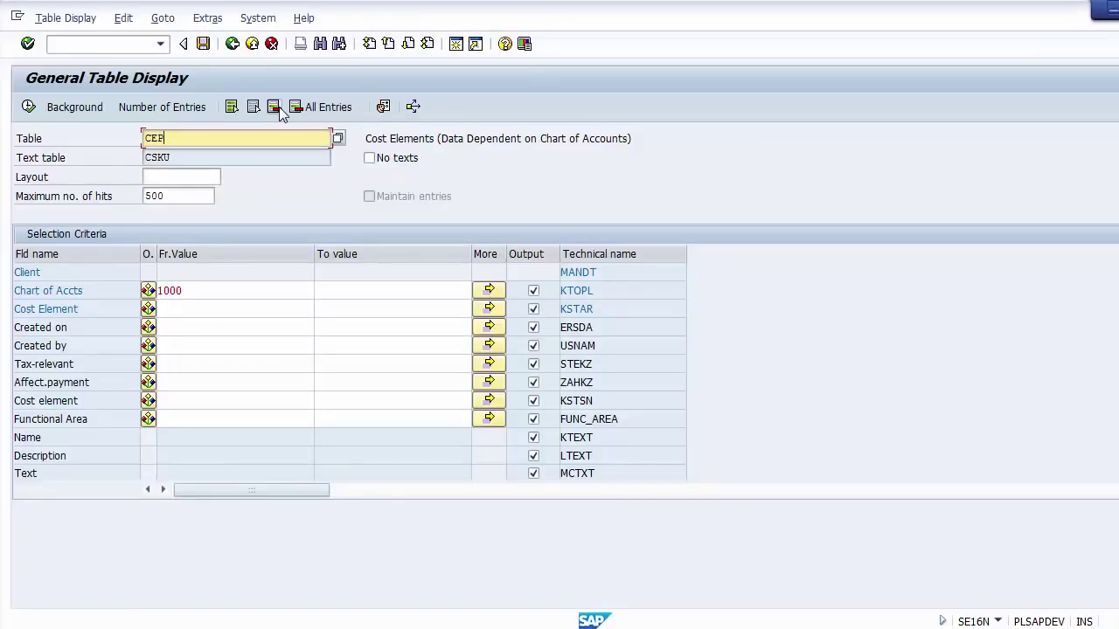
type("C")
key("Return")
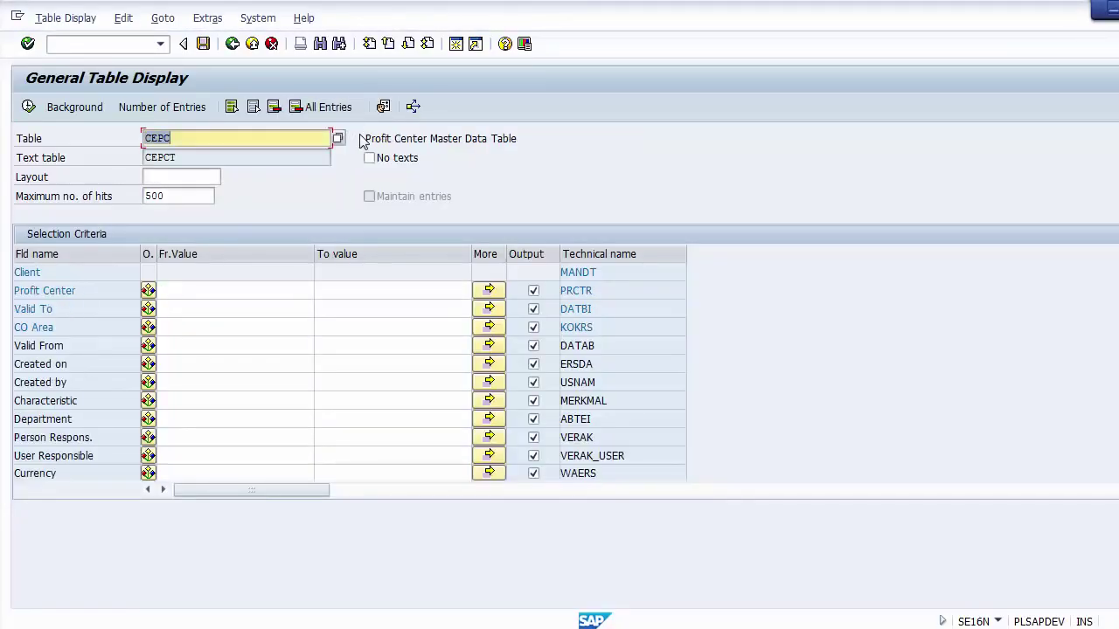
left_click_drag(362, 141, 524, 140)
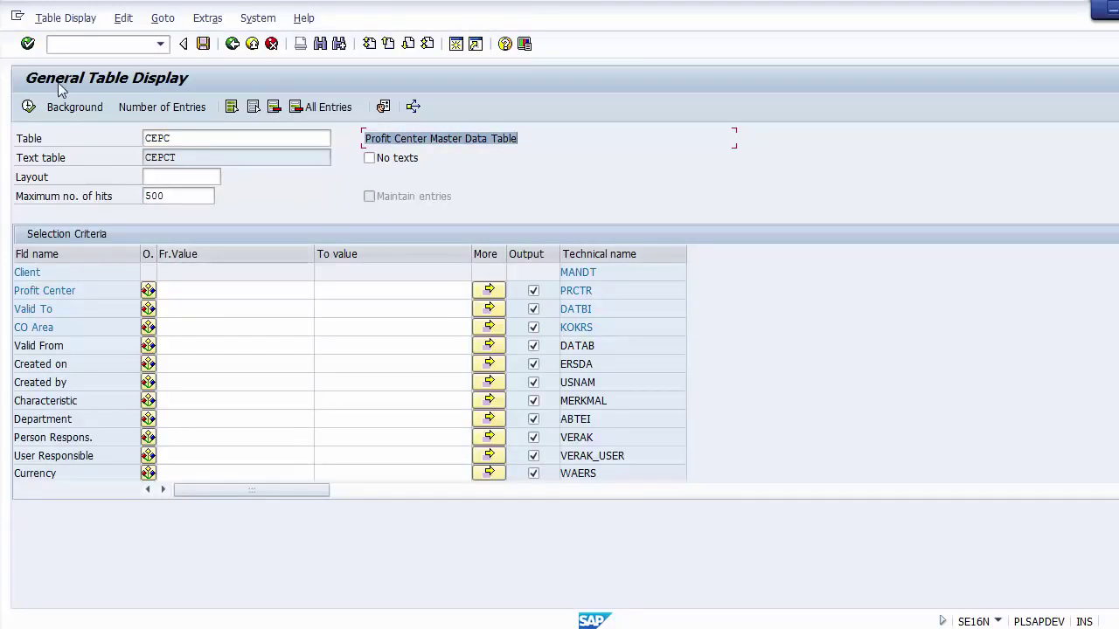
Display all CEPC entries without any selection criteria and highlight the number of hits
left_click(189, 297)
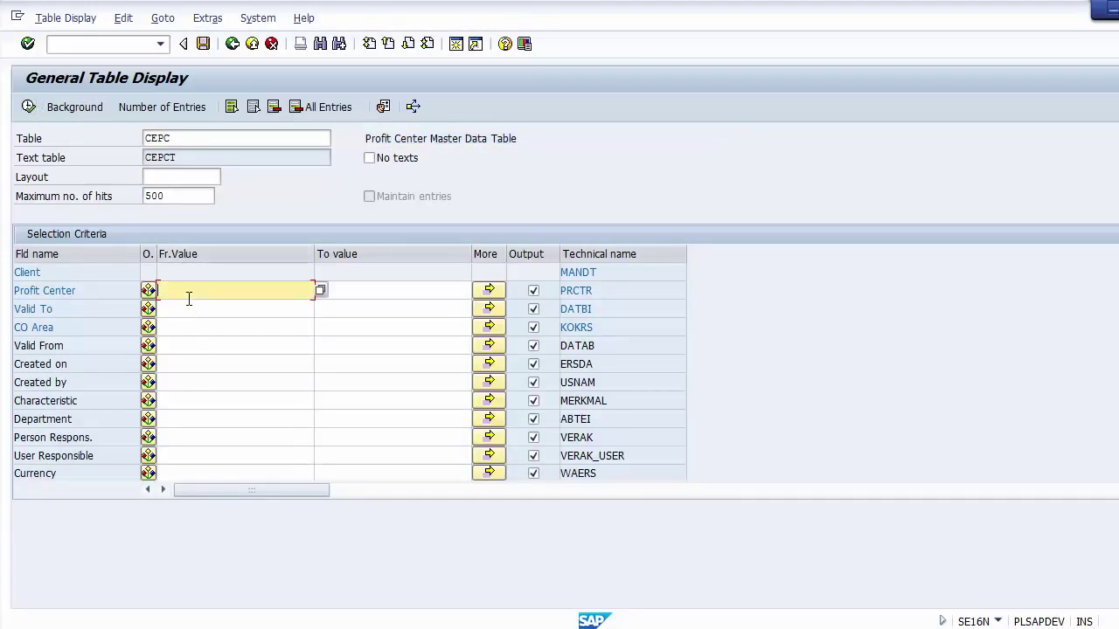
left_click(189, 315)
left_click(189, 333)
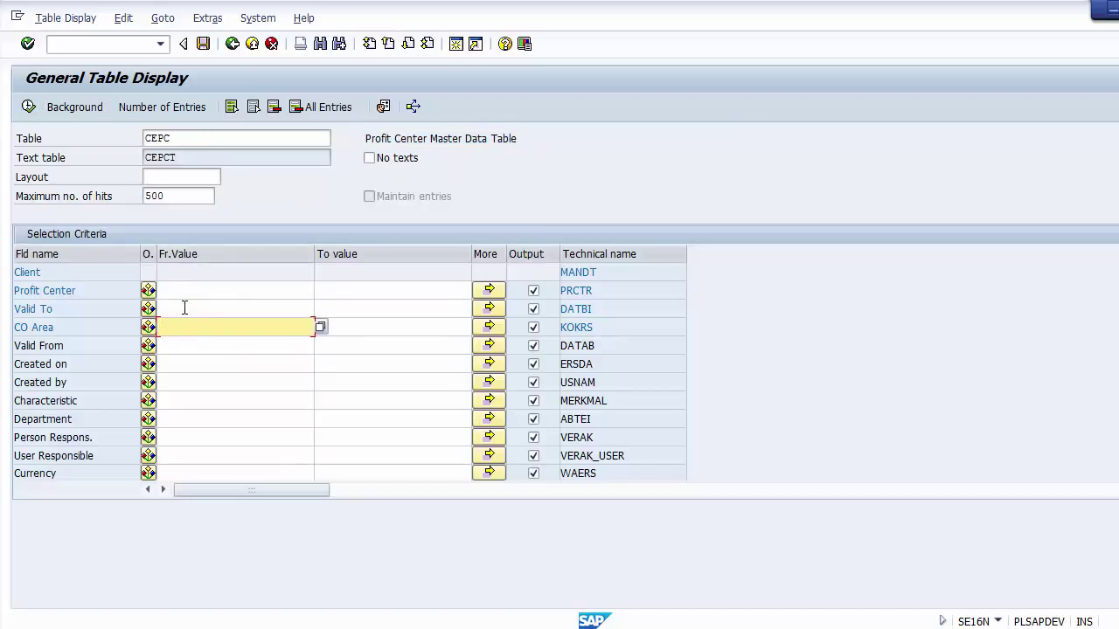
left_click(177, 290)
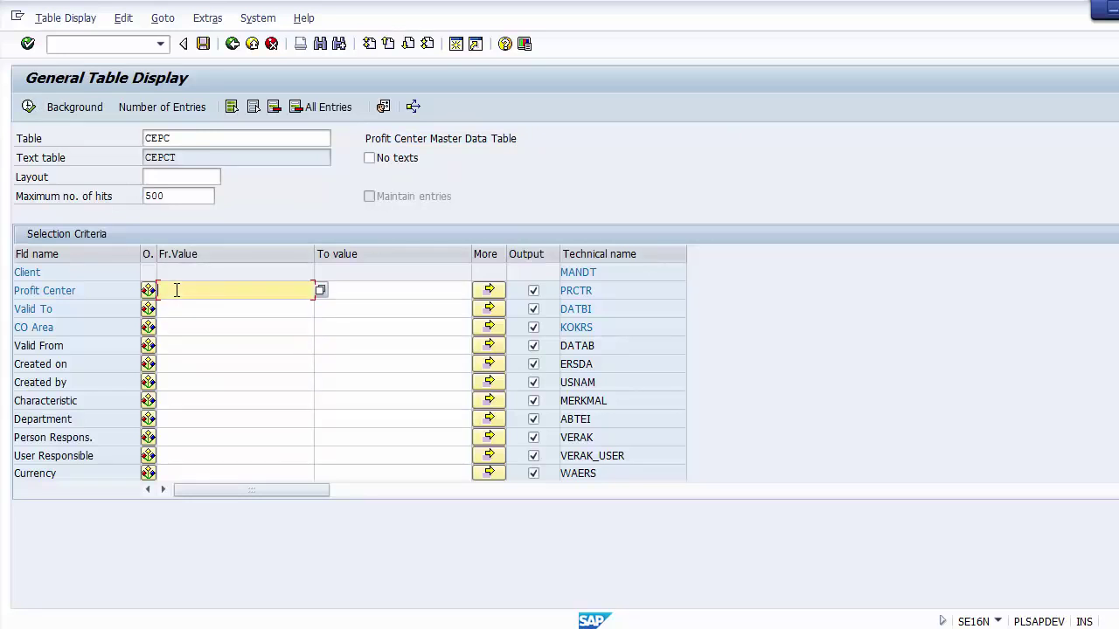
left_click(28, 107)
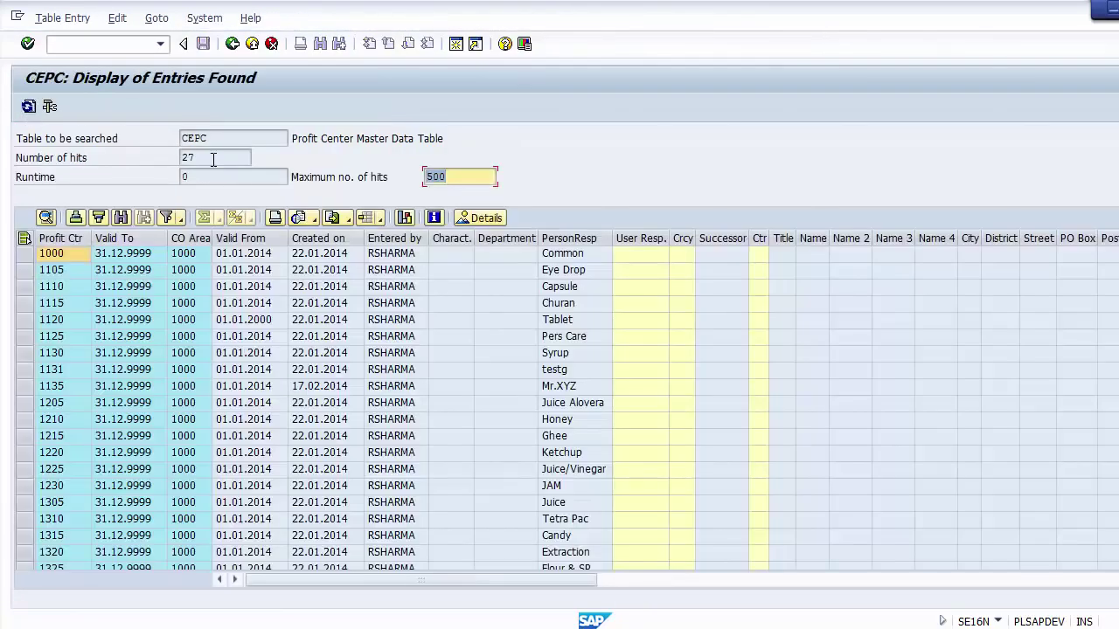
left_click_drag(210, 157, 179, 156)
Review the profit centers from 1000 down to 1130, then that entry's Valid To and CO Area columns
left_click(61, 254)
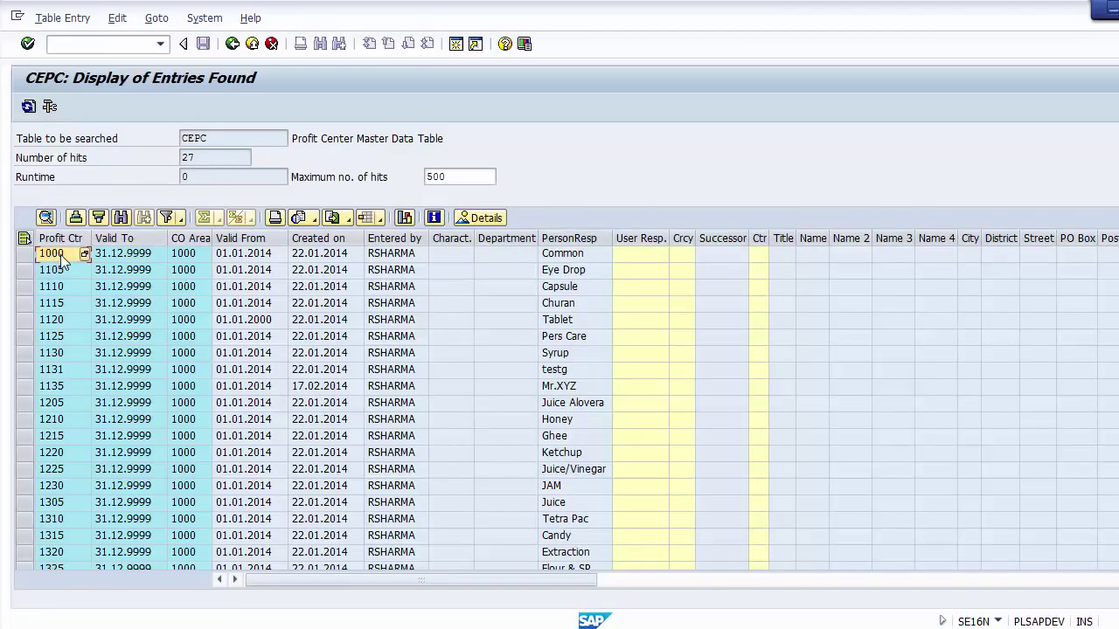
key("Down")
key("Down")
key("Down")
key("Down")
key("Down")
key("Down")
key("Tab")
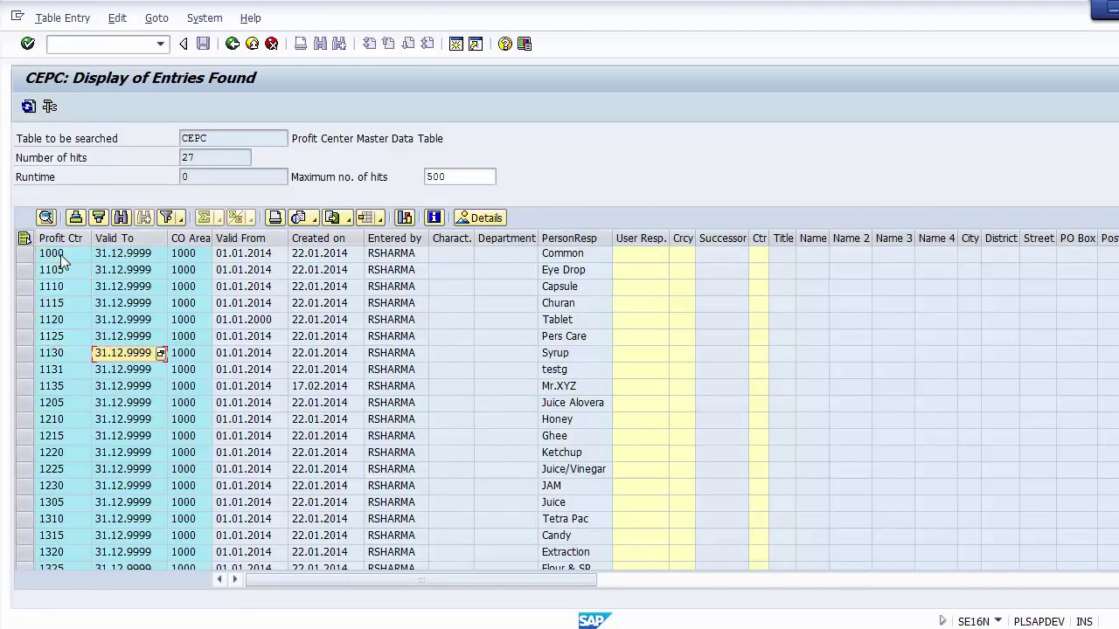
key("Tab")
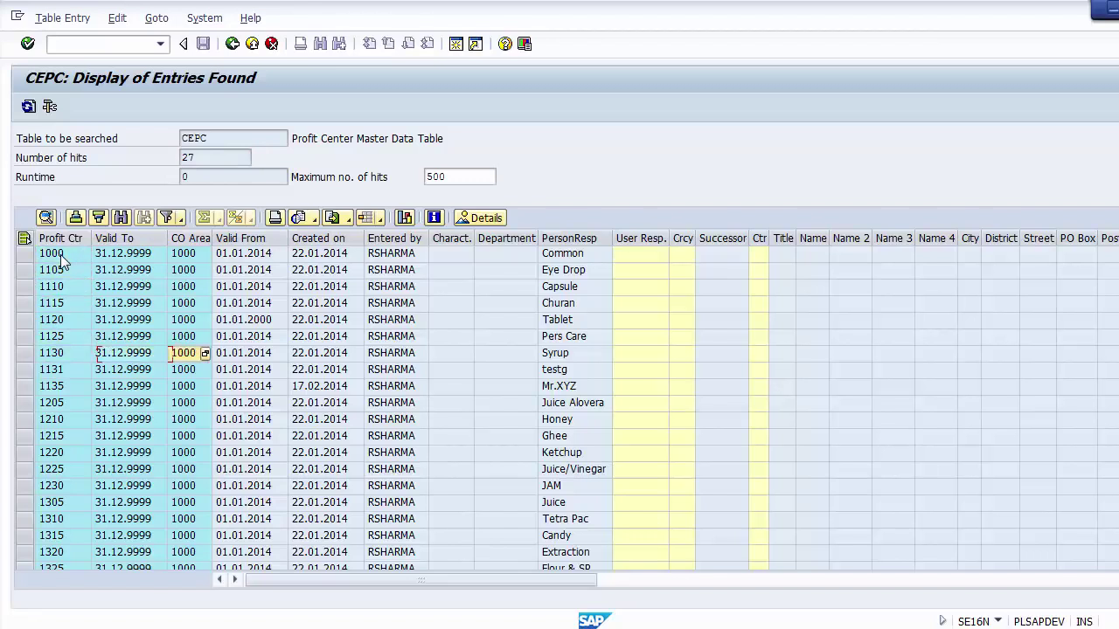
Examine the Valid To, CO Area and Valid From columns of profit center 1105
key("Up")
key("Up")
key("Up")
key("Up")
key("Up")
key("Up")
key("Down")
key("Tab")
key("Tab")
key("Tab")
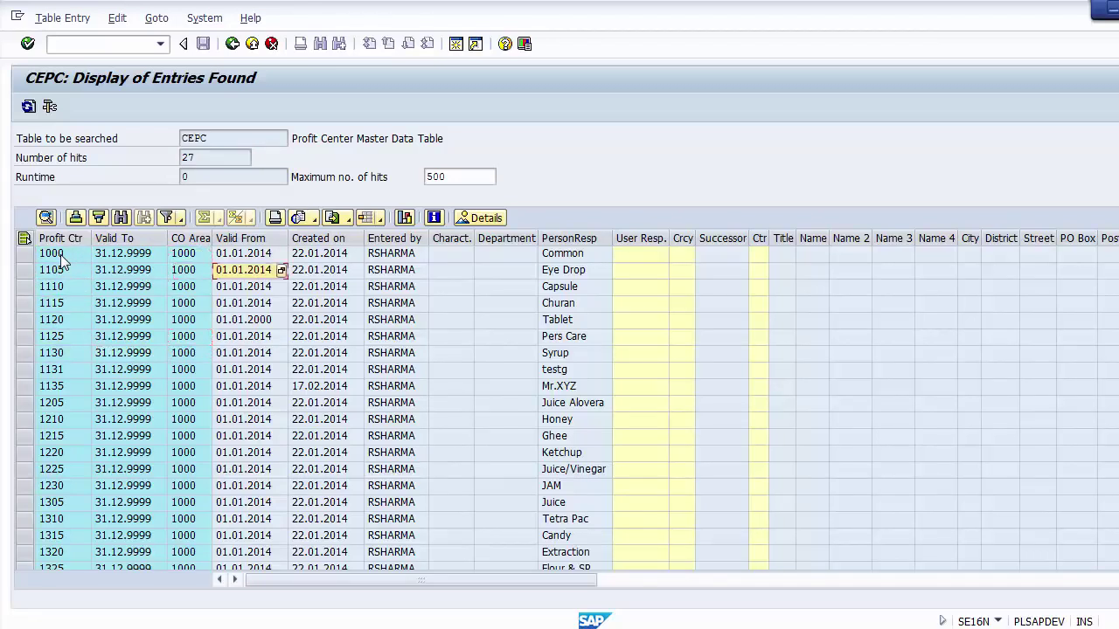
key("shift+Tab")
key("shift+Tab")
key("Tab")
key("shift+Tab")
key("shift+Tab")
key("shift+Tab")
key("Tab")
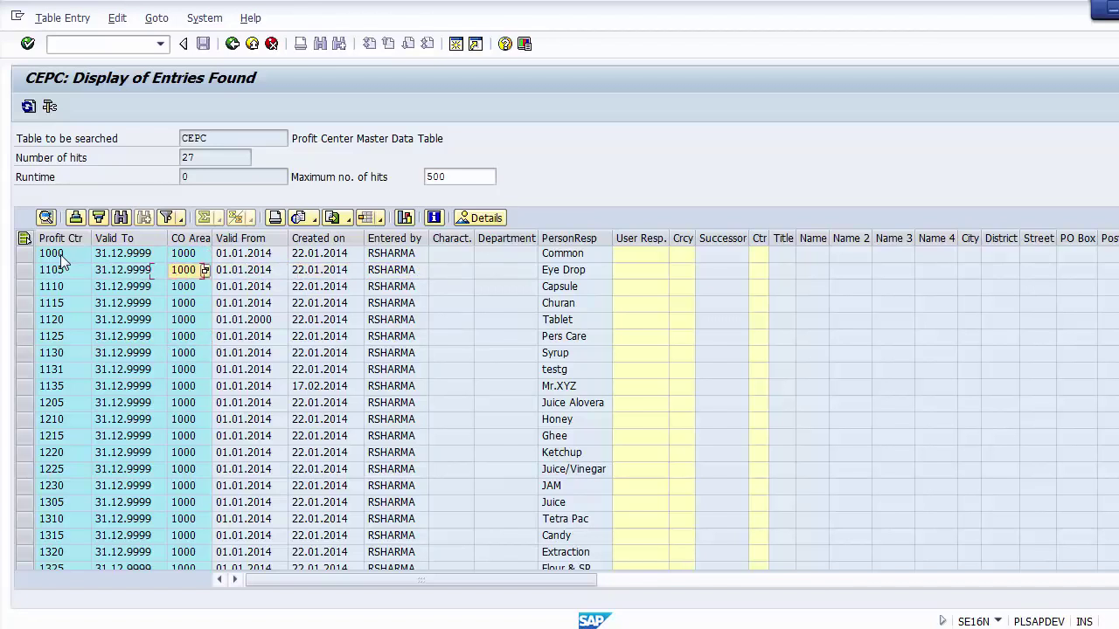
key("shift+Tab")
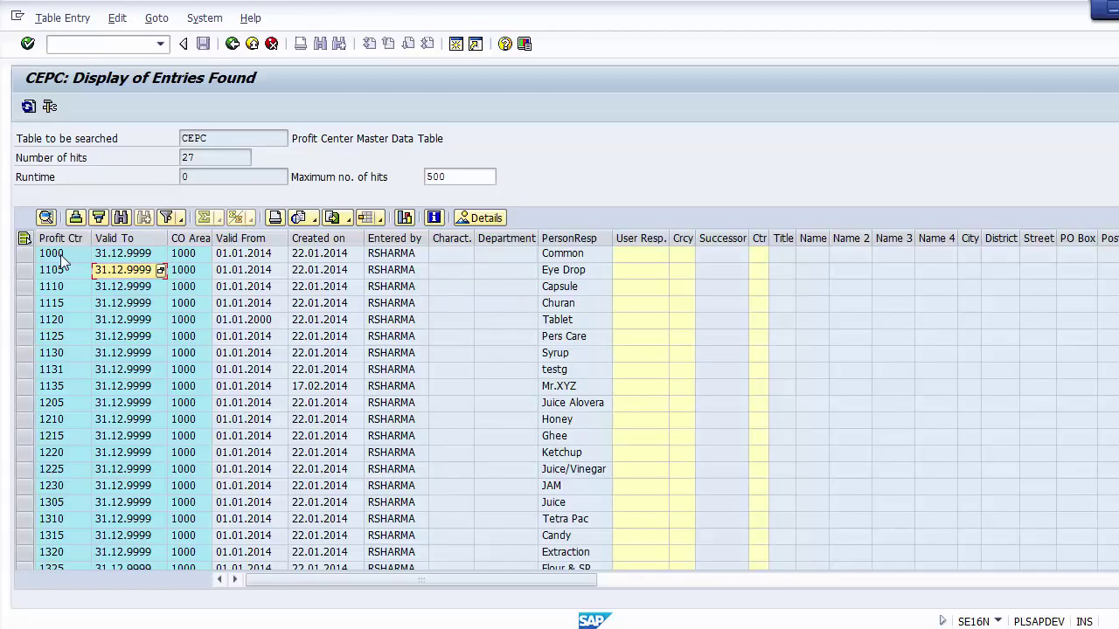
Review profit center 1105's columns from Valid From and Created on through Department and PersonResp to Crcy
key("Tab")
key("Tab")
key("Tab")
key("Tab")
key("Tab")
key("Tab")
key("Tab")
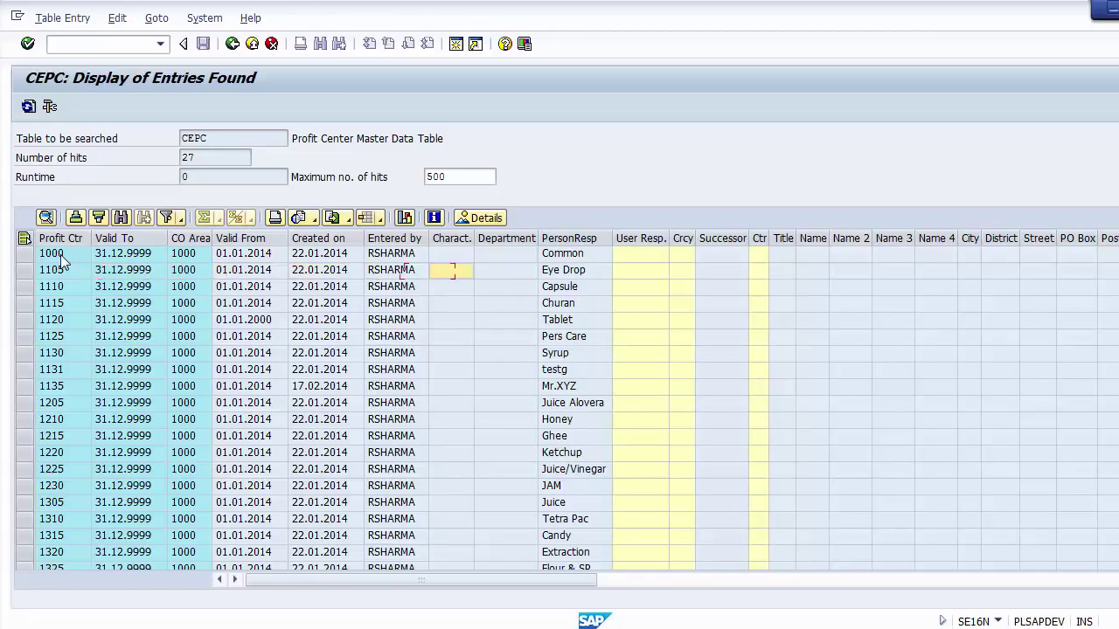
key("Tab")
key("Tab")
key("Tab")
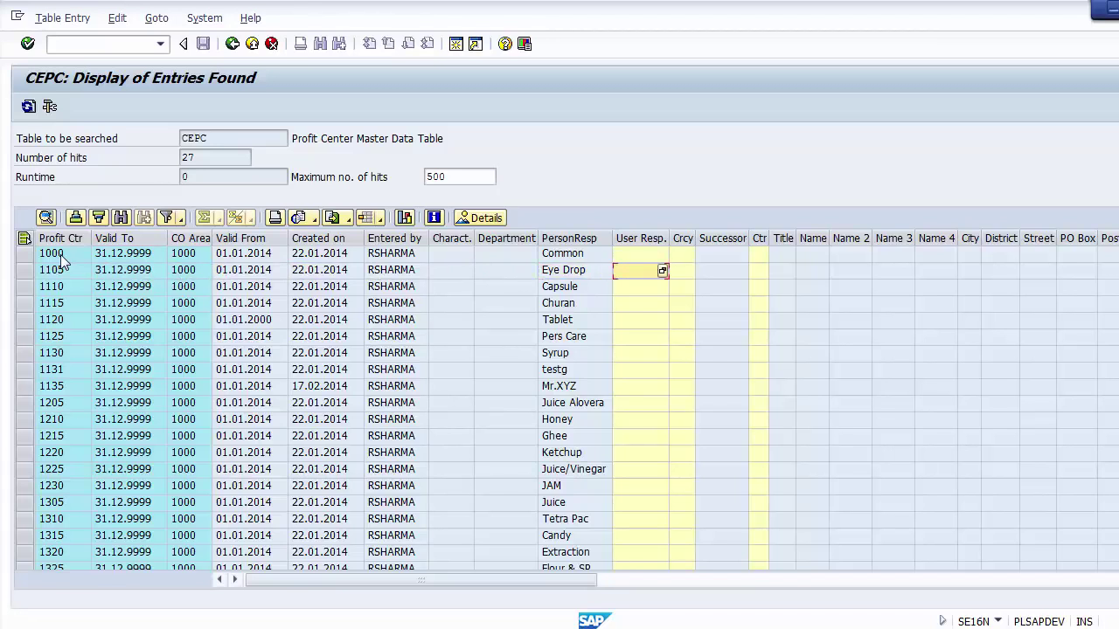
key("shift+Tab")
key("shift+Tab")
key("shift+Tab")
key("shift+Tab")
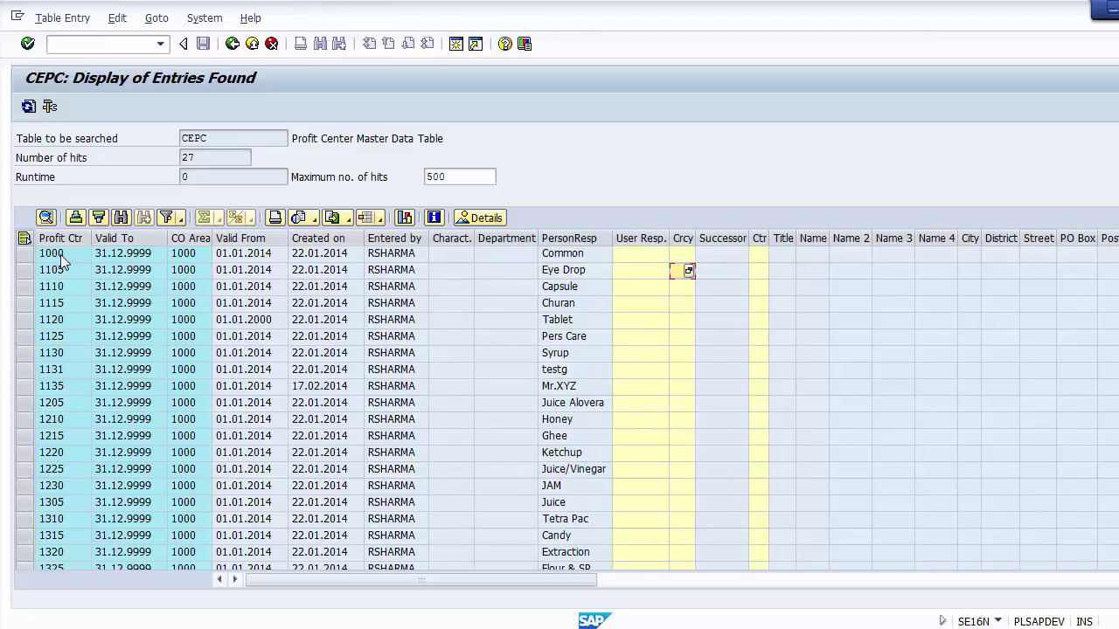
Look through profit center 1105's remaining columns, from the address and communication fields to Segment, Name, Long Text and Profit center text
key("Tab")
key("Tab")
key("Tab")
key("Tab")
key("Tab")
key("Tab")
key("Tab")
key("Tab")
key("Tab")
key("Tab")
key("Tab")
key("Tab")
key("Tab")
key("Tab")
key("Tab")
key("Tab")
key("Tab")
key("Tab")
key("Tab")
key("Tab")
key("Tab")
key("Tab")
key("Tab")
key("Tab")
key("Tab")
key("Tab")
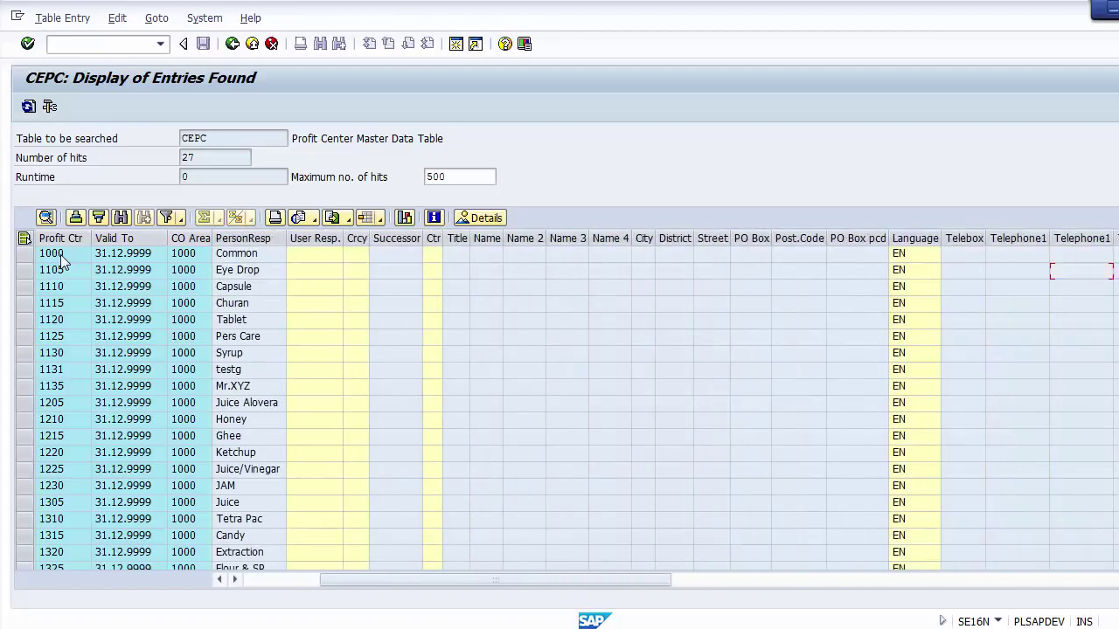
key("Tab")
key("Tab")
key("Tab")
key("Tab")
key("Tab")
key("Tab")
key("Tab")
key("Tab")
key("Tab")
key("Tab")
key("Tab")
key("Tab")
key("Tab")
key("Tab")
key("Tab")
key("Tab")
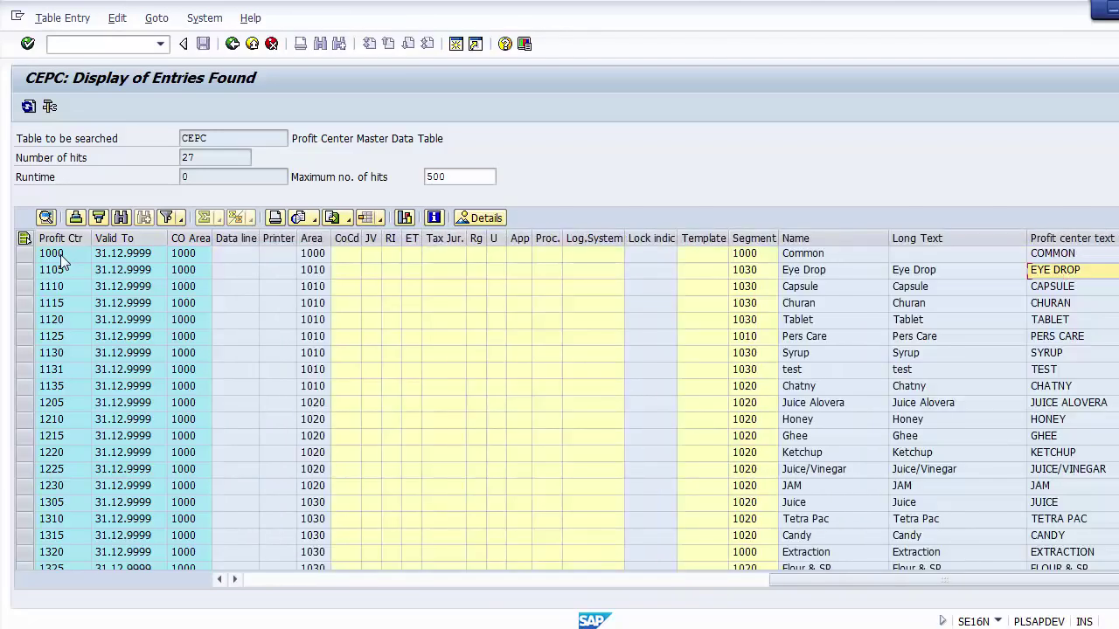
Go back to the Segment column and check the segment assigned to profit center 1000
key("shift+Tab")
key("shift+Tab")
key("shift+Tab")
key("Up")
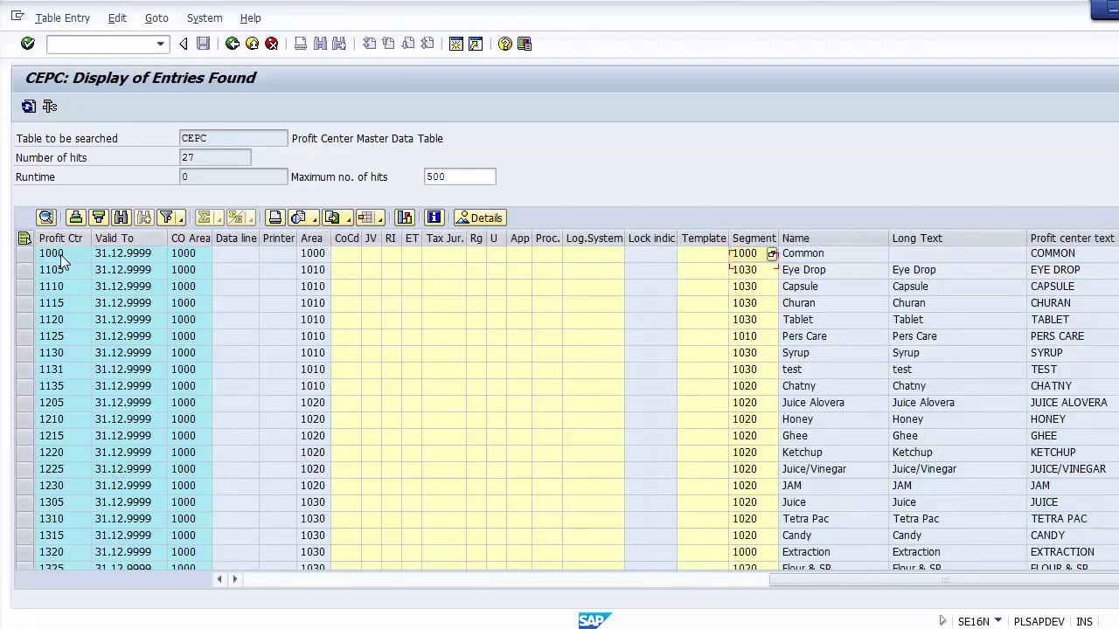
Examine the fields of the profit center 1105 row in the CEPC entries, and return to the table selection
key("Down")
key("Tab")
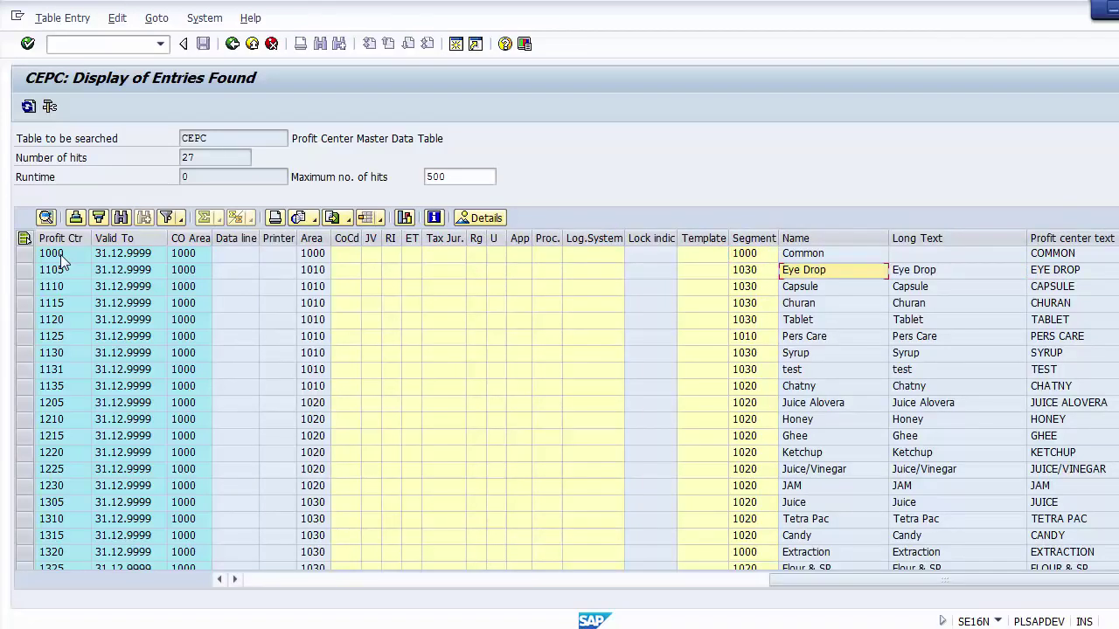
key("Tab")
key("Tab")
key("shift+Tab")
key("shift+Tab")
key("shift+Tab")
key("shift+Tab")
key("shift+Tab")
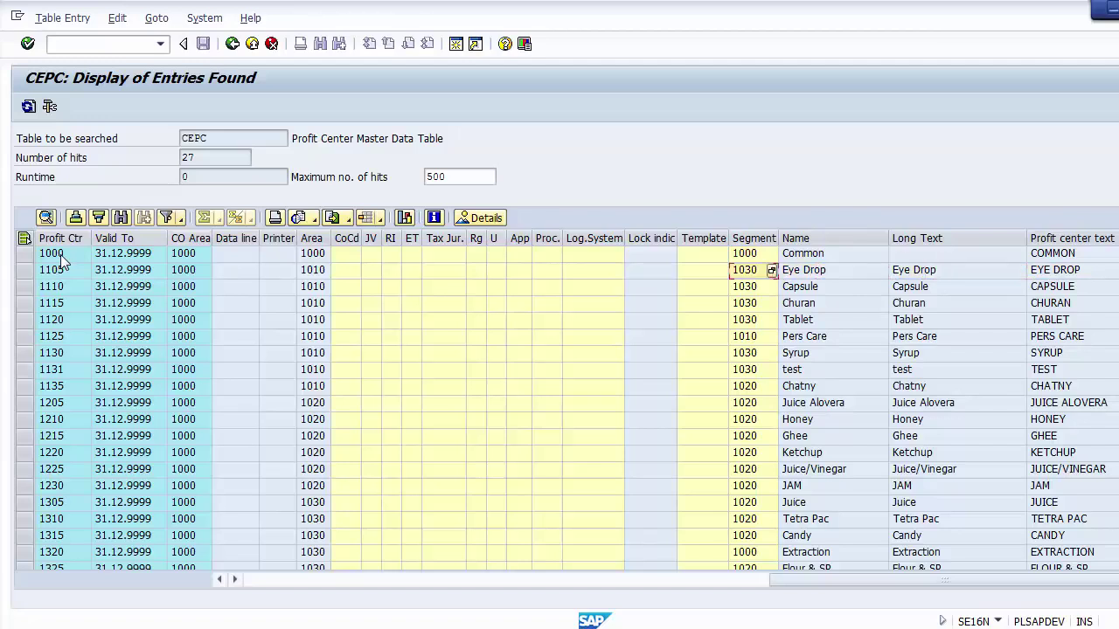
key("shift+Tab")
key("shift+Tab")
key("shift+Tab")
key("shift+Tab")
key("shift+Tab")
key("shift+Tab")
key("shift+Tab")
key("shift+Tab")
key("shift+Tab")
key("shift+Tab")
key("shift+Tab")
key("shift+Tab")
key("shift+Tab")
key("shift+Tab")
key("shift+Tab")
key("shift+Tab")
key("shift+Tab")
key("shift+Tab")
key("shift+Tab")
key("shift+Tab")
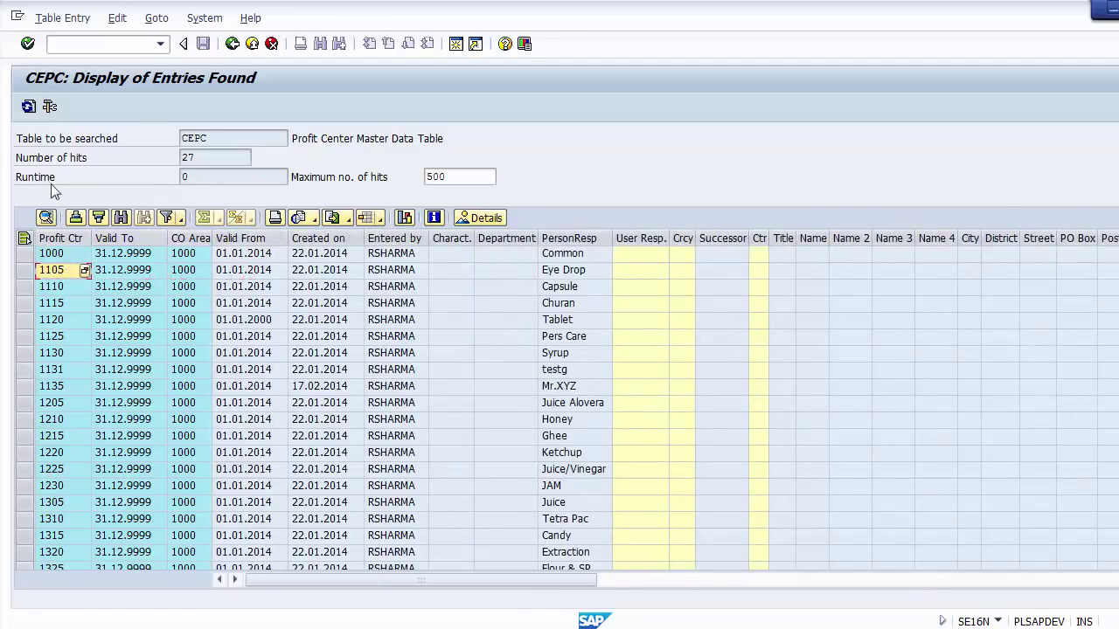
left_click(231, 44)
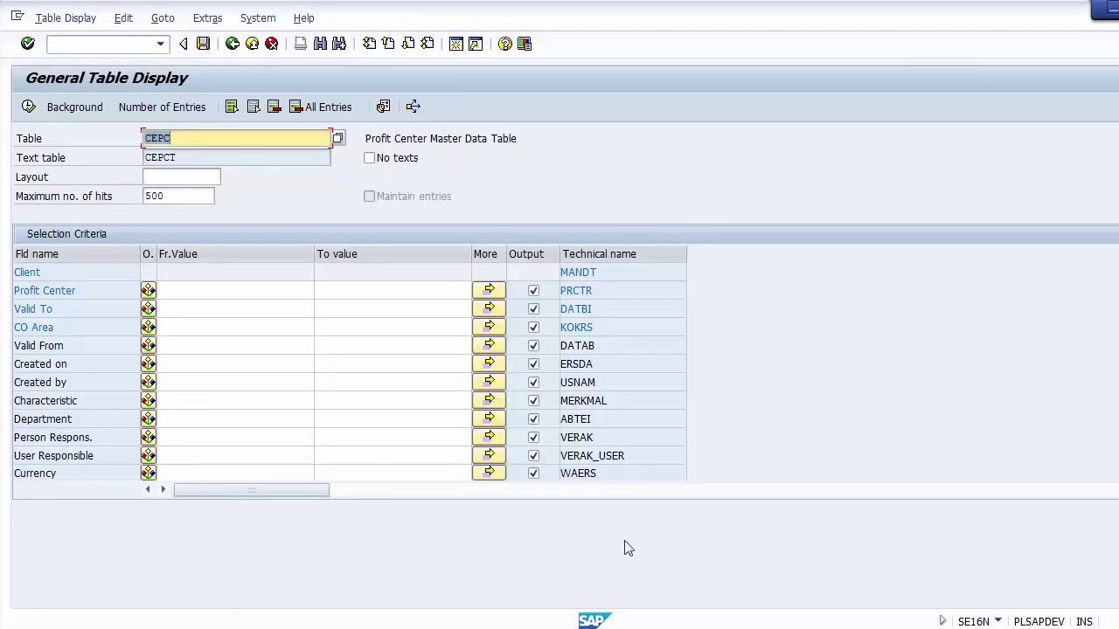
Switch to the PowerPoint presentation and view the Transaction Data Tables slide, highlighting the BSEG entry
key("alt+Tab")
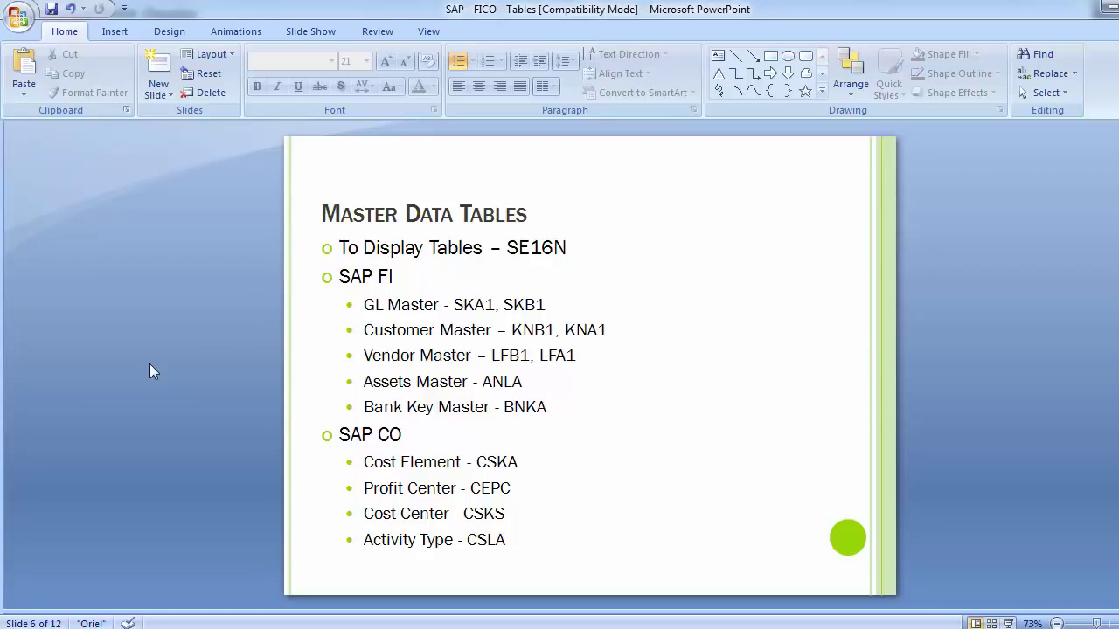
scroll(149, 363, "down", 1)
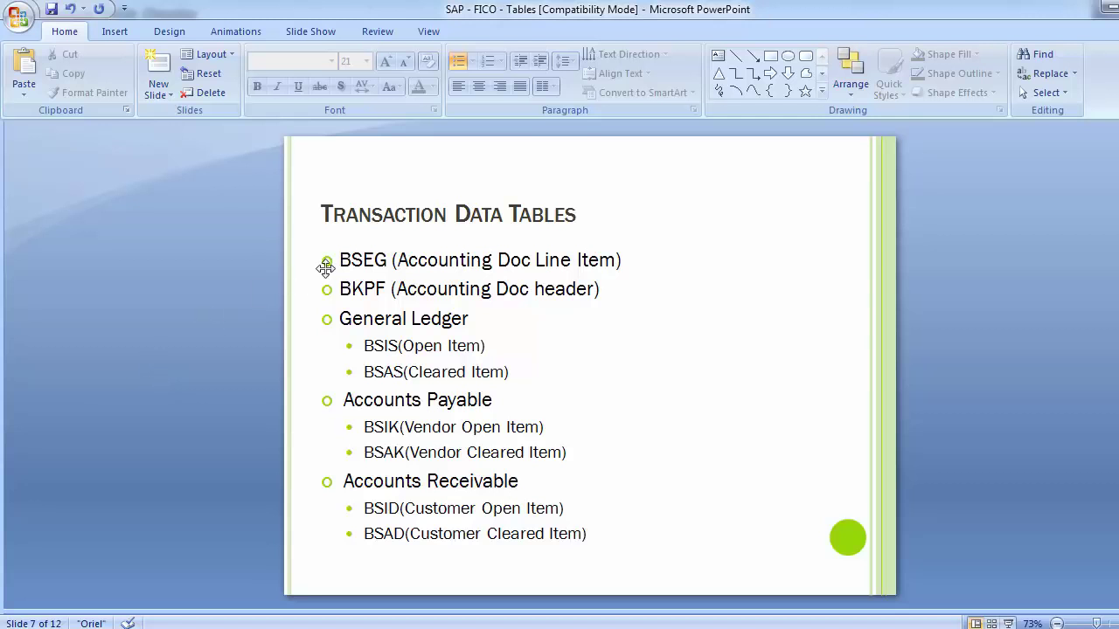
left_click_drag(339, 260, 374, 261)
left_click(191, 271)
Switch back to SAP and load table BSEG in General Table Display
mouse_move(485, 626)
left_click(587, 550)
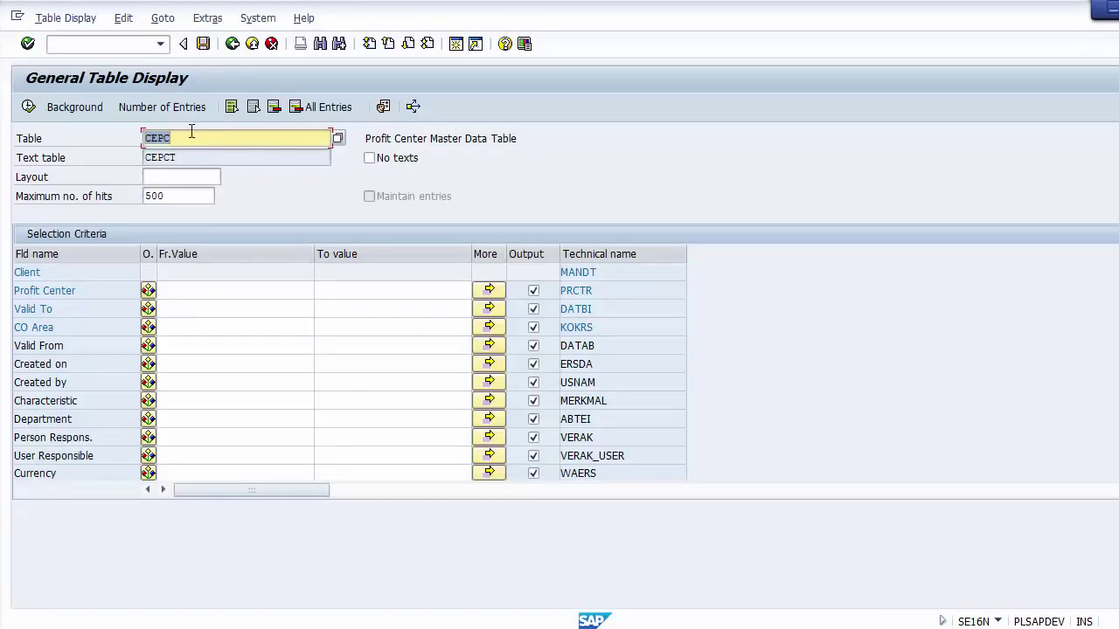
key("BackSpace")
type("BSEG")
key("Return")
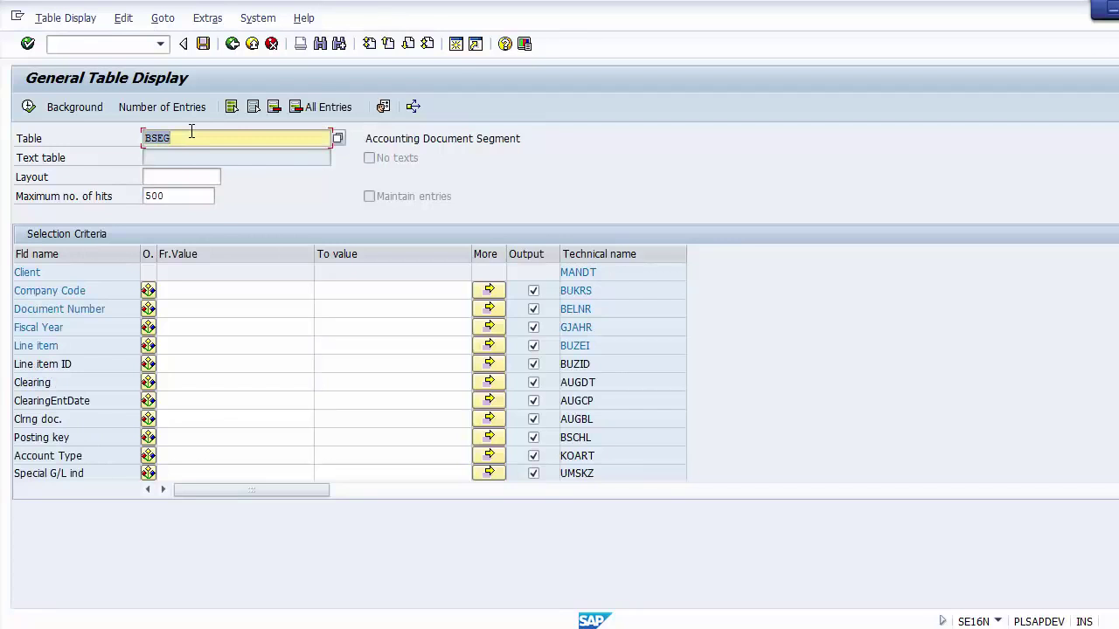
Highlight the description text of table BSEG to read it
double_click(368, 138)
left_click_drag(518, 153, 546, 154)
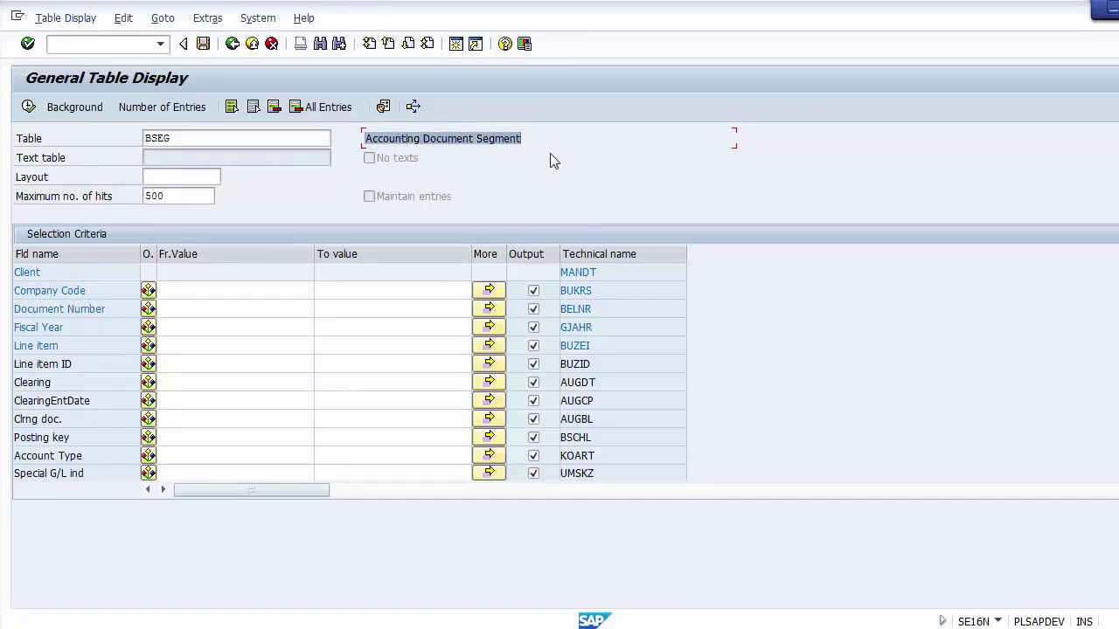
left_click(367, 140)
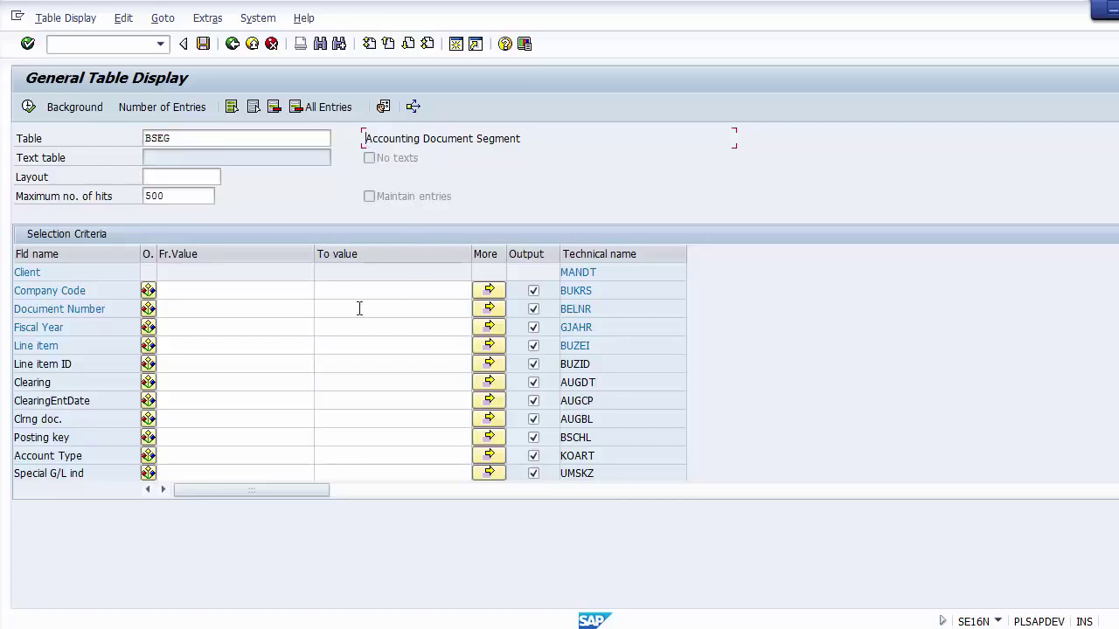
Restrict the BSEG selection to company code 1000
left_click(271, 290)
type("1")
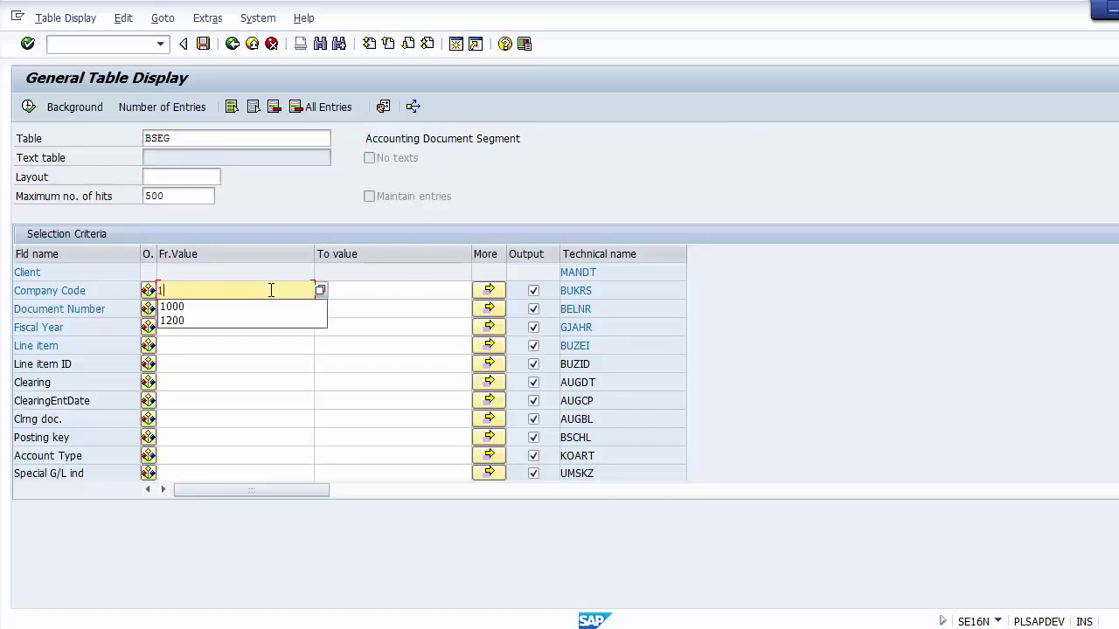
type("000")
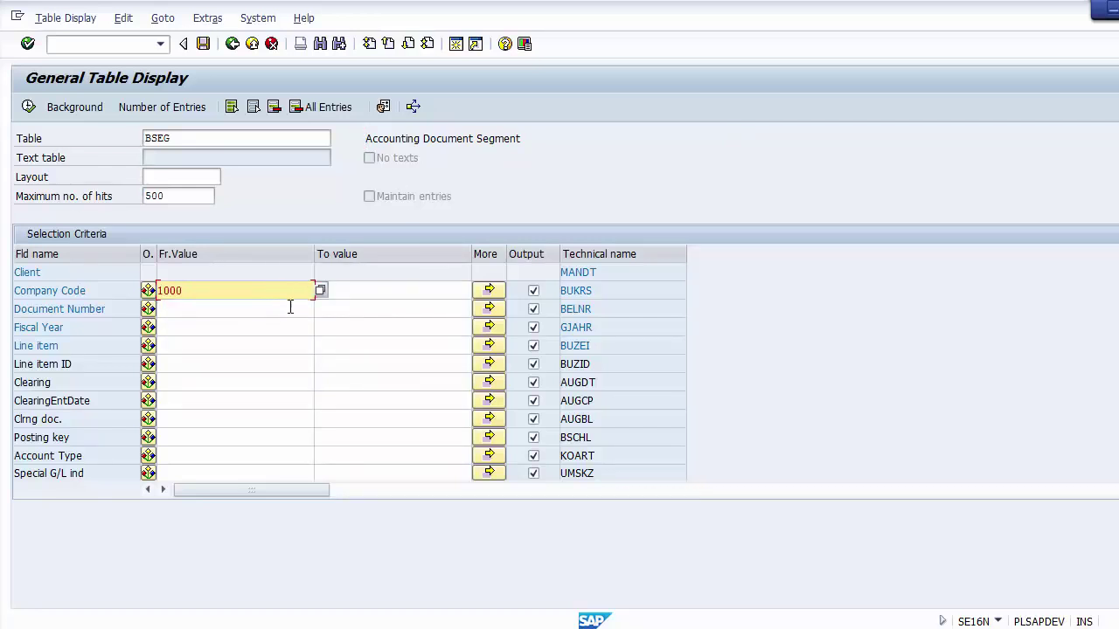
left_click(205, 313)
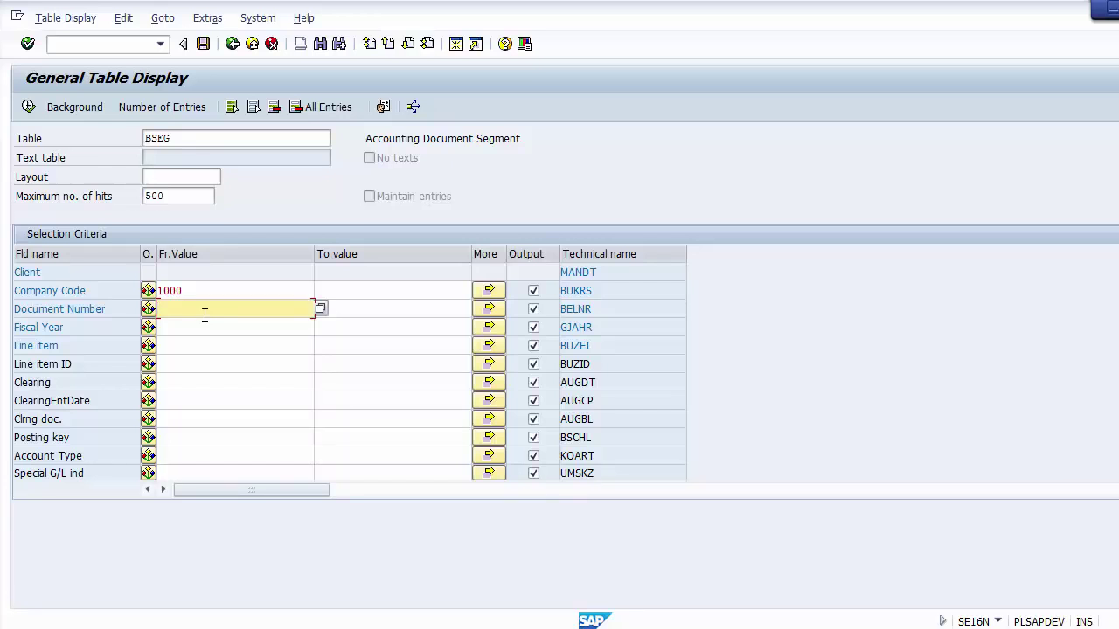
Open the G/L account line item display transaction FBL3N in a new session
left_click(79, 46)
type("/")
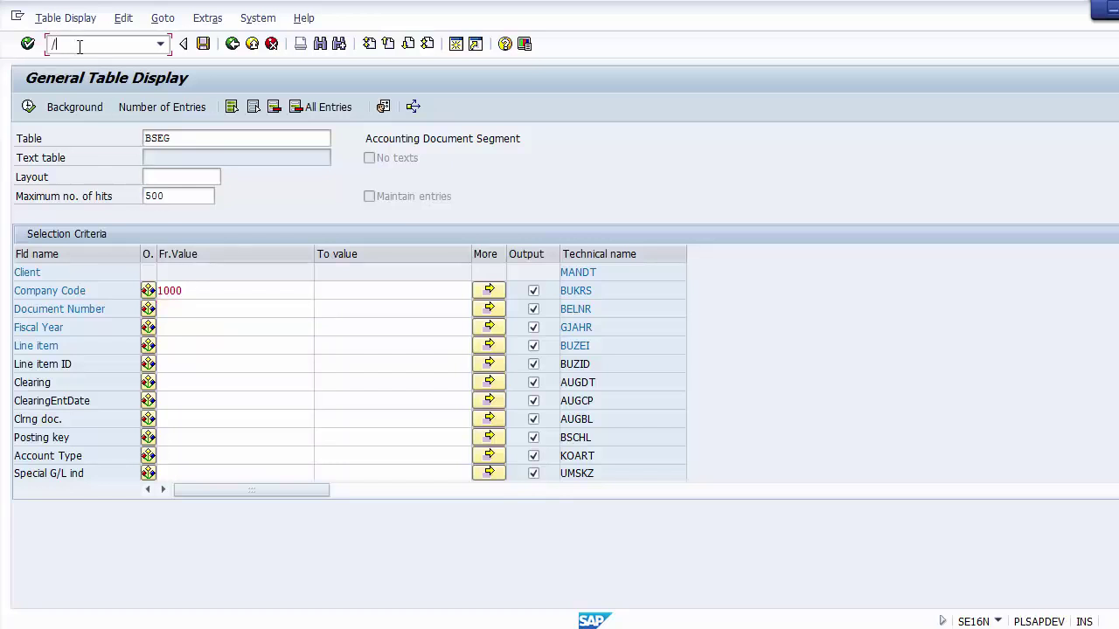
type("ofbl")
type("1n")
key("Return")
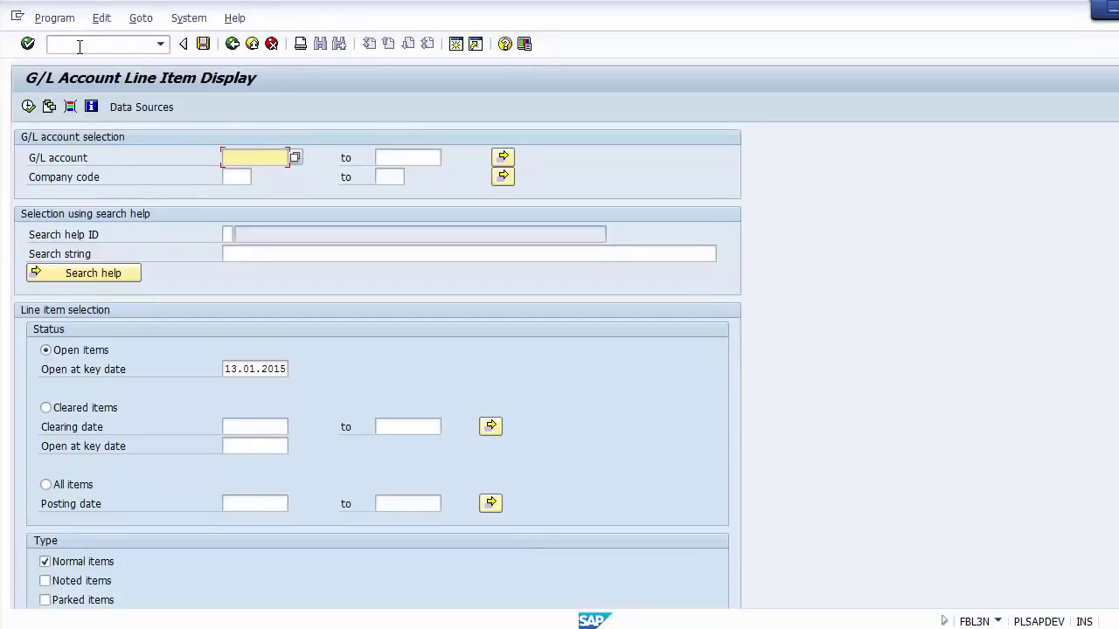
Set the company code of the G/L line item selection to 1000
key("Tab")
key("BackSpace")
key("Down")
key("Down")
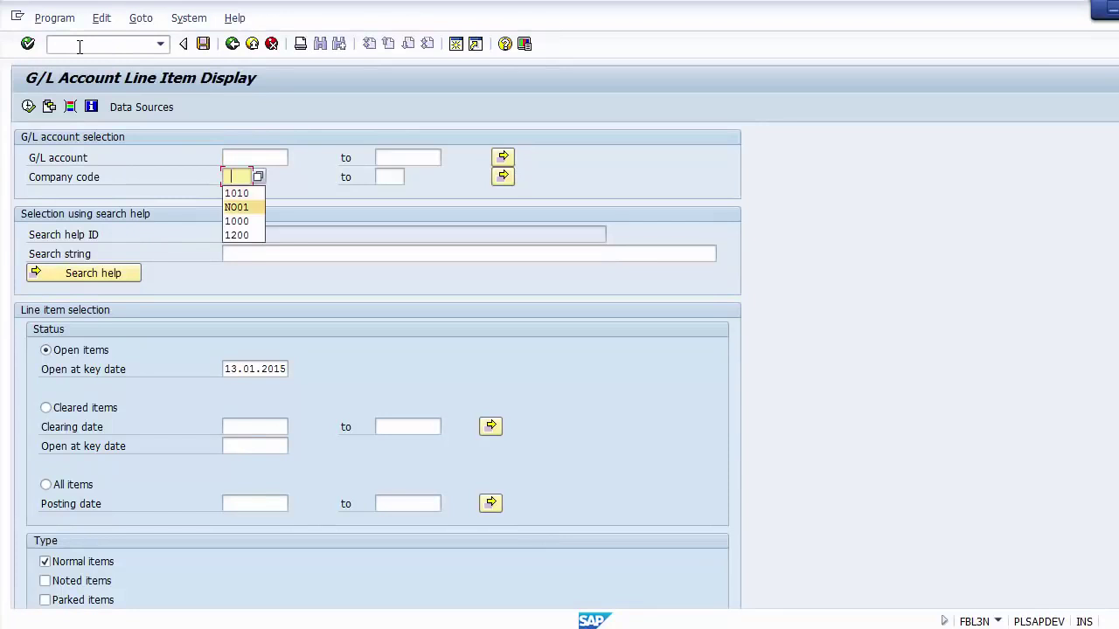
key("Down")
key("Return")
Look up and choose the G/L account Acc Dep - Building, and run the open line item report
left_click(242, 152)
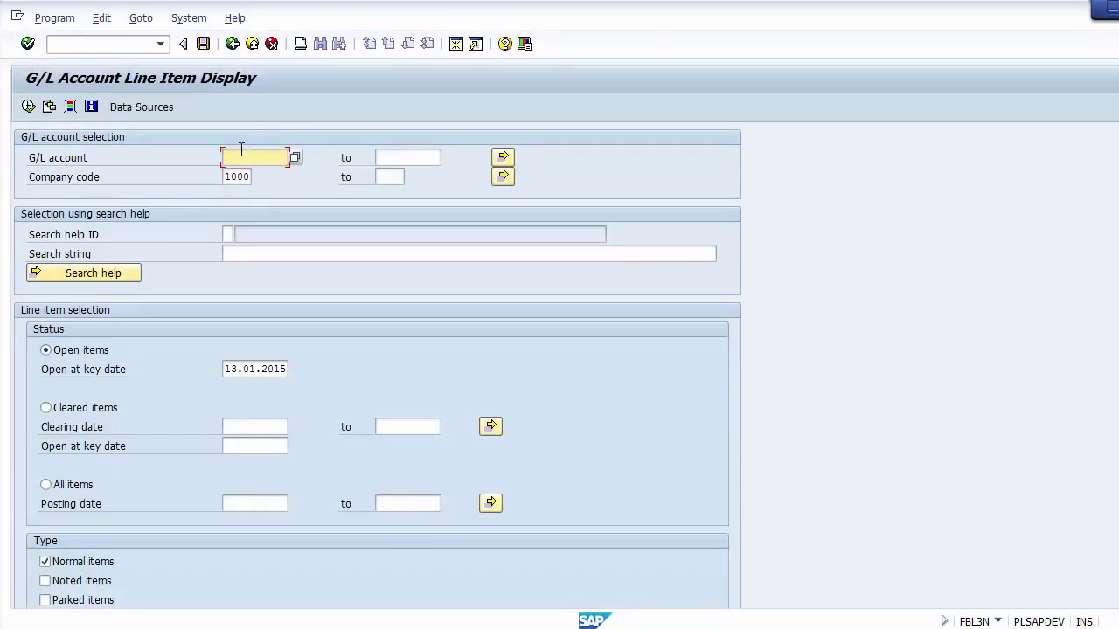
key("F4")
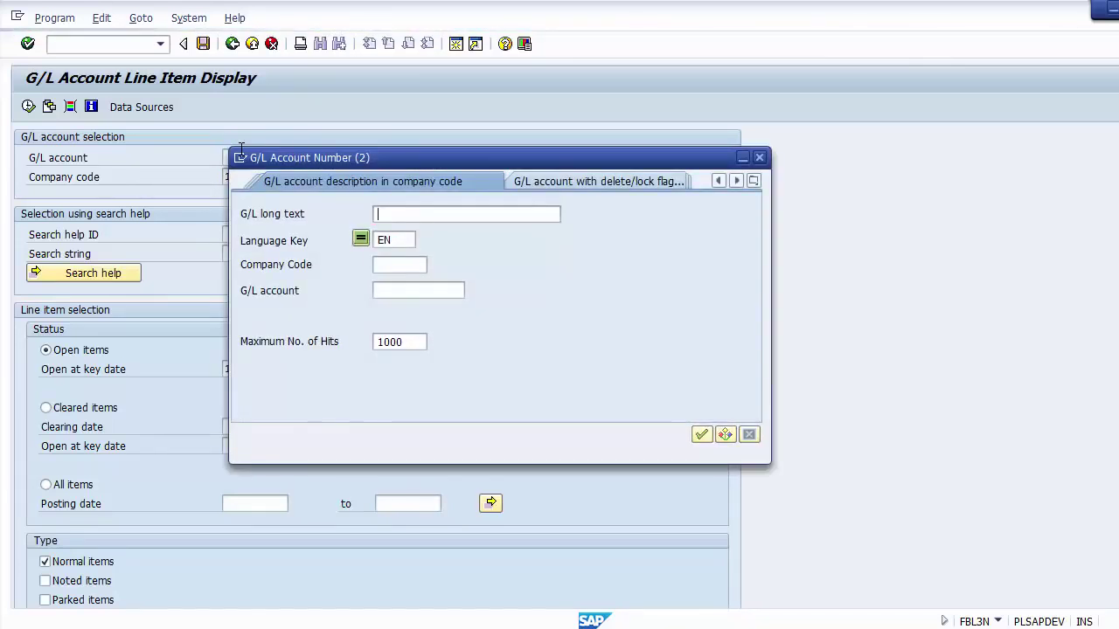
key("Return")
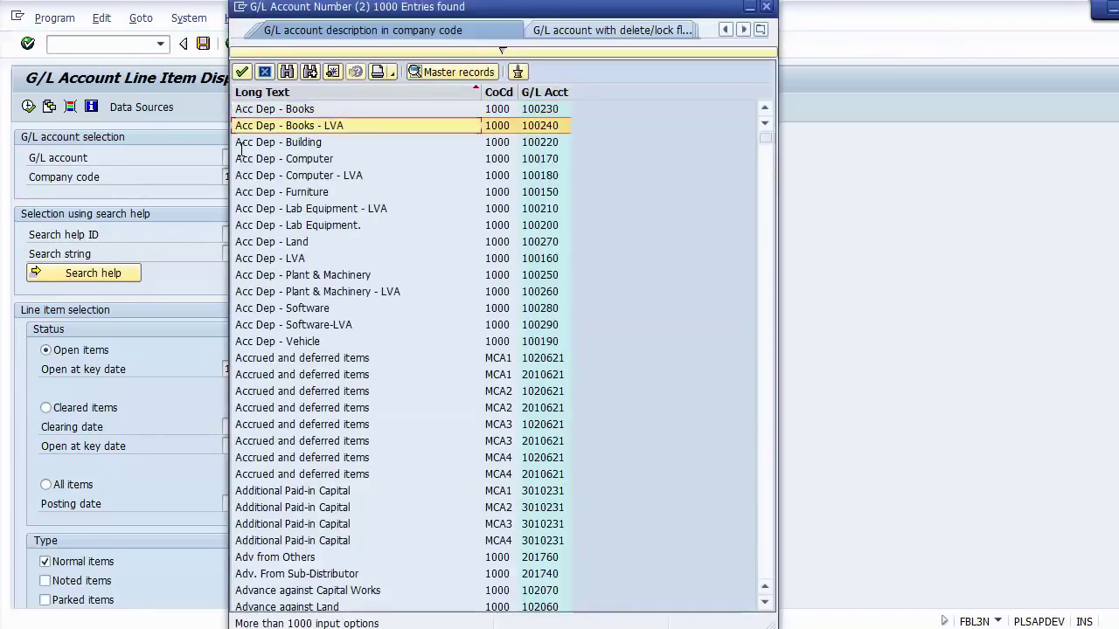
double_click(241, 144)
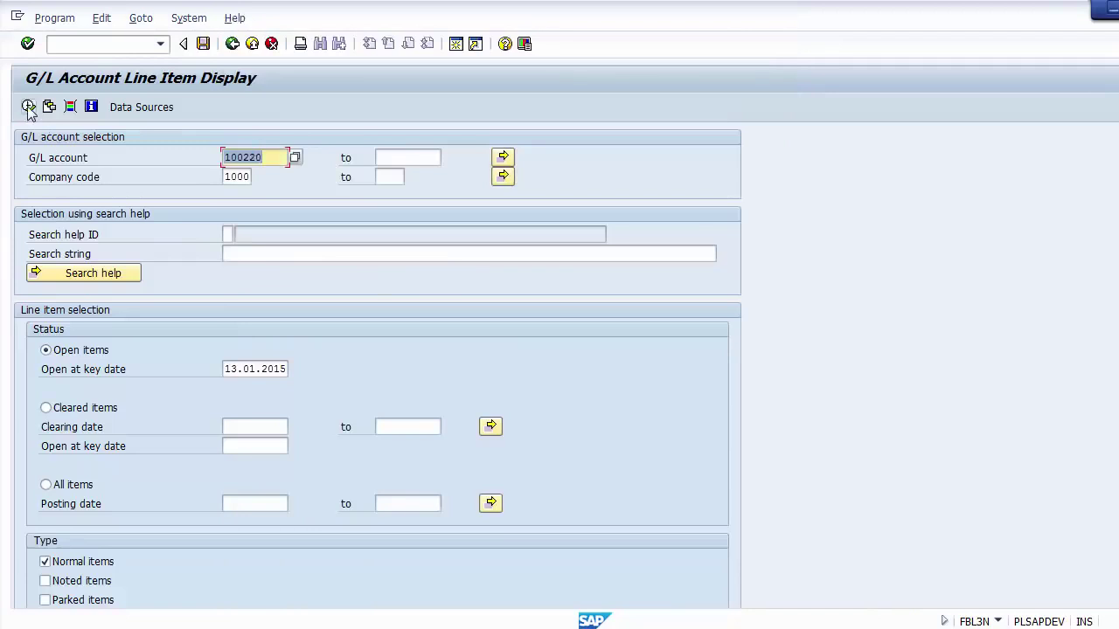
left_click(29, 107)
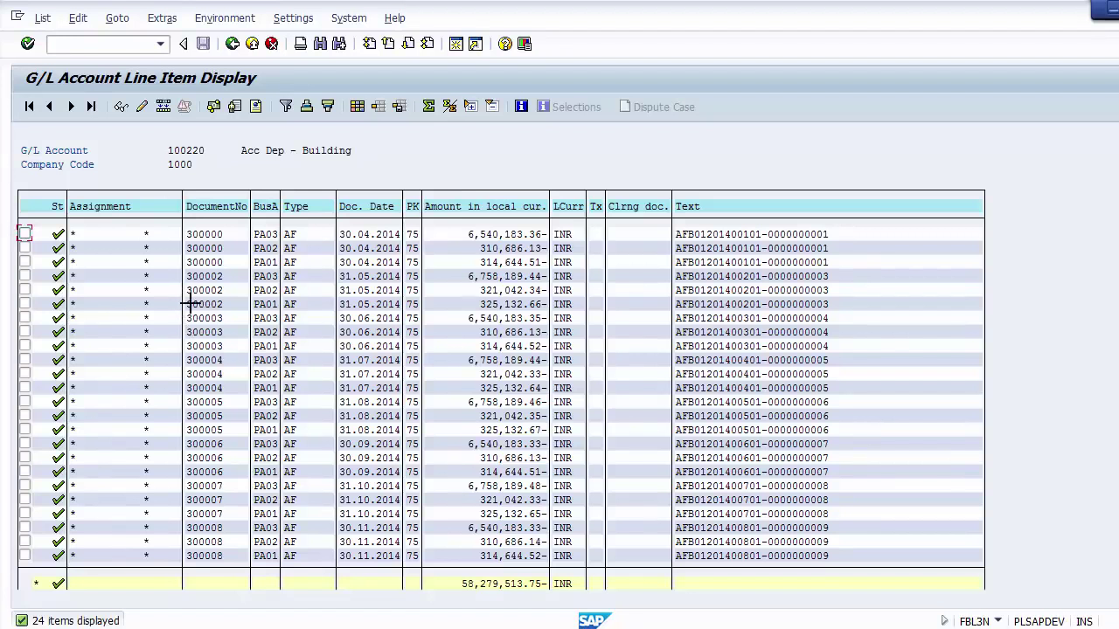
Copy the block of document numbers from 300004 to 300007 in the line item list, and return to the BSEG table selection
left_click_drag(189, 388, 225, 492)
key("ctrl+c")
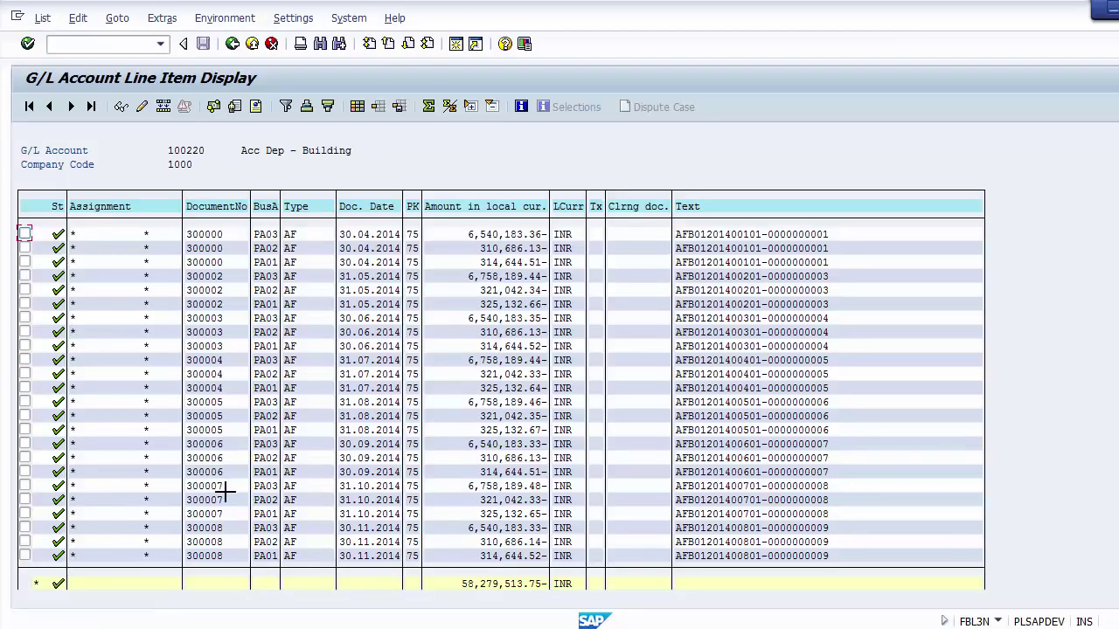
key("alt+Tab")
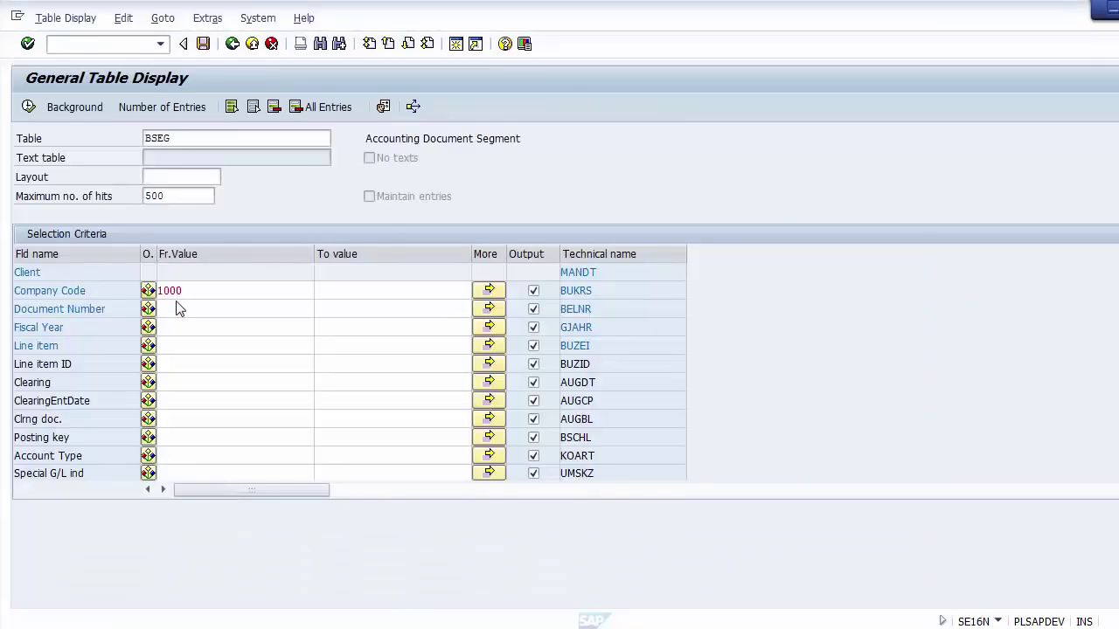
Paste the copied document numbers into the multiple selection for Document Number and accept them
left_click(176, 308)
left_click(200, 293)
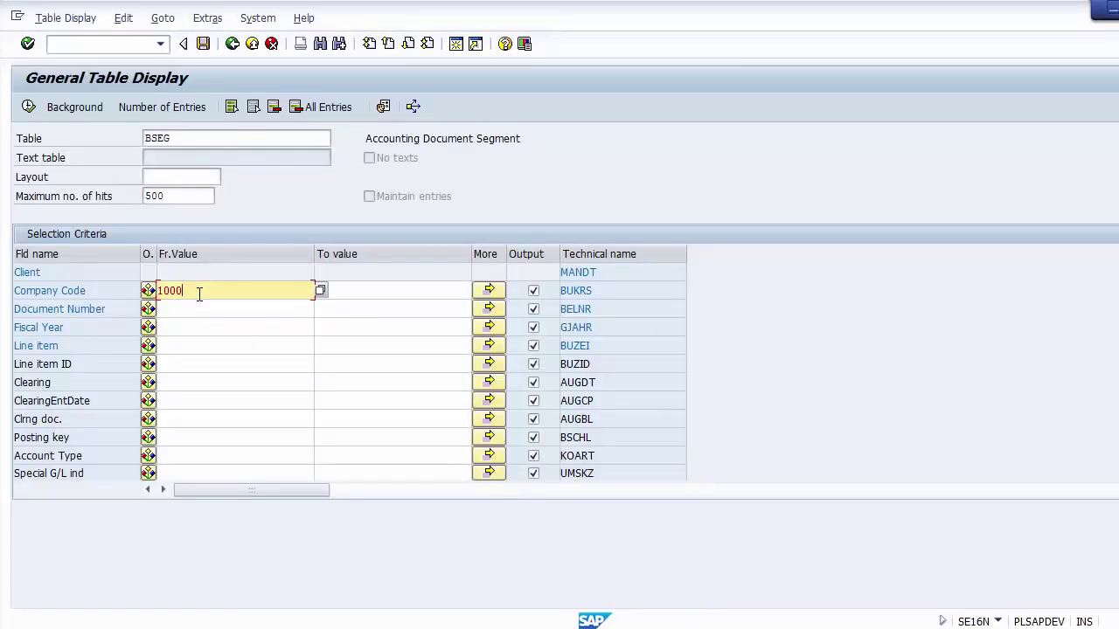
left_click(198, 307)
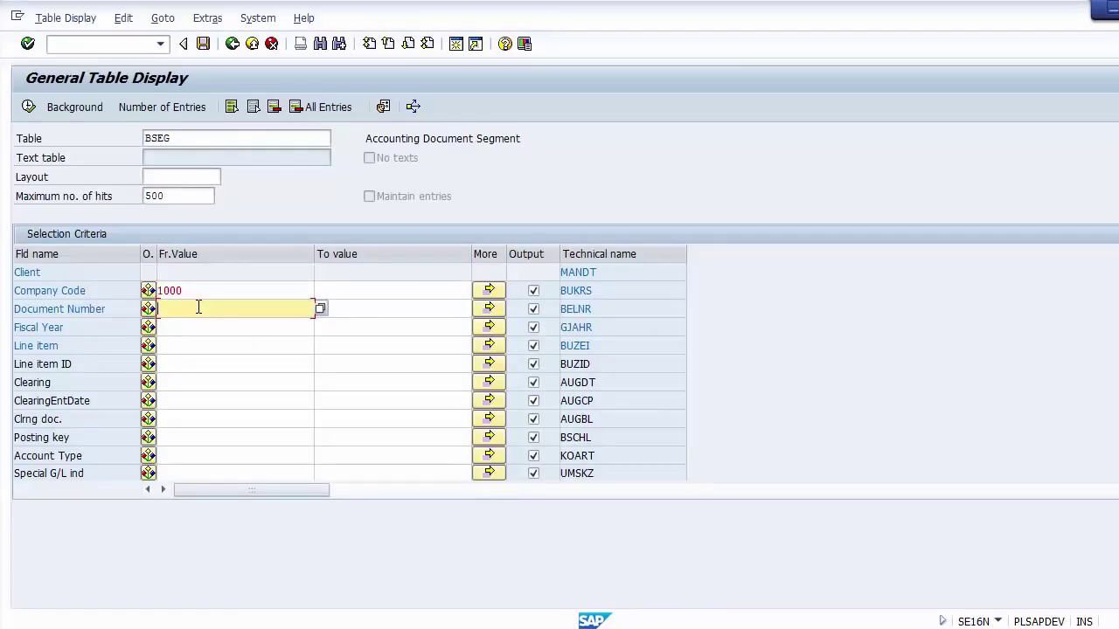
left_click(491, 313)
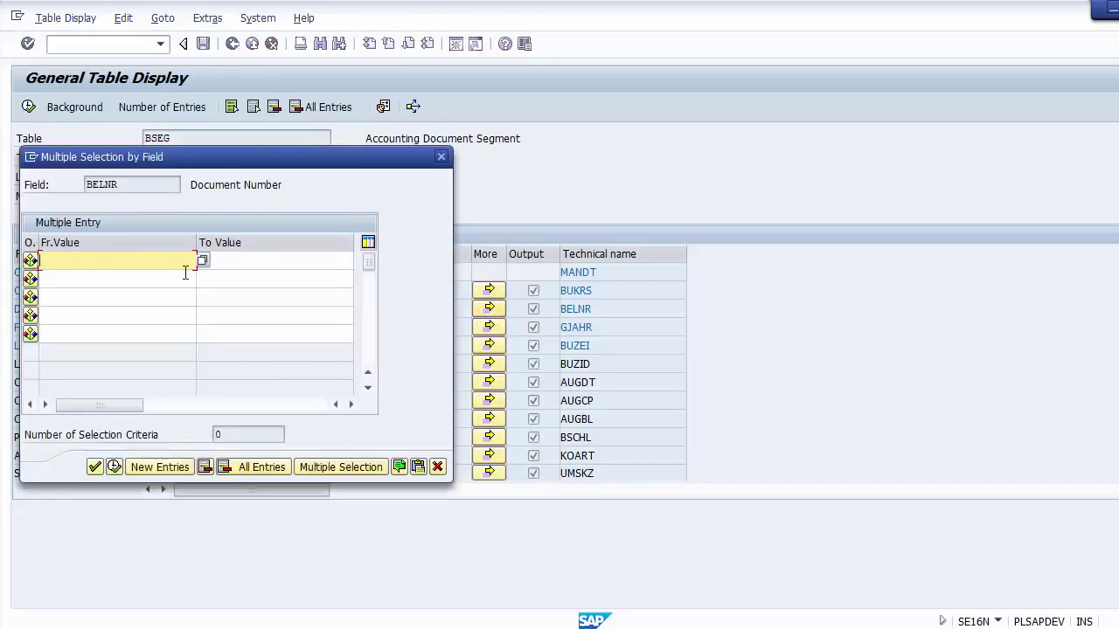
left_click(419, 469)
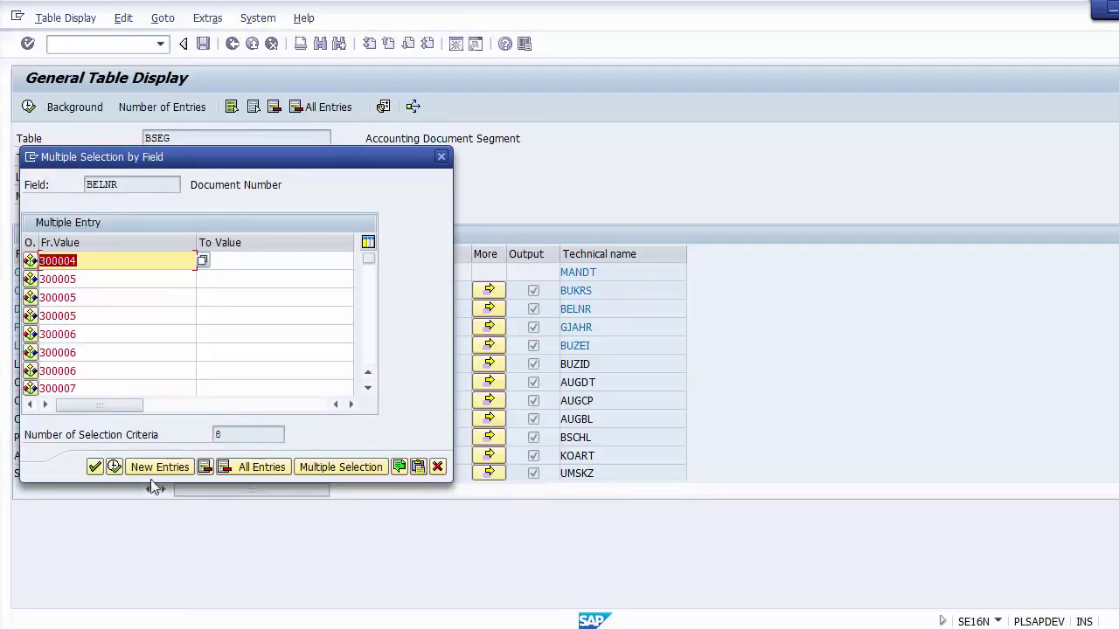
left_click(115, 467)
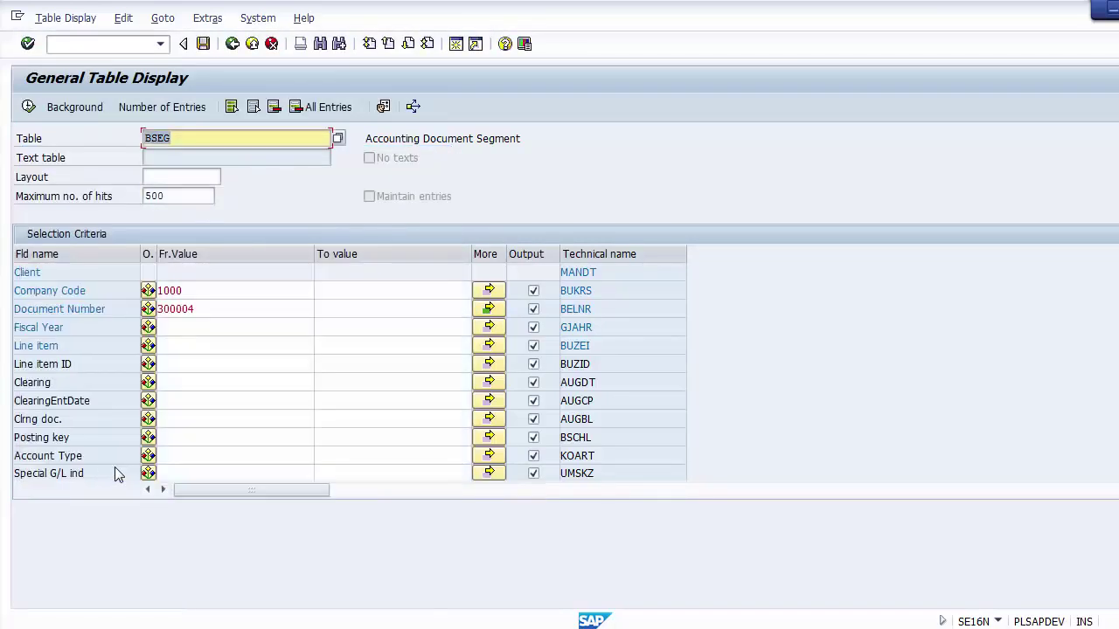
Set the fiscal year to 2014 and display the matching BSEG entries
left_click(218, 313)
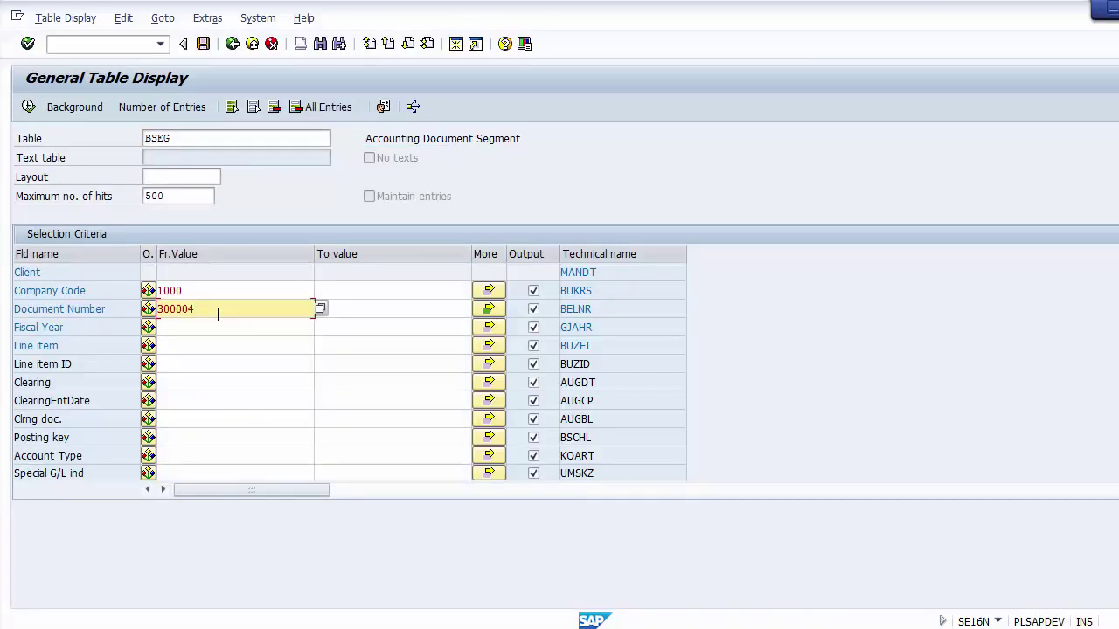
left_click(197, 327)
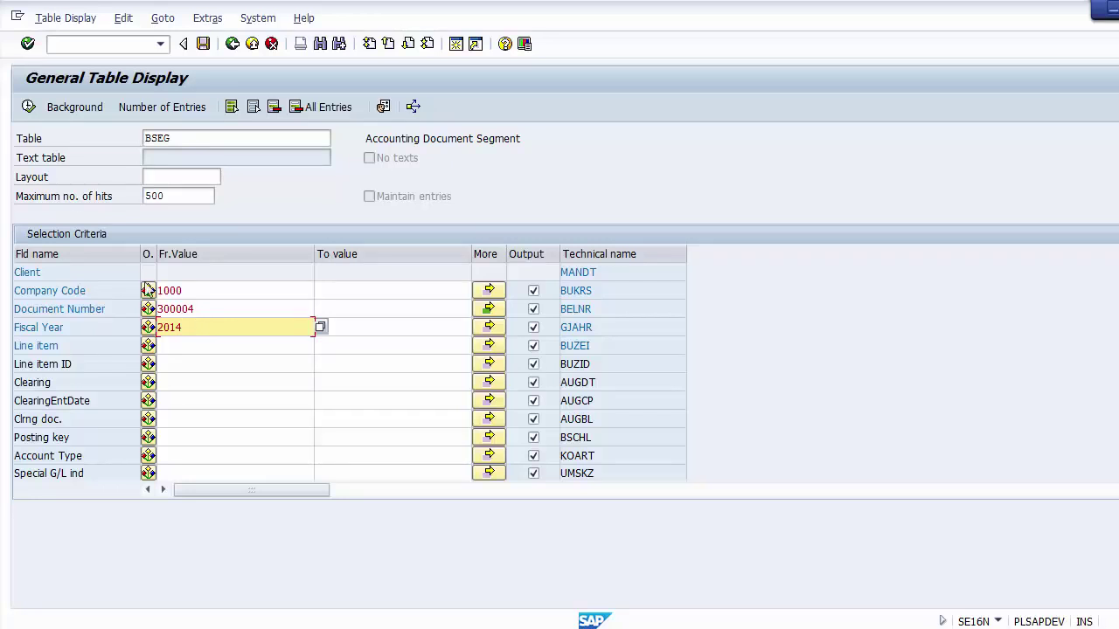
left_click(28, 109)
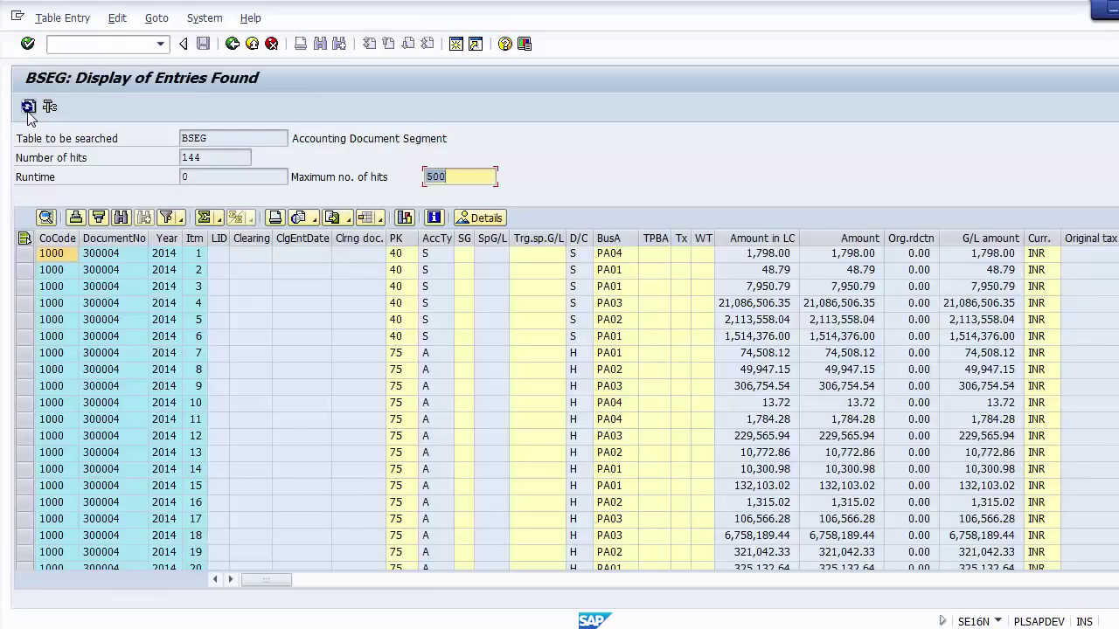
Examine the number of hits and the first line items of document 300004 in the BSEG results
left_click_drag(215, 157, 167, 158)
left_click(213, 157)
left_click(220, 154)
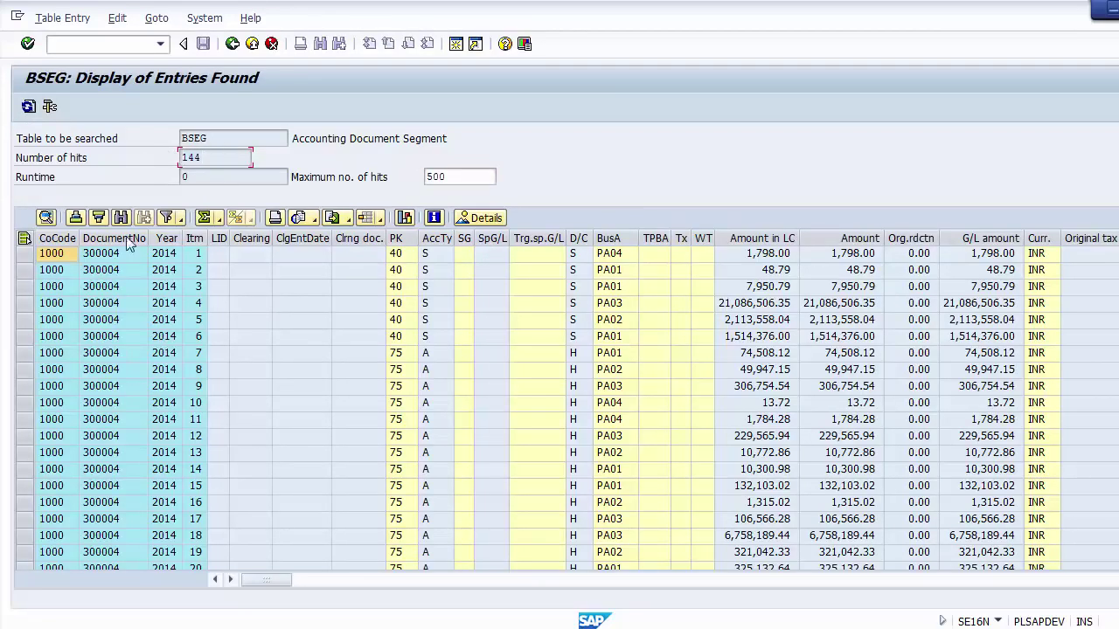
left_click(103, 256)
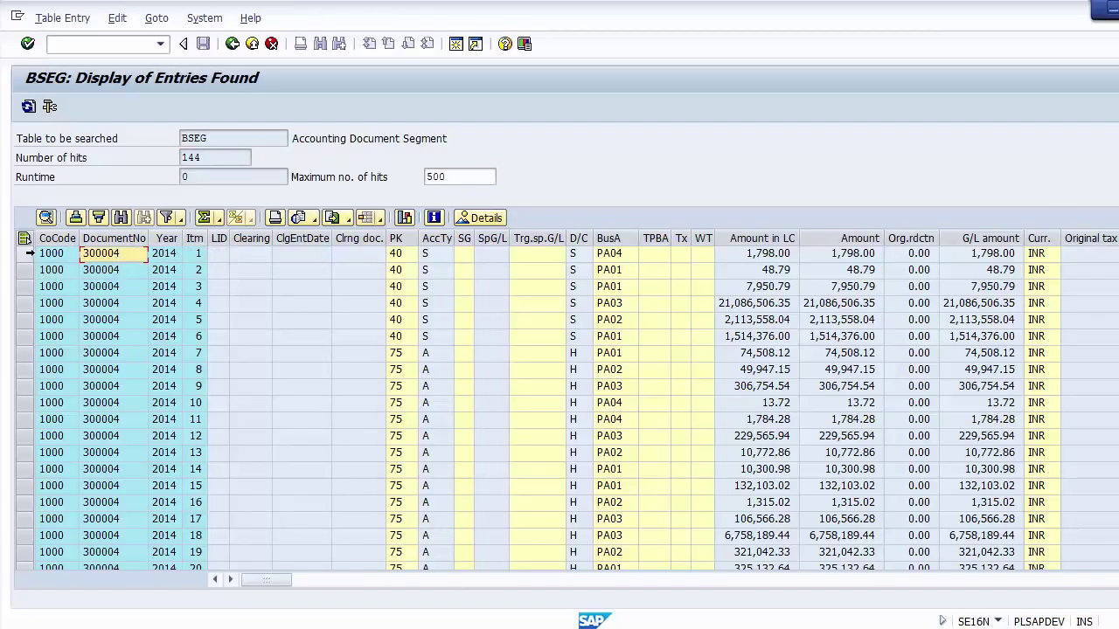
left_click(29, 253)
key("Down")
key("Down")
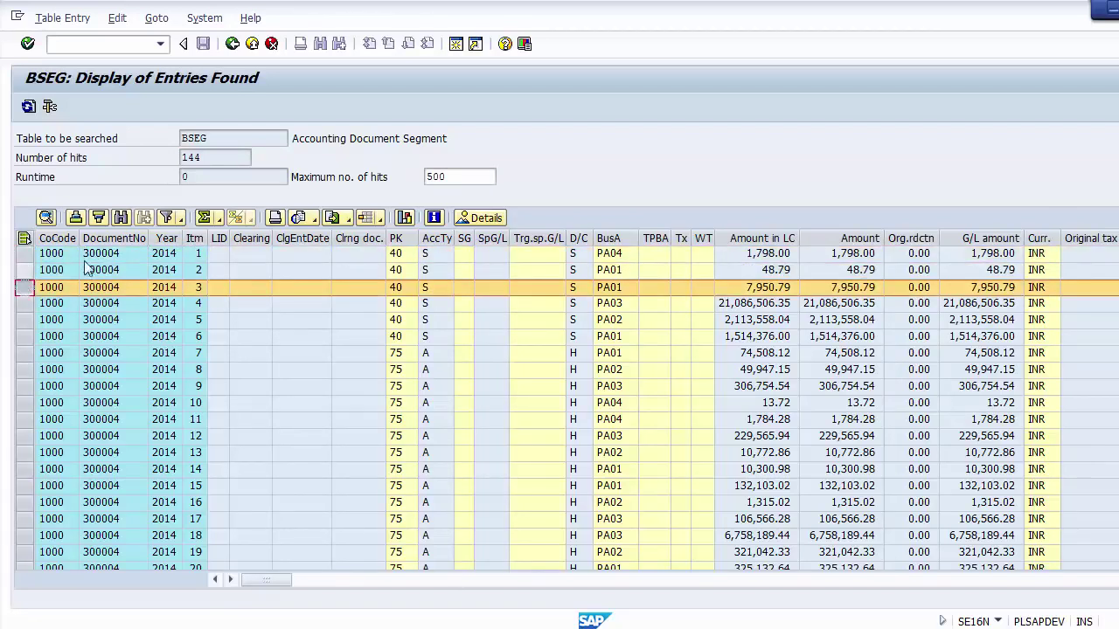
left_click(100, 254)
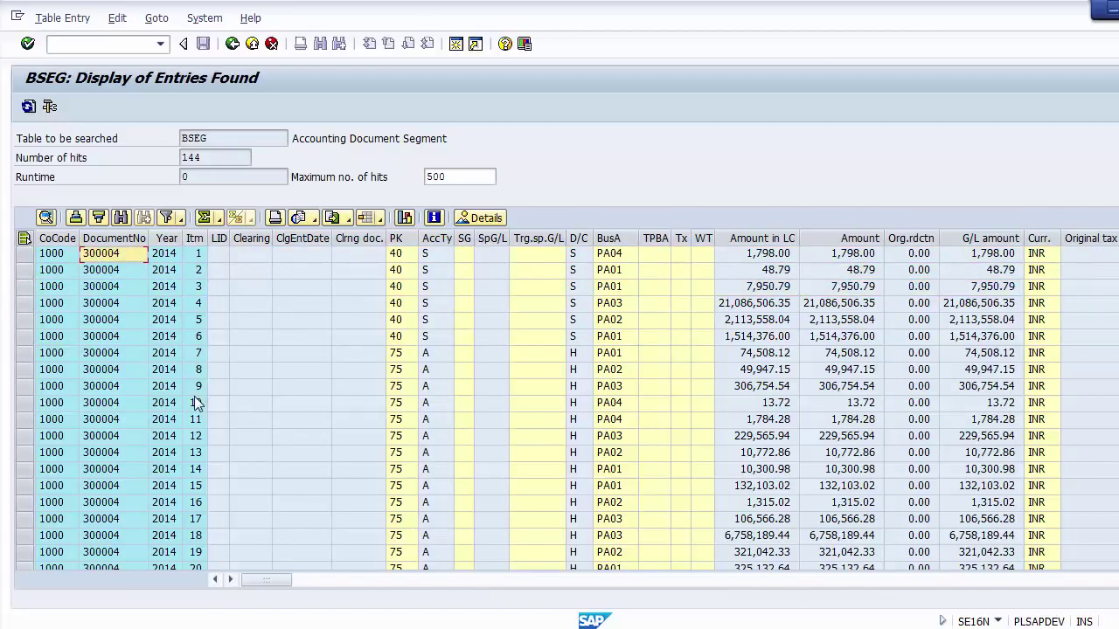
Examine the item numbers of document 300004 in the BSEG results, through to its last line item before document 300005 begins
left_click(116, 552)
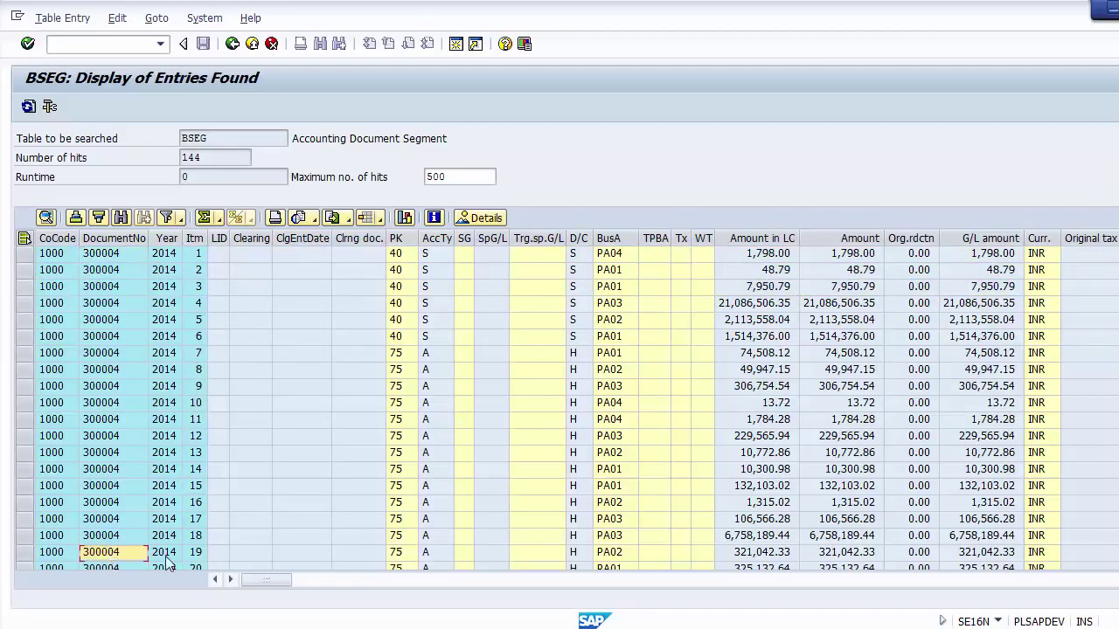
left_click(199, 254)
left_click(199, 271)
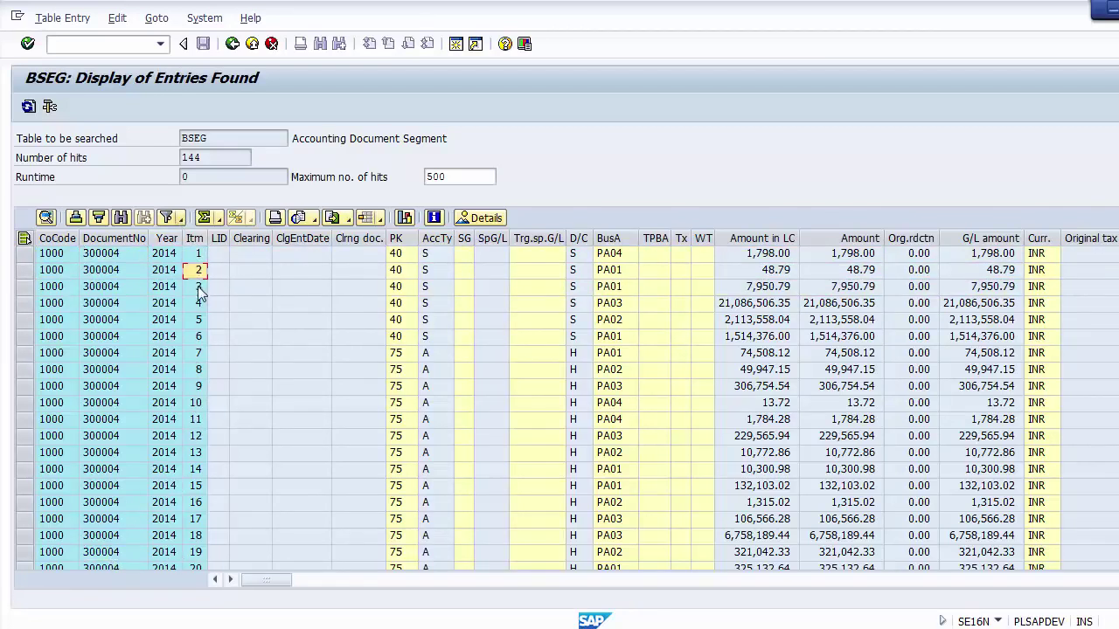
left_click(198, 287)
left_click(199, 303)
left_click(198, 320)
left_click(198, 336)
left_click(198, 354)
left_click(198, 370)
left_click(198, 387)
left_click(199, 403)
key("Page_Down")
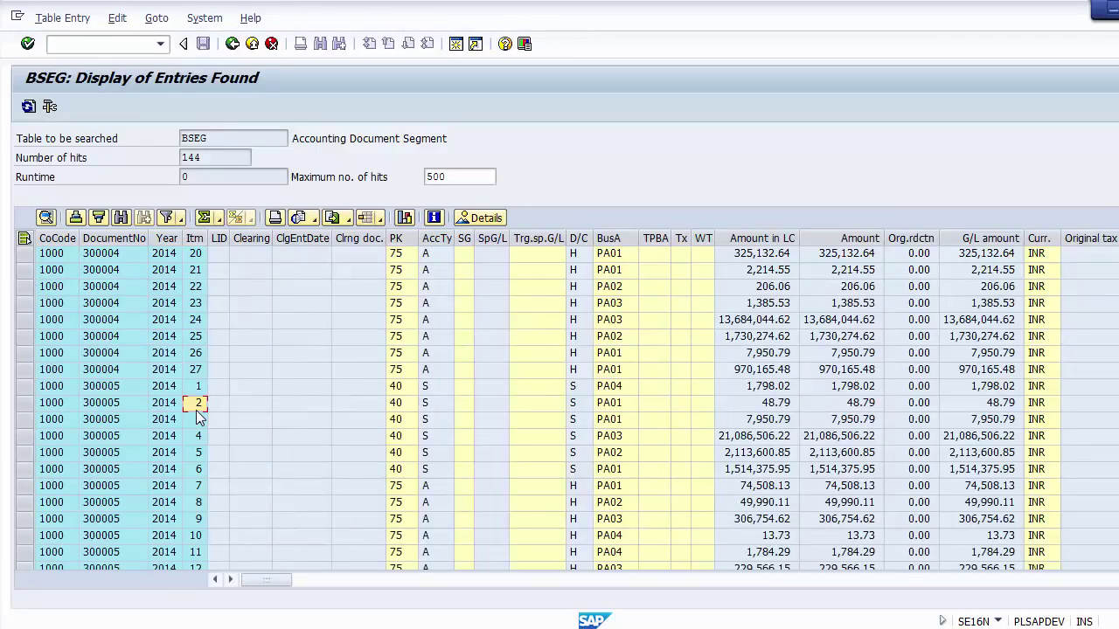
left_click(114, 373)
left_click(194, 373)
key("Home")
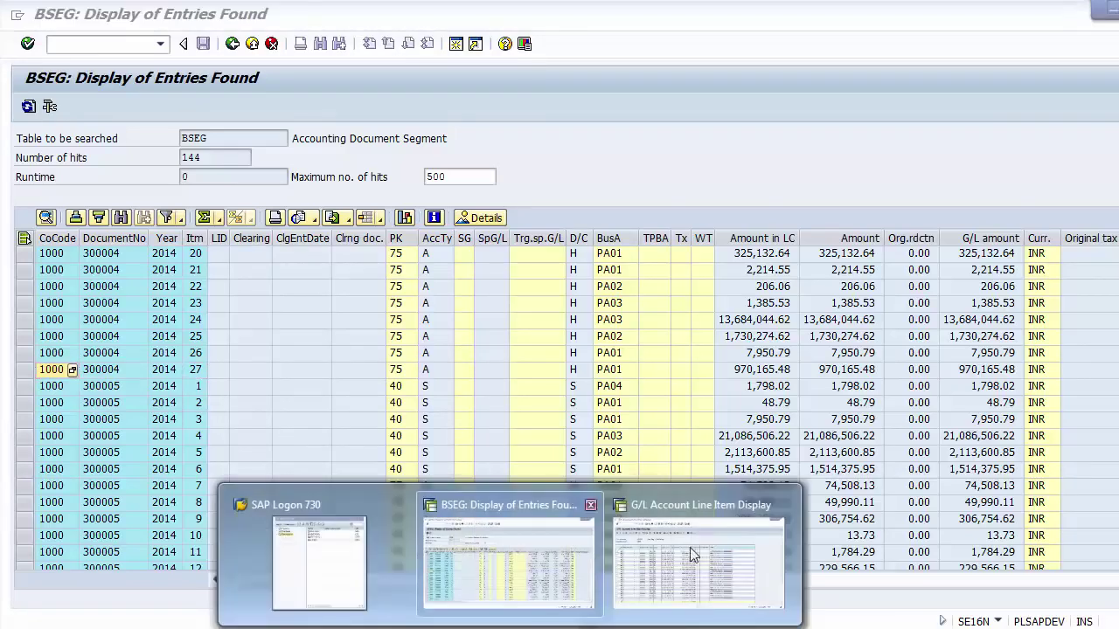
Replace the G/L account in the FBL3N selection with the AXIS CA Outgoing account of company code 1000 and display its line items
left_click(699, 538)
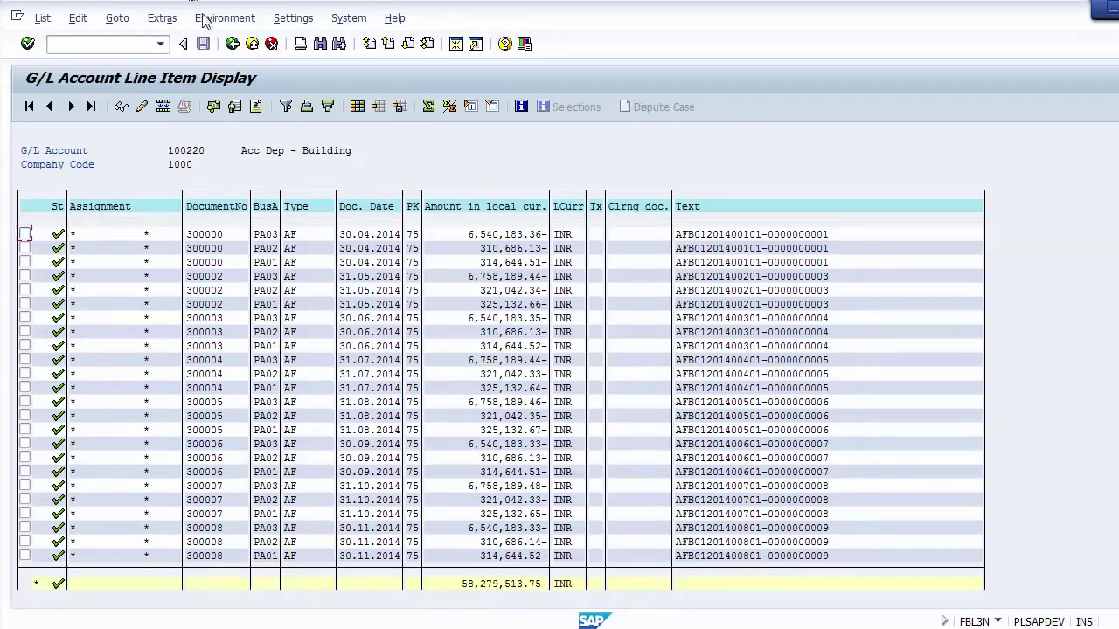
left_click(232, 45)
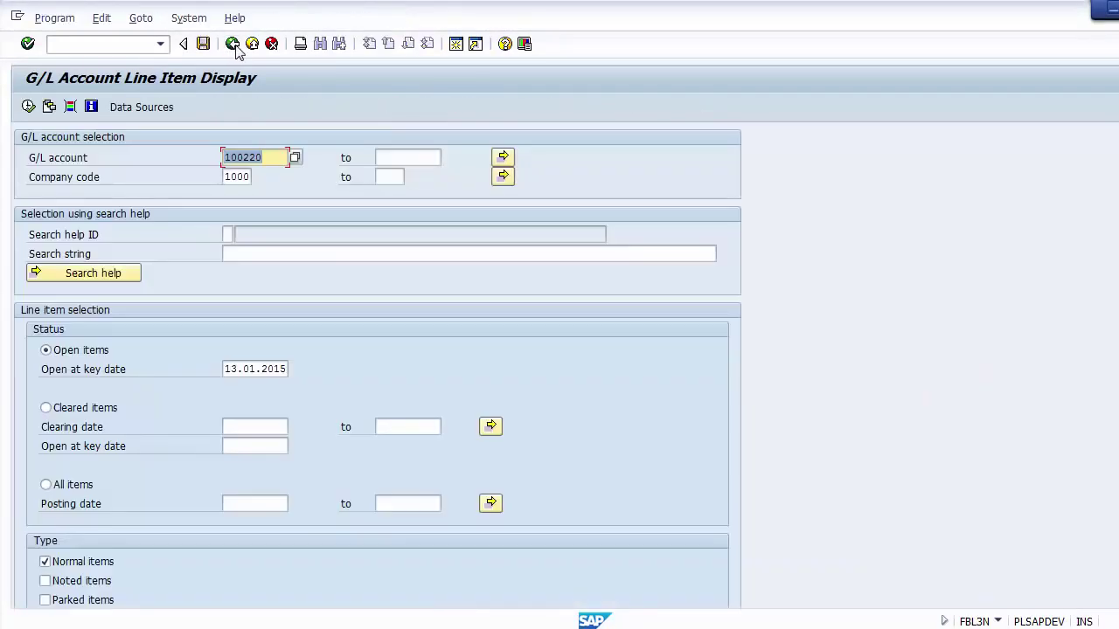
key("Delete")
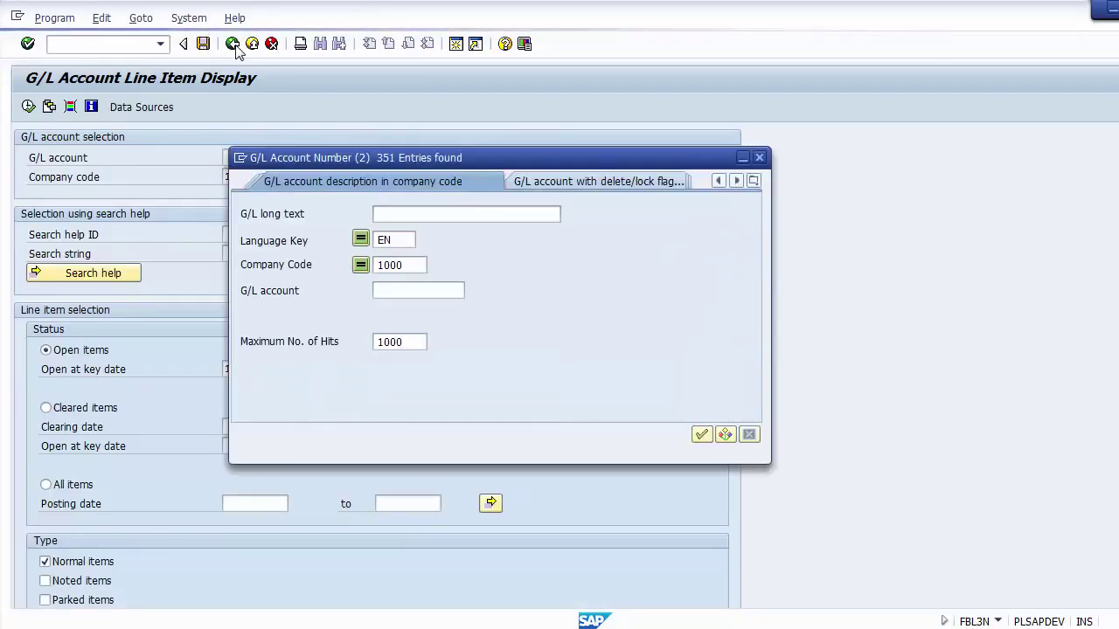
key("Return")
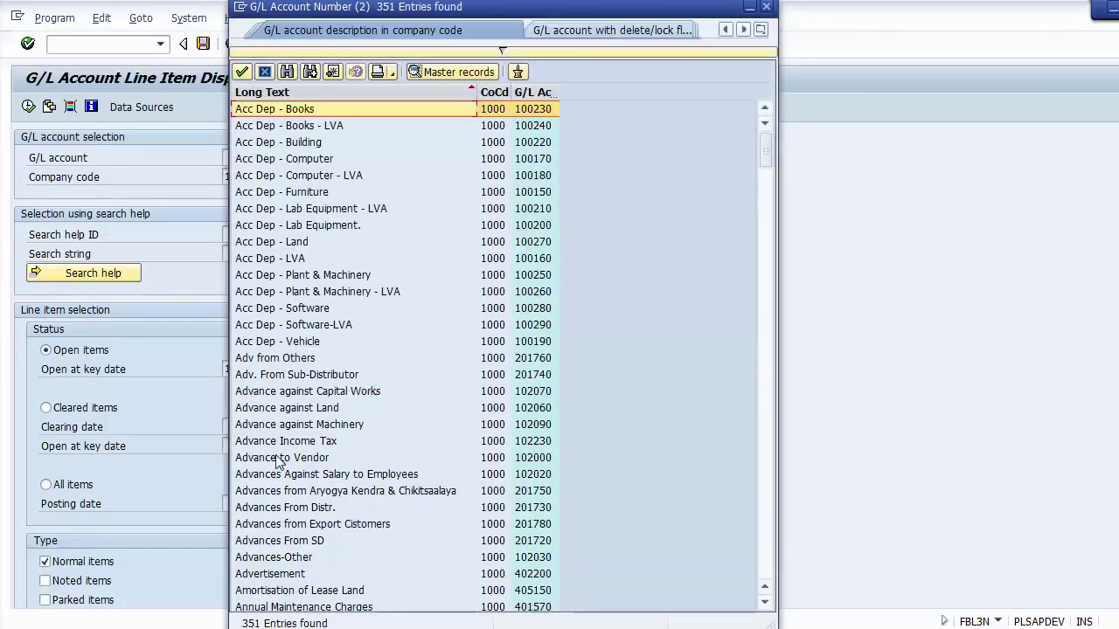
scroll(267, 582, "down", 10)
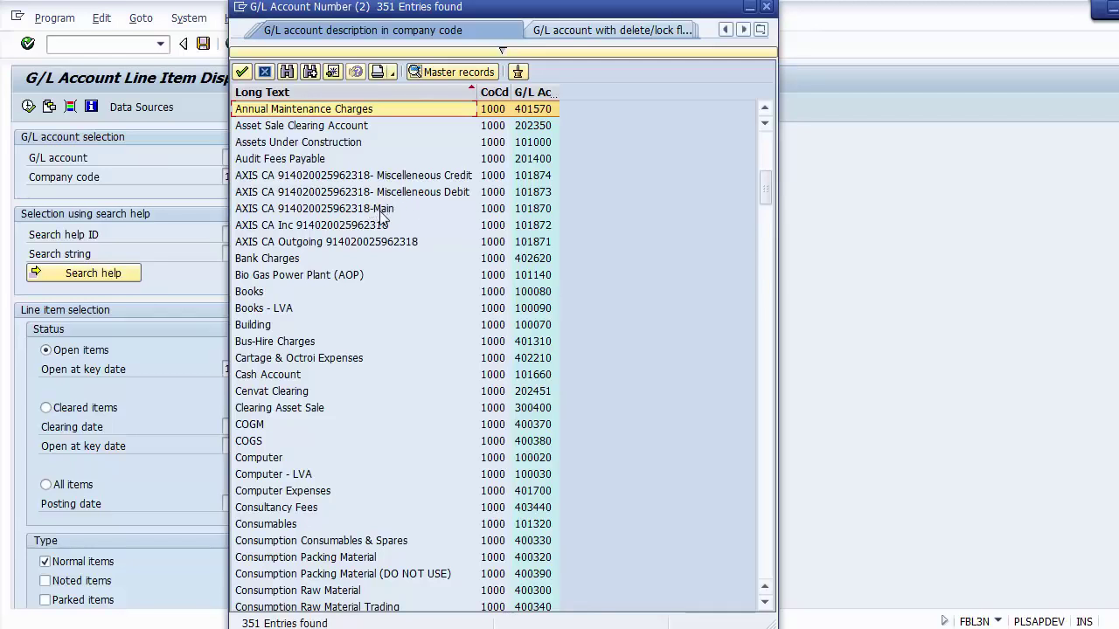
left_click_drag(381, 213, 372, 238)
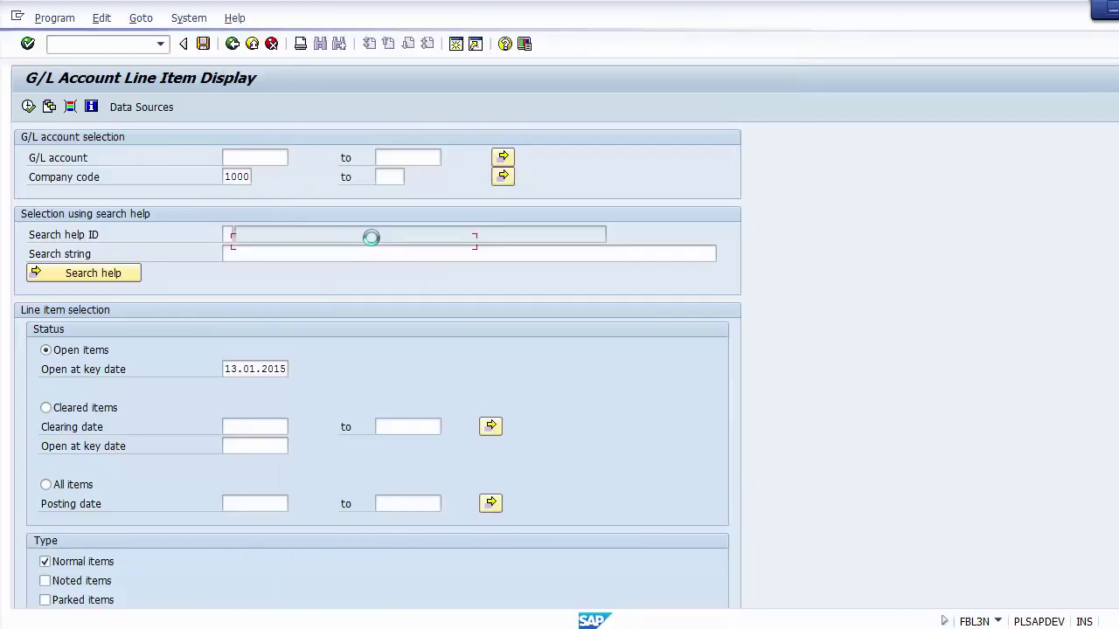
left_click(29, 105)
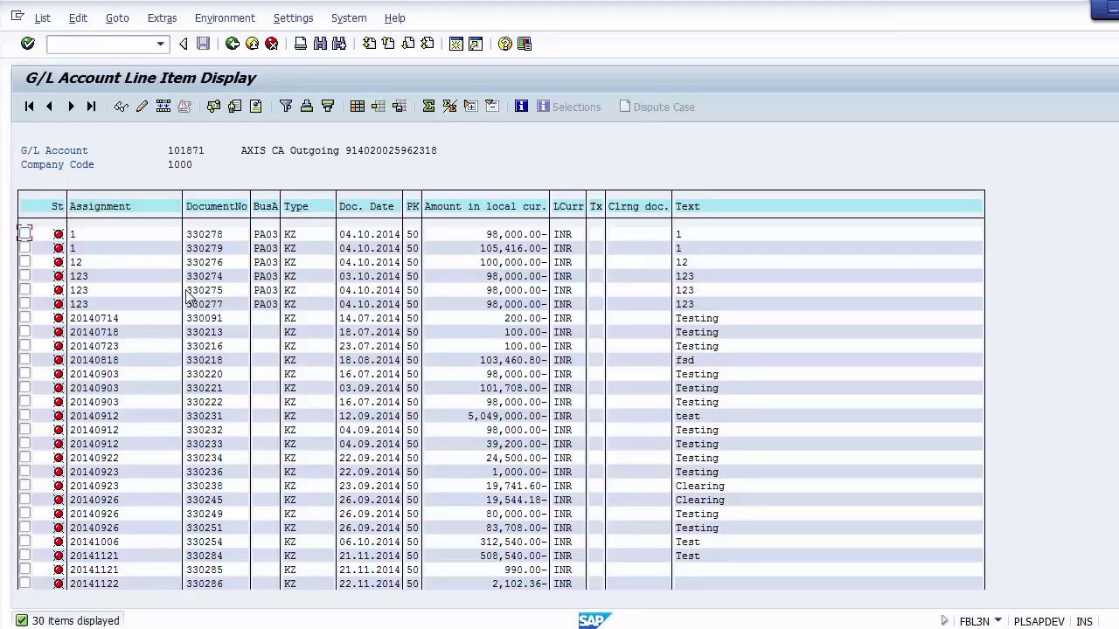
Copy the block of document numbers from 330275 to 330221 in the line item list, and return to the BSEG table selection
key("ctrl+y")
left_click_drag(187, 290, 234, 393)
key("ctrl+c")
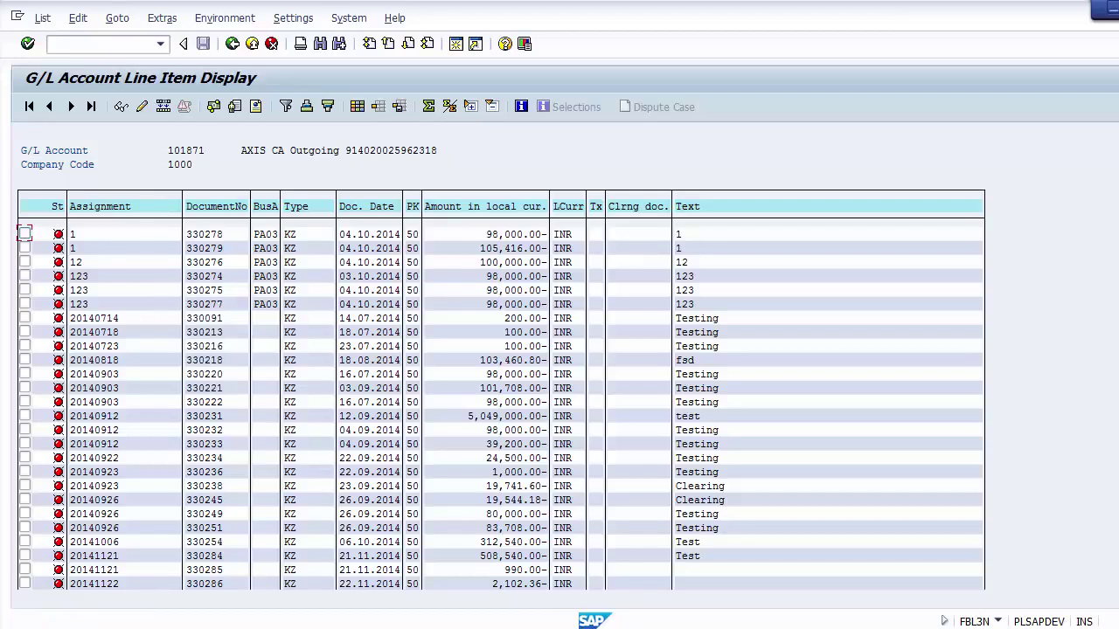
key("alt+Tab")
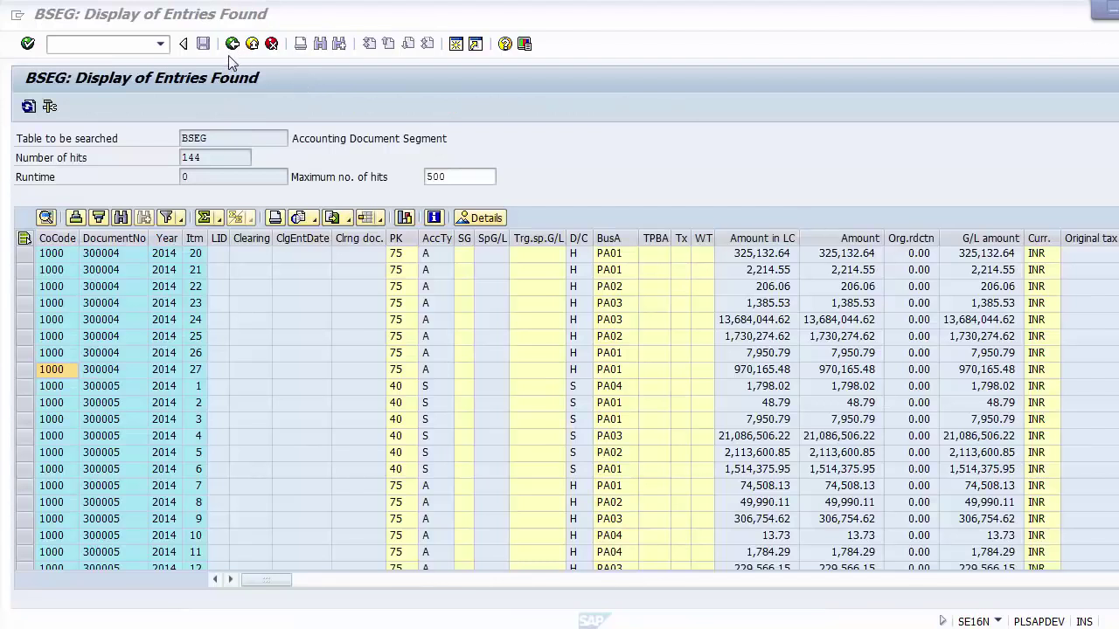
left_click(232, 43)
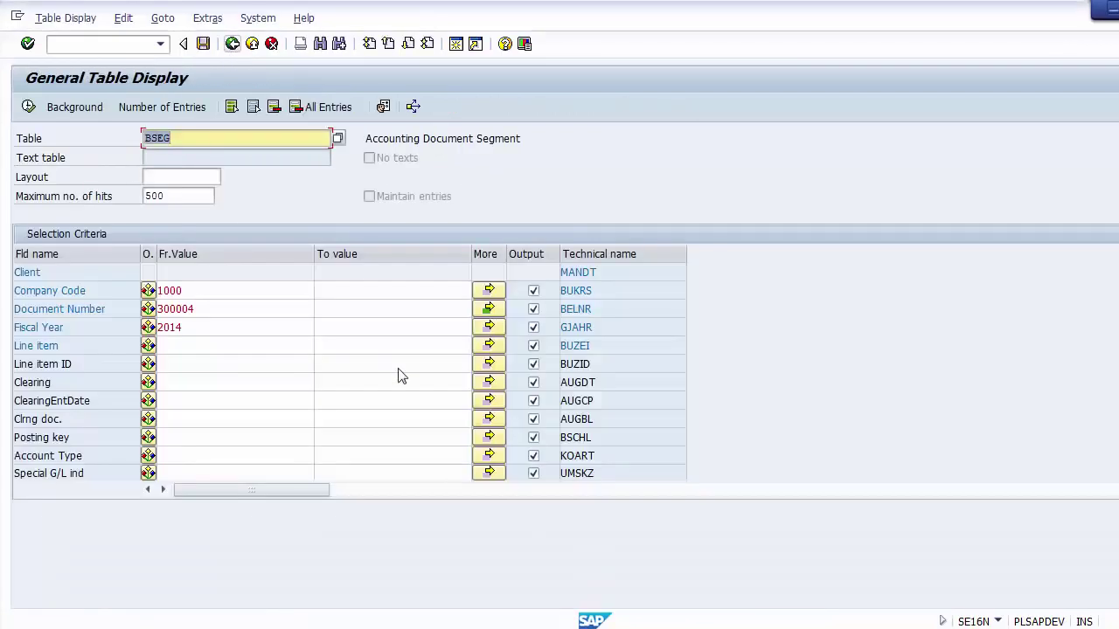
Replace all Document Number entries in the multiple selection with the copied numbers and display the matching BSEG entries for 2014
left_click(491, 312)
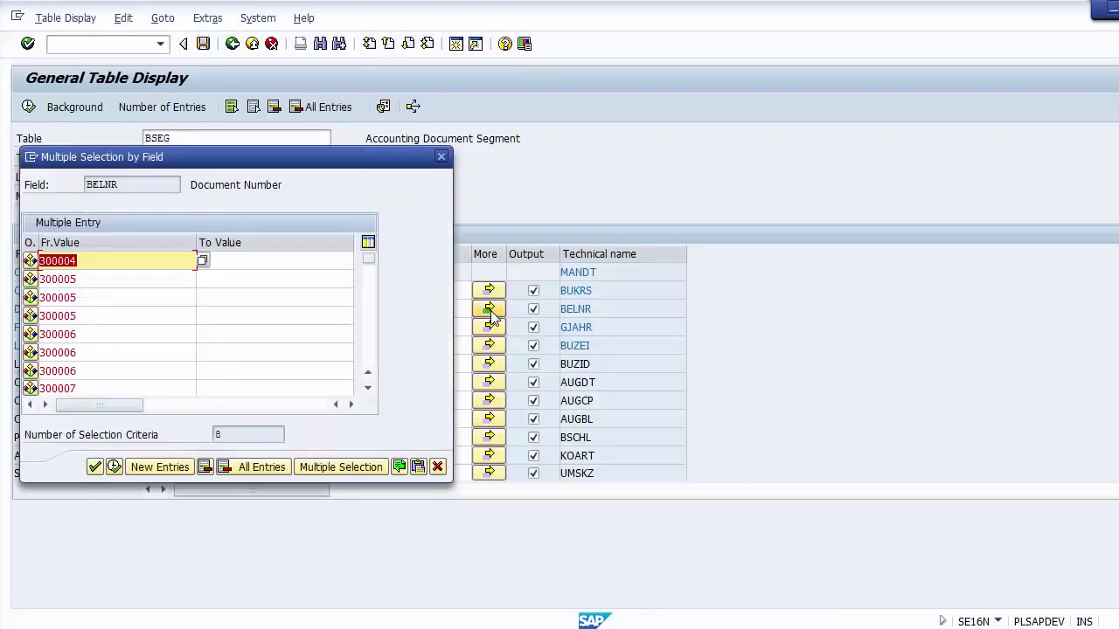
left_click(241, 471)
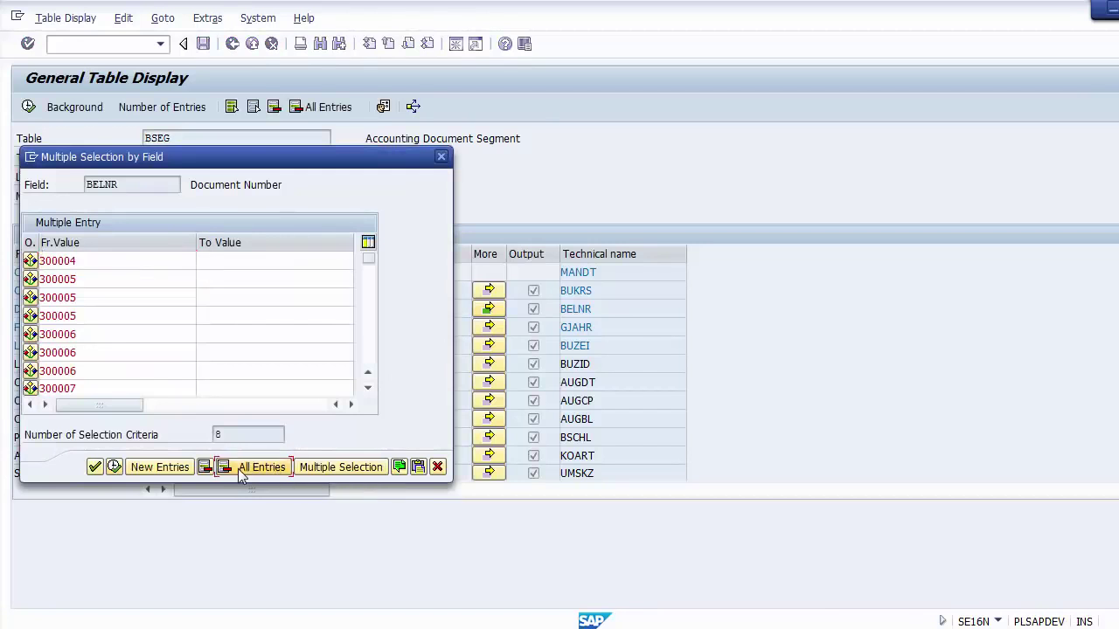
left_click(417, 466)
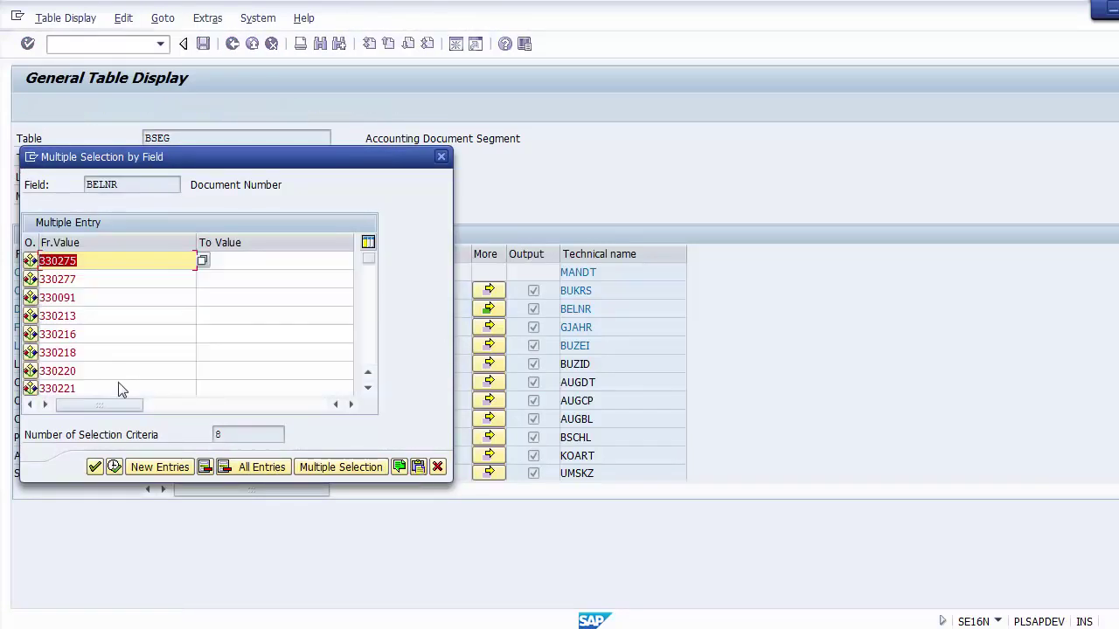
left_click(114, 467)
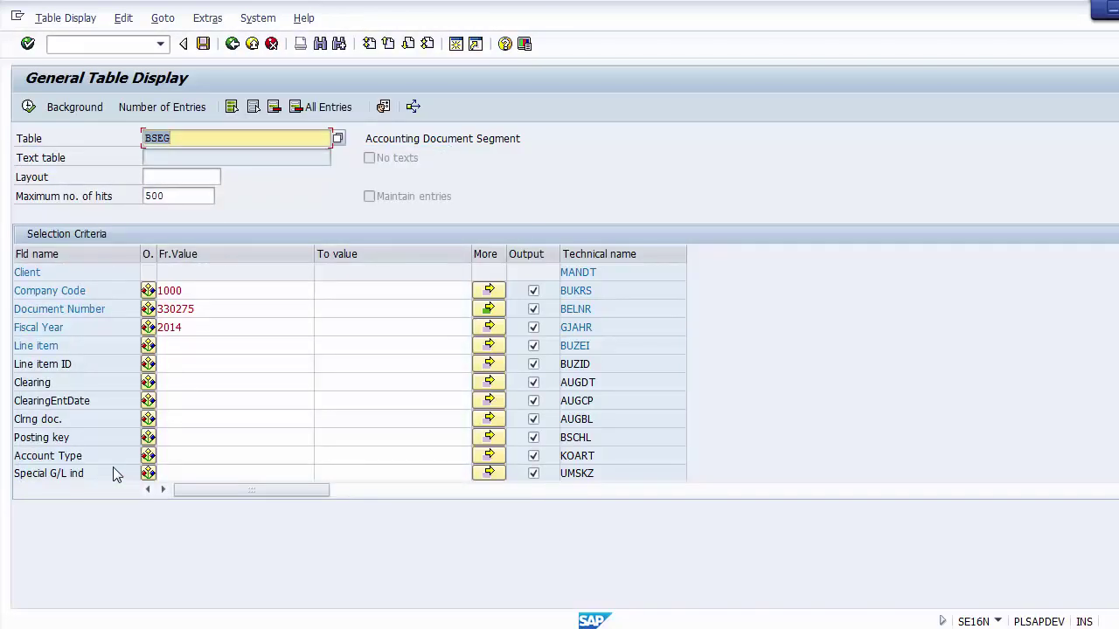
left_click(28, 106)
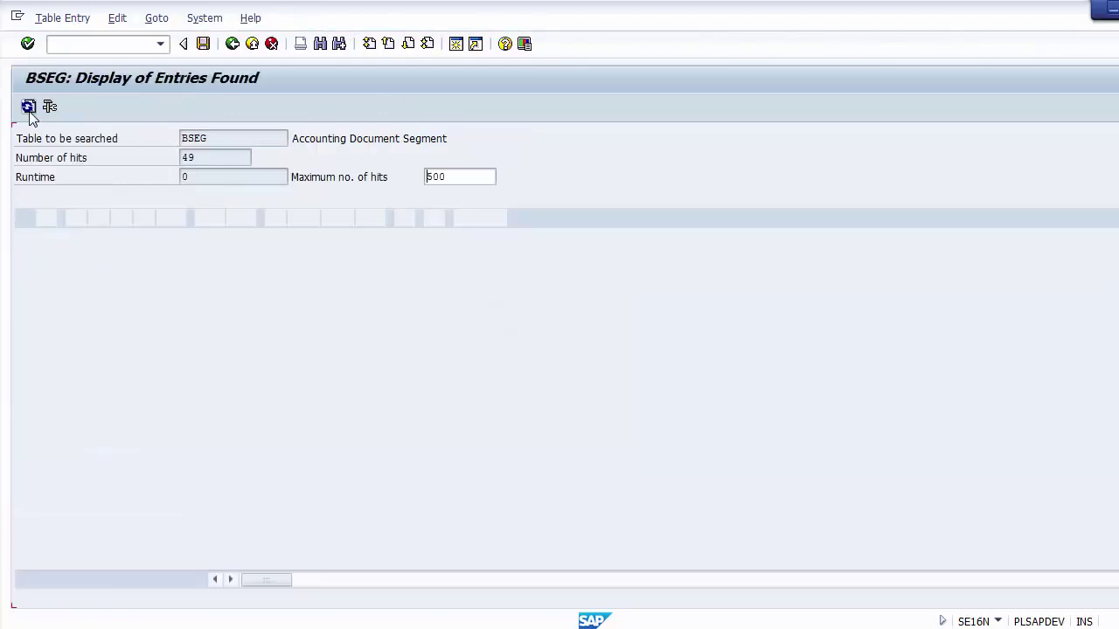
Examine the number of hits and the item numbers of document 330091 in the BSEG results
left_click(202, 158)
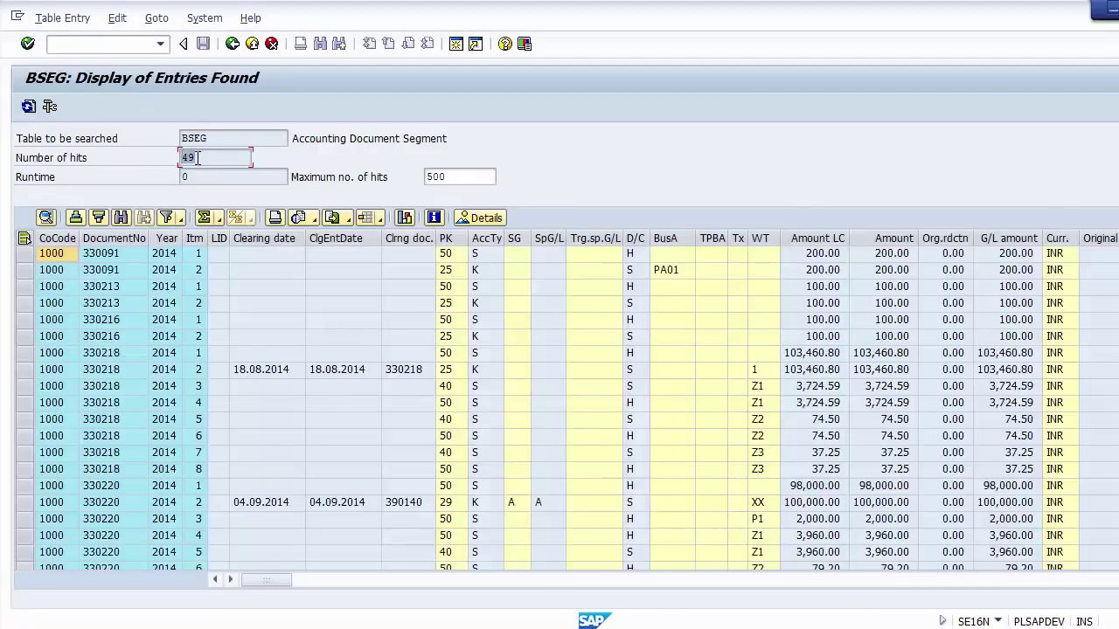
left_click(95, 255)
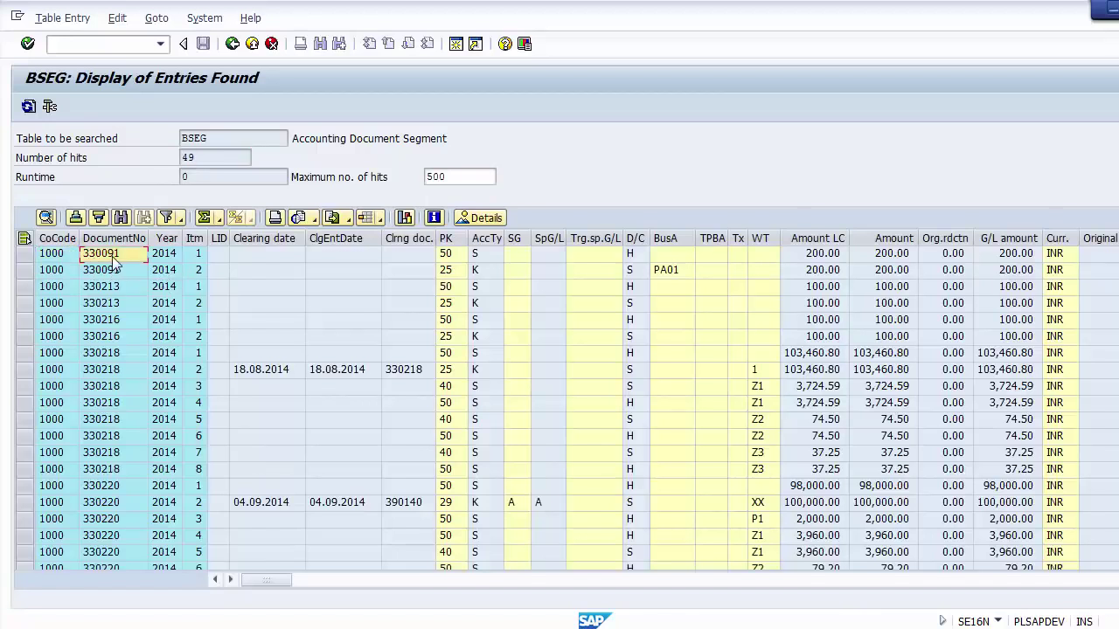
left_click(104, 268)
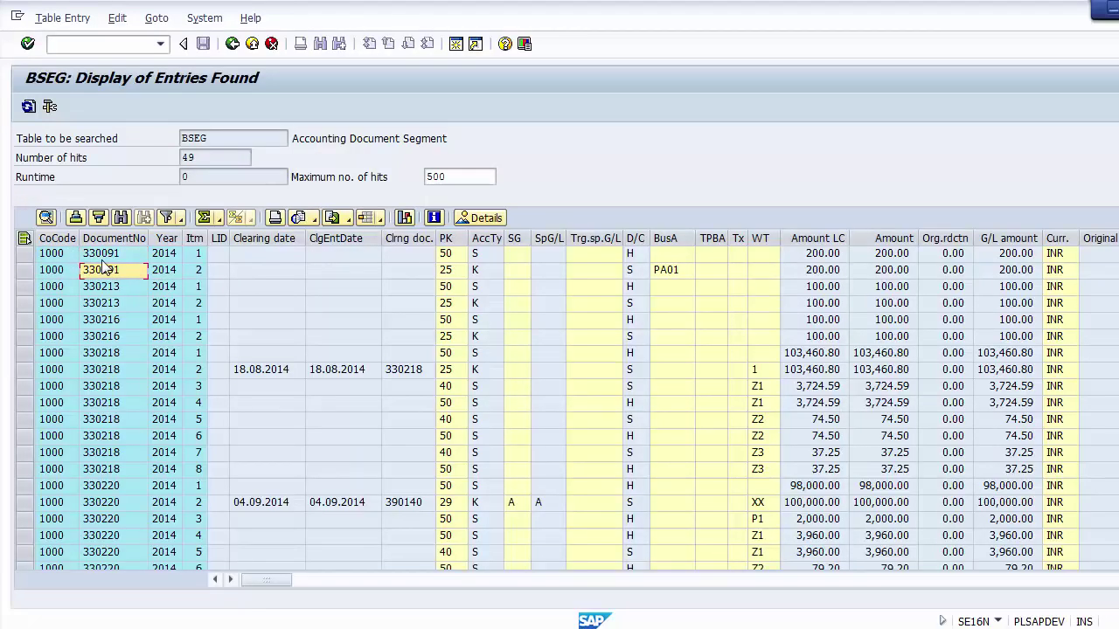
left_click(103, 261)
left_click(127, 273)
left_click(127, 256)
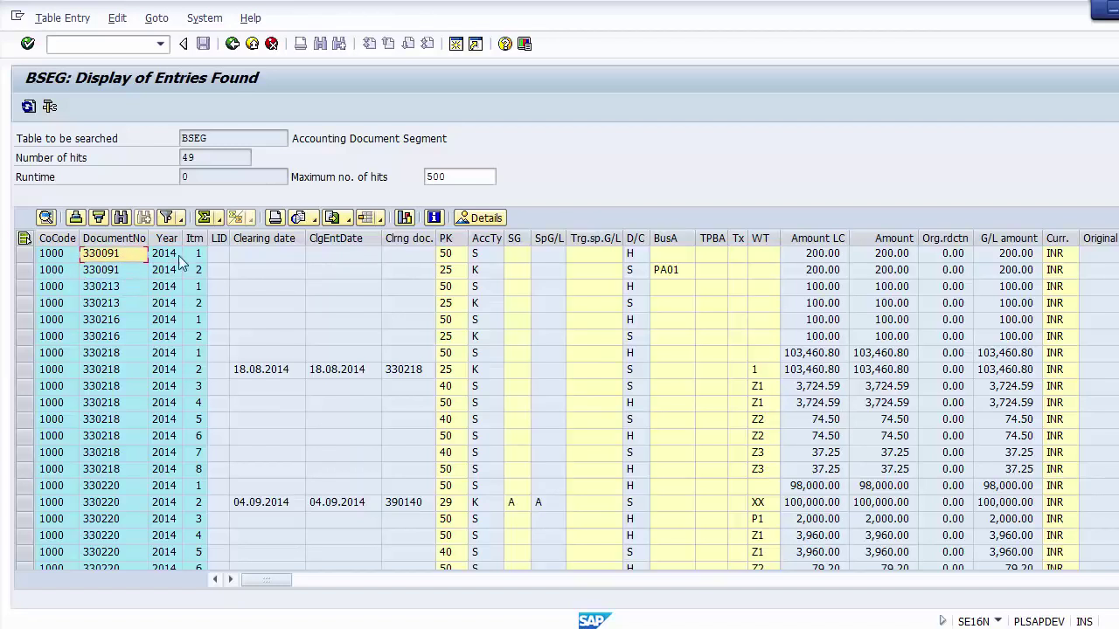
left_click(199, 256)
left_click(198, 272)
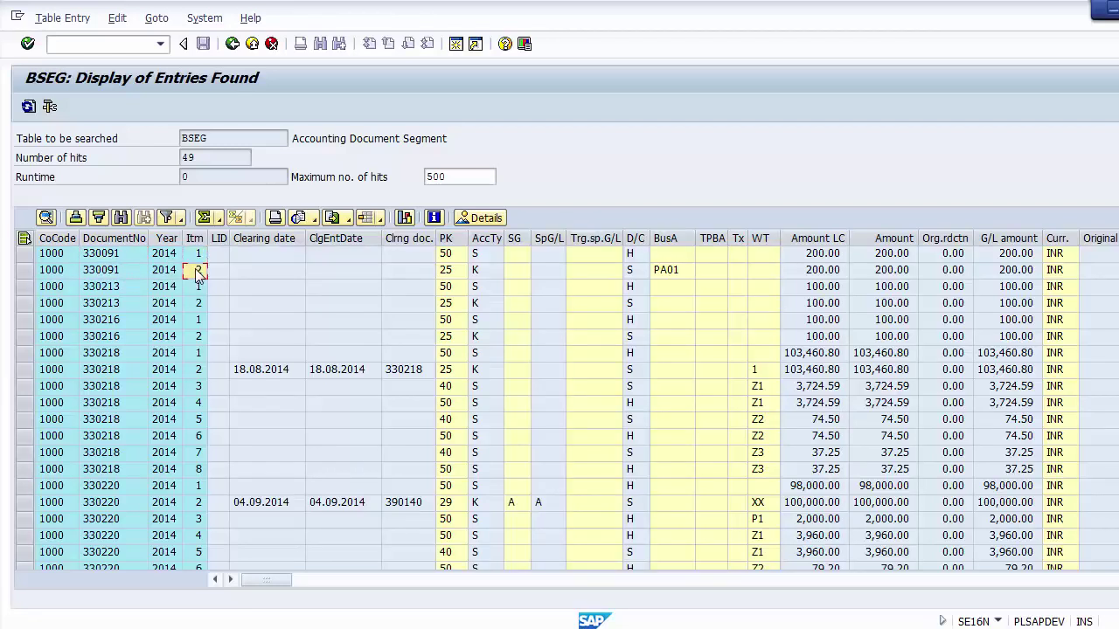
Check the posting keys and account types of the two line items of document 330091
double_click(449, 262)
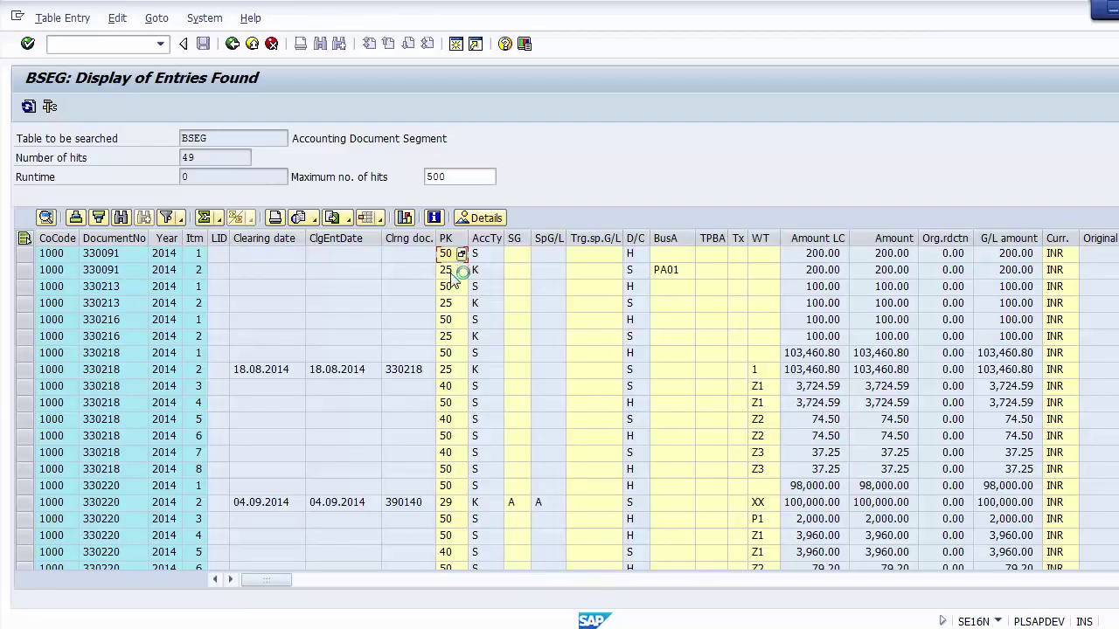
left_click(450, 271)
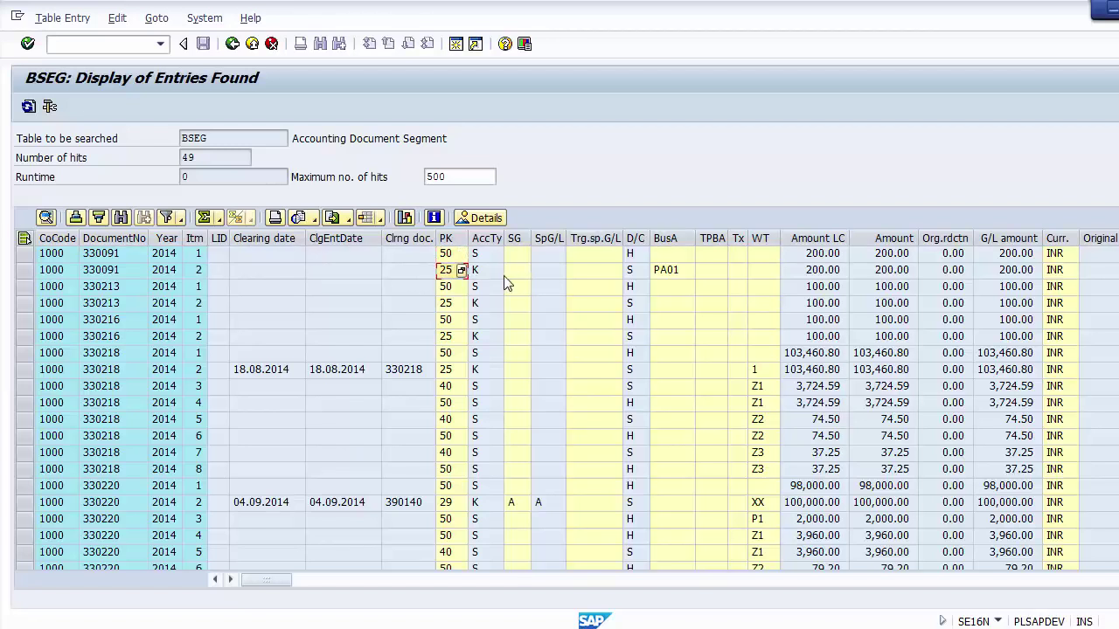
left_click(489, 275)
left_click(479, 259)
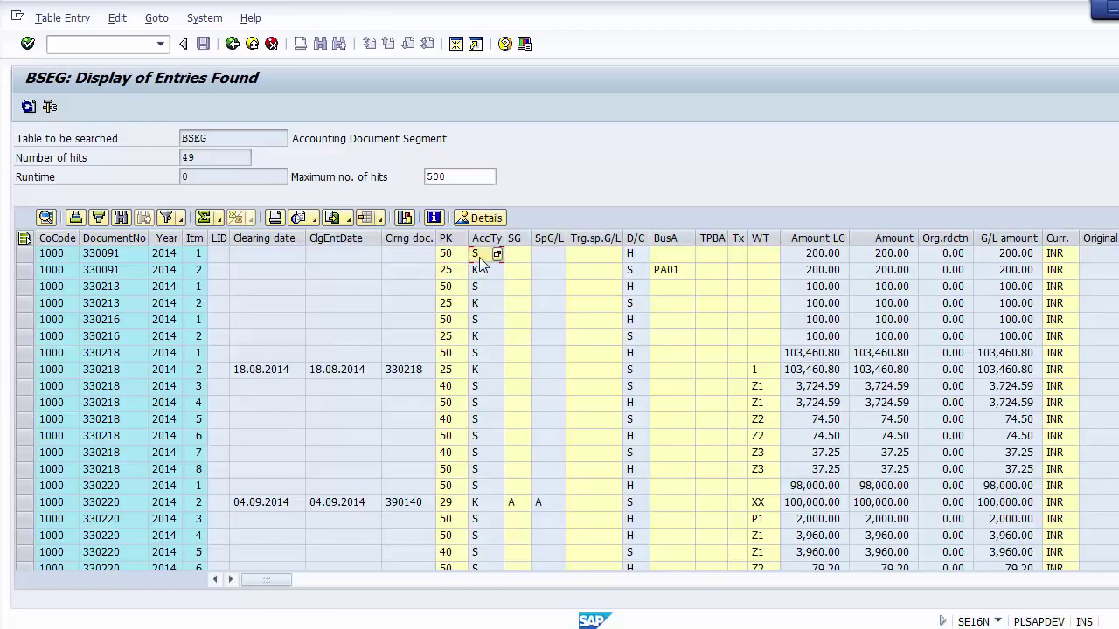
Compare the debit/credit indicators of the two line items of document 330091
left_click(669, 278)
key("Left")
key("Up")
key("Down")
key("Up")
key("Down")
key("Up")
key("Down")
key("Up")
key("Down")
key("Up")
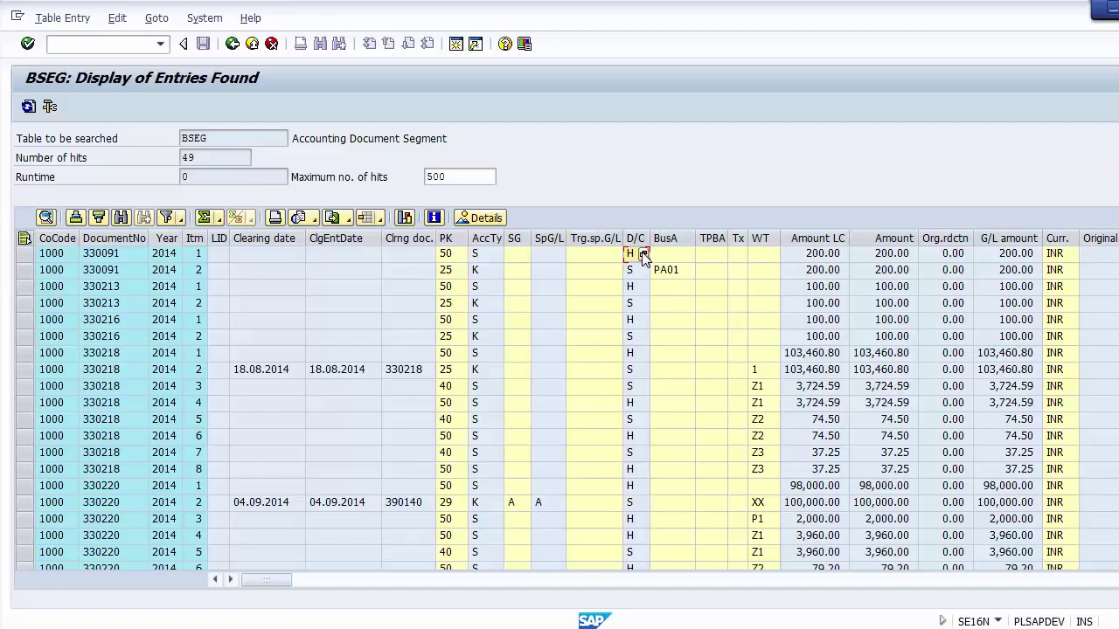
Look up the meanings of debit/credit indicators H and S in the list of possible values, and close it
left_click(643, 253)
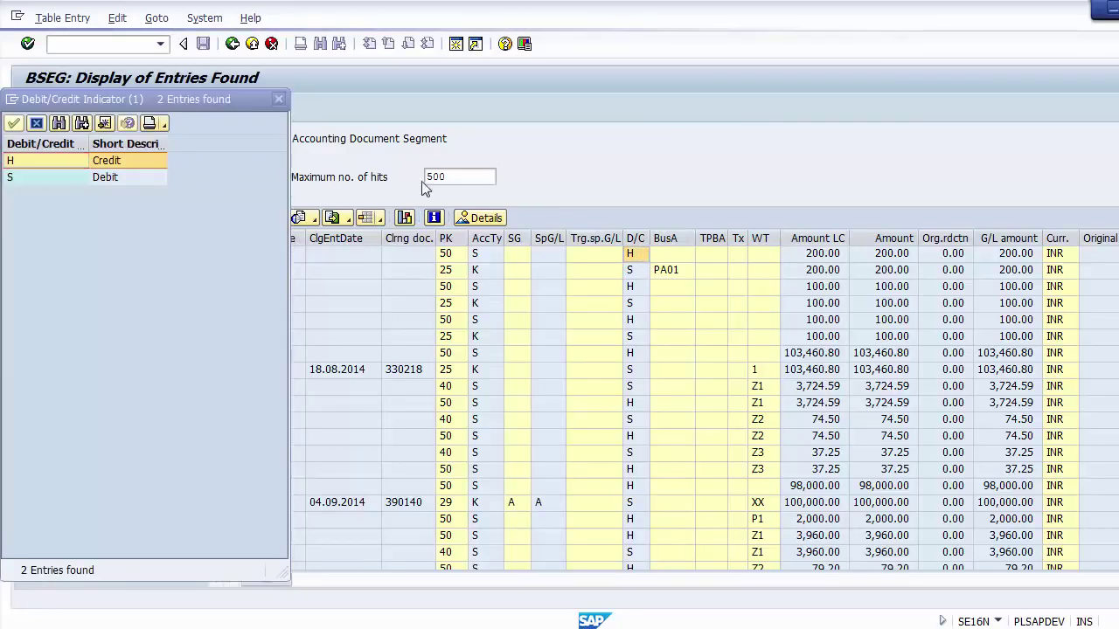
left_click(129, 163)
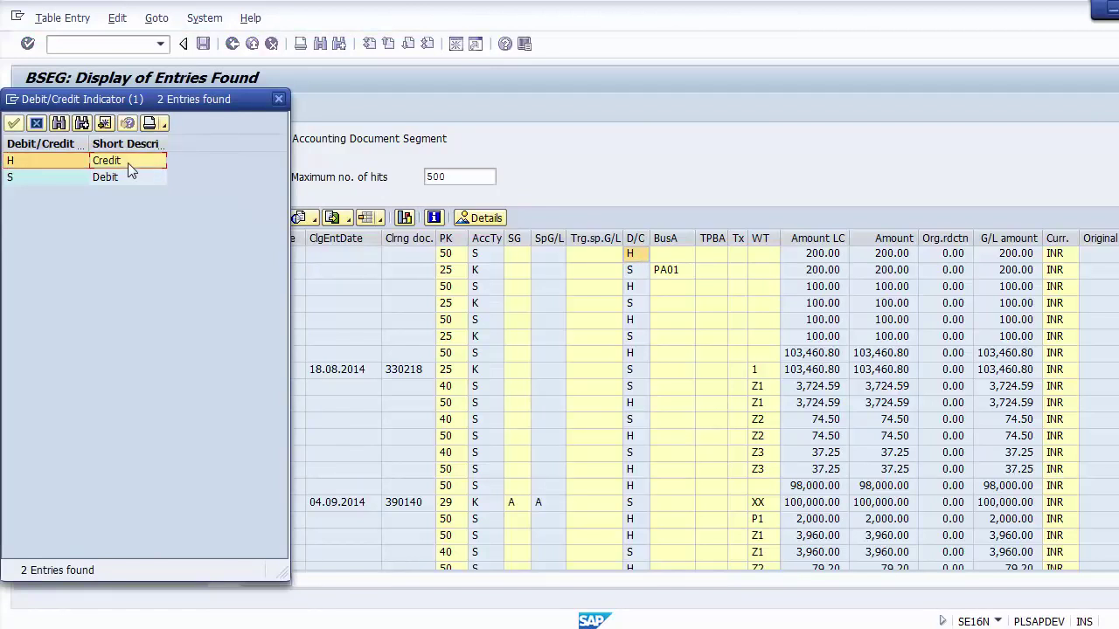
left_click(112, 178)
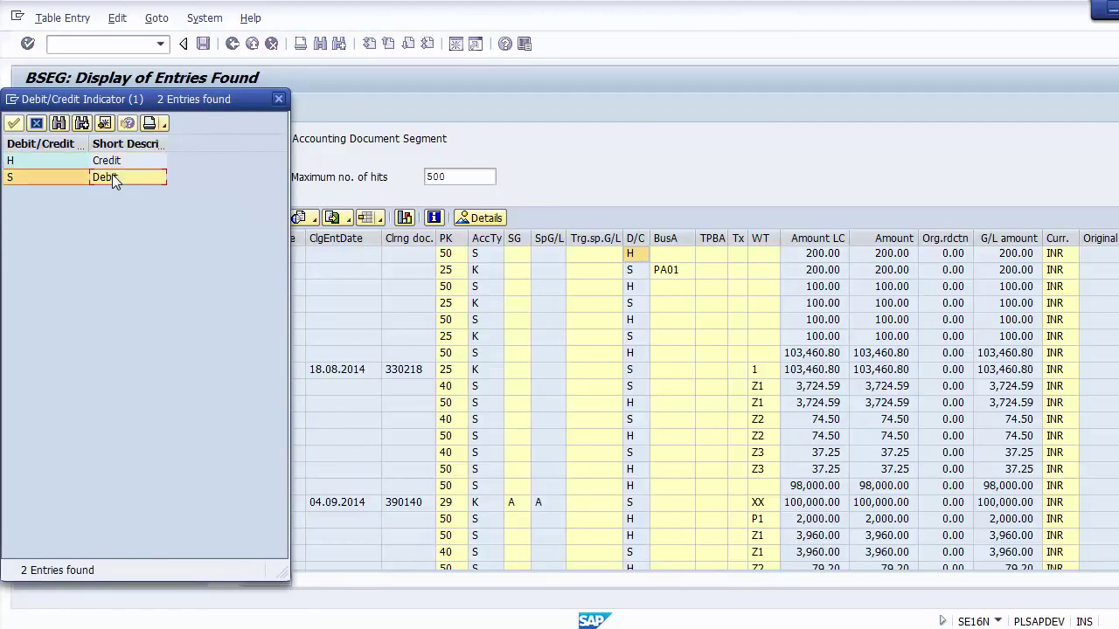
left_click(279, 100)
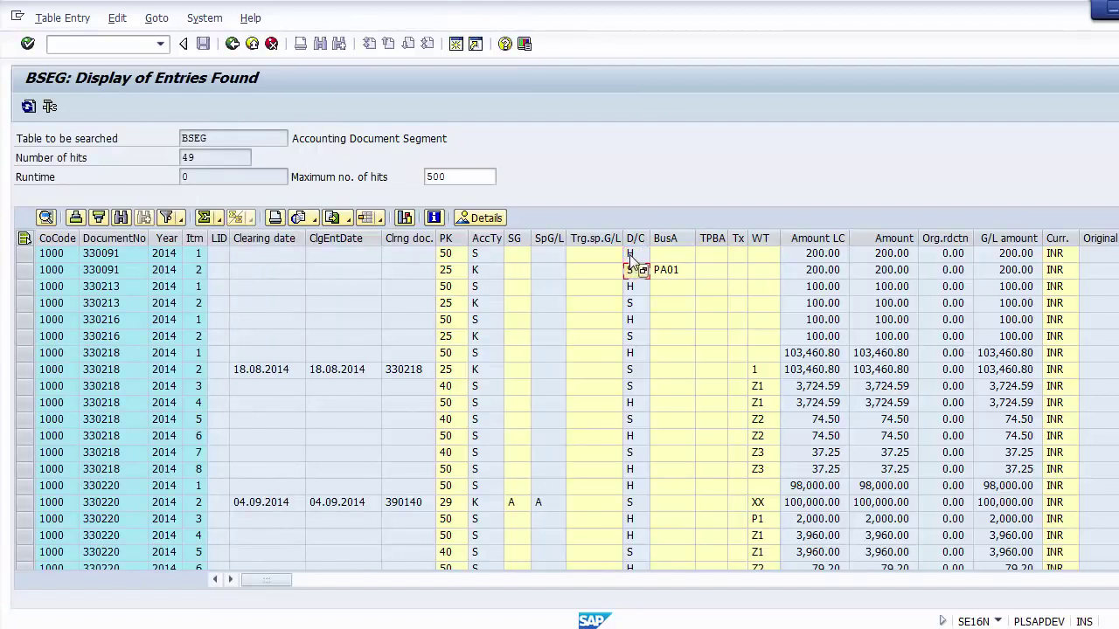
Review the account types of document 330091, and its second item's debit/credit indicator, business area and amount in local currency
left_click(482, 256)
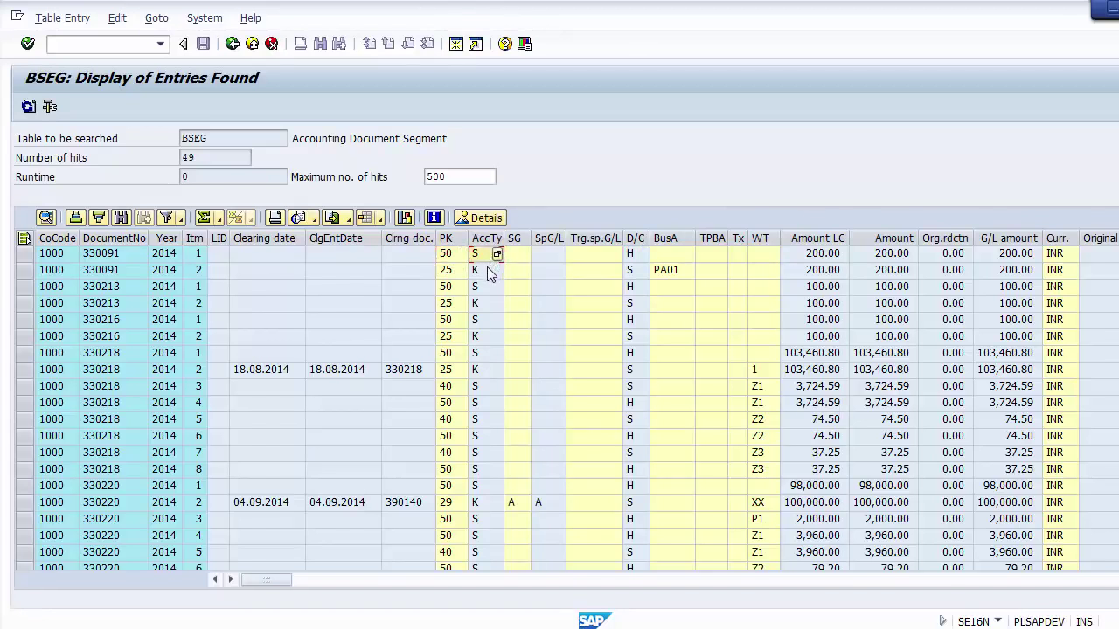
left_click(486, 272)
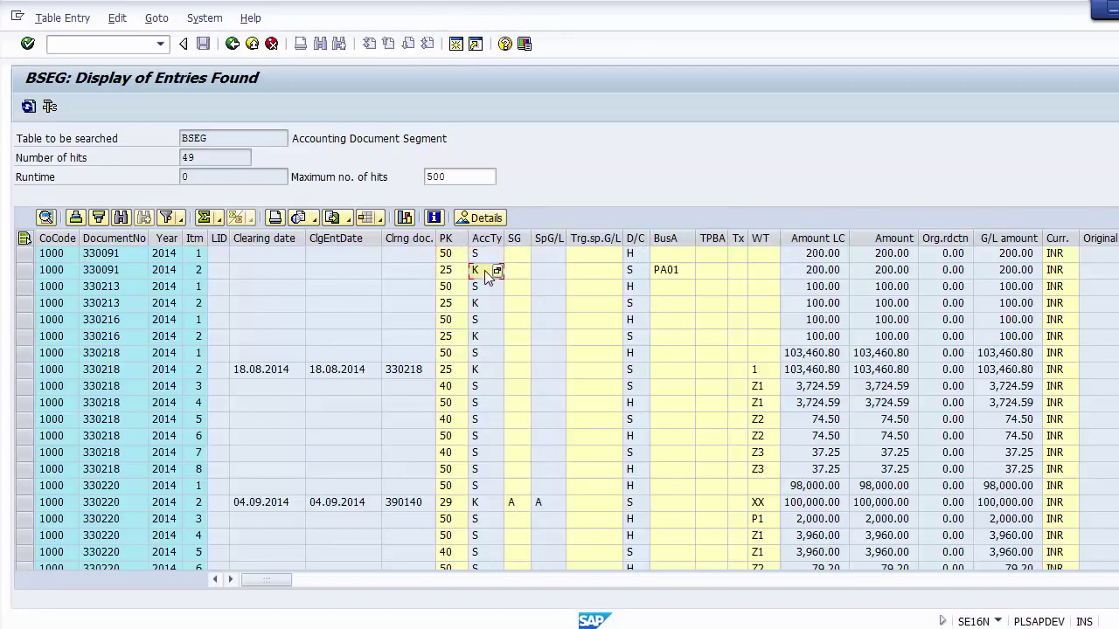
left_click(635, 272)
key("Tab")
key("Tab")
key("Tab")
key("Tab")
key("Tab")
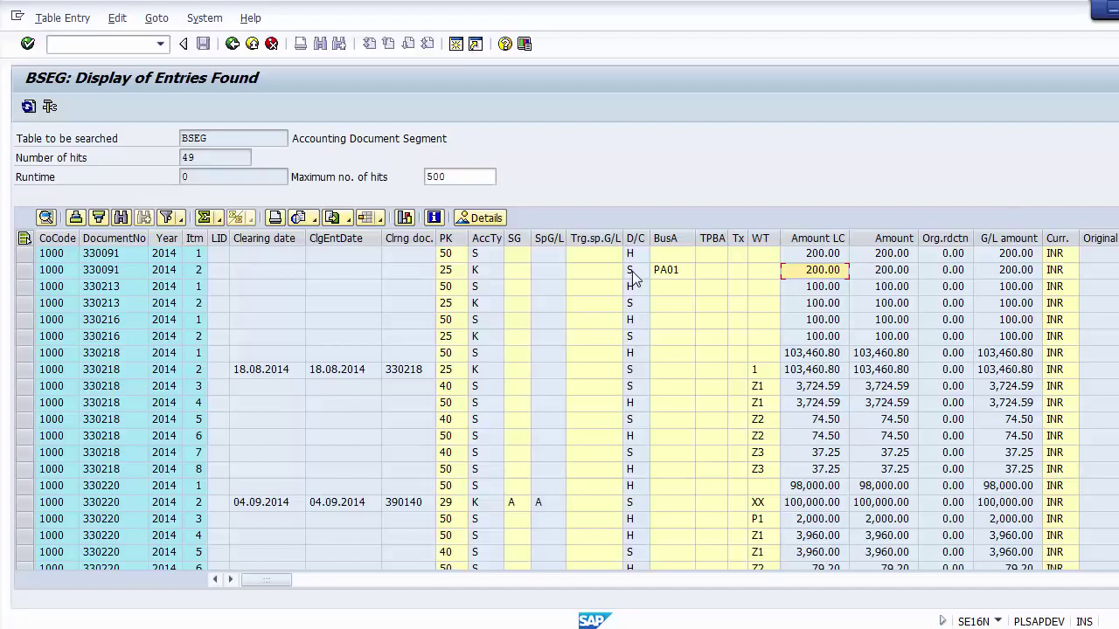
Compare the withholding tax codes of document 330091's second item and the line items of document 330218
key("Left")
key("Left")
key("Up")
key("Down")
key("Right")
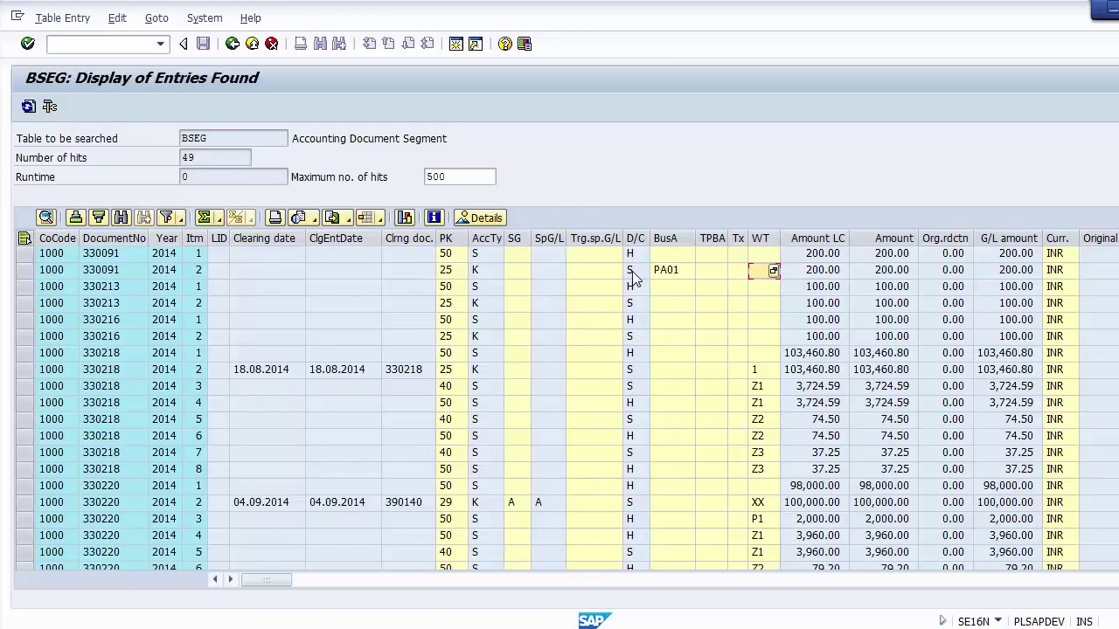
key("Down")
key("Down")
key("Down")
key("Down")
key("Down")
key("Down")
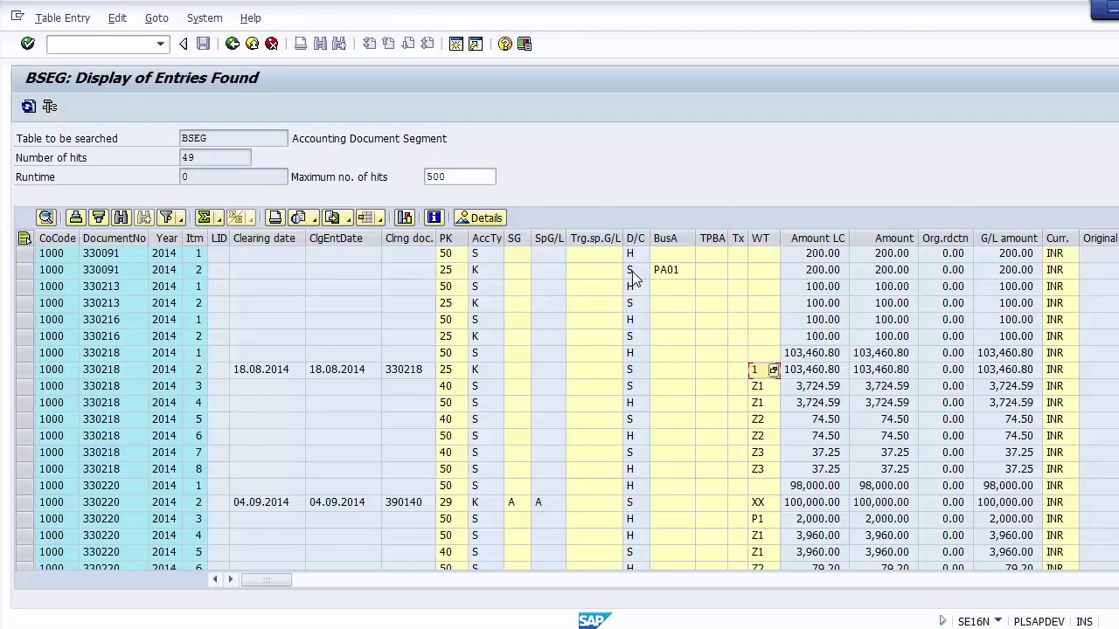
key("Down")
key("Down")
key("Down")
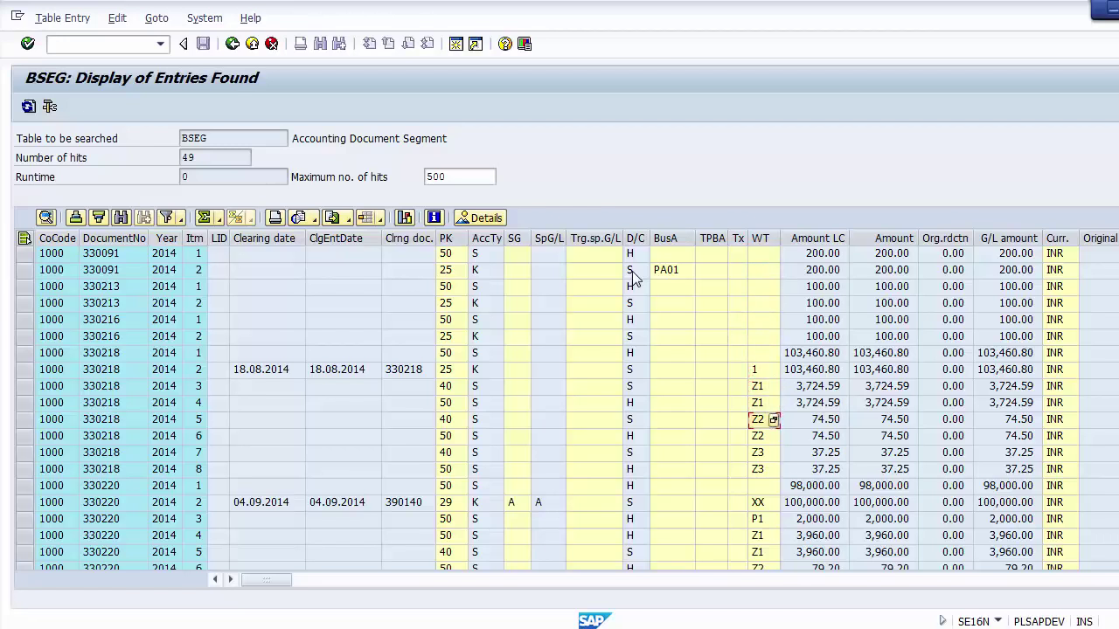
key("Up")
key("Up")
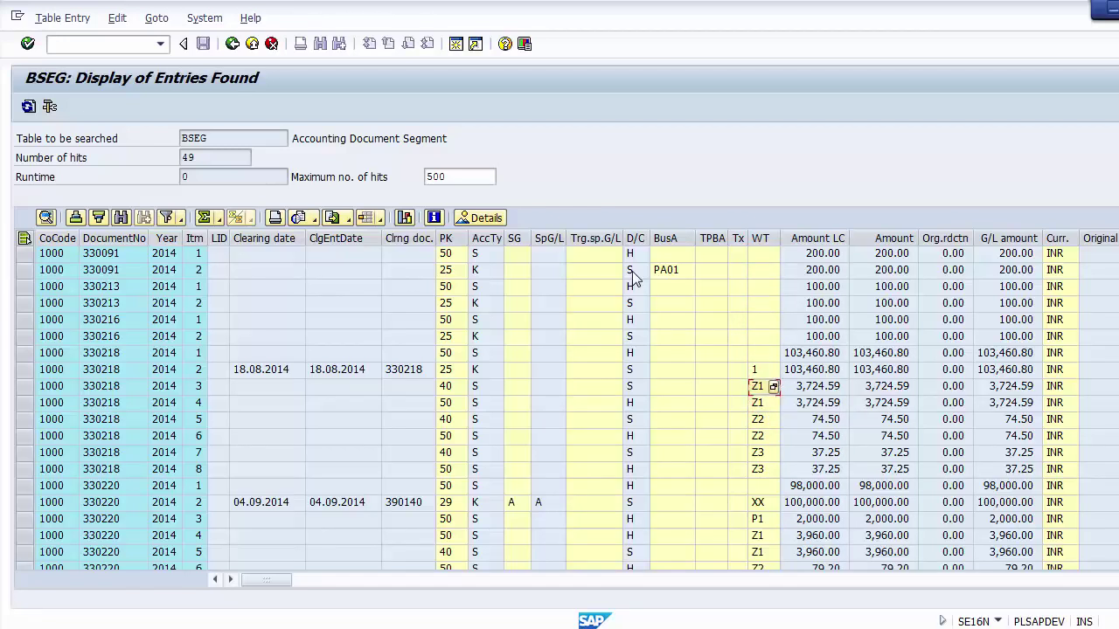
key("Down")
Review the amount, currency, original tax base and tax amount columns for item 4 of document 330218
key("Right")
key("Right")
key("Right")
key("Right")
key("Right")
key("Right")
key("Right")
key("Right")
key("Right")
key("Right")
key("Right")
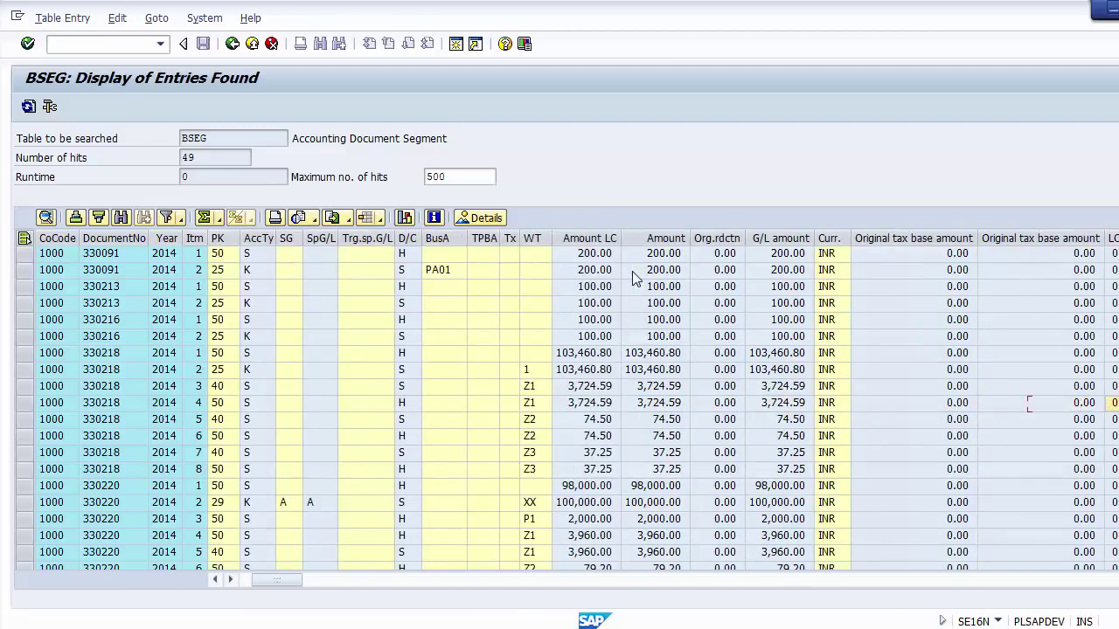
key("Right")
key("Right")
key("Right")
key("Right")
key("Right")
key("Right")
key("Right")
key("Right")
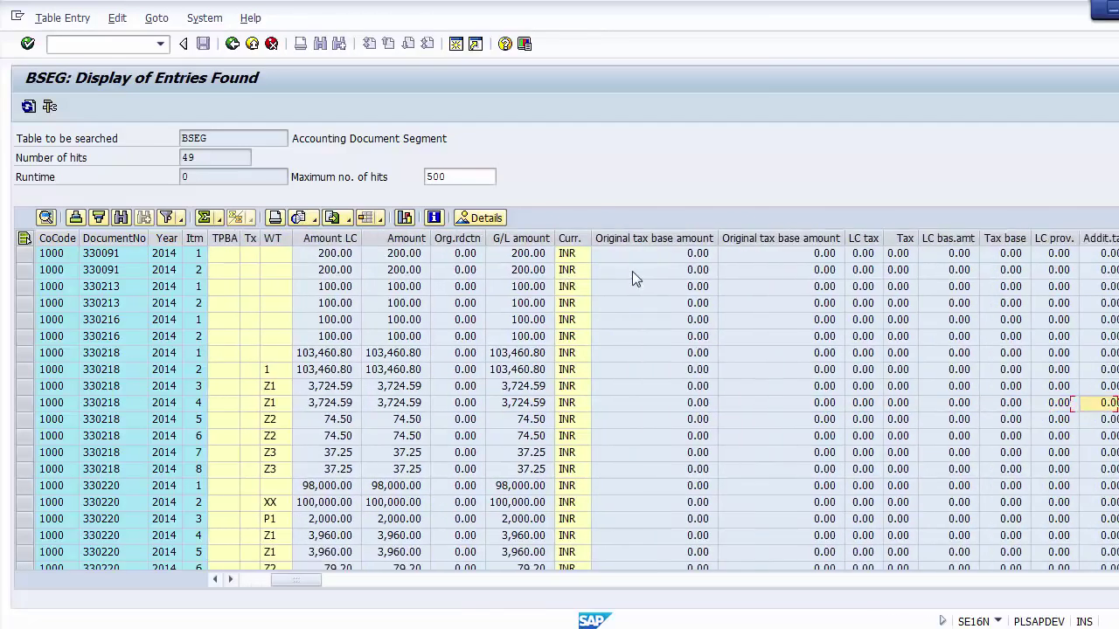
Check the transaction key of item 4 and the withholding tax base of item 2 in document 330218
key("Left")
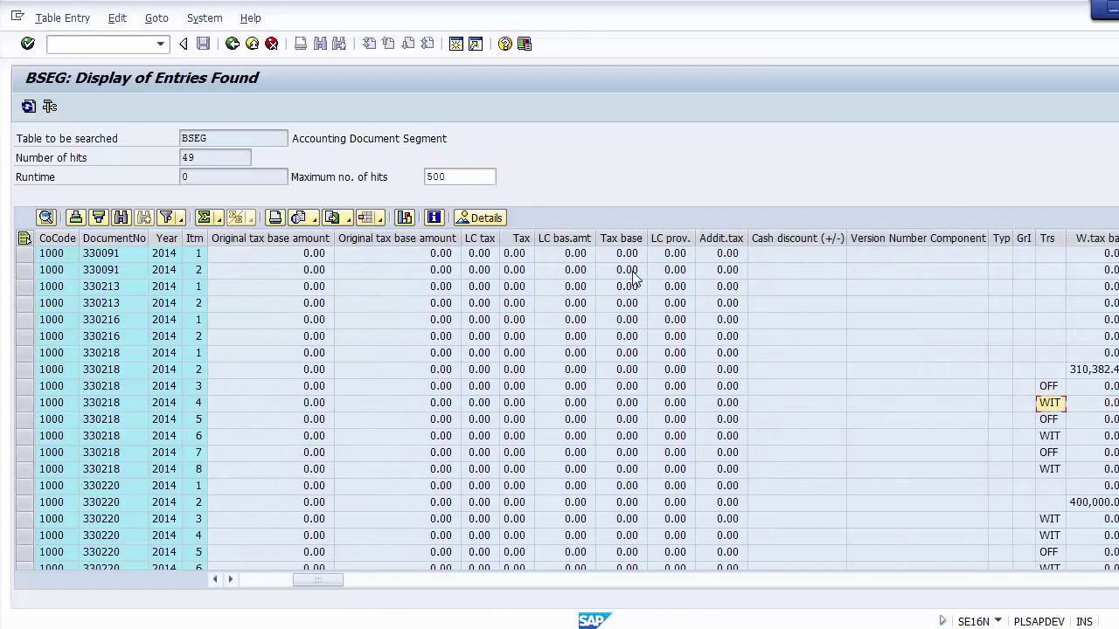
key("Right")
key("Right")
key("Right")
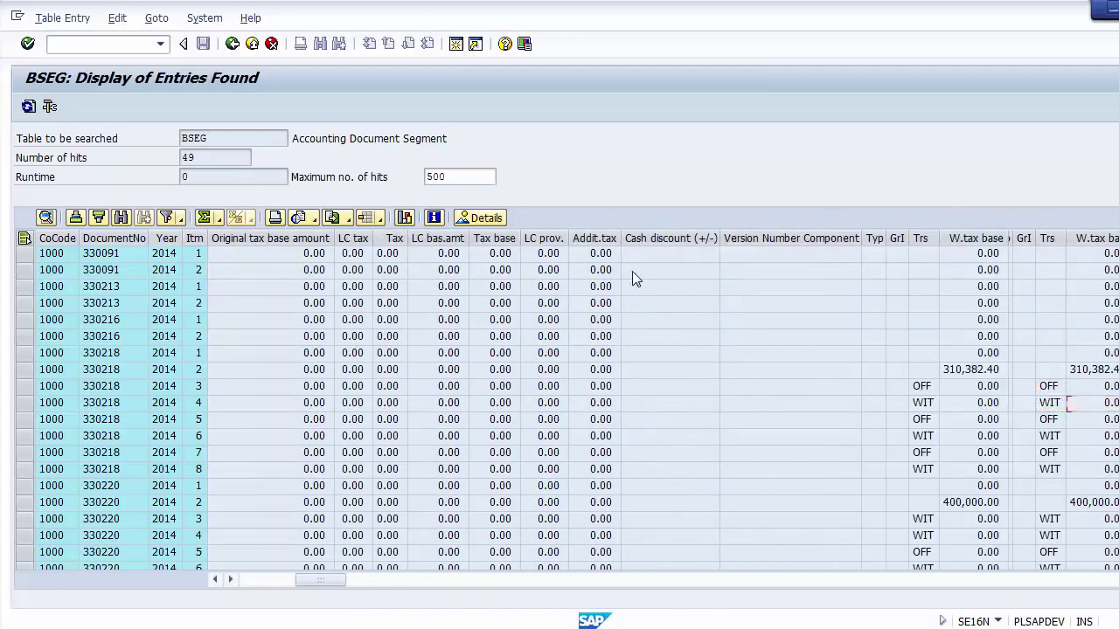
key("Left")
key("Left")
key("Up")
key("Up")
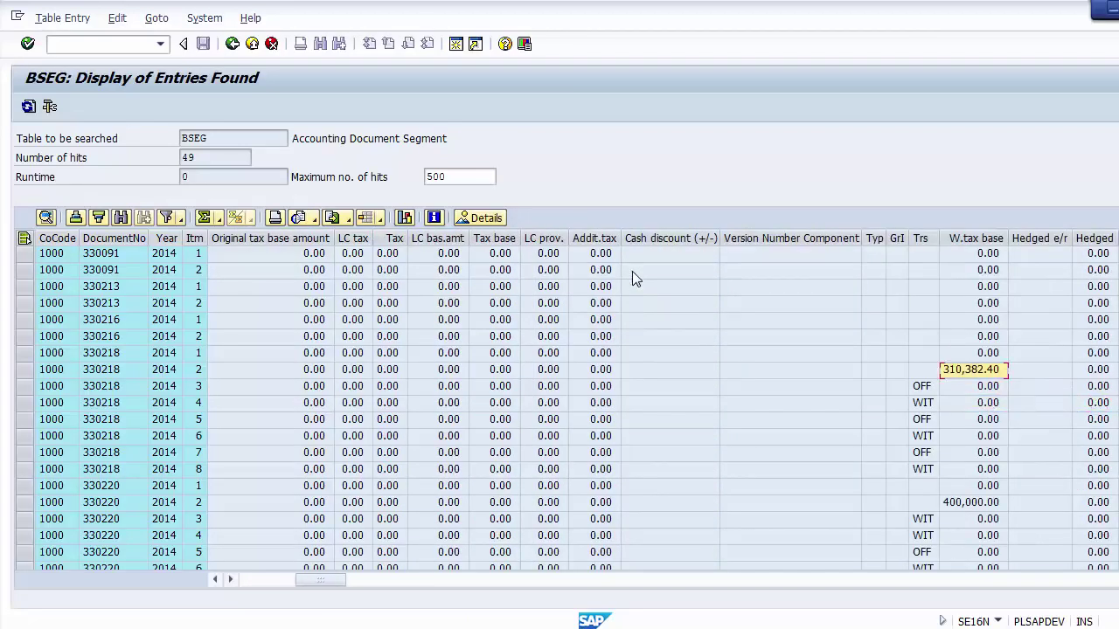
Review the hedged amount, valuation difference and value date fields of document 330218, ending at its first item's assignment
key("Right")
key("Right")
key("Right")
key("Right")
key("Right")
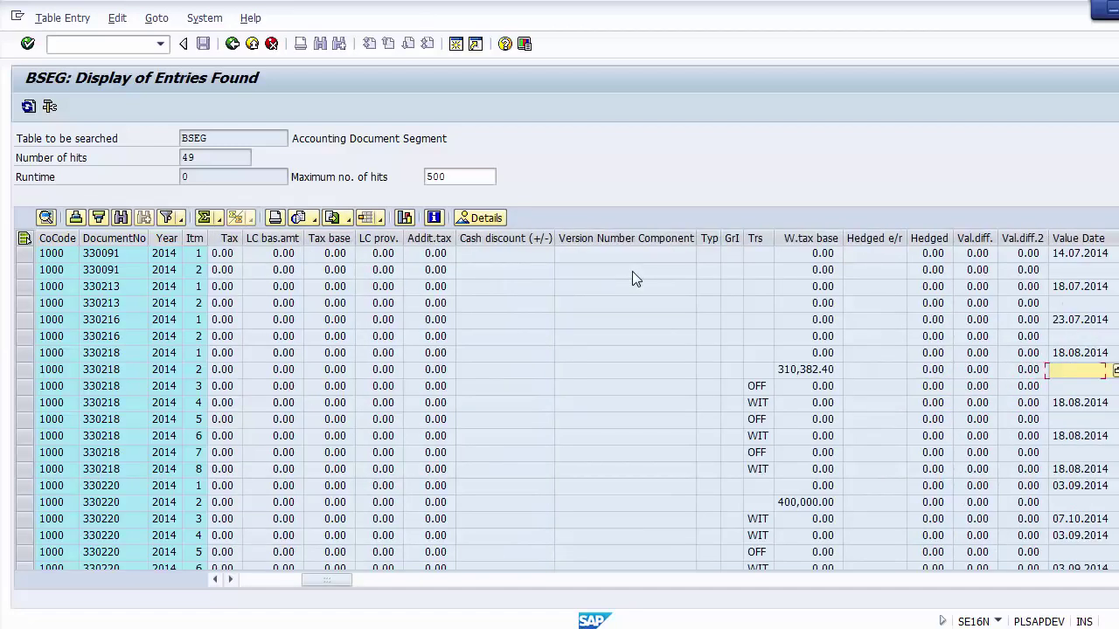
key("Up")
key("Right")
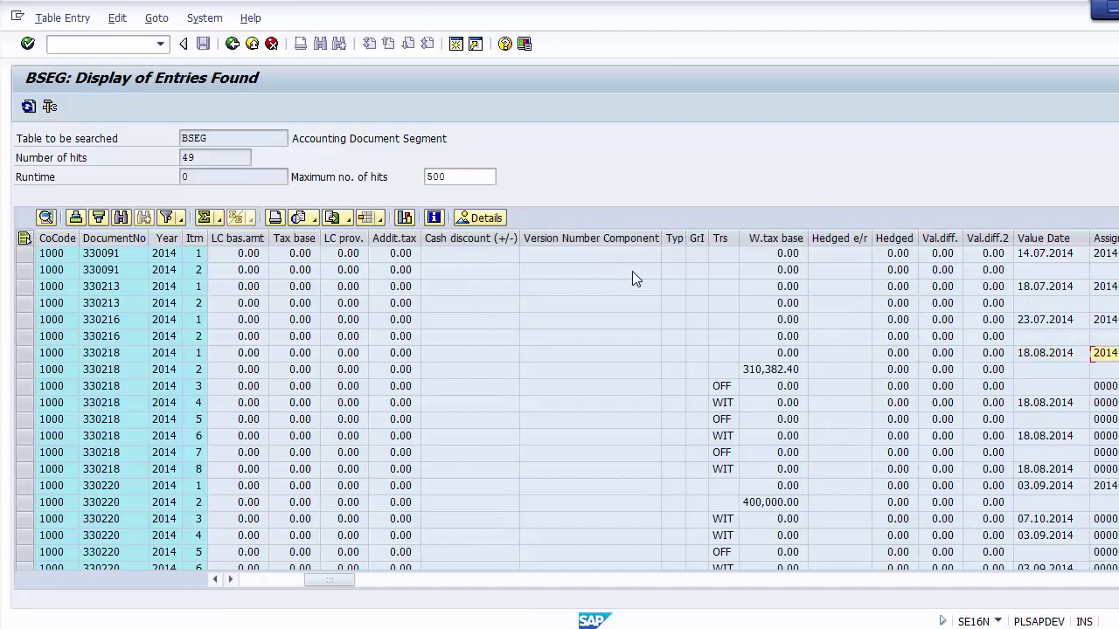
Compare the assignments and item texts of the first three line items of document 330218
key("Down")
key("Down")
key("Right")
key("Right")
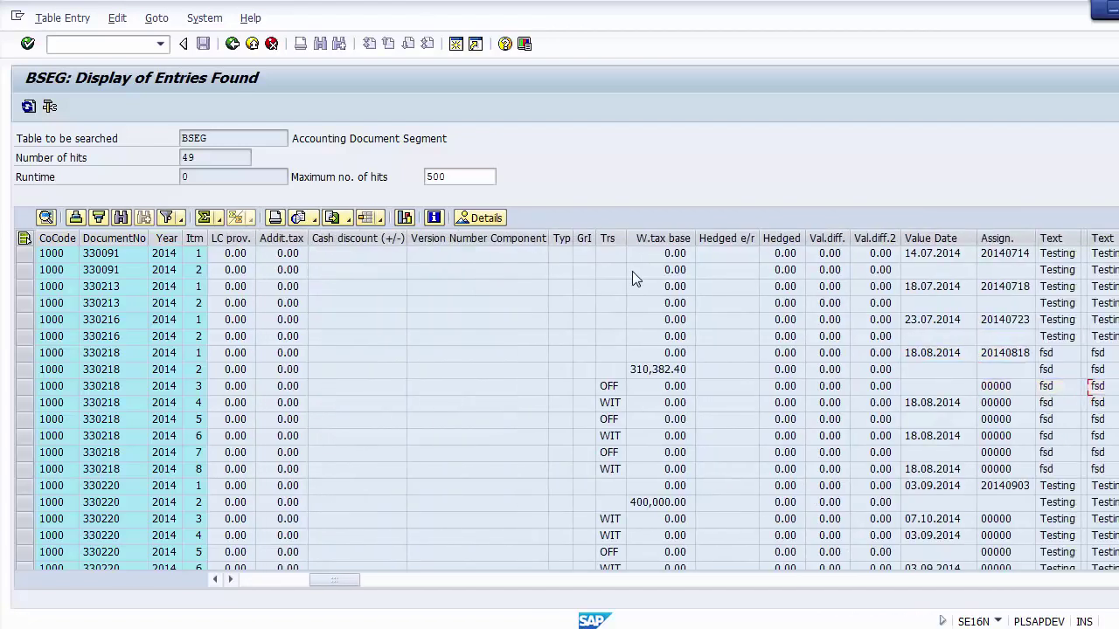
key("Up")
key("Up")
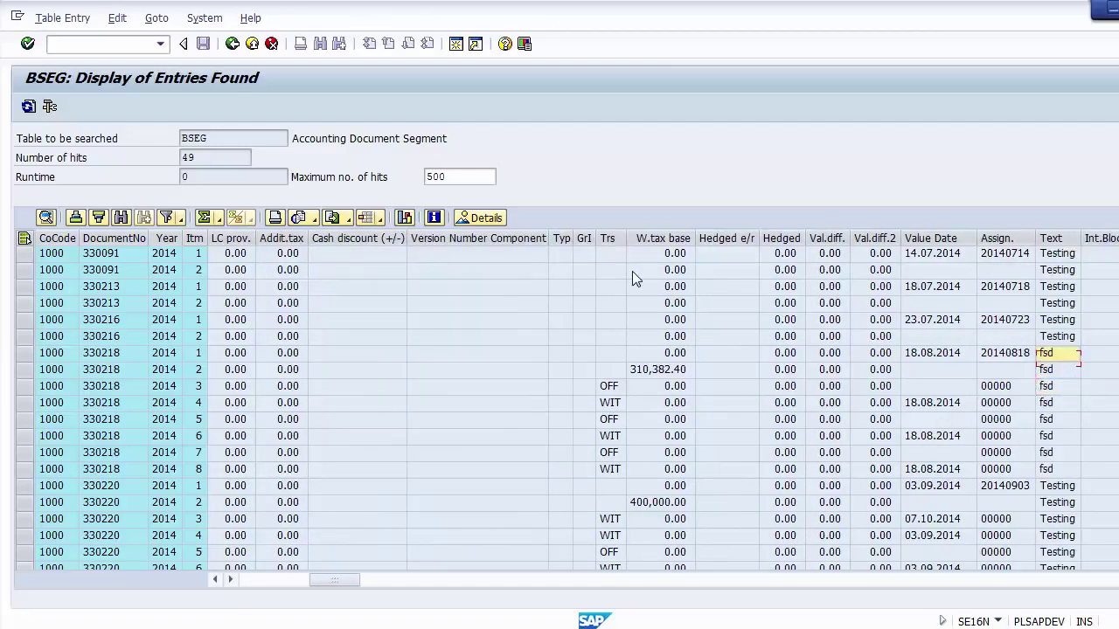
Review the transaction type, planning and controlling area columns for the first item of document 330216
key("Up")
key("Up")
key("Right")
key("Right")
key("Right")
key("Right")
key("Right")
key("Right")
key("Right")
key("Right")
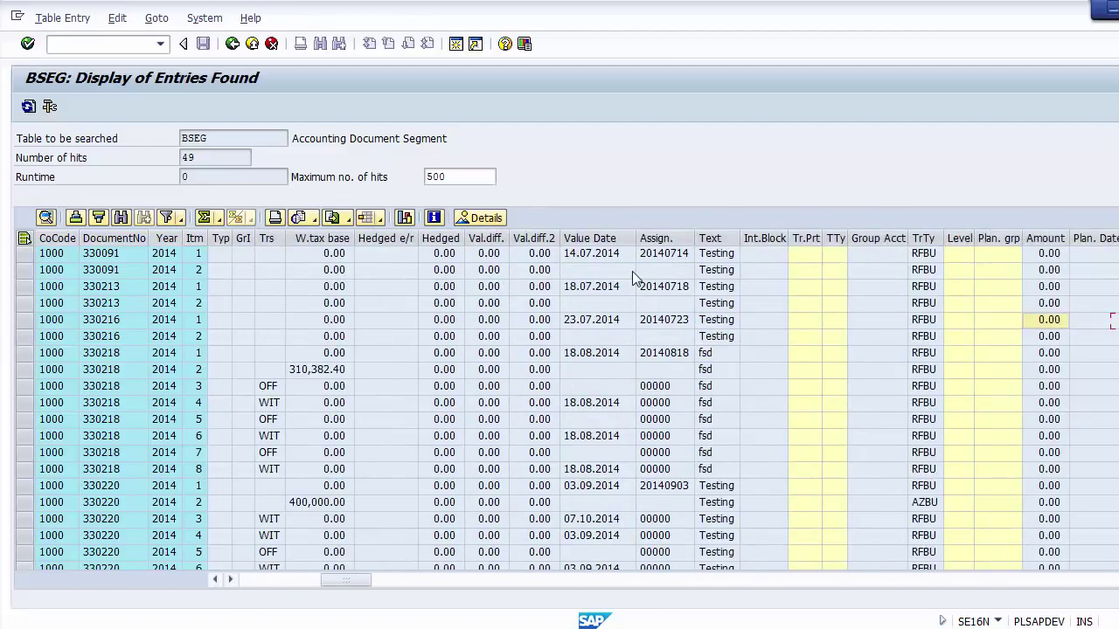
key("Left")
key("Left")
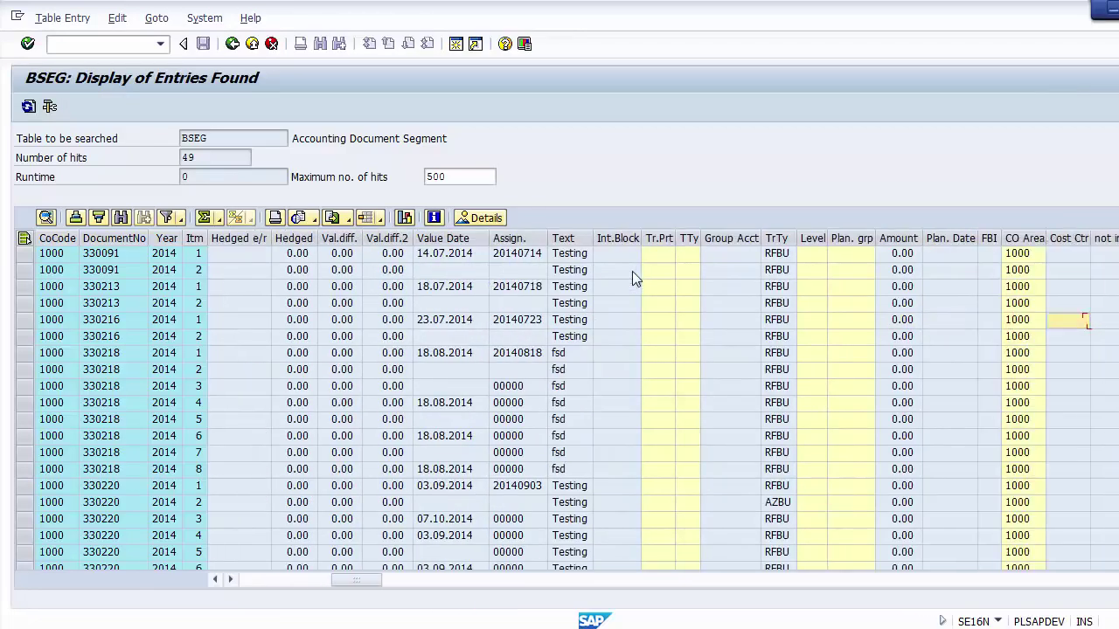
Examine the cost center, order and neighbouring account assignment fields for the first item of document 330091
key("Up")
key("Up")
key("Up")
key("Up")
key("Right")
key("Right")
key("Right")
key("Right")
key("Right")
key("Right")
key("Right")
key("Right")
key("Left")
key("Left")
key("Left")
key("Left")
key("Left")
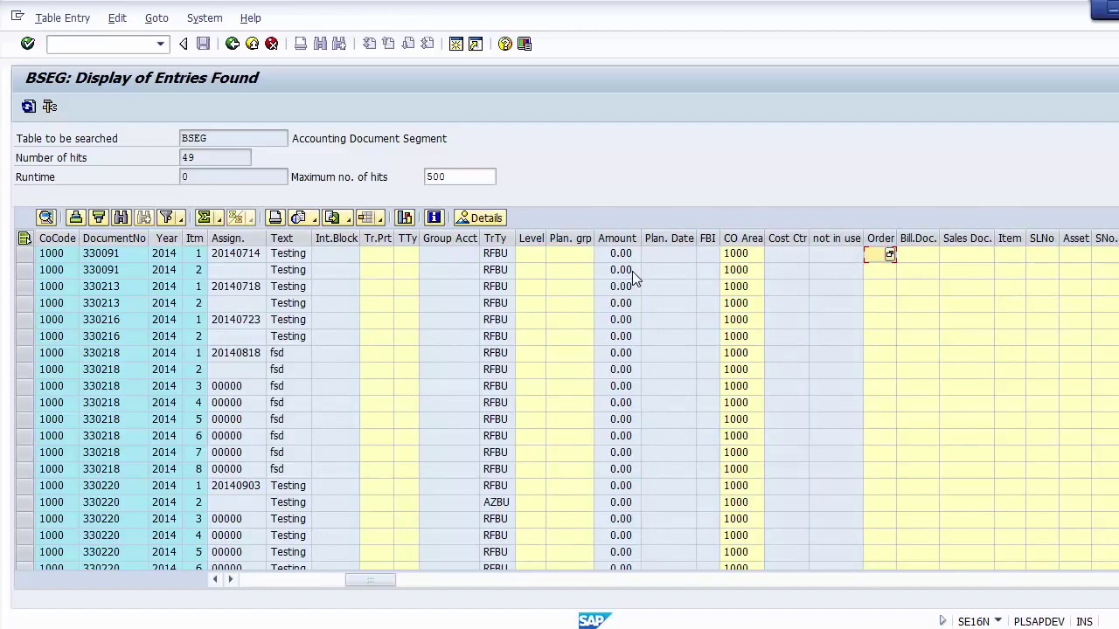
Check the billing document, sales document, item, schedule line and asset fields for the first item of document 330091
key("Right")
key("Right")
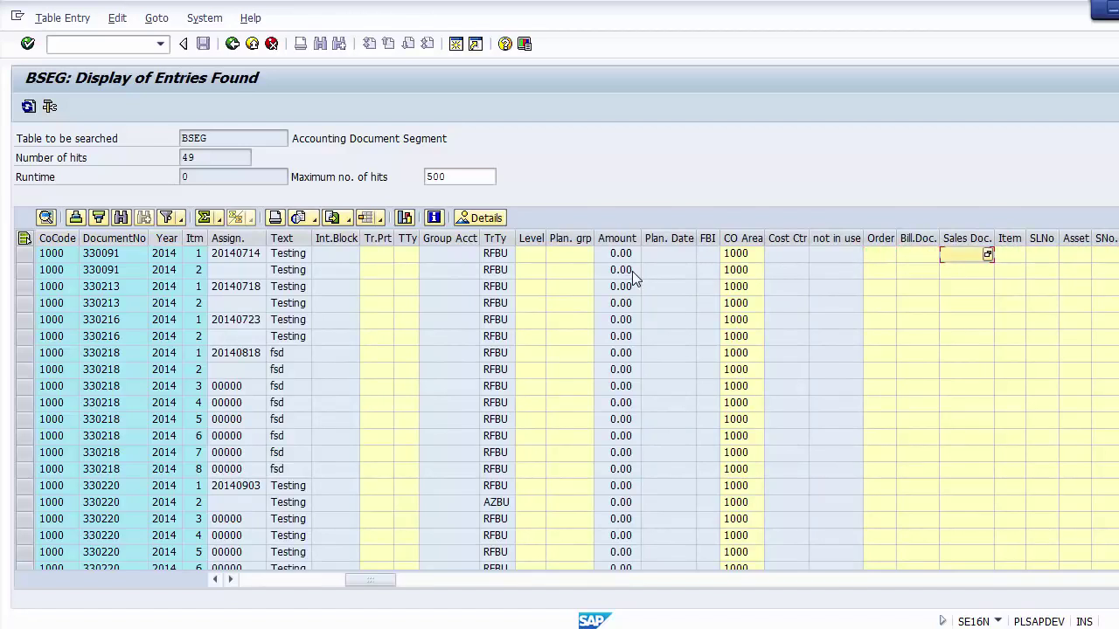
key("Right")
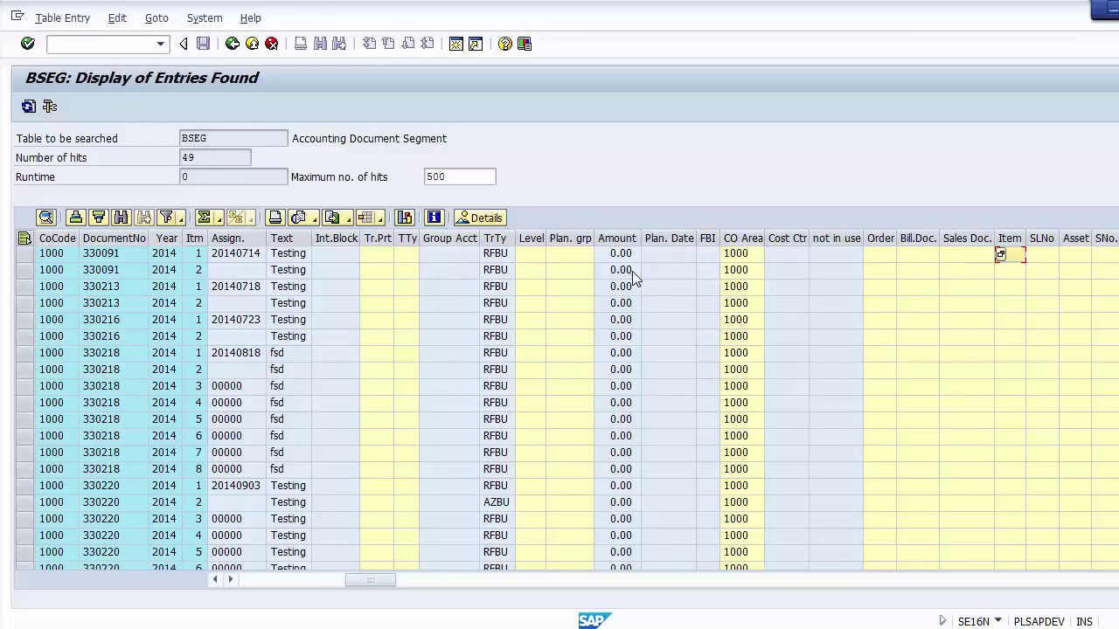
key("Left")
key("Left")
key("Right")
key("Right")
key("Right")
key("Right")
key("Left")
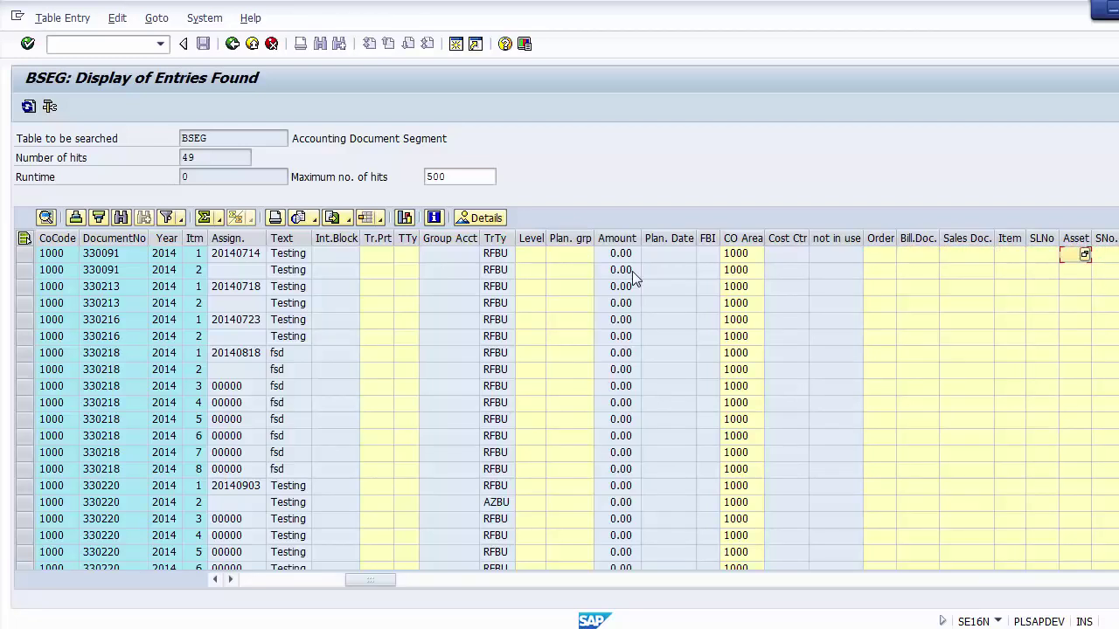
Review the asset details, line item display and open item management indicator columns for the first item of document 330091
key("Right")
key("Right")
key("Right")
key("Right")
key("Right")
key("Right")
key("Right")
key("Right")
key("Right")
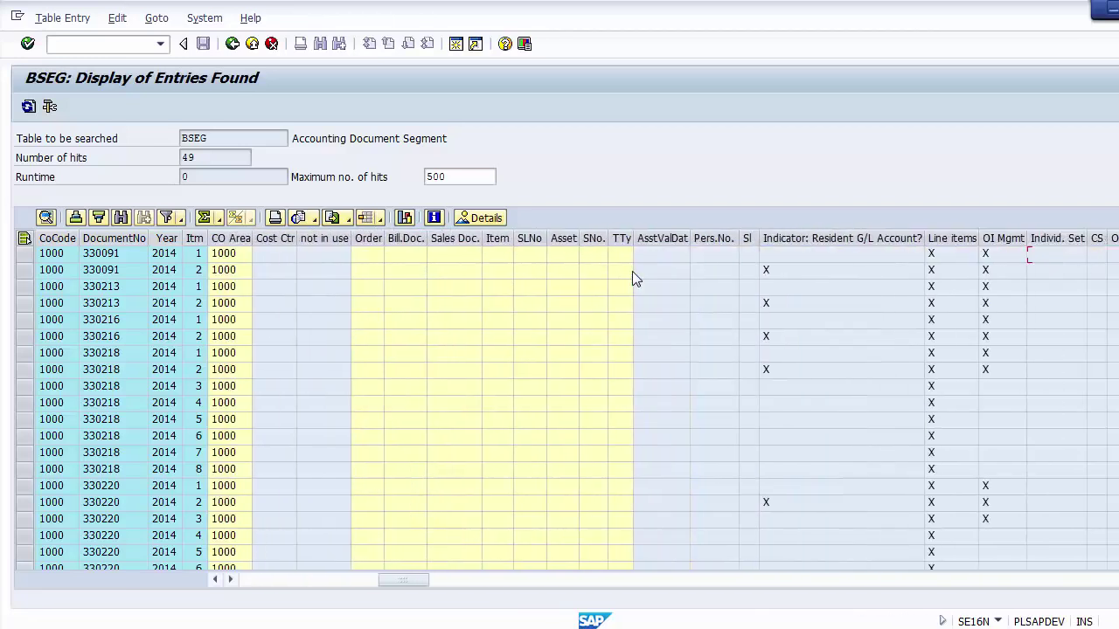
key("Right")
key("Right")
key("Right")
key("Right")
Check the G/L accounts of both items of document 330091, and the customer and vendor of its second item
key("Left")
key("Left")
key("Left")
key("Left")
key("Left")
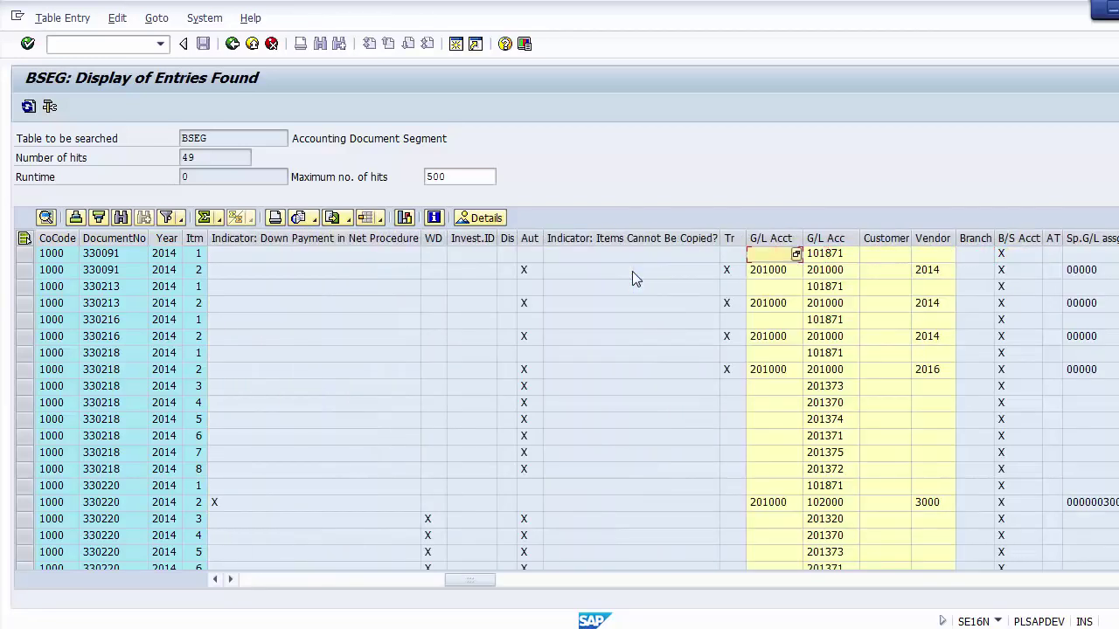
key("Right")
key("Down")
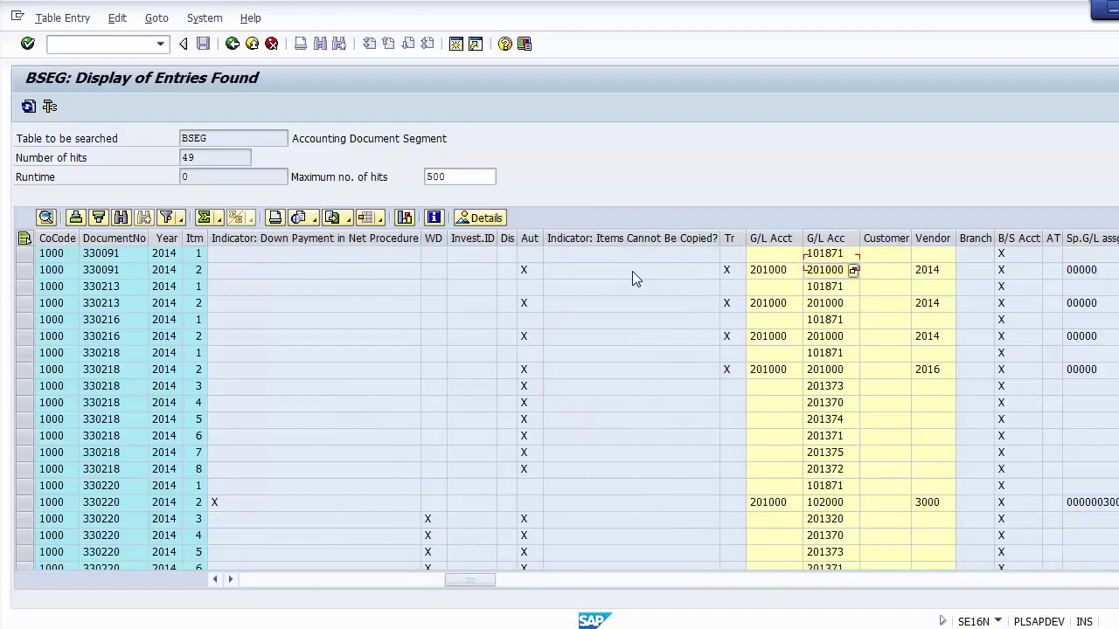
key("Right")
key("Right")
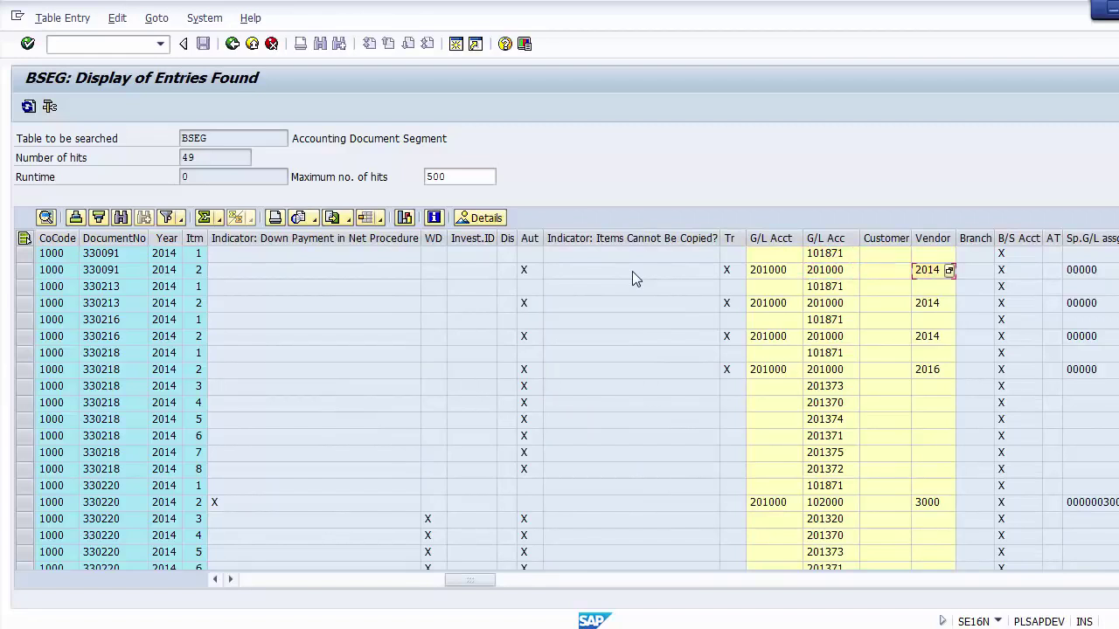
Compare the vendor and customer fields of the line items in documents 330213, 330216 and 330218
key("Down")
key("Down")
key("Down")
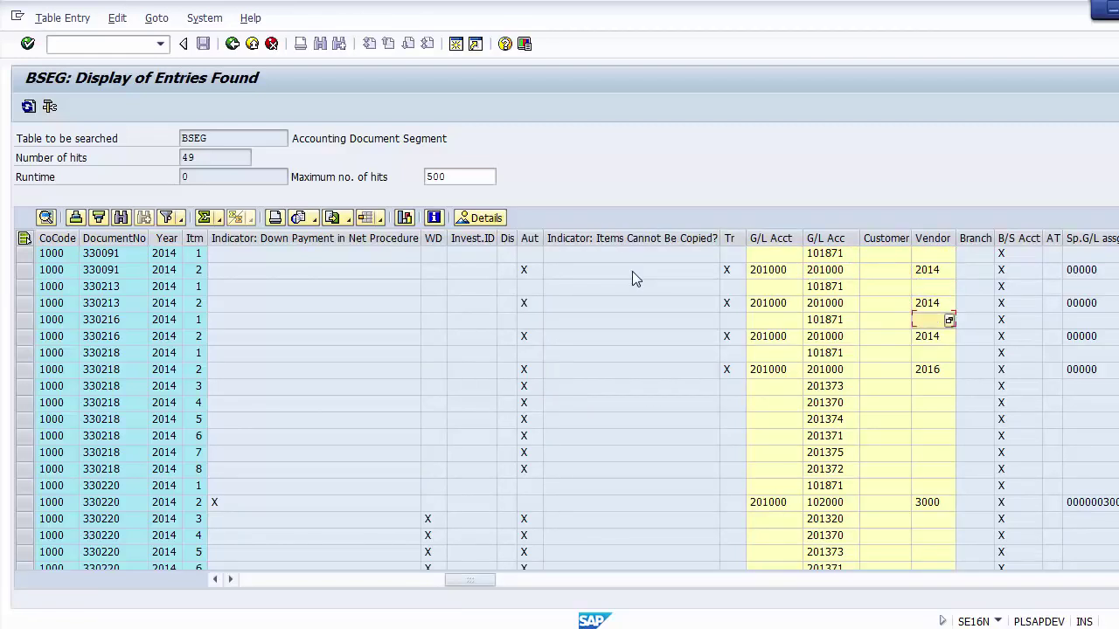
key("Left")
key("Down")
key("Down")
key("Down")
key("Down")
key("Down")
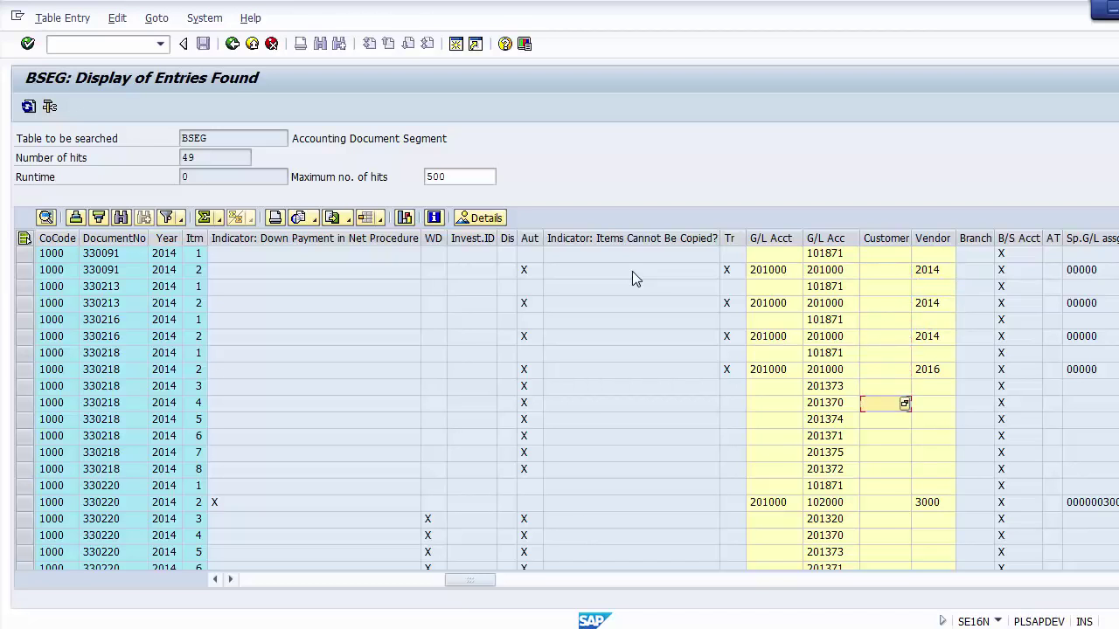
Check the G/L account, vendor, branch and balance sheet account indicator for item 3 of document 330218
key("Up")
key("Left")
key("Right")
key("Right")
key("Right")
key("Right")
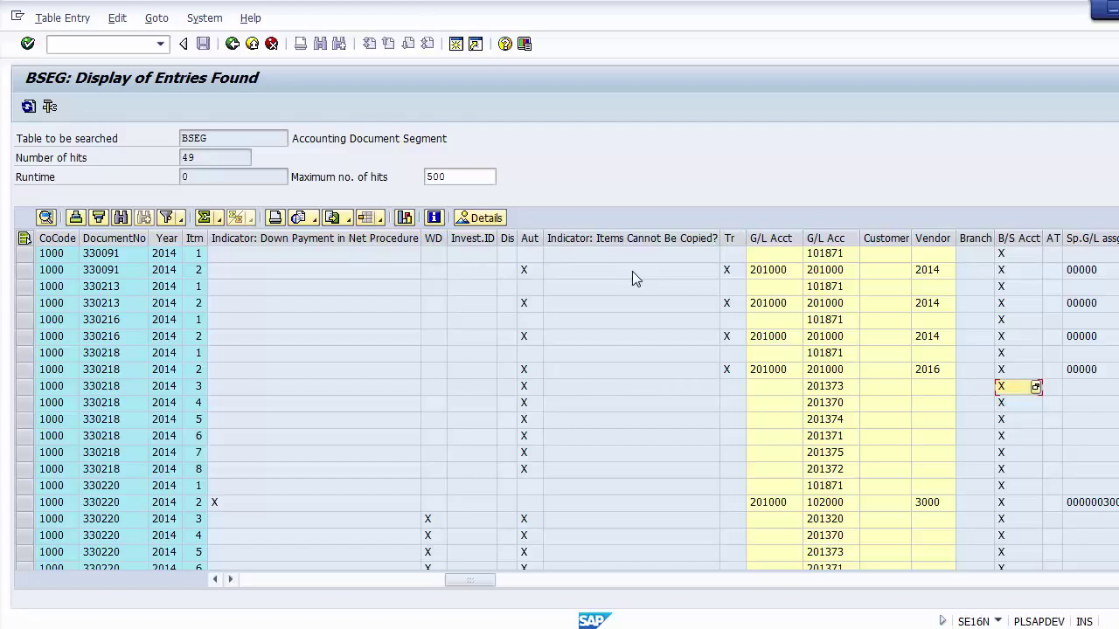
Check the special G/L assignment and baseline date fields for items 2 and 3 of document 330218
key("Right")
key("Right")
key("Right")
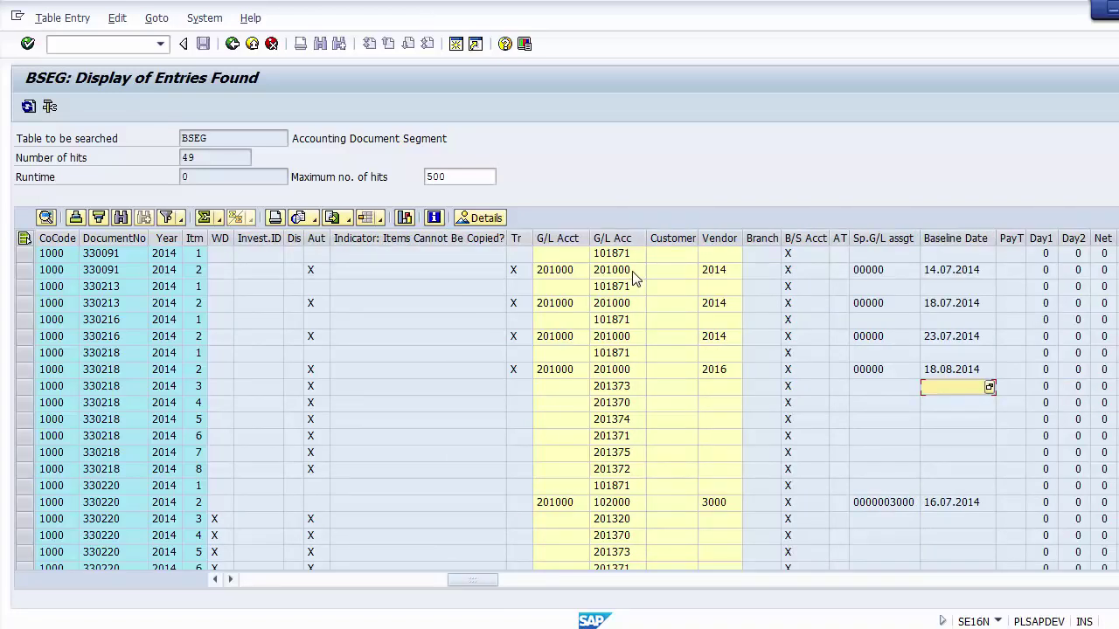
key("Up")
Review the payment terms, discount days, discount percentages and discount amounts for item 2 of document 330218
key("Right")
key("Right")
key("Right")
key("Right")
key("Right")
key("Right")
key("Right")
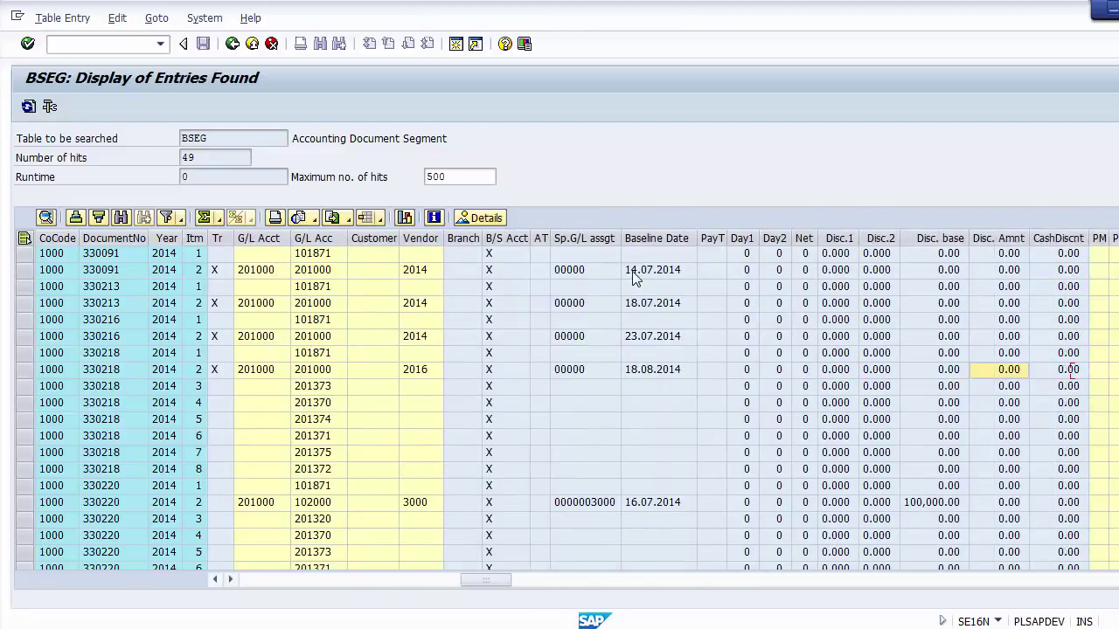
Review the cash discount, payment method, house bank and payment amount fields for item 2 of document 330218
key("Left")
key("Left")
key("Left")
key("Right")
key("Right")
key("Right")
key("Right")
key("Right")
key("Right")
key("Right")
key("Right")
key("Right")
key("Right")
key("Right")
key("Right")
key("Right")
key("Right")
key("Right")
key("Right")
key("Right")
key("Right")
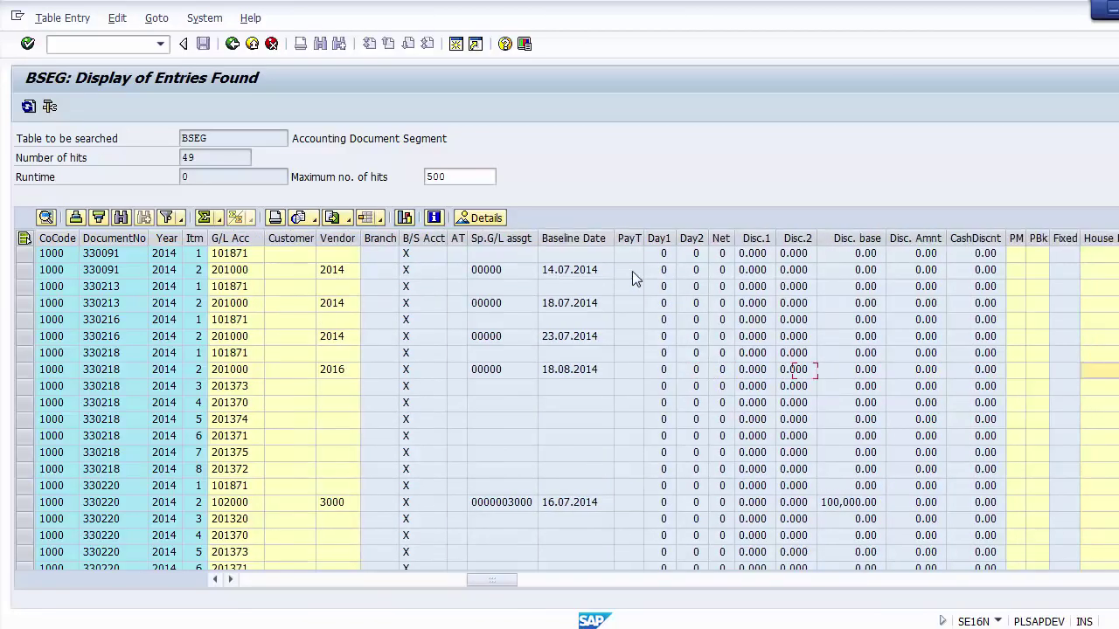
key("Left")
key("Left")
key("Left")
key("Left")
key("Left")
key("Left")
key("Left")
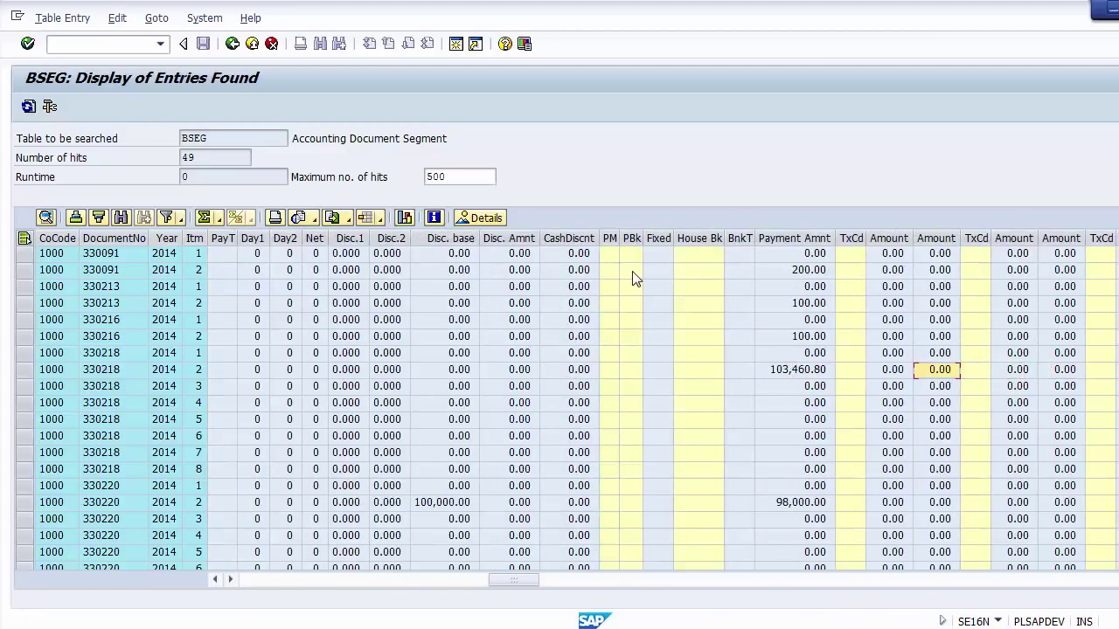
Compare the payment amount and tax amount fields across the line items of documents 330091 to 330218
key("Up")
key("Up")
key("Up")
key("Up")
key("Up")
key("Up")
key("Up")
key("Down")
key("Down")
key("Down")
key("Down")
key("Down")
key("Down")
key("Down")
key("Down")
Examine the invoice reference, year, item, type, customs, supplying country and insurance fields of the listed line items
key("Right")
key("Right")
key("Right")
key("Right")
key("Right")
key("Right")
key("Right")
key("Right")
key("Right")
key("Right")
key("Right")
key("Right")
key("Right")
key("Right")
key("Right")
key("Right")
key("Right")
key("Right")
key("Right")
key("Right")
key("Right")
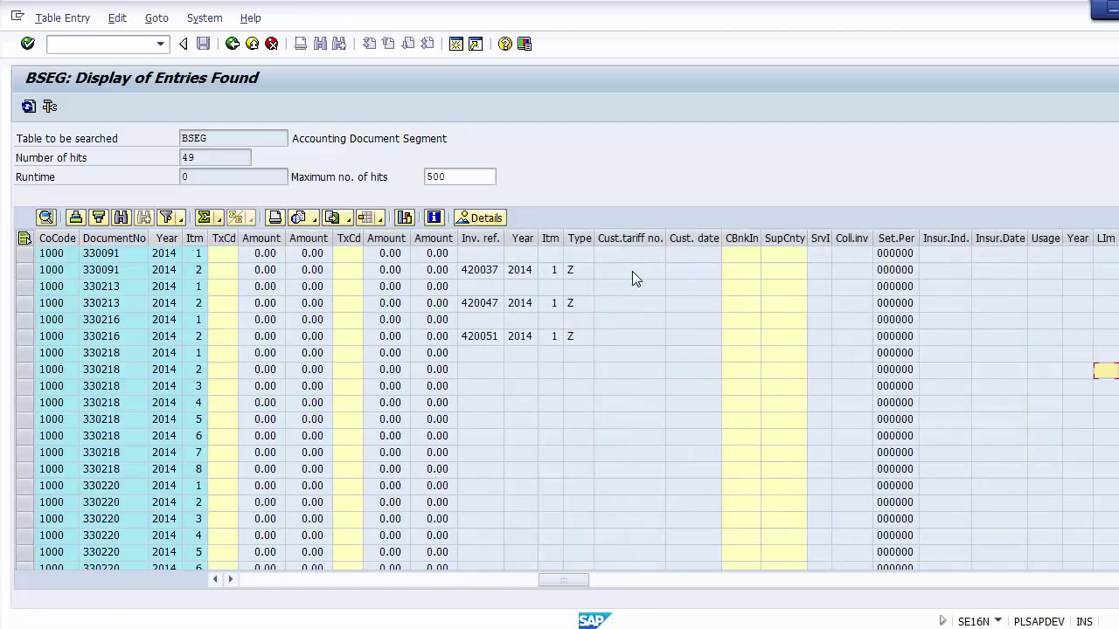
Go back over the discount, amount, posting key and clearing fields to the company code of item 2 in document 330218
key("Left")
key("Left")
key("Left")
key("Left")
key("Left")
key("Left")
key("Left")
key("Left")
key("Left")
key("Left")
key("Left")
key("Left")
key("Left")
key("Left")
key("Left")
key("Left")
key("Left")
key("Left")
key("Left")
key("Left")
key("Left")
key("Left")
key("Left")
key("Left")
key("Left")
key("Left")
key("Left")
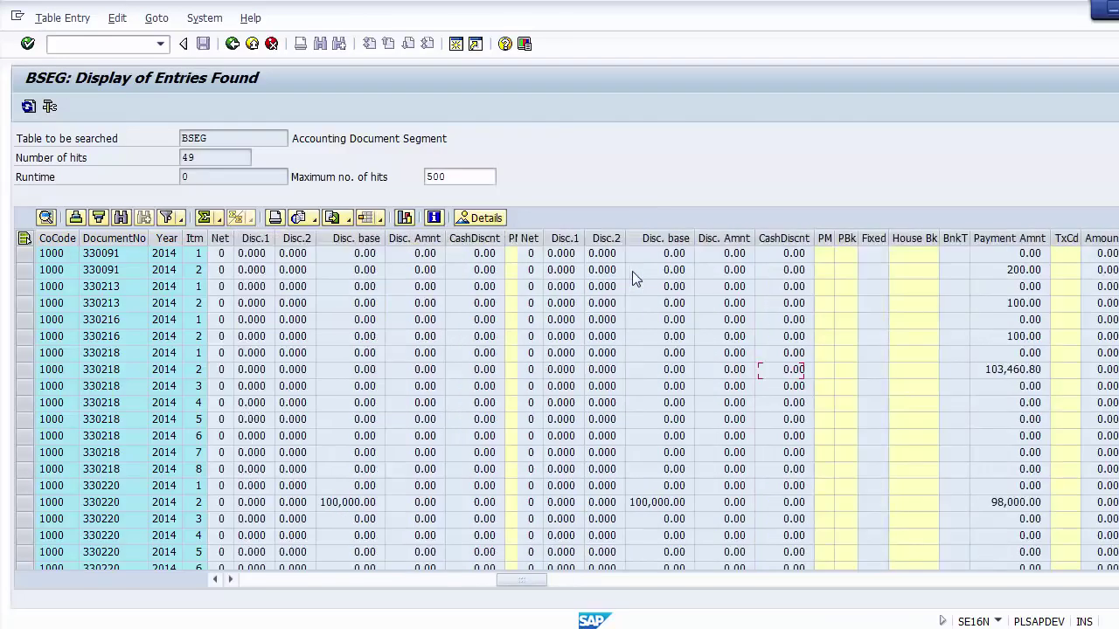
key("Left")
key("Left")
key("Left")
key("Left")
key("Left")
key("Left")
key("Left")
key("Left")
key("Left")
key("Left")
key("Left")
key("Left")
key("Left")
key("Left")
key("Left")
key("Left")
key("Left")
key("Left")
key("Left")
key("Left")
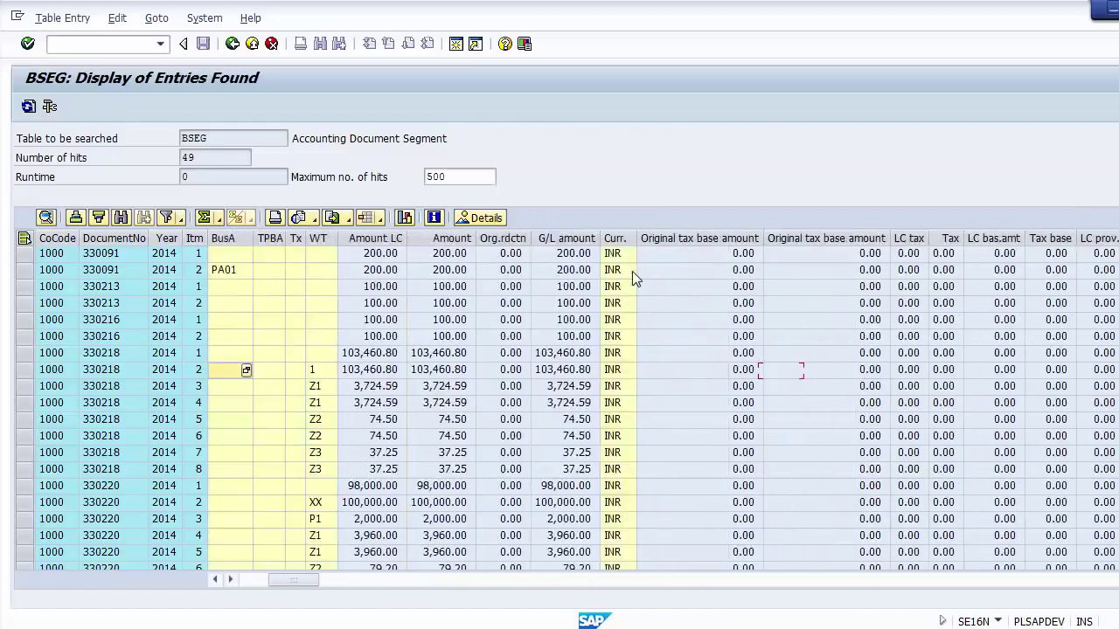
key("Left")
key("Left")
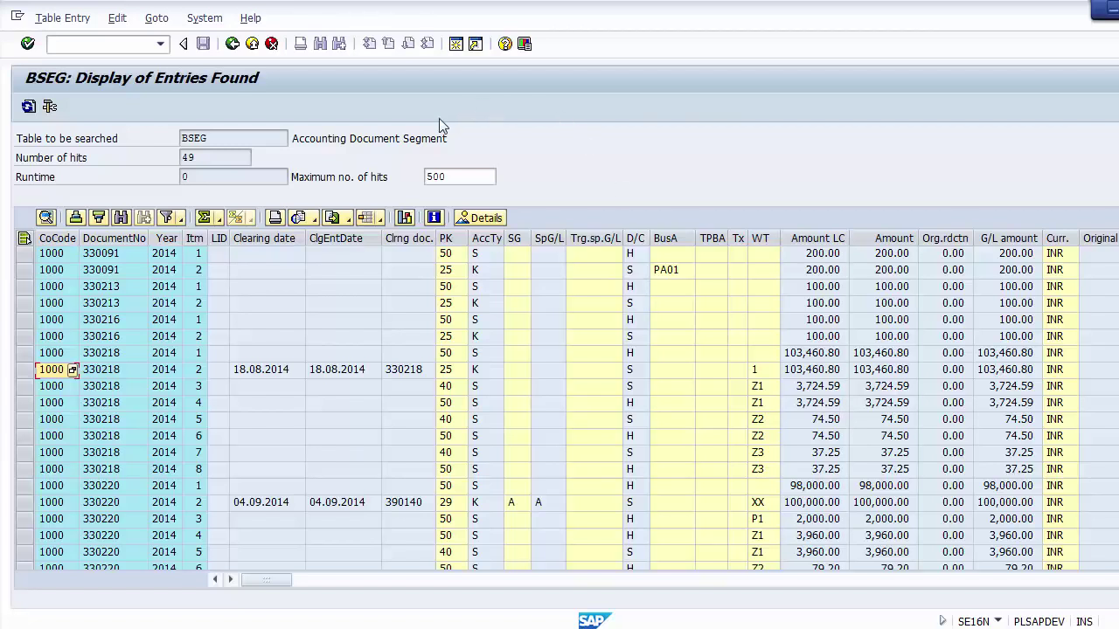
Return to the BSEG selection criteria and check the table's description
left_click(232, 43)
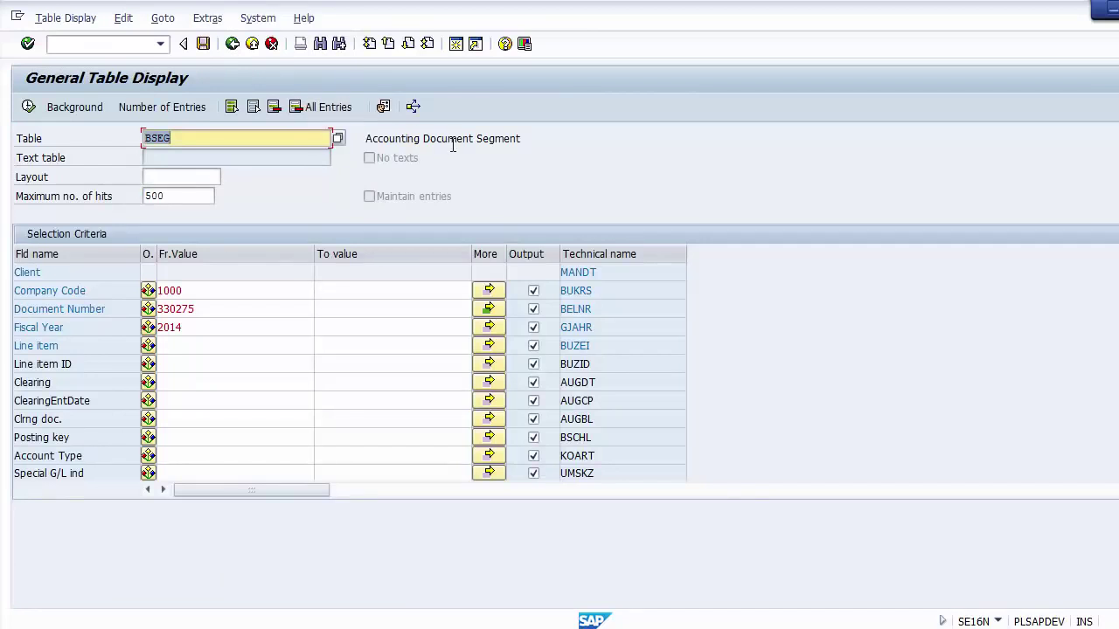
left_click_drag(425, 137, 559, 129)
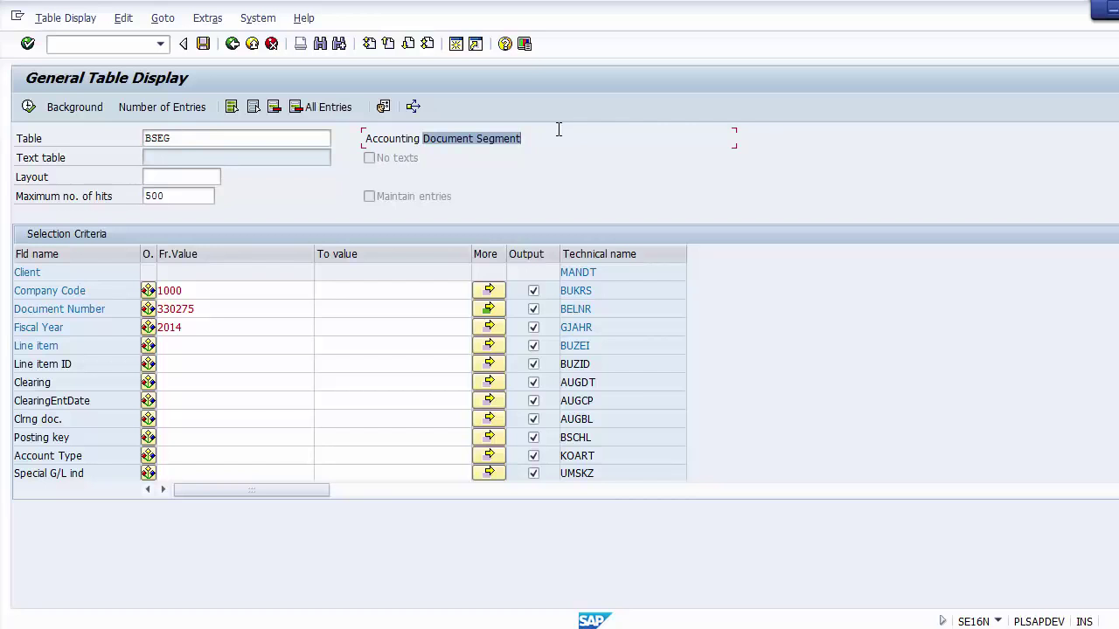
left_click(215, 137)
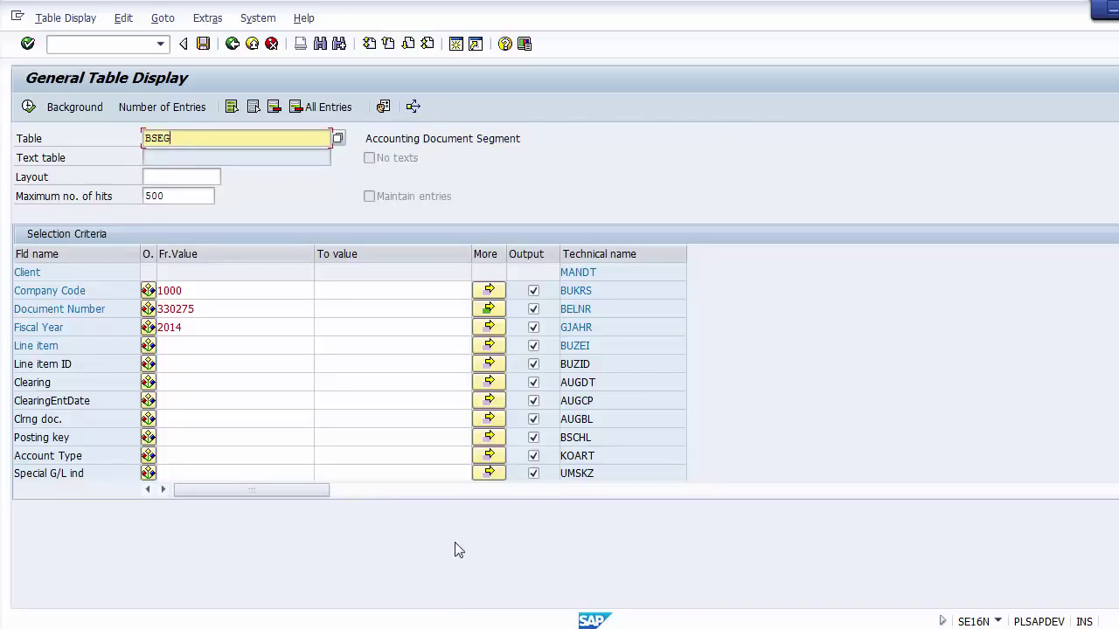
Switch to the FBL3N line item list and display document 330091 in its data entry view
mouse_move(516, 628)
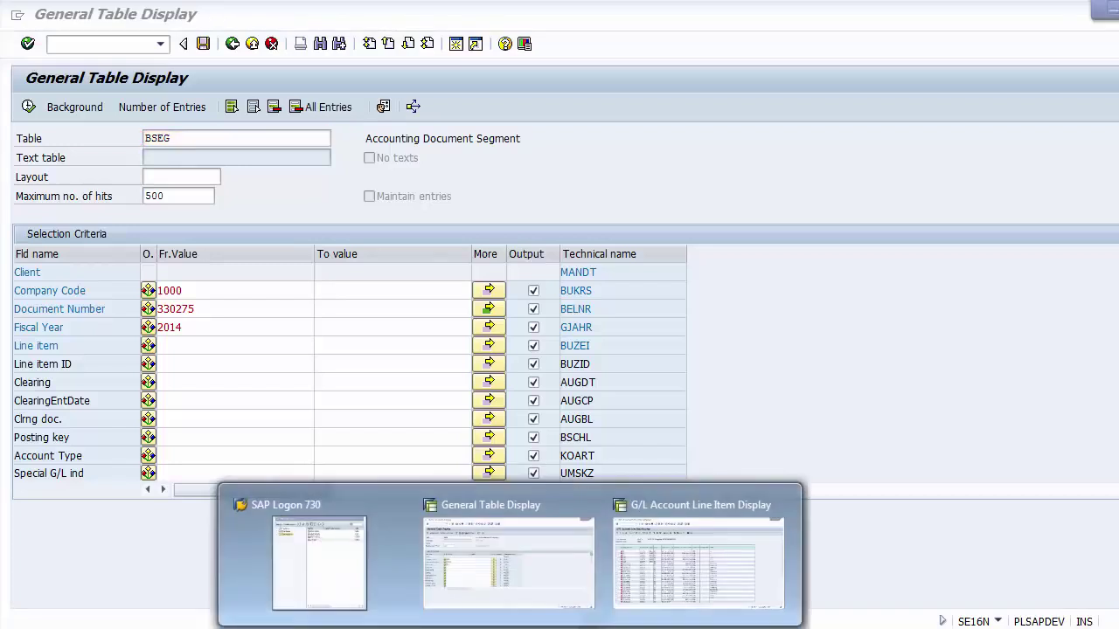
left_click(691, 559)
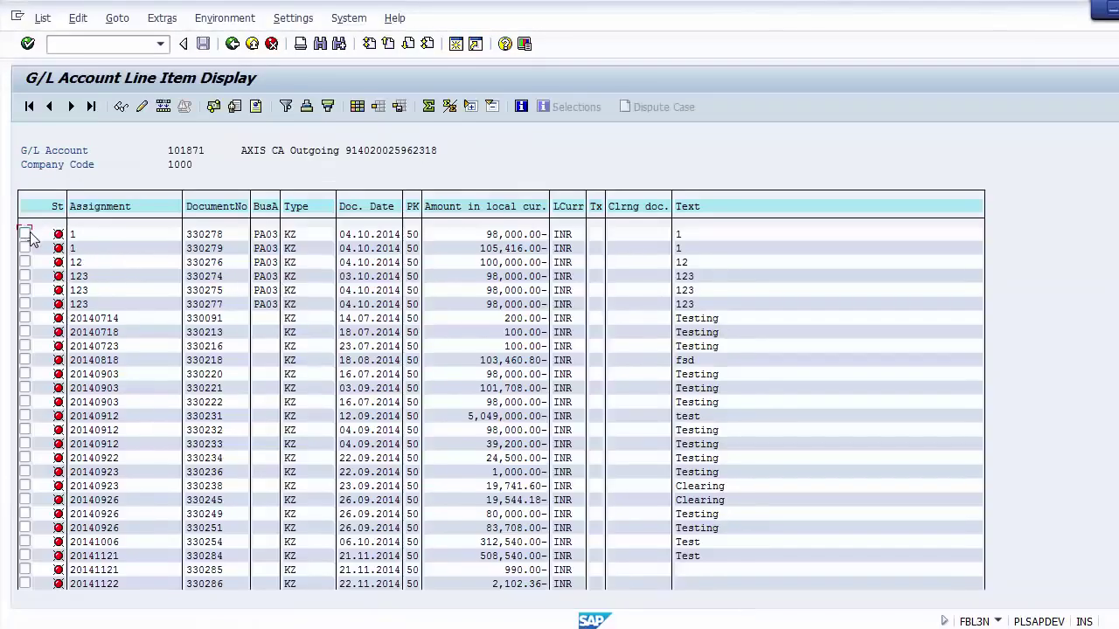
left_click(25, 319)
left_click(120, 107)
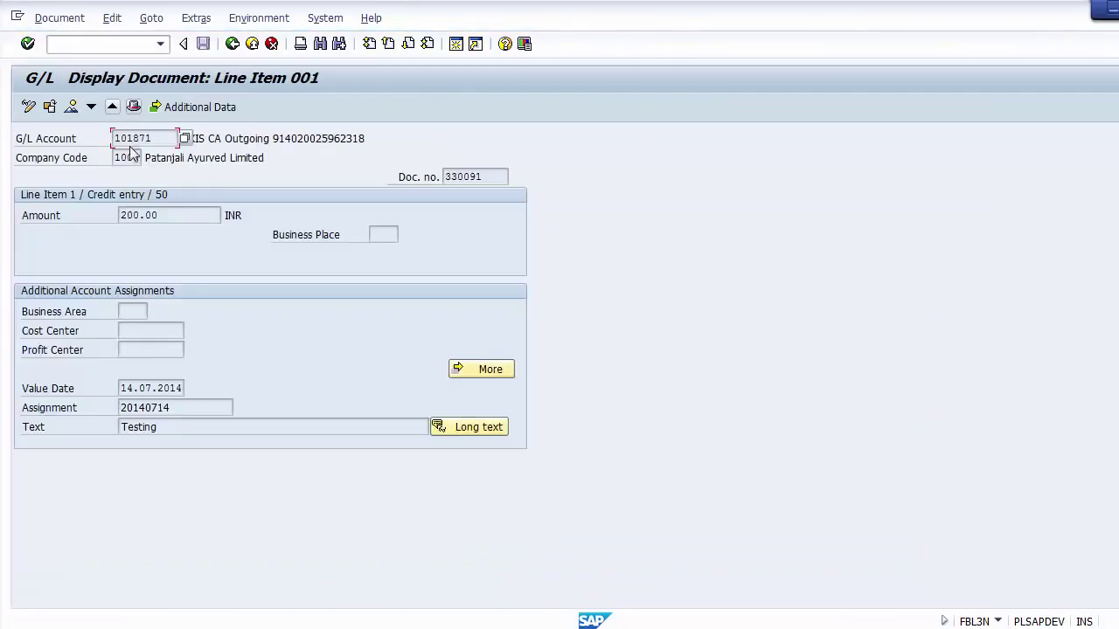
left_click(73, 106)
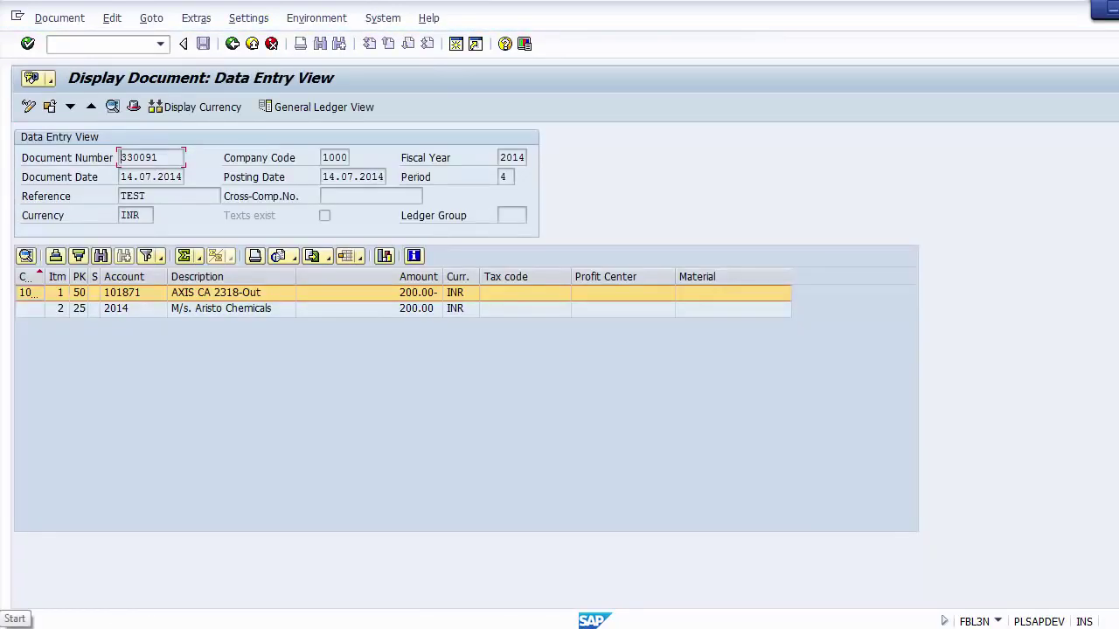
left_click(13, 621)
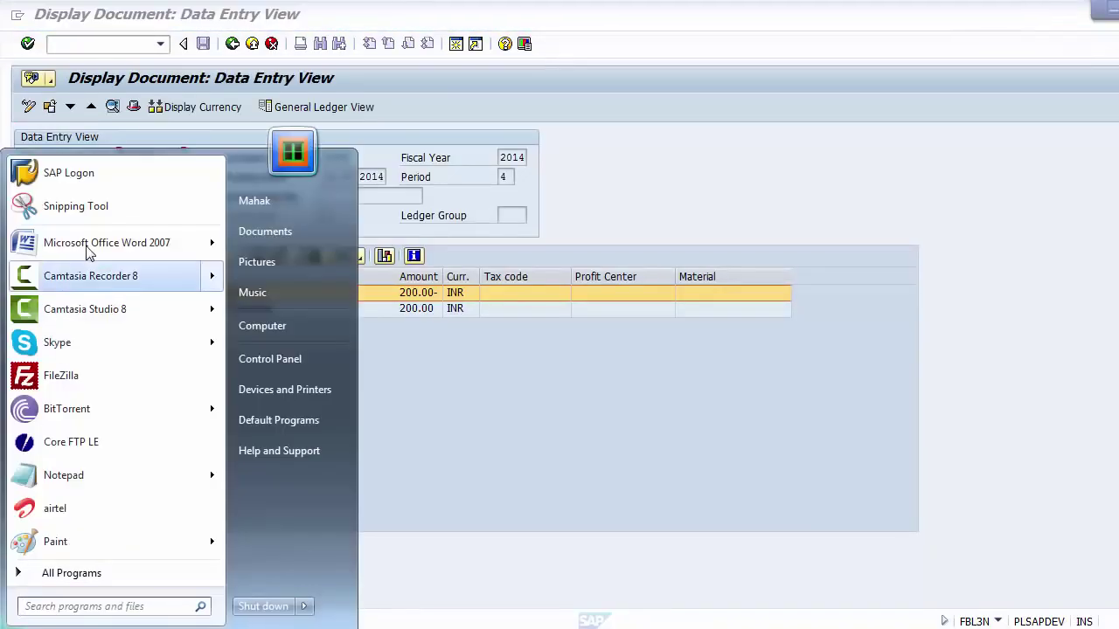
left_click(54, 216)
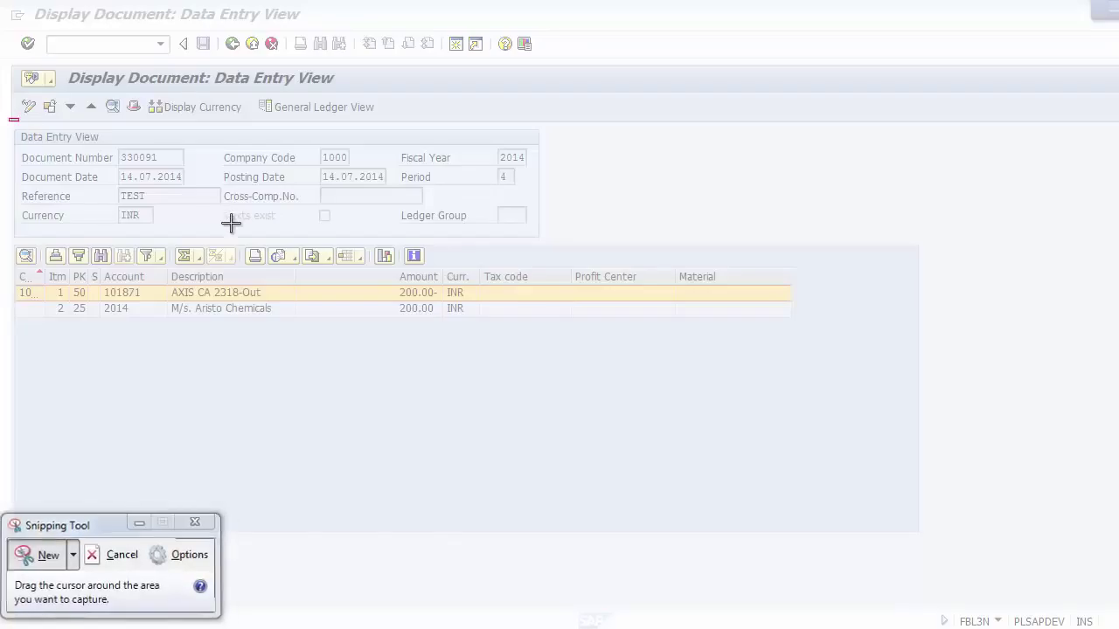
left_click_drag(8, 118, 552, 245)
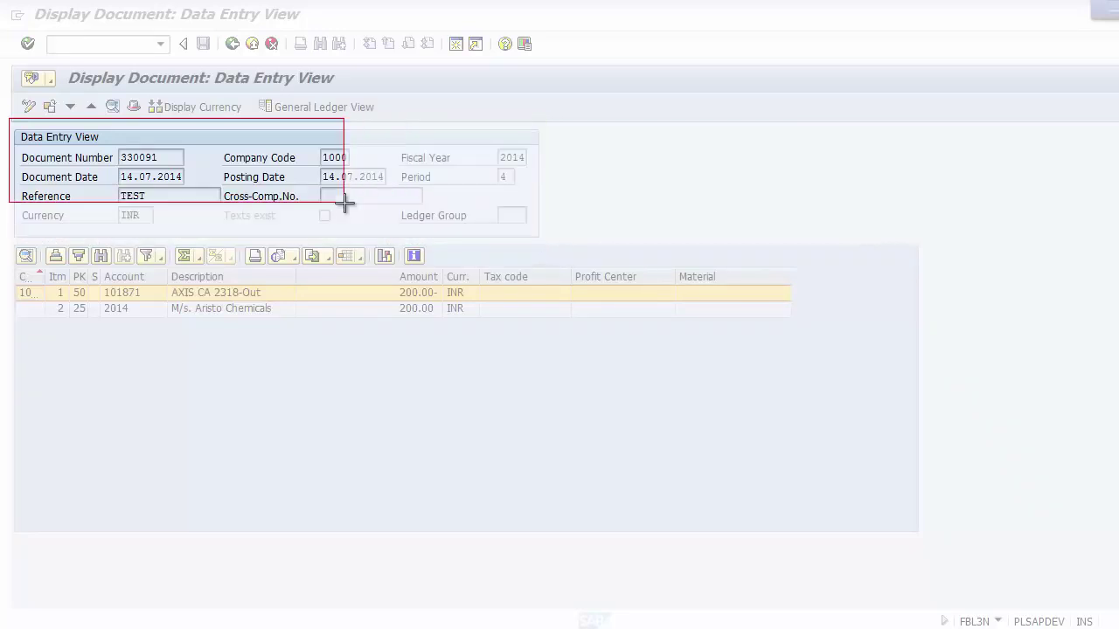
key("Escape")
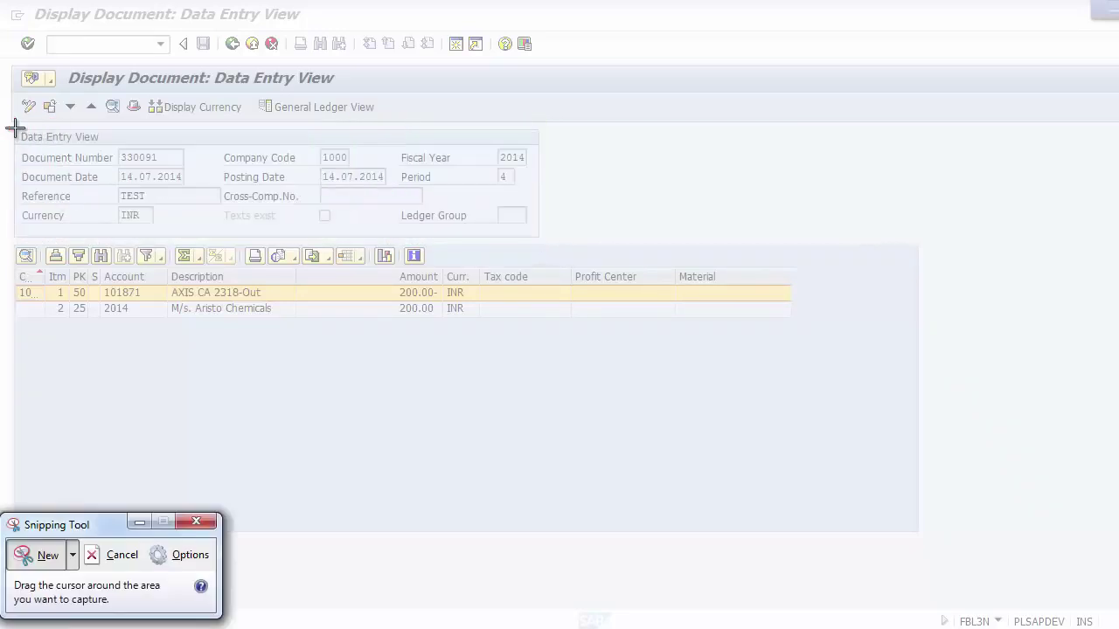
left_click(111, 559)
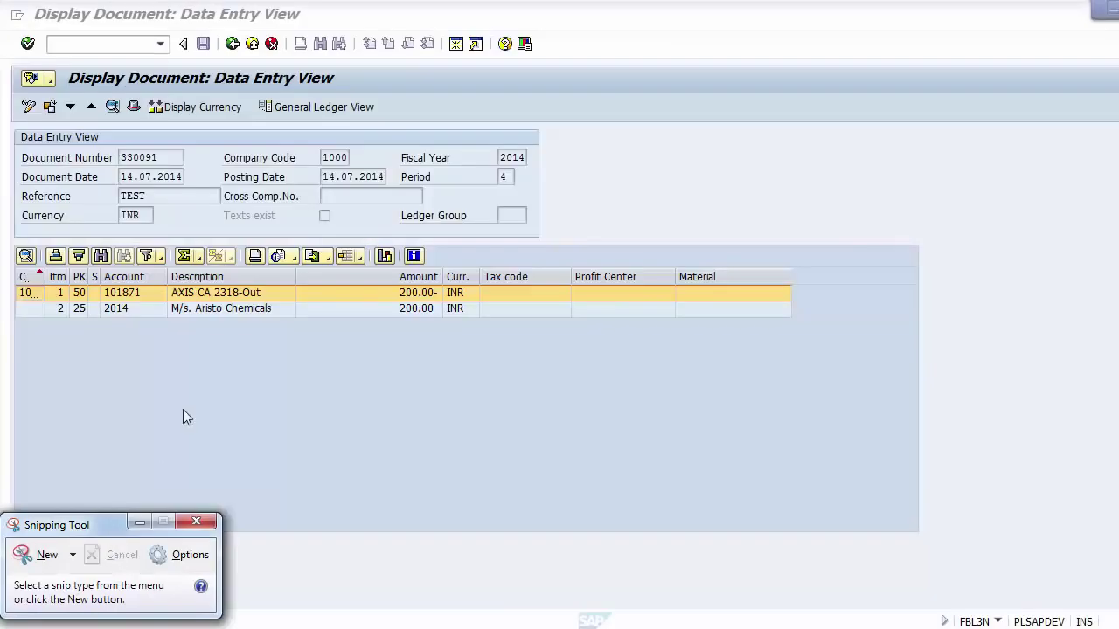
left_click(193, 523)
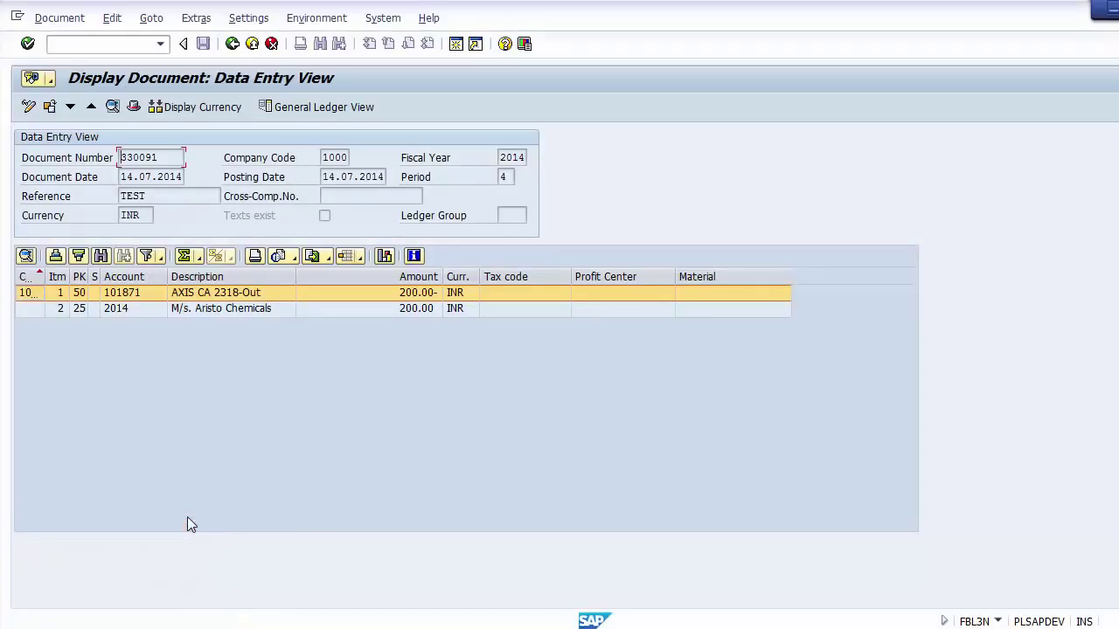
Review the header of document 330091, checking its header text, reference, currency, reference transaction and reference key
left_click(133, 108)
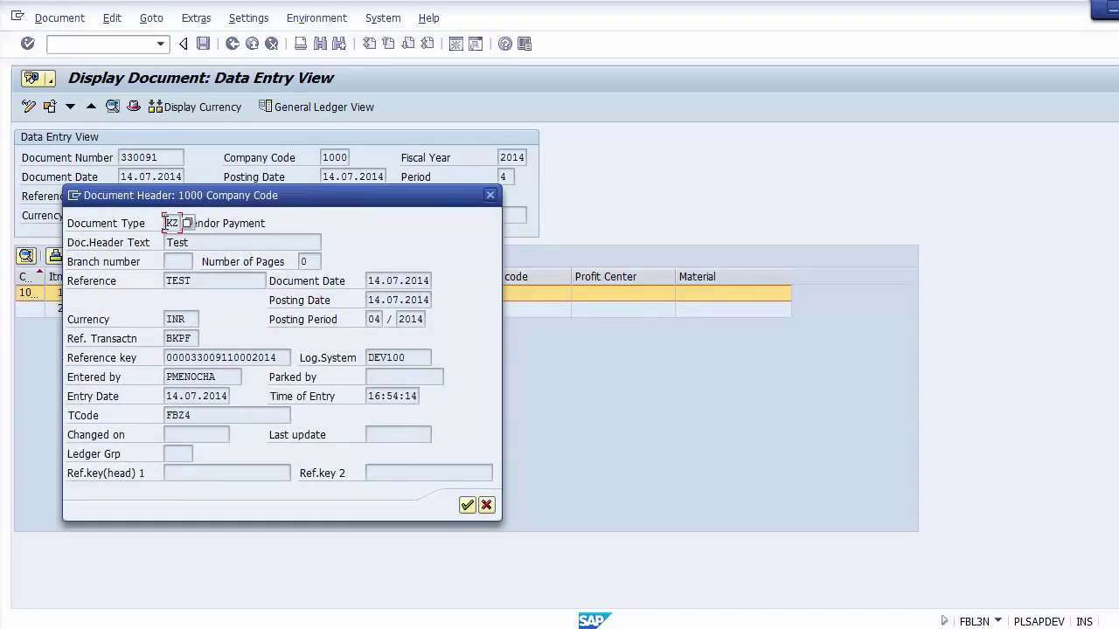
left_click(184, 242)
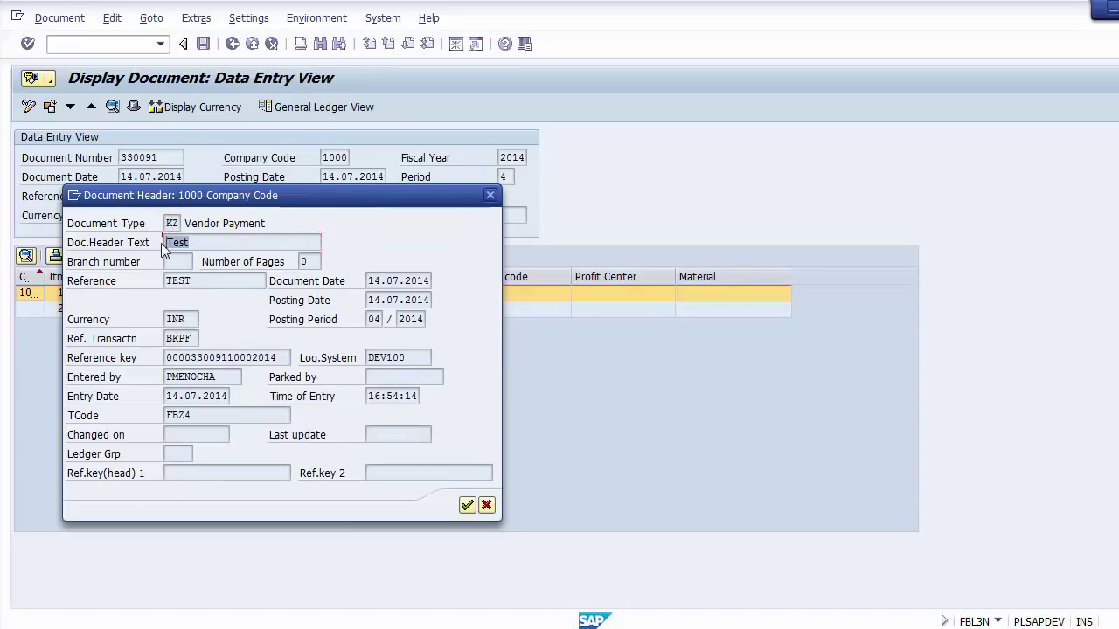
left_click(208, 287)
left_click(179, 319)
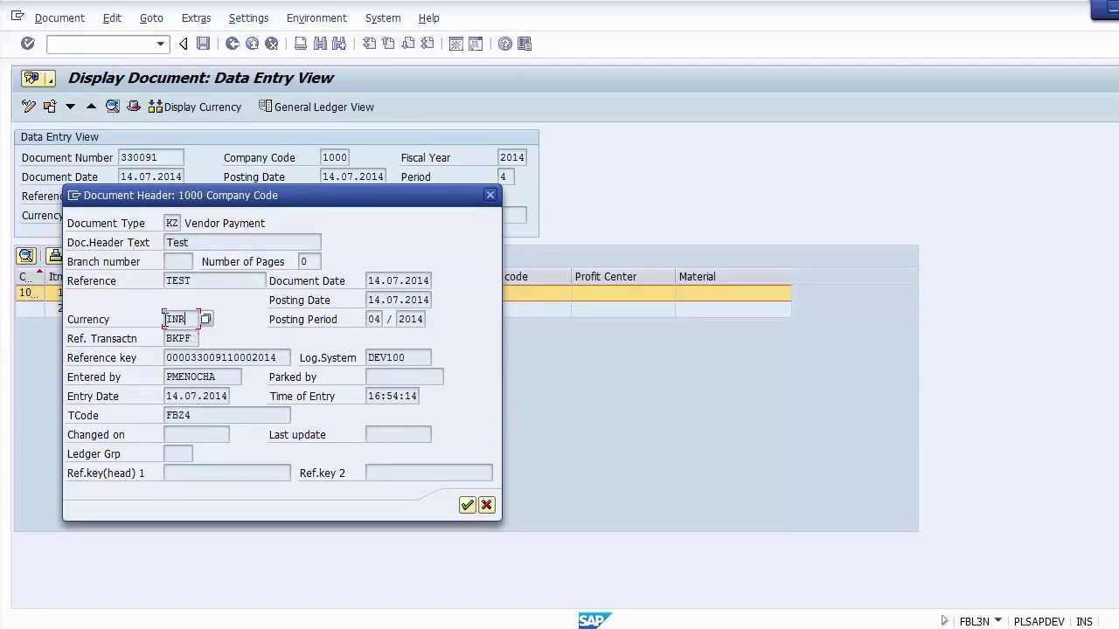
left_click(182, 339)
left_click(168, 359)
double_click(227, 359)
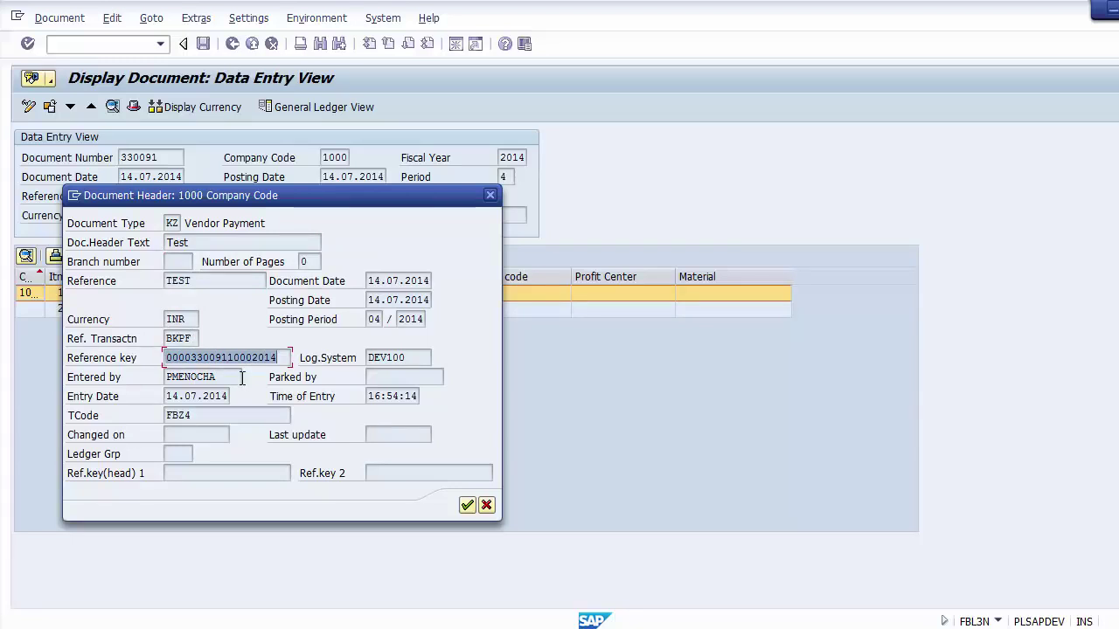
left_click(486, 506)
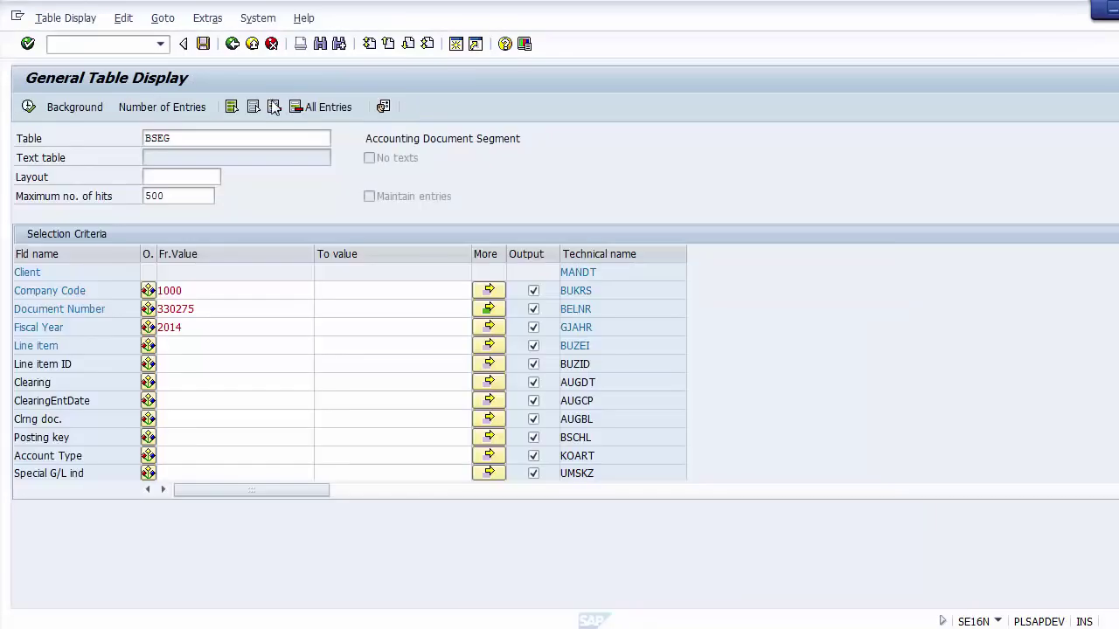
Switch to the SE16N table display, look up the document header table in the PowerPoint slide and load table BKPF
left_click(219, 131)
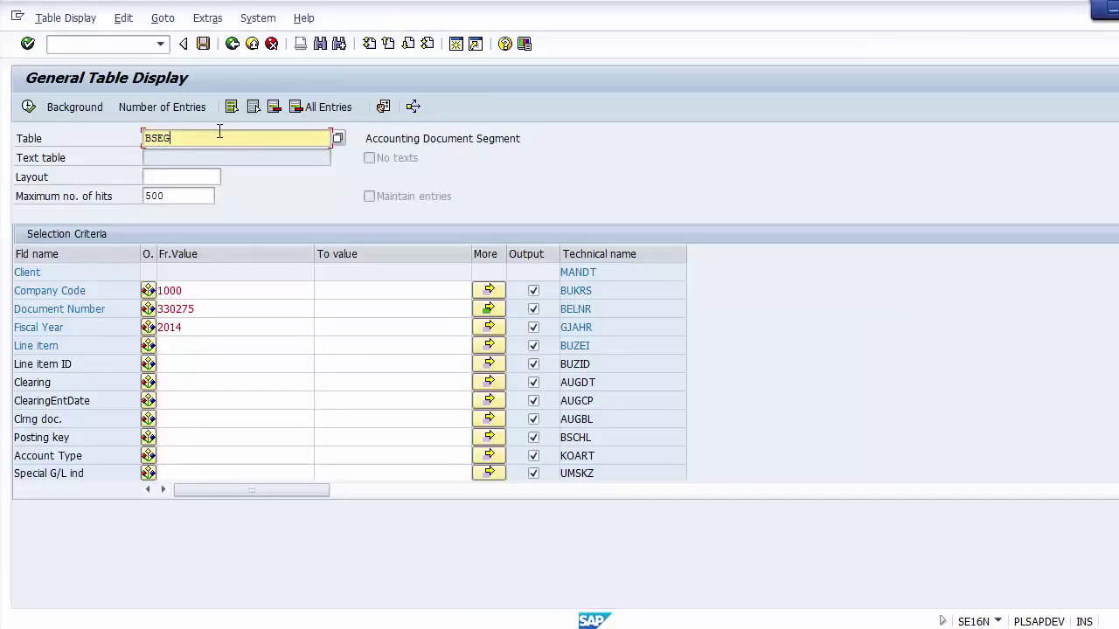
key("BackSpace")
key("BackSpace")
key("BackSpace")
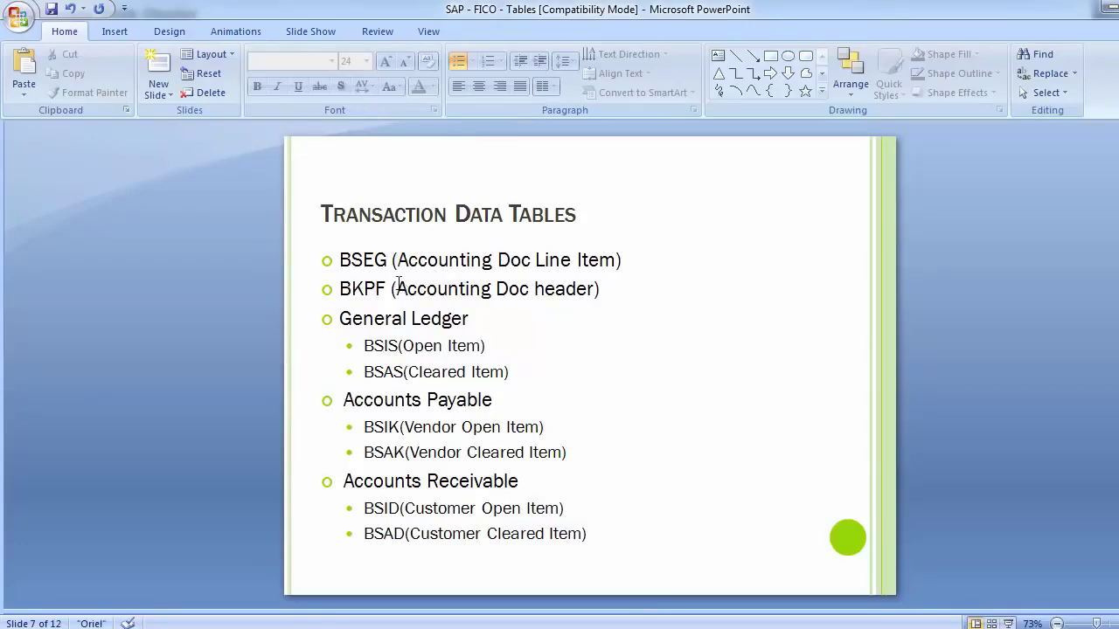
double_click(332, 280)
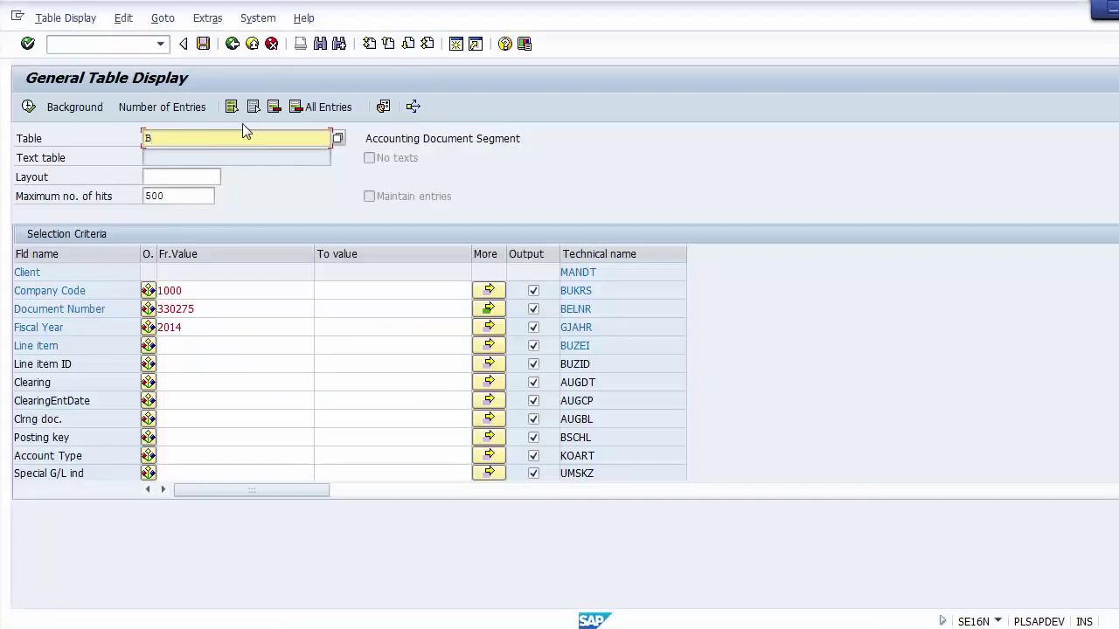
type("BKPF")
key("Return")
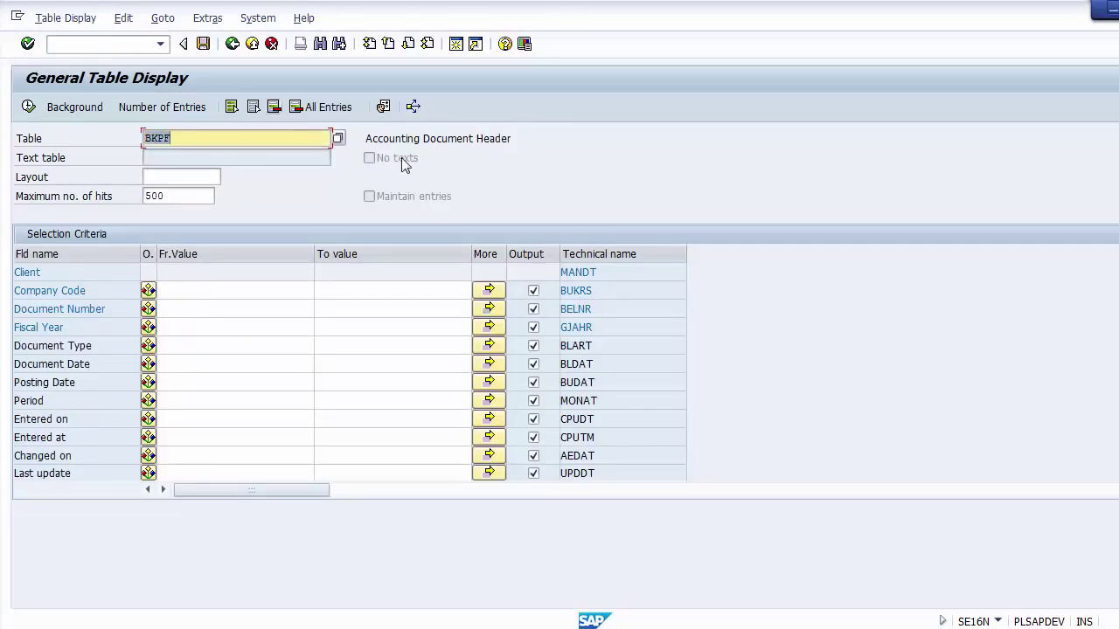
Review the description and selection fields of table BKPF, including document type, dates, transaction code, header text and currency
left_click_drag(368, 141, 535, 138)
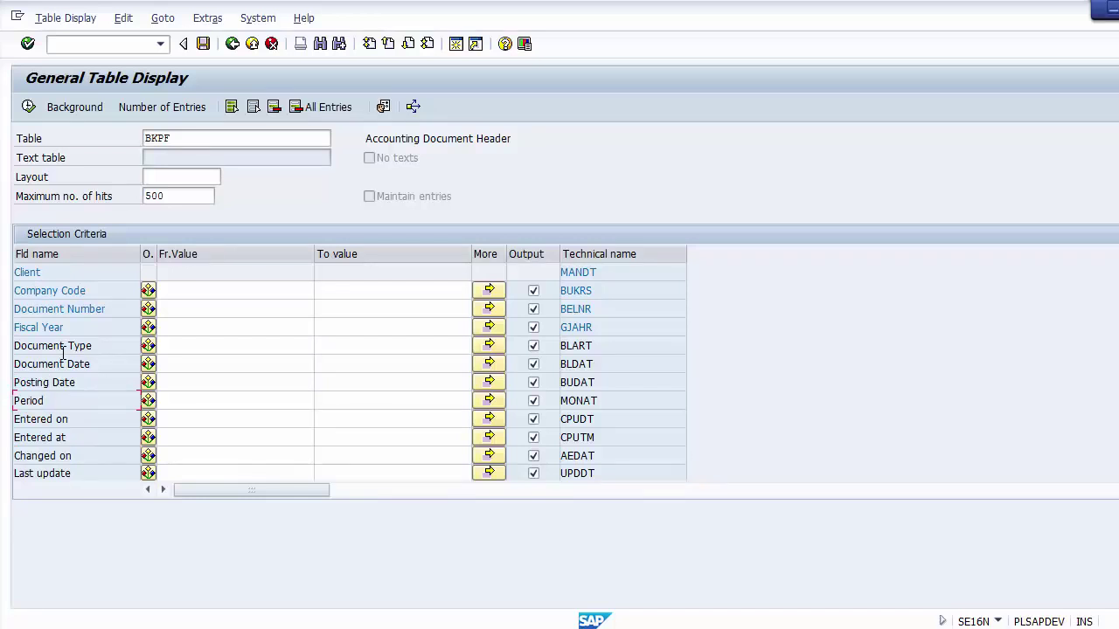
scroll(63, 353, "down", 4)
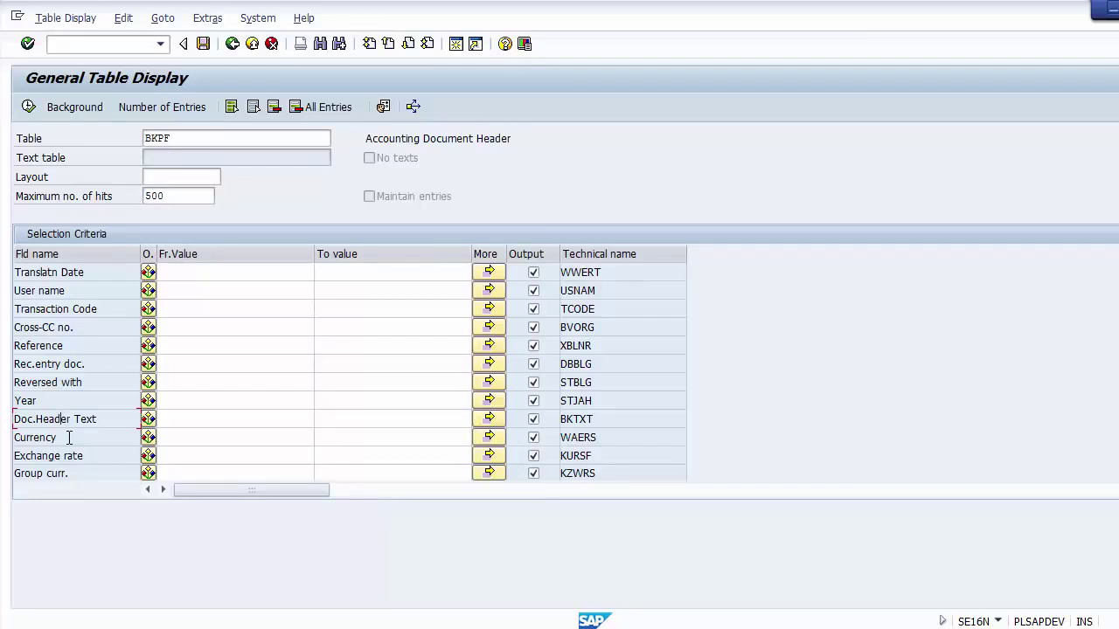
scroll(69, 437, "up", 4)
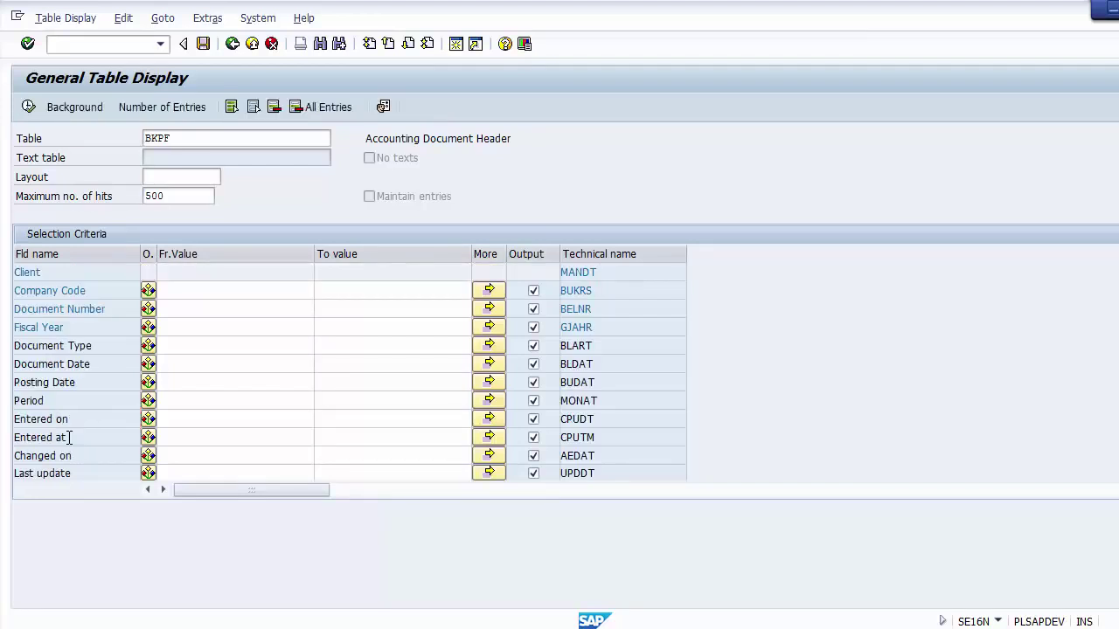
Set the company code to 1000 and paste the copied document numbers into the document number multiple selection
left_click(215, 290)
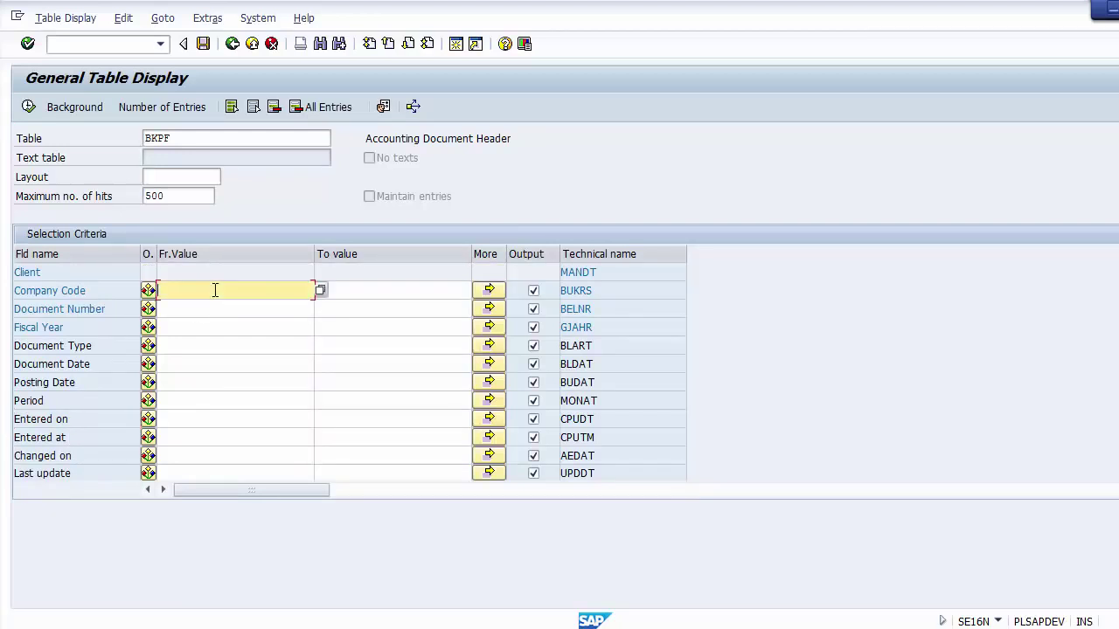
type("1000")
left_click(233, 309)
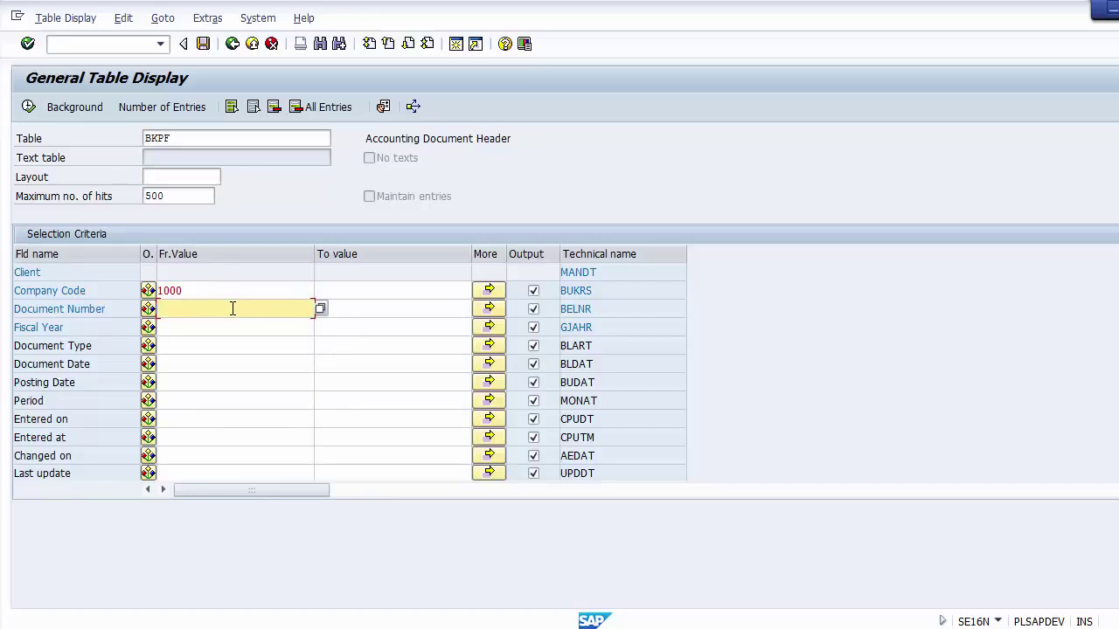
left_click(487, 315)
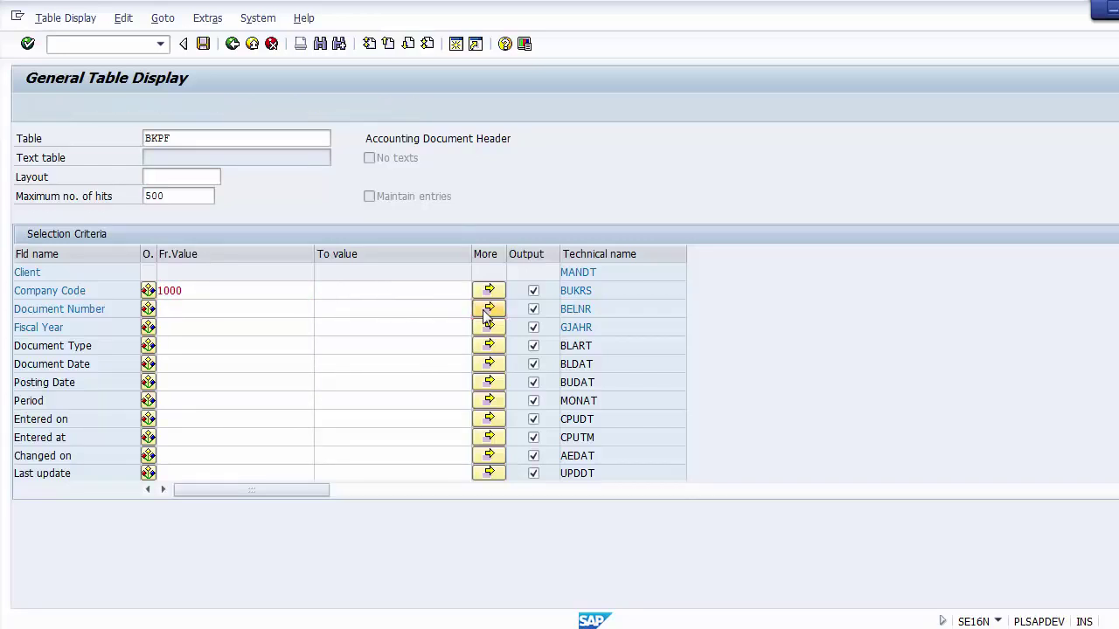
left_click(417, 466)
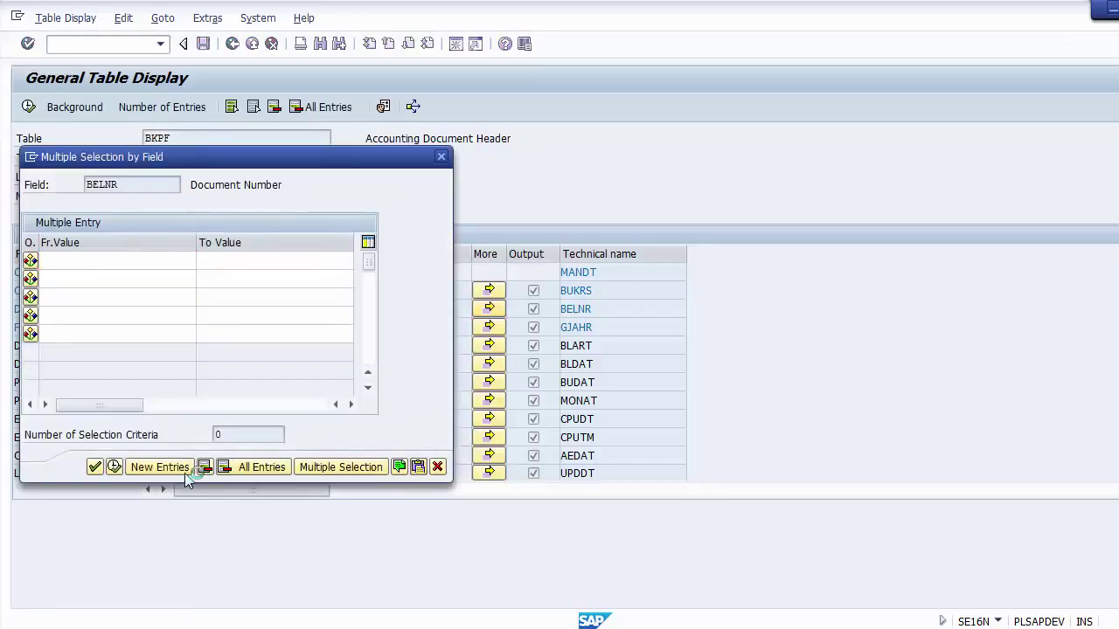
left_click(116, 468)
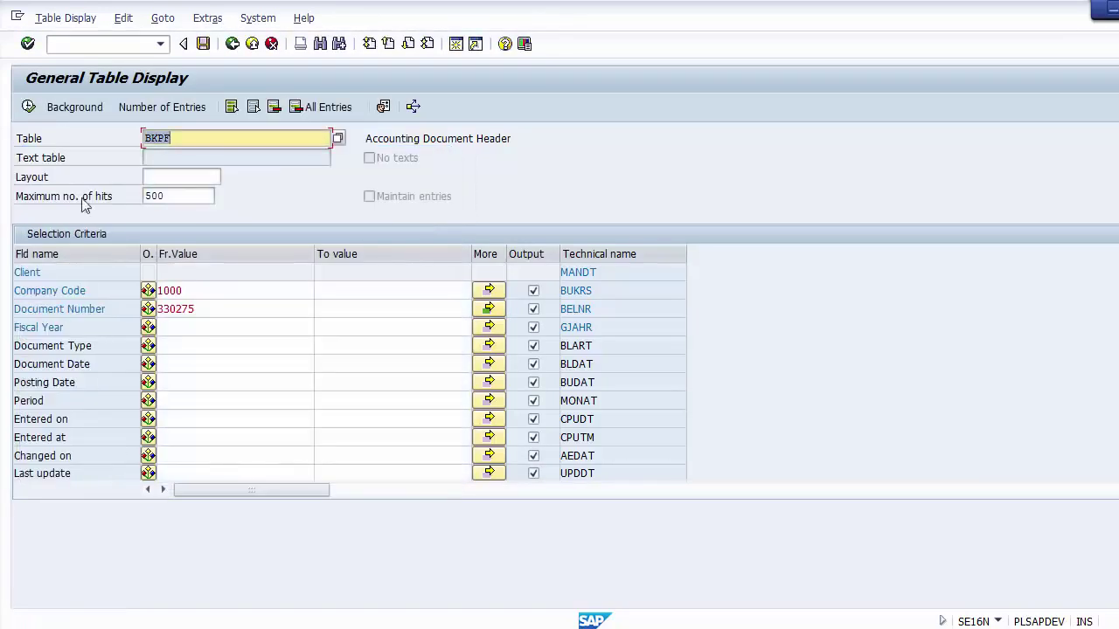
Set the fiscal year to 2014 and display the matching BKPF entries
left_click(172, 328)
type("2014")
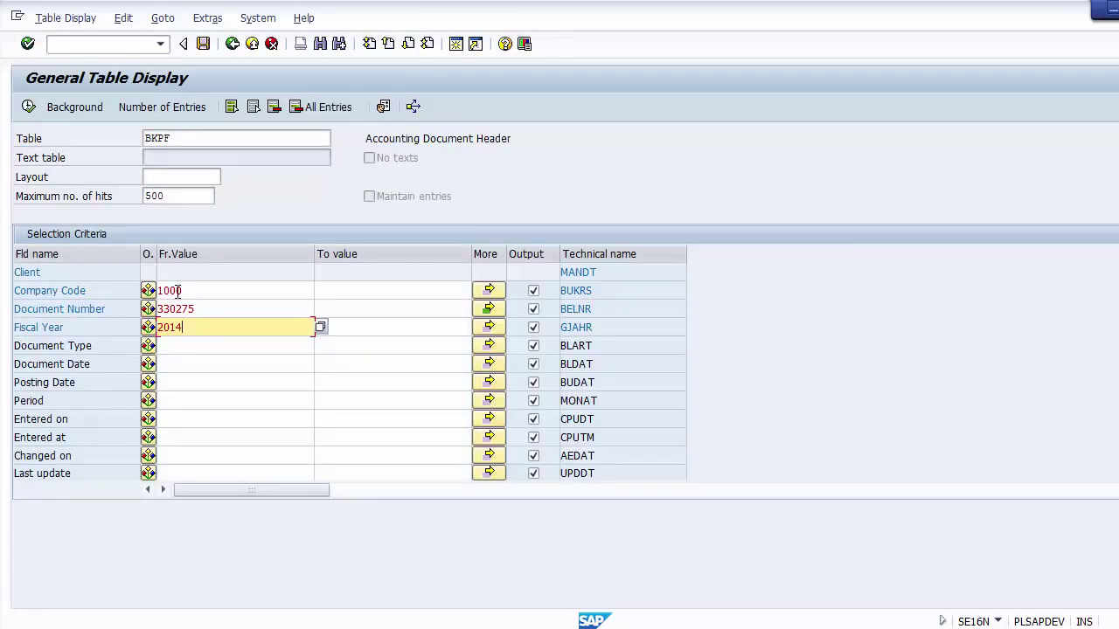
left_click(193, 309)
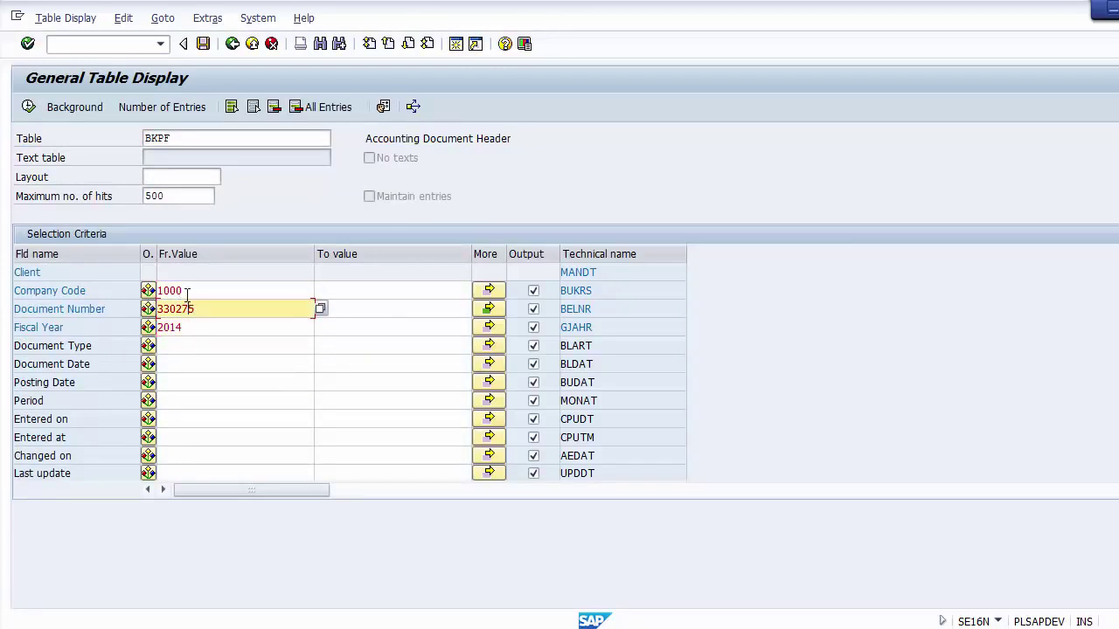
left_click(187, 292)
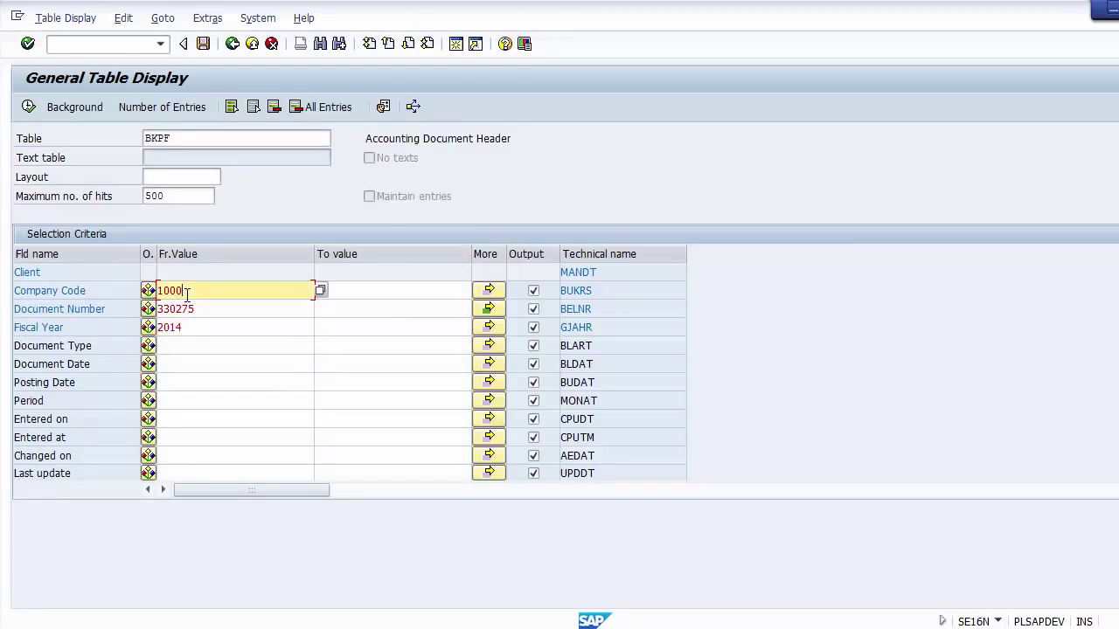
left_click(28, 108)
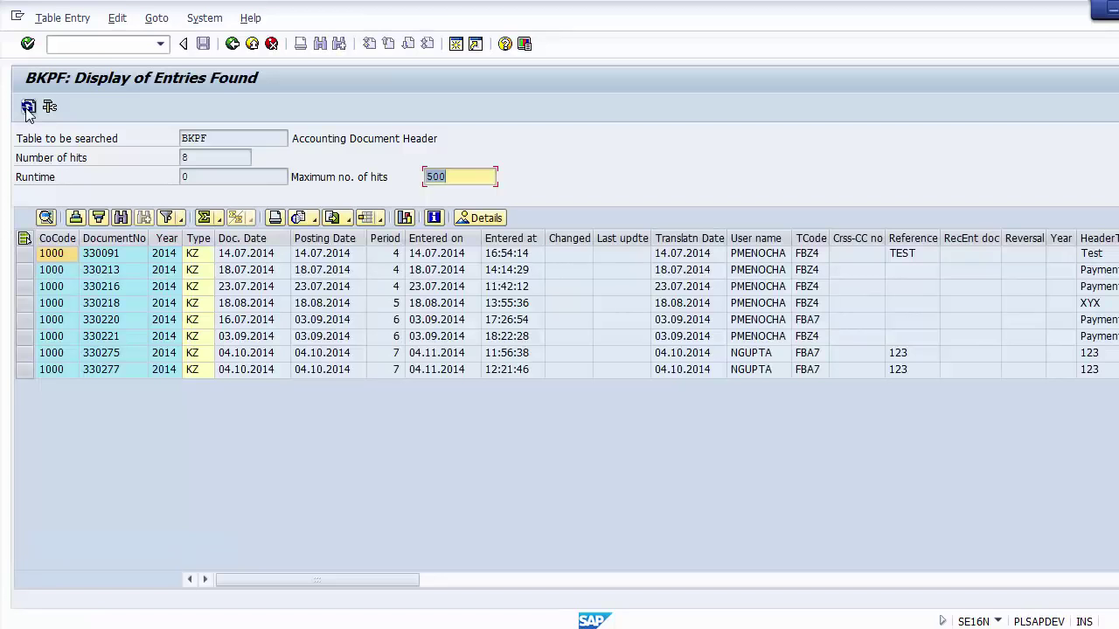
Examine the BKPF entries' company code, document number, year, document type, document date, posting date, period and entry date
left_click(54, 256)
key("Right")
key("Right")
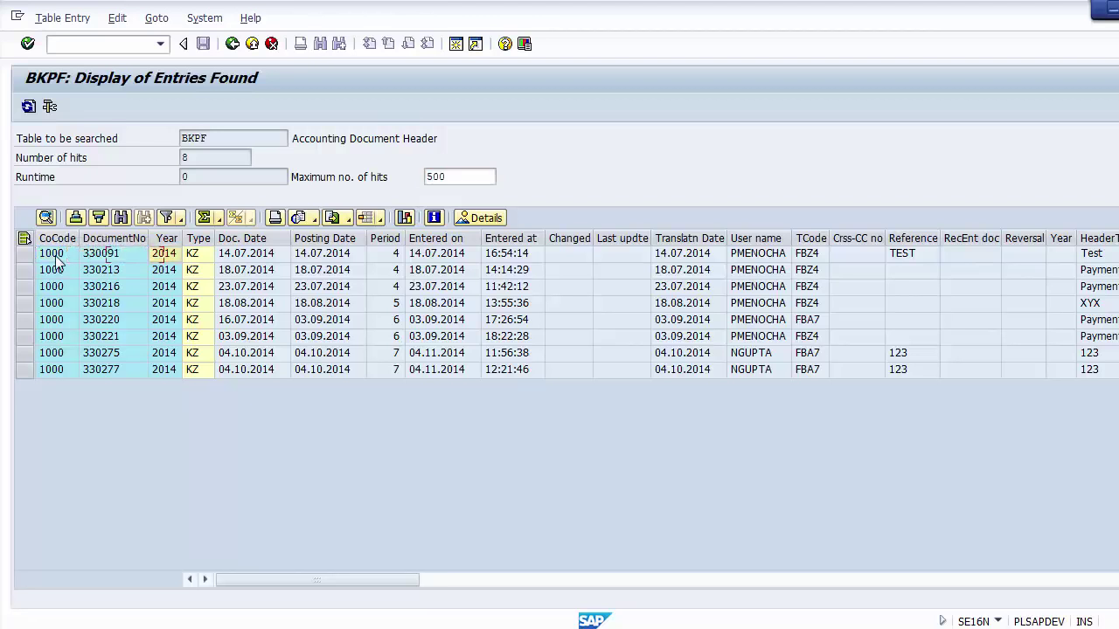
key("Right")
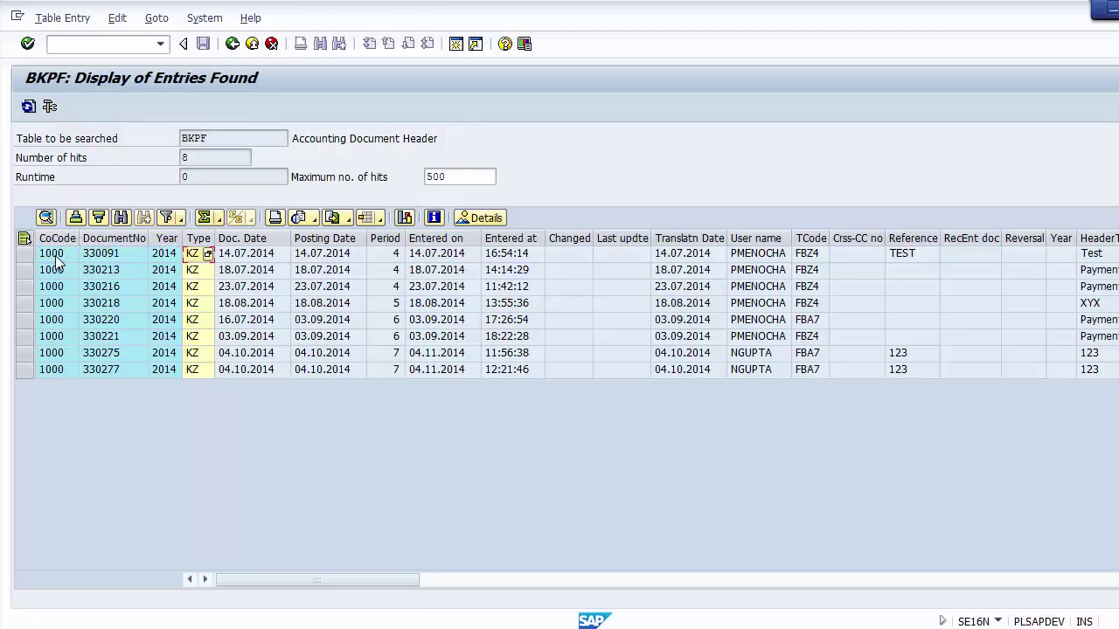
key("Down")
key("Down")
key("Down")
key("Down")
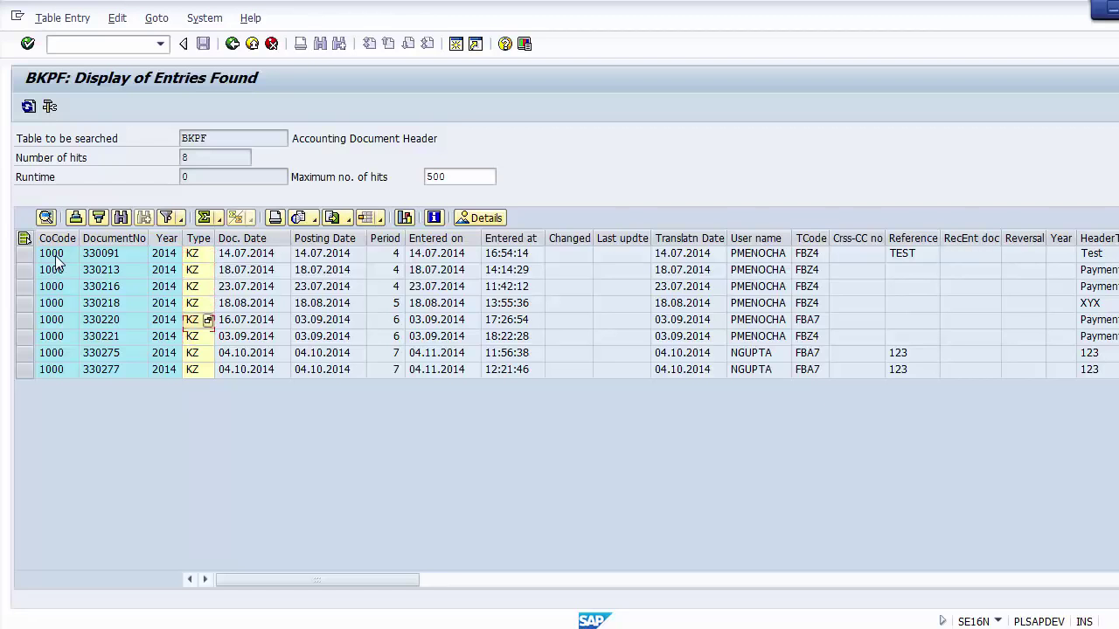
key("Up")
key("Up")
key("Up")
key("Up")
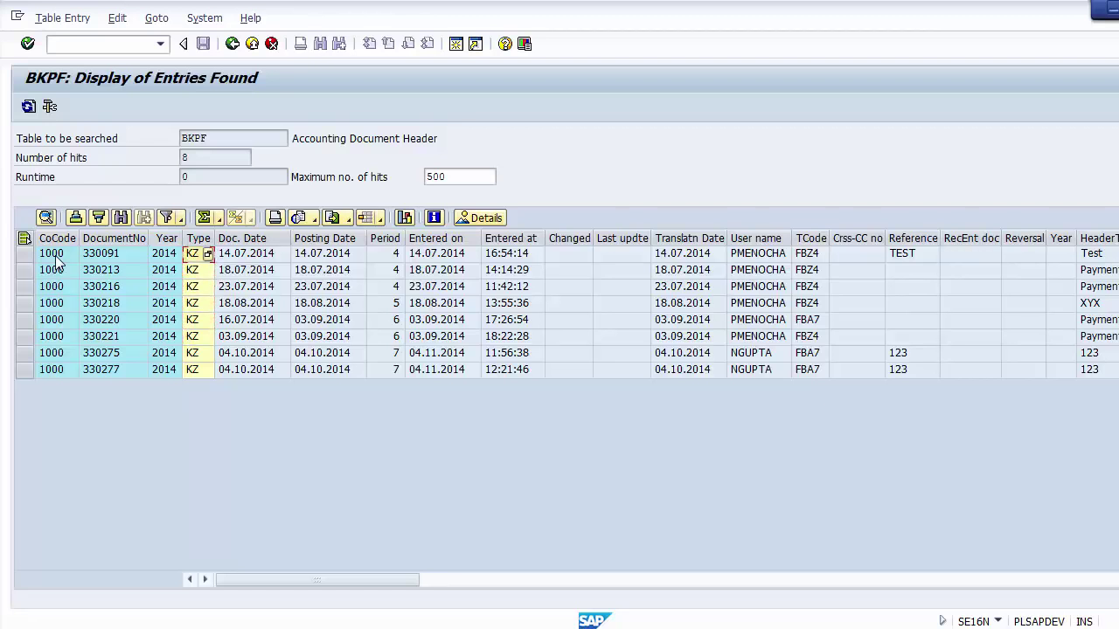
key("Right")
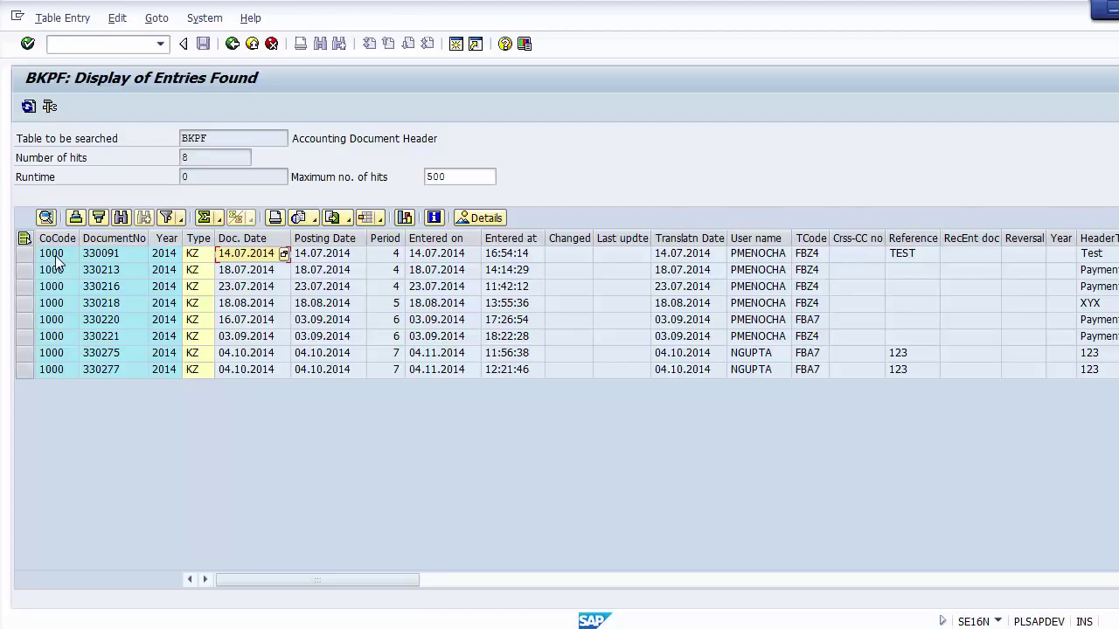
key("Right")
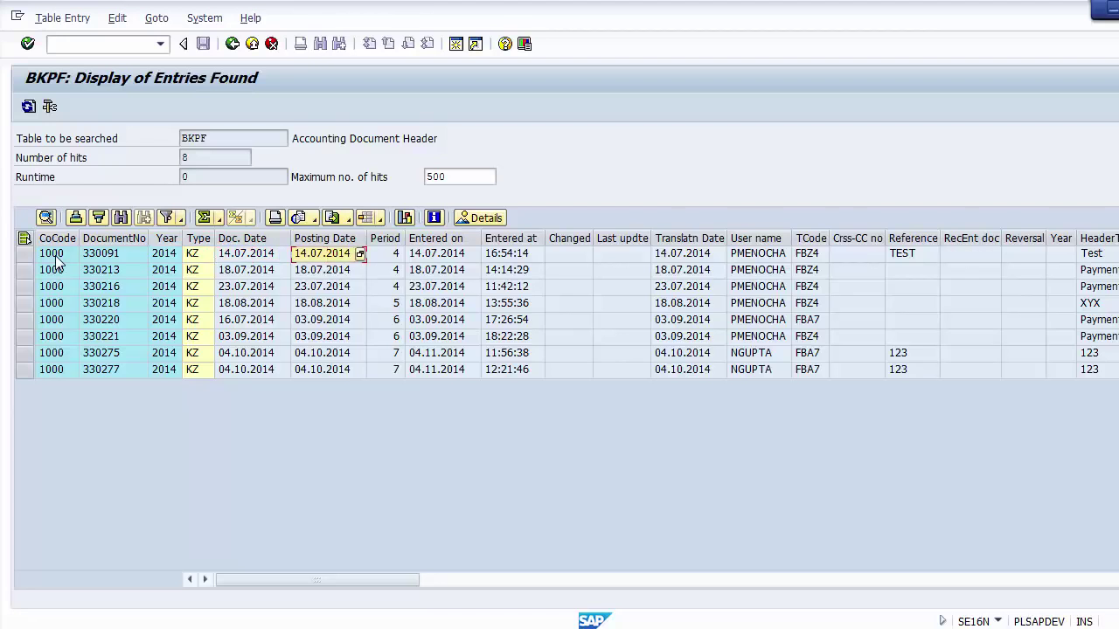
key("Right")
key("Right")
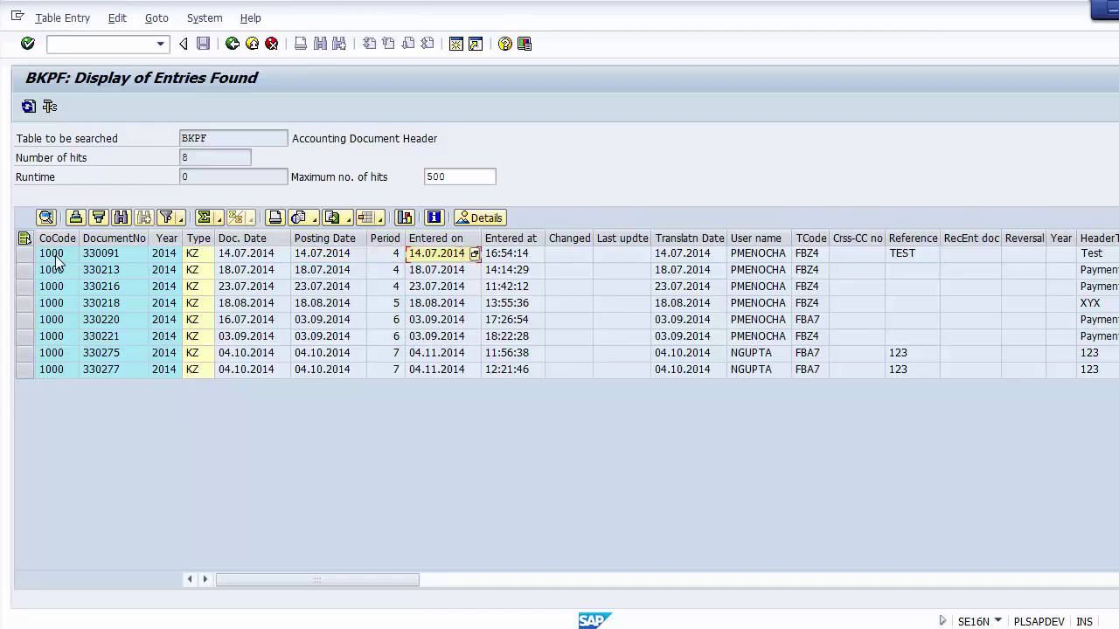
Examine the entry time, change dates, translation date, user name, transaction code, reference and header text columns of the BKPF entries
key("Right")
key("Right")
key("Right")
key("Right")
key("Right")
key("Right")
key("Right")
key("Right")
key("Right")
key("Right")
key("Right")
key("Right")
key("Right")
key("Right")
key("Right")
key("Right")
key("Right")
key("Right")
key("Right")
key("Right")
key("Right")
key("Right")
key("Right")
key("Right")
key("Right")
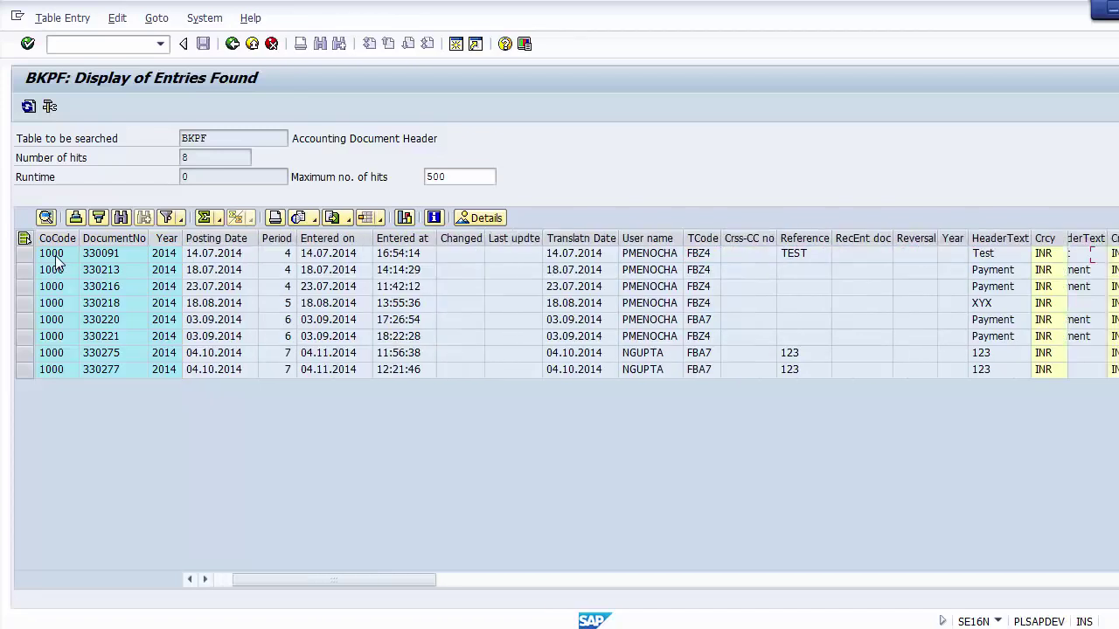
Examine the columns following the header text, including currency, reference transaction, reference key and local currency
key("Right")
key("Right")
key("Right")
key("Right")
key("Right")
key("Right")
key("Right")
key("Right")
key("Right")
key("Right")
key("Right")
key("Right")
key("Right")
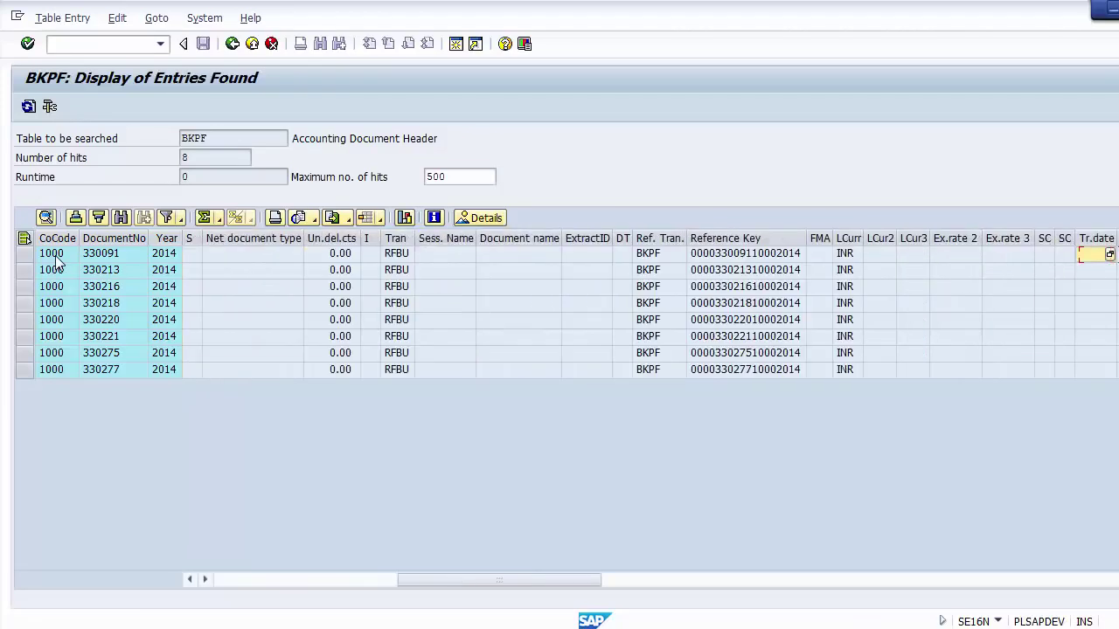
key("Left")
key("Left")
key("Left")
key("Left")
key("Left")
key("Left")
key("Left")
key("Left")
key("Left")
key("Left")
Review the remaining BKPF columns, from exchange rates and reversal flag through ledger group to the document condition column
key("Right")
key("Right")
key("Right")
key("Right")
key("Right")
key("Right")
key("Right")
key("Right")
key("Right")
key("Right")
key("Right")
key("Right")
key("Right")
key("Right")
key("Right")
key("Right")
key("Right")
key("Right")
key("Right")
key("Right")
key("Right")
key("Right")
key("Right")
key("Right")
key("Right")
key("Right")
key("Right")
key("Right")
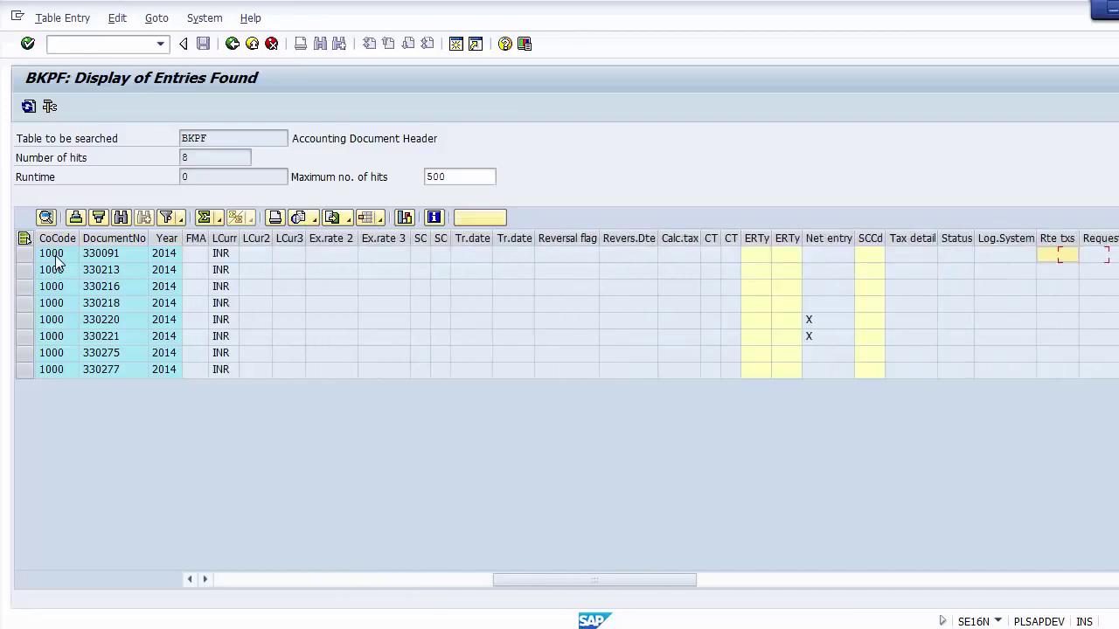
key("Right")
key("Right")
key("Right")
key("Right")
key("Right")
key("Right")
key("Right")
key("Right")
key("Right")
key("Right")
key("Right")
key("Right")
key("Right")
key("Right")
key("Right")
key("Right")
key("Right")
key("Right")
key("Right")
key("Right")
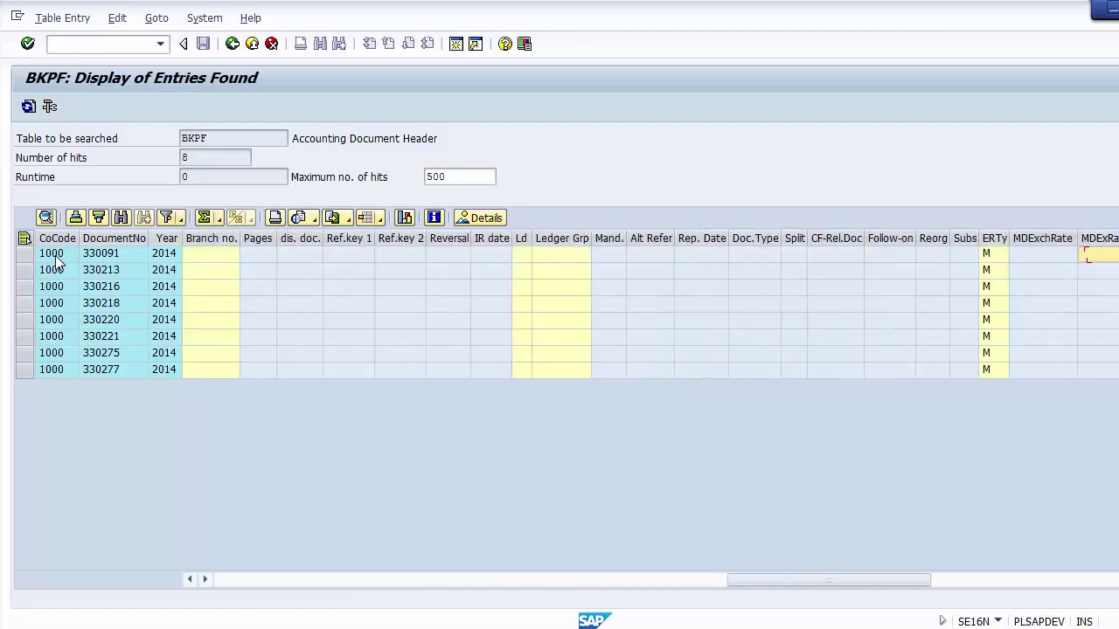
key("Right")
key("Right")
key("Right")
key("Right")
key("Right")
key("Right")
key("Right")
key("Right")
key("Right")
key("Right")
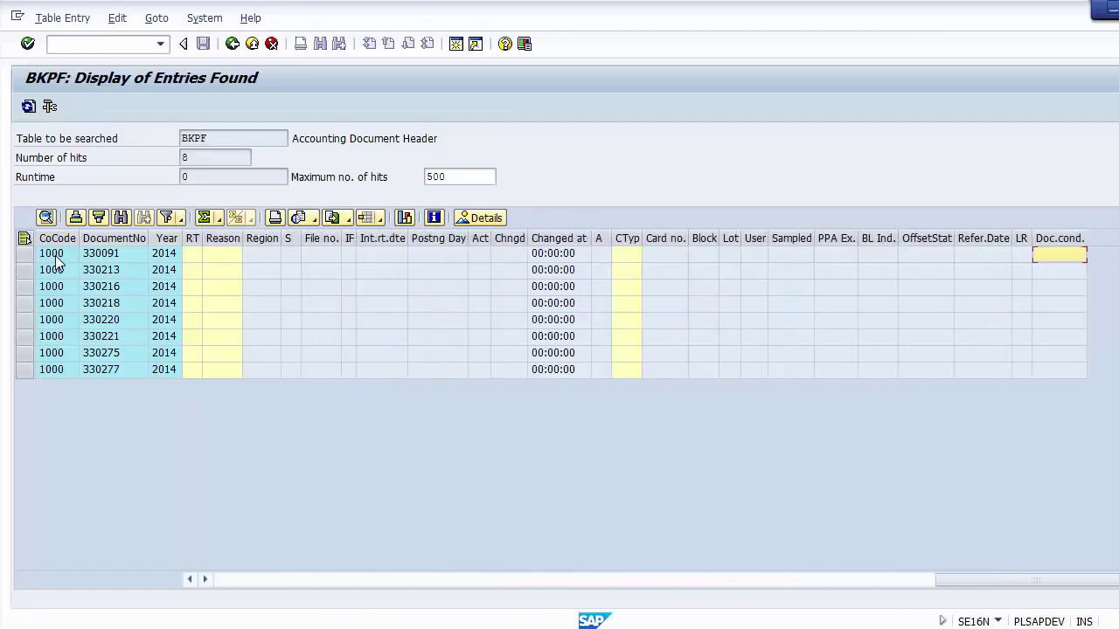
Look back across the BKPF entries from the document condition column to the company code column
key("Left")
key("Left")
key("Left")
key("Left")
key("Left")
key("Left")
key("Left")
key("Left")
key("Left")
key("Left")
key("Left")
key("Left")
key("Left")
key("Left")
key("Left")
key("Left")
key("Left")
key("Left")
key("Left")
key("Left")
key("Left")
key("Left")
key("Left")
key("Left")
key("Left")
key("Left")
key("Left")
key("Left")
key("Left")
key("Left")
key("Left")
key("Left")
key("Left")
key("Left")
key("Left")
key("Left")
key("Left")
key("Left")
key("Left")
key("Left")
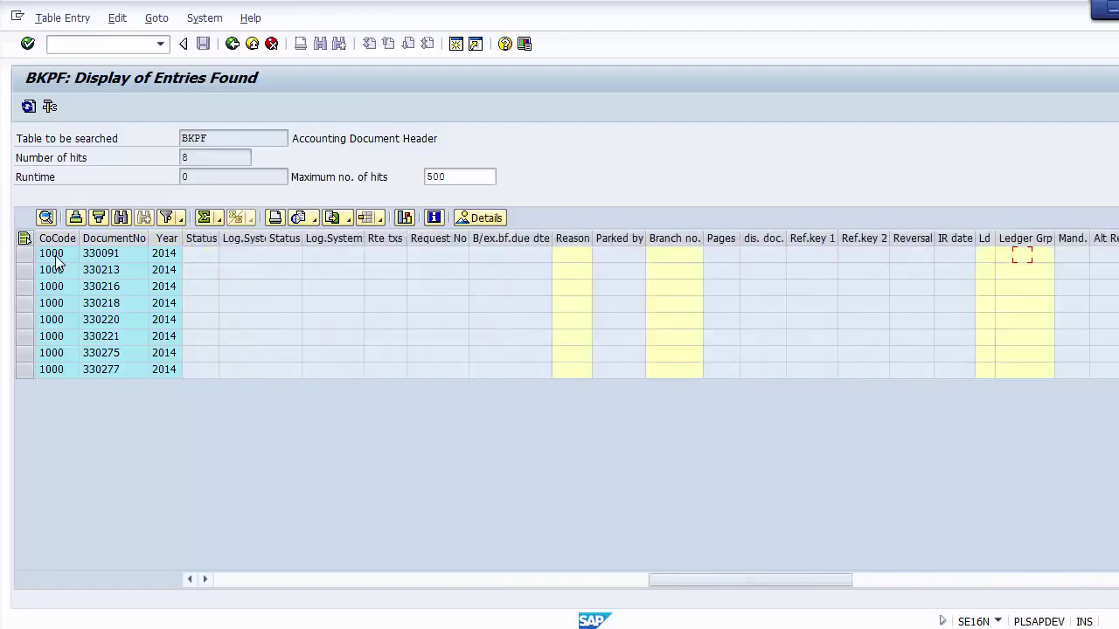
key("Right")
key("Right")
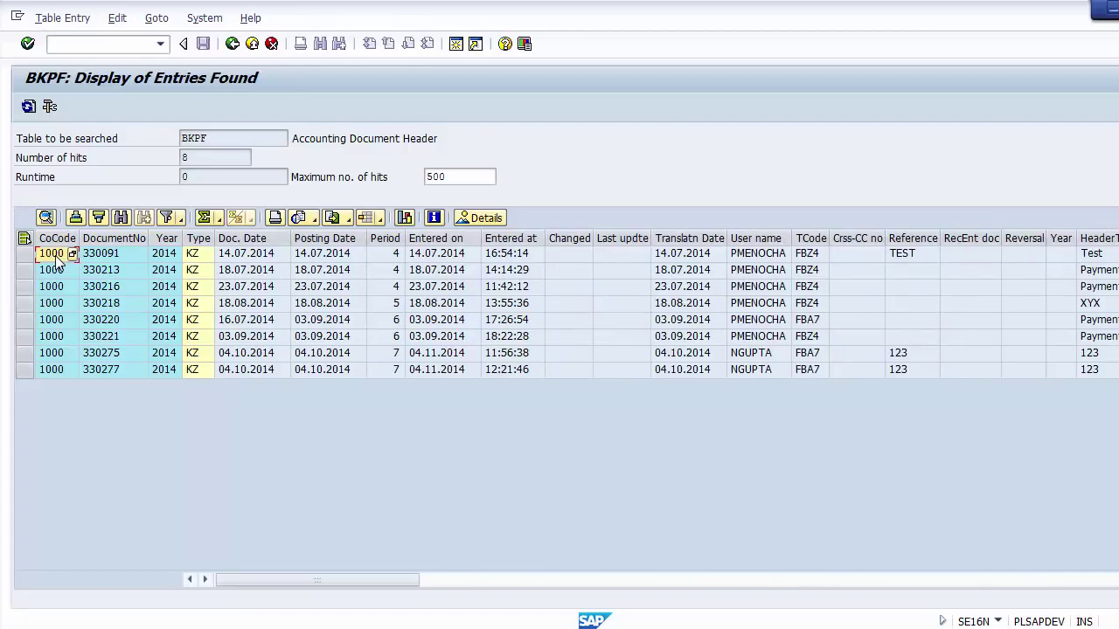
Leave the BKPF entries and review the BSEG and BKPF lines on the Transaction Data Tables slide in PowerPoint
left_click(252, 44)
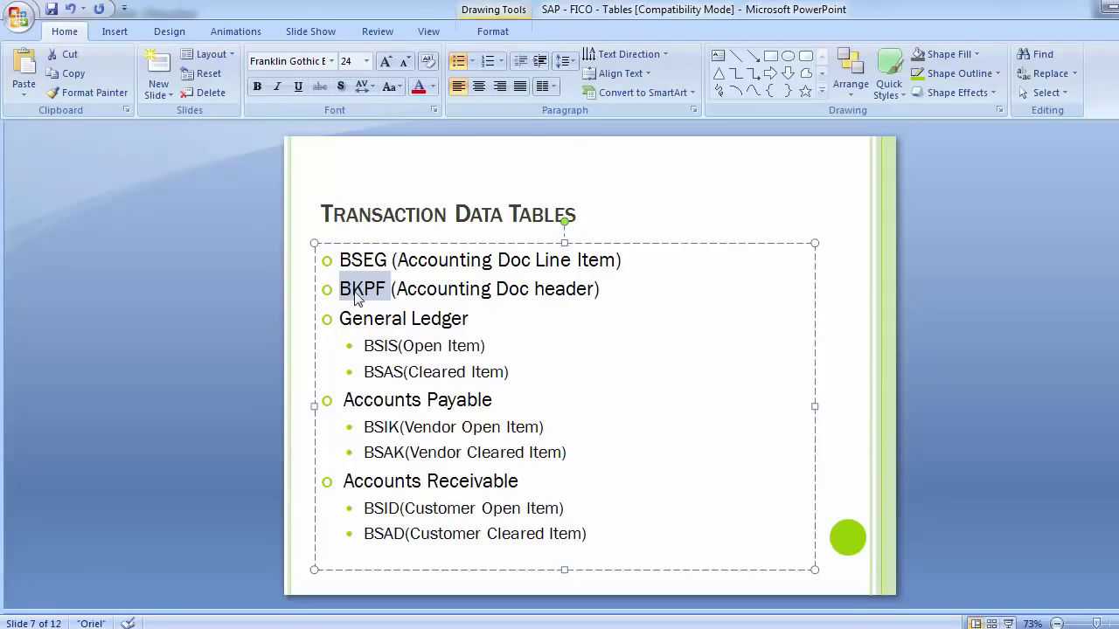
left_click_drag(339, 259, 635, 292)
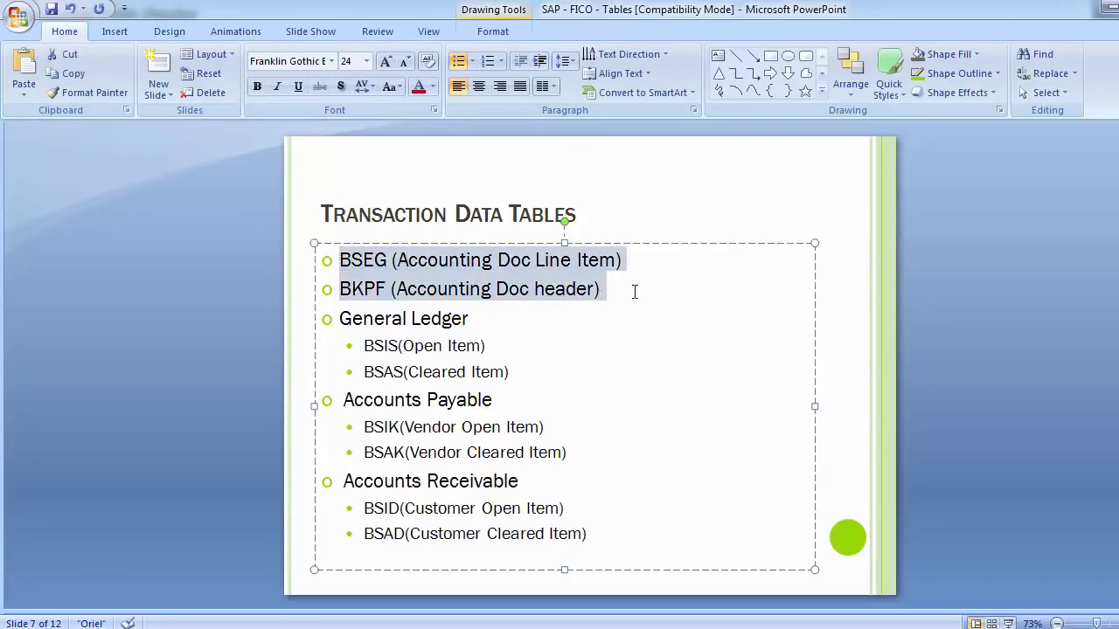
left_click(182, 349)
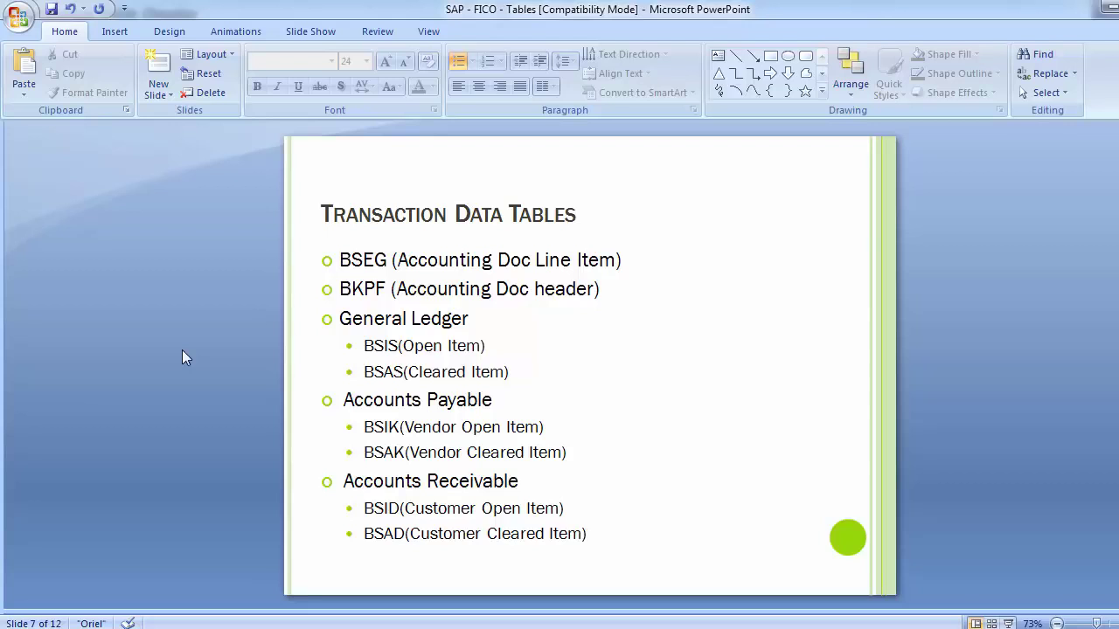
Switch to SAP, load table BSIS in SE16N with company code 1000 as selection criterion, and leave the table display
key("alt+Tab")
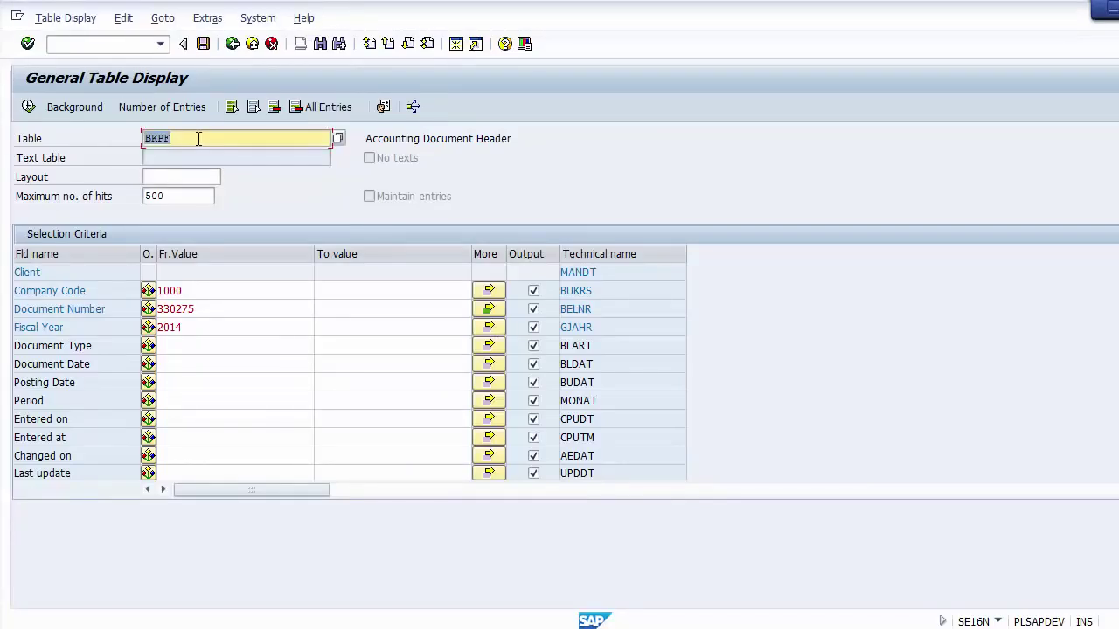
type("BSIS")
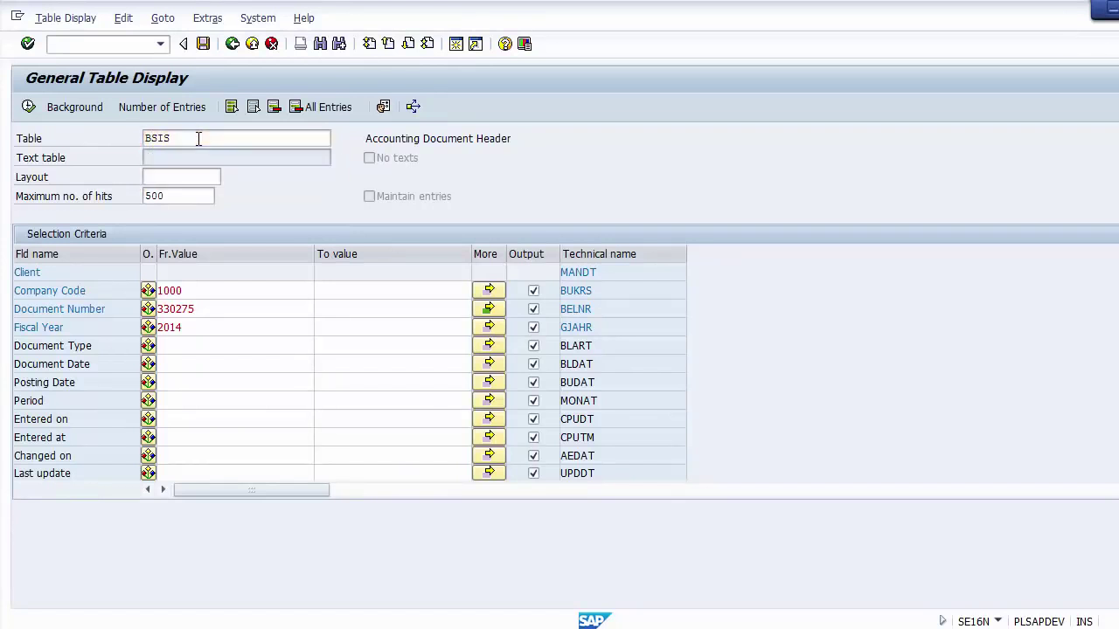
key("Return")
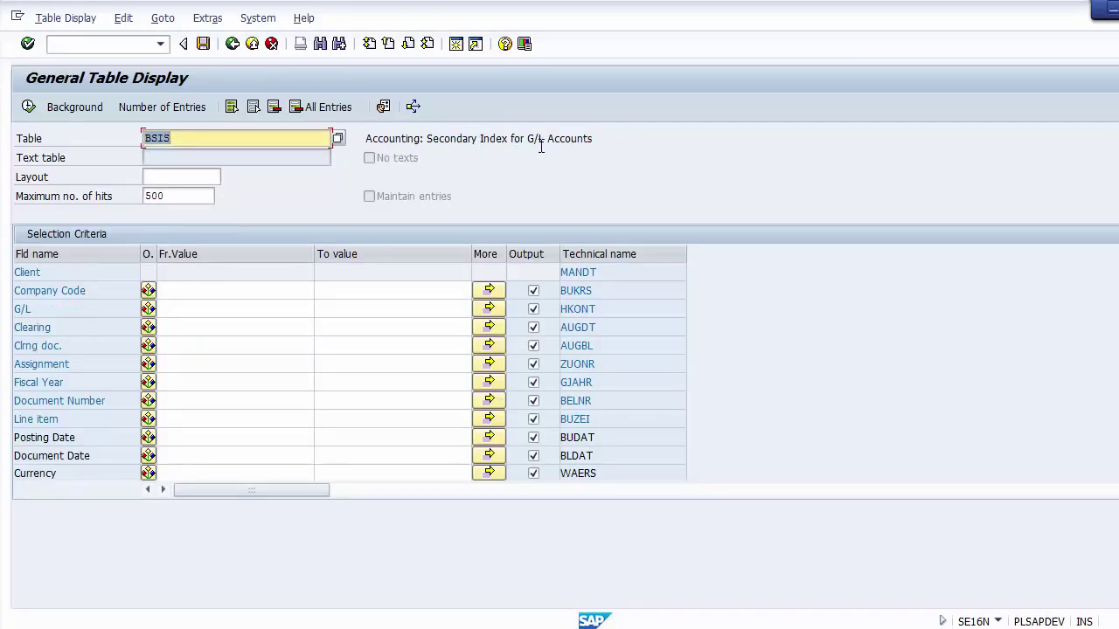
left_click(182, 292)
type("1000")
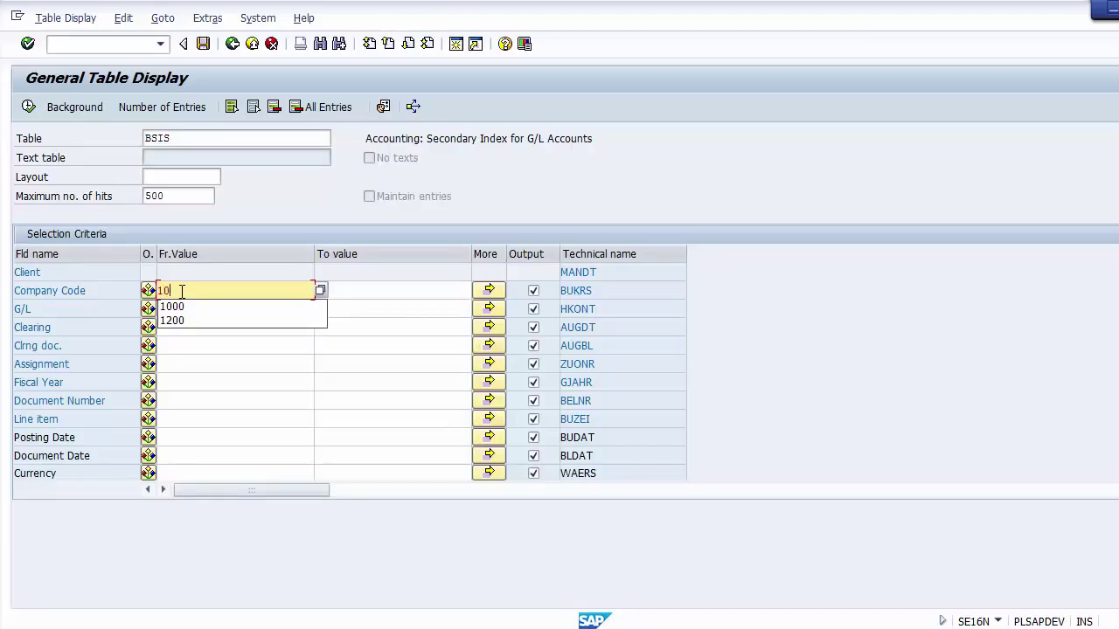
left_click(186, 312)
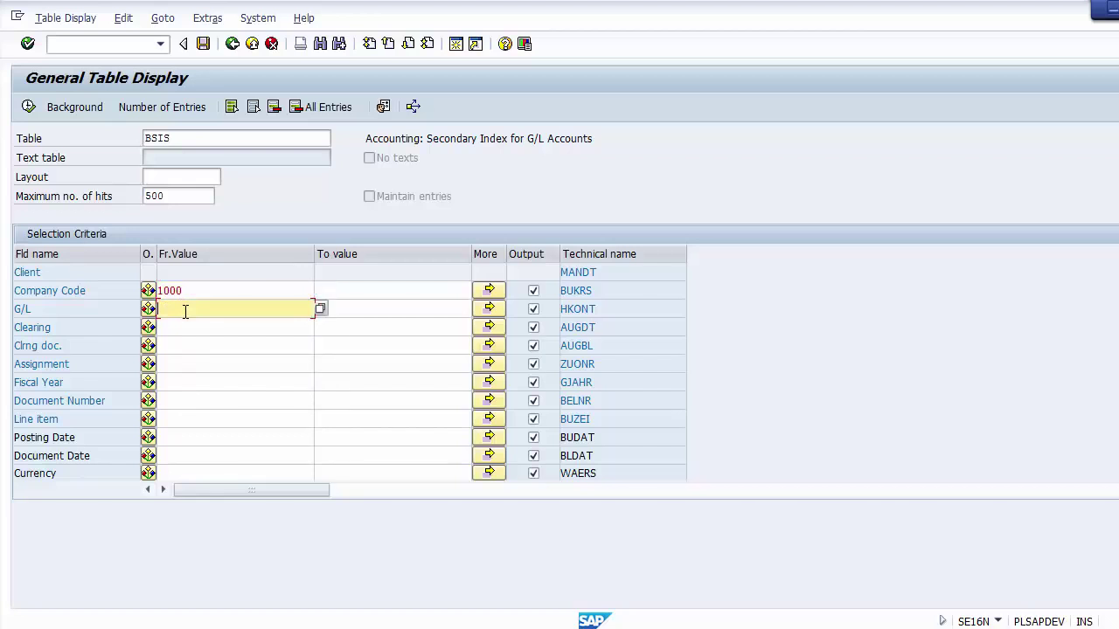
left_click(164, 400)
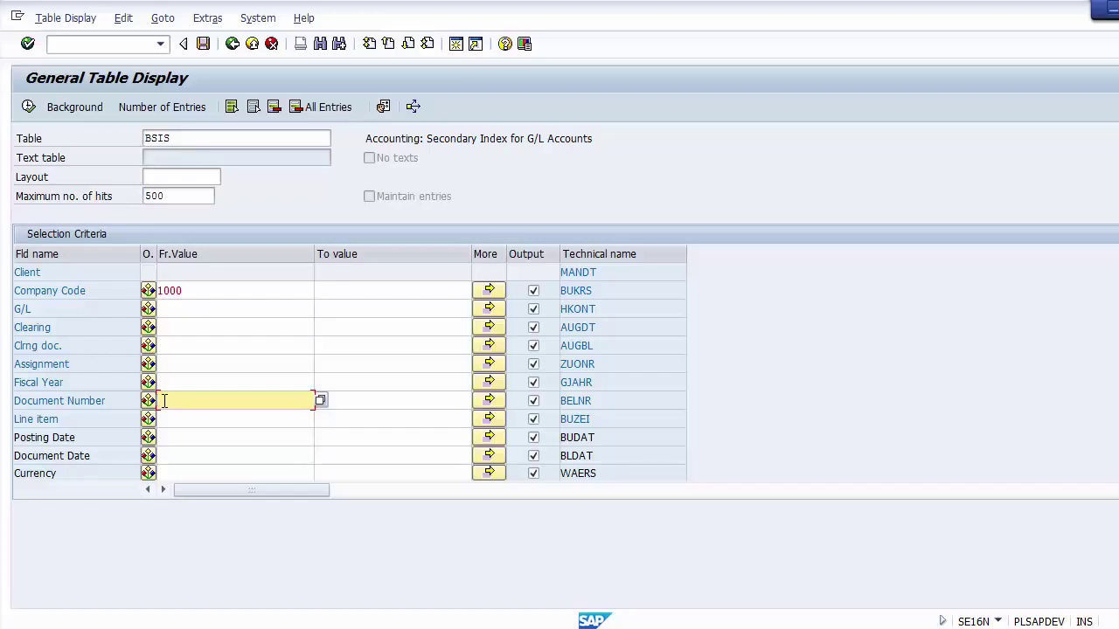
left_click(252, 44)
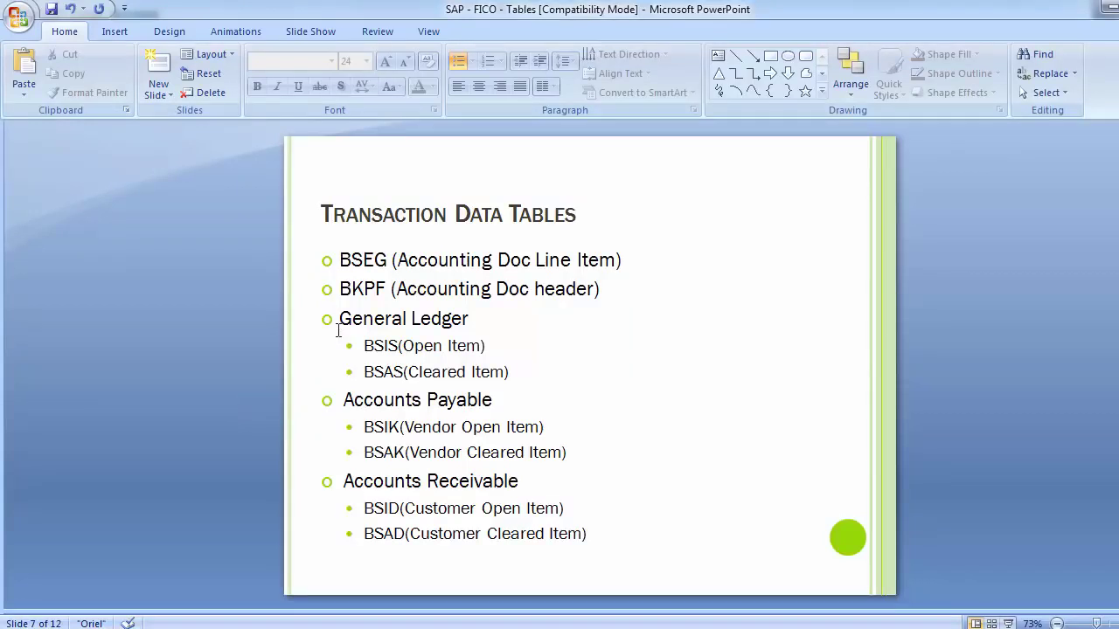
Review the Accounts Payable and Accounts Receivable tables on the PowerPoint slide
left_click(345, 399)
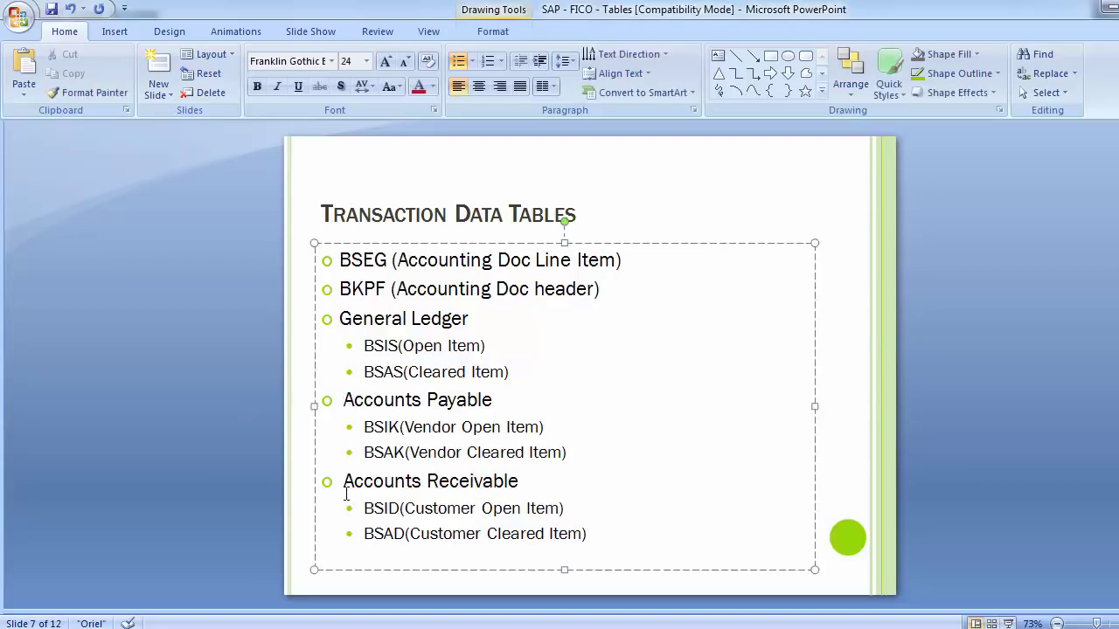
left_click(345, 482)
left_click(178, 410)
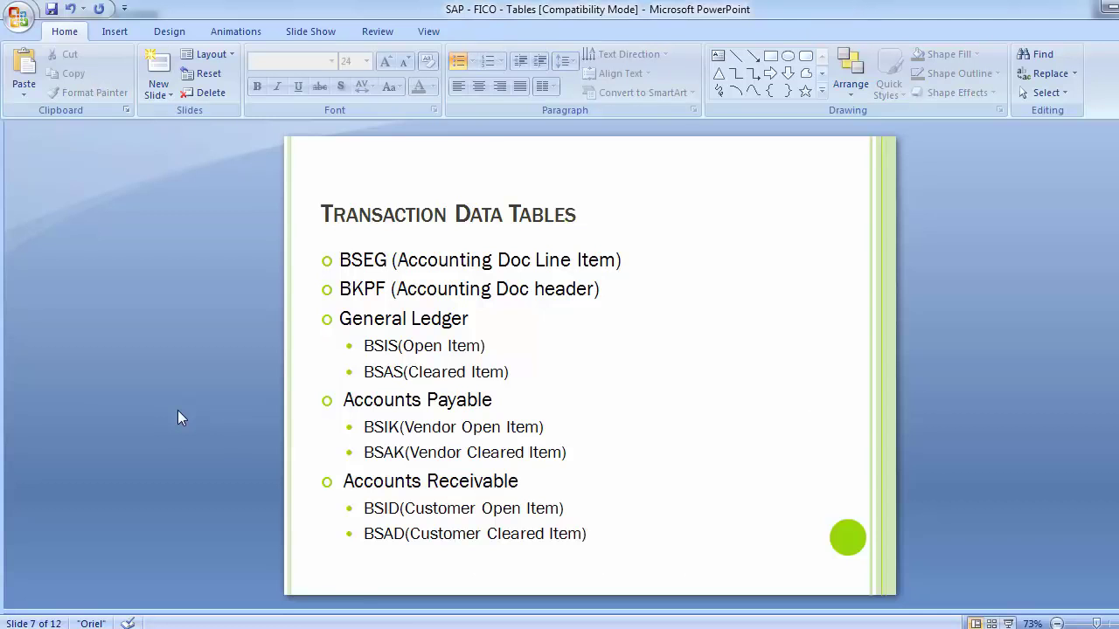
Go to the Banking and Assets Accounting slide and highlight the table name PAYR
scroll(177, 410, "down", 1)
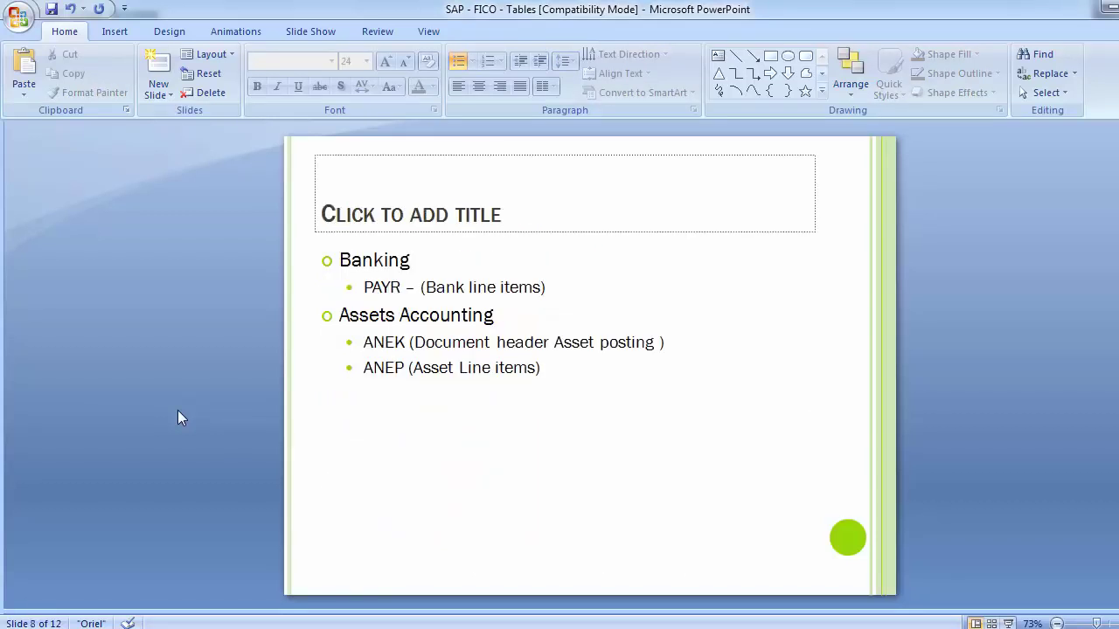
left_click(363, 288)
left_click(403, 293, "shift")
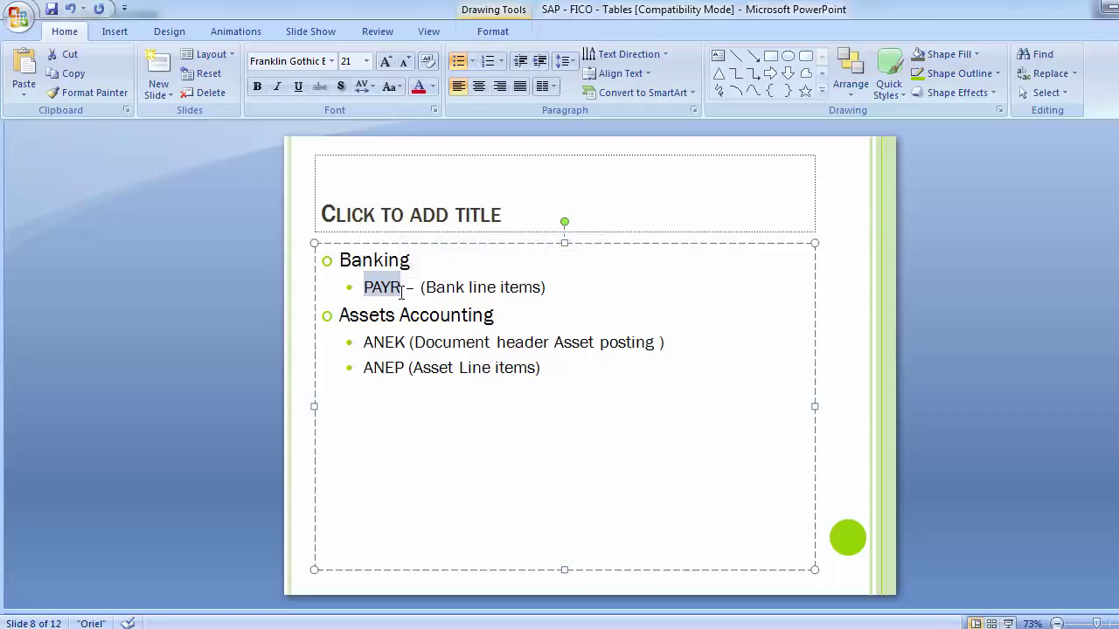
Switch to SAP, start transaction SE16N and load table PAYR
key("alt+Tab")
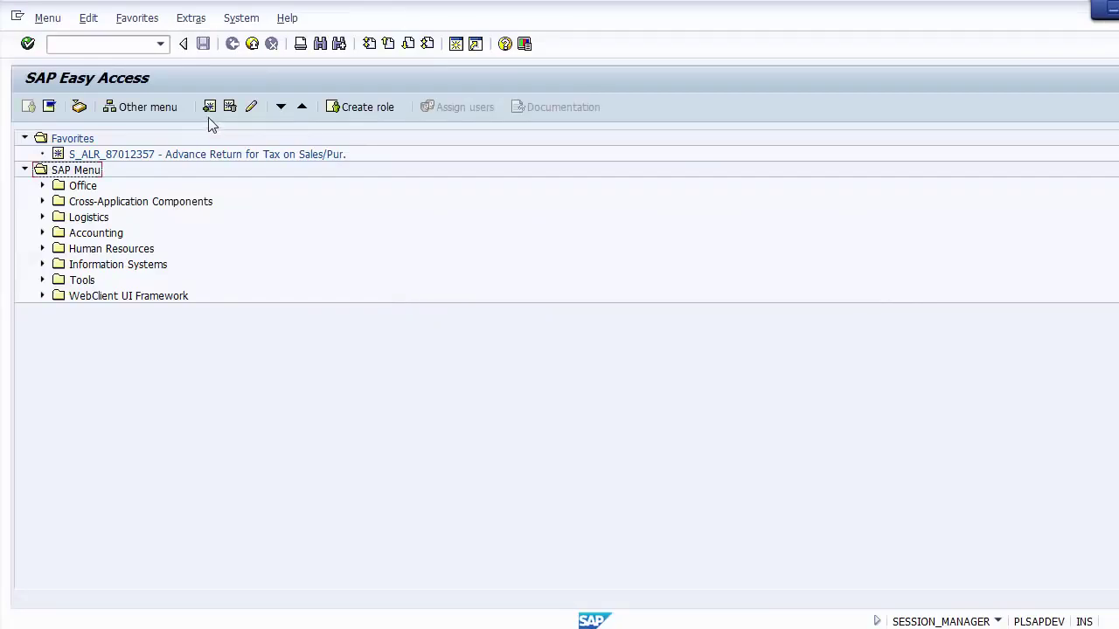
left_click(127, 49)
type("SE16N")
key("Return")
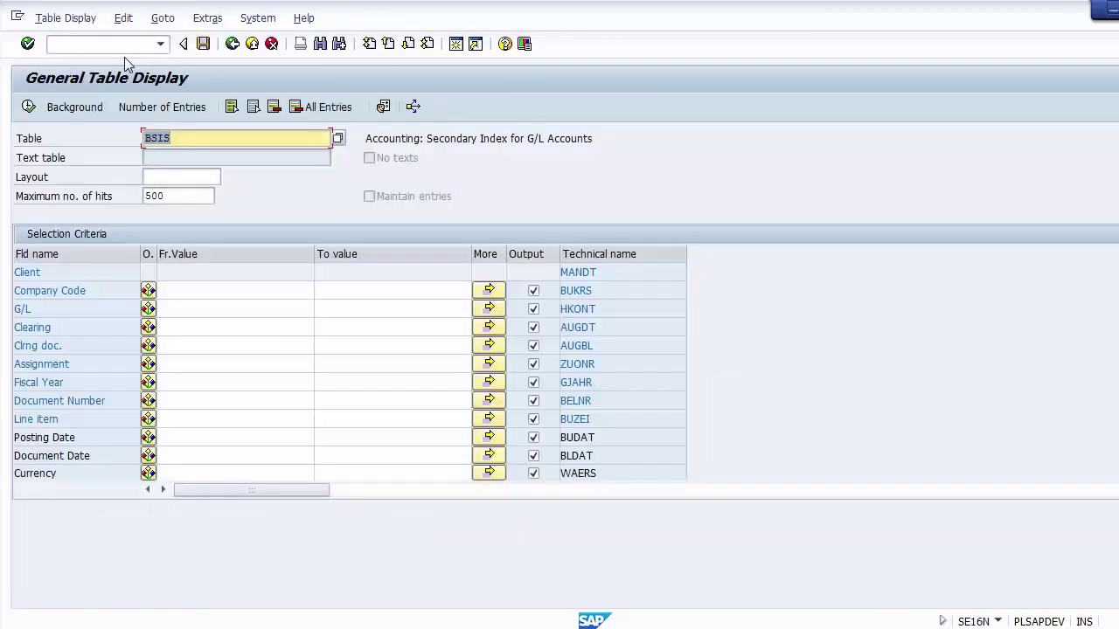
type("PAYR")
key("Return")
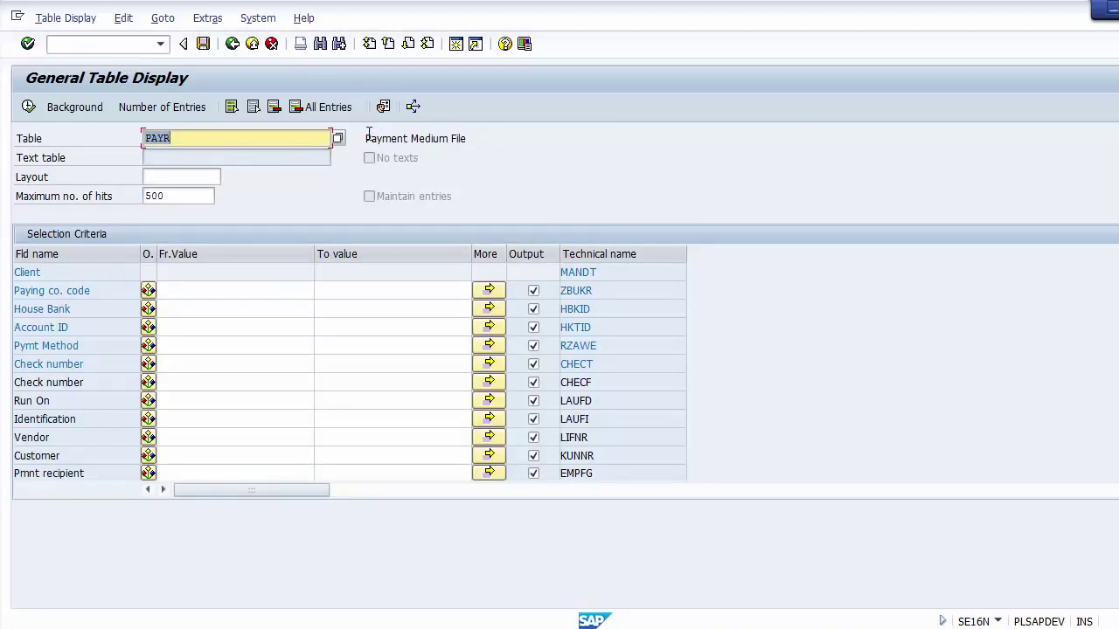
Highlight the PAYR table description and set the paying company code criterion to 1000
left_click_drag(365, 139, 543, 129)
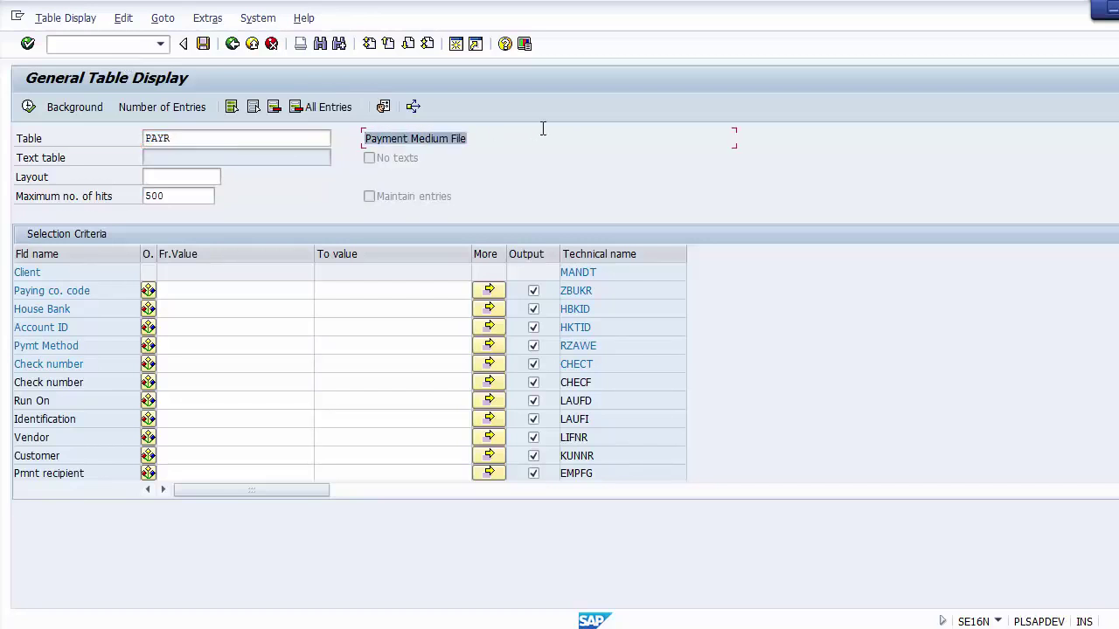
left_click(194, 289)
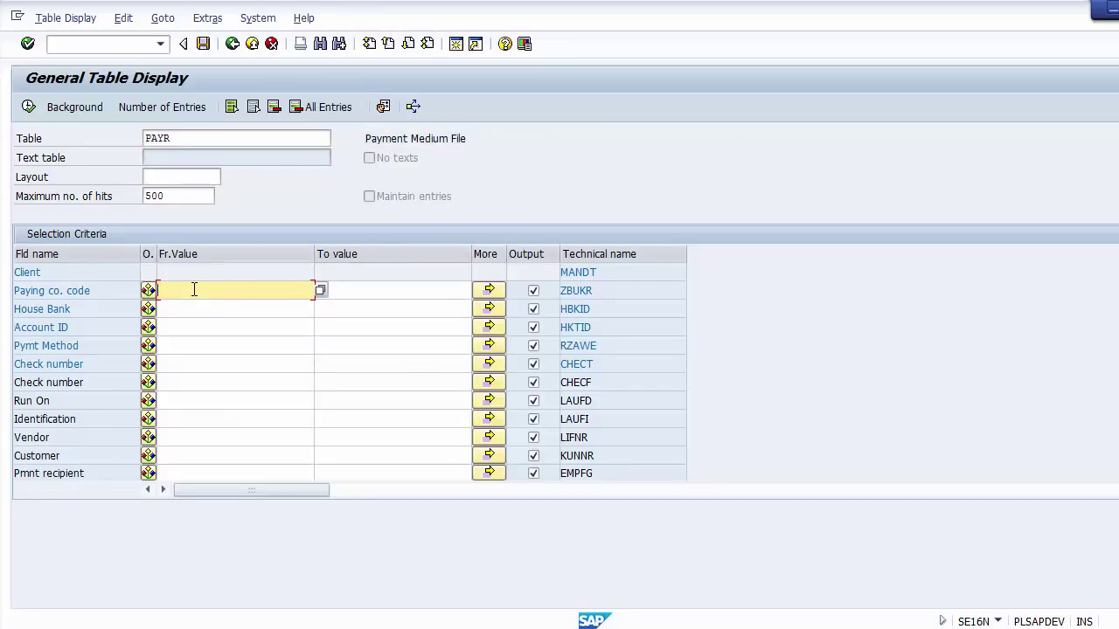
type("1000")
left_click(195, 308)
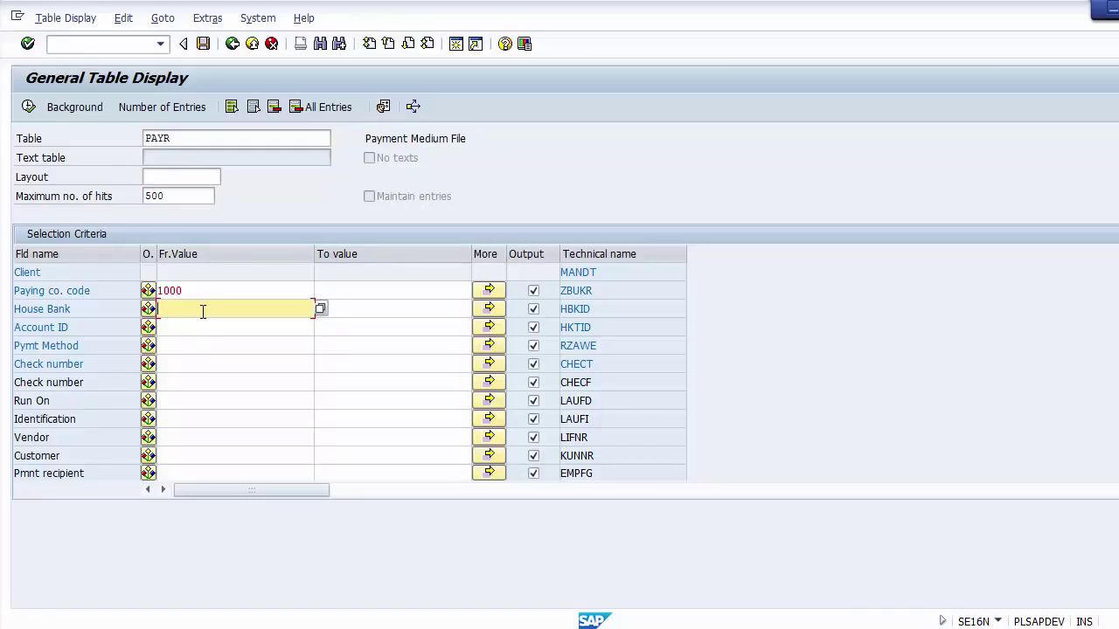
Examine the PAYR selection fields around vendor, customer, identification, run date and check number
left_click(200, 439)
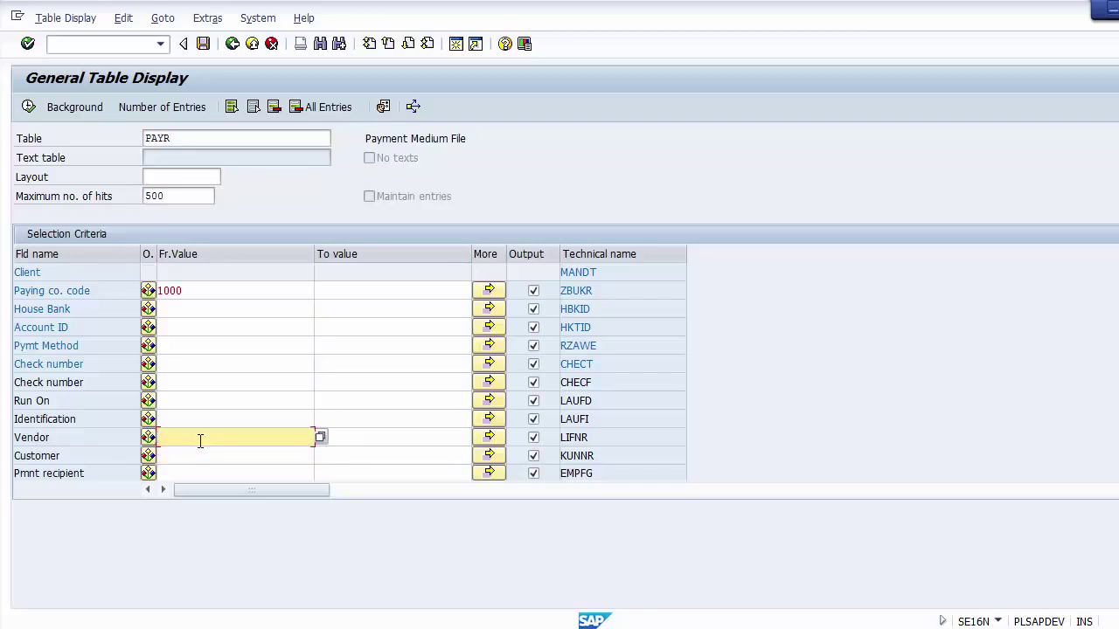
key("Down")
key("Up")
key("Up")
key("Up")
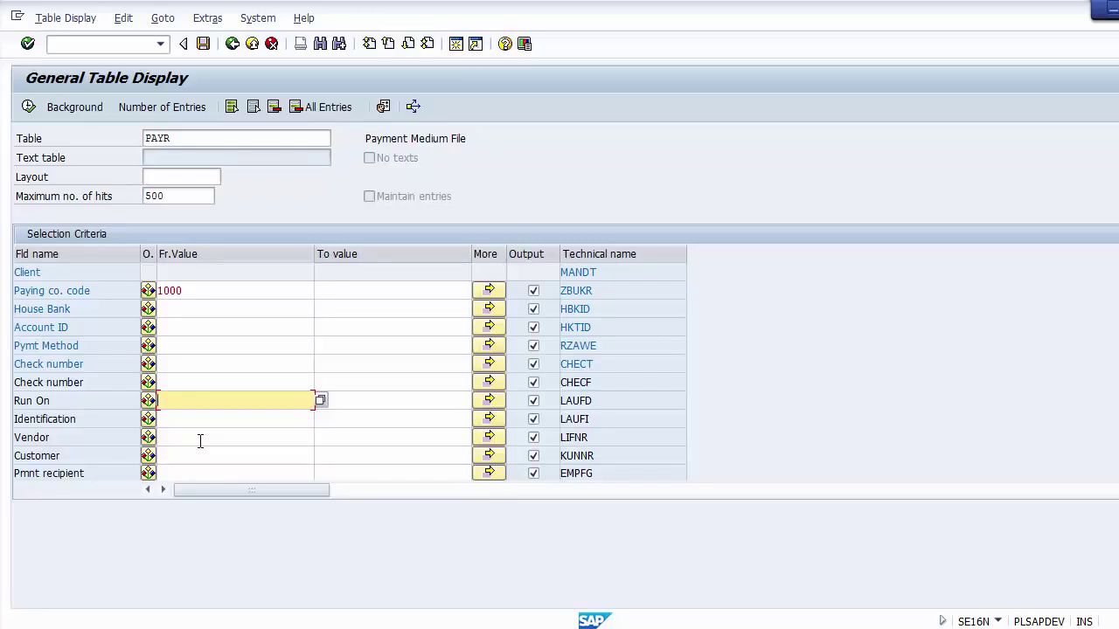
key("Up")
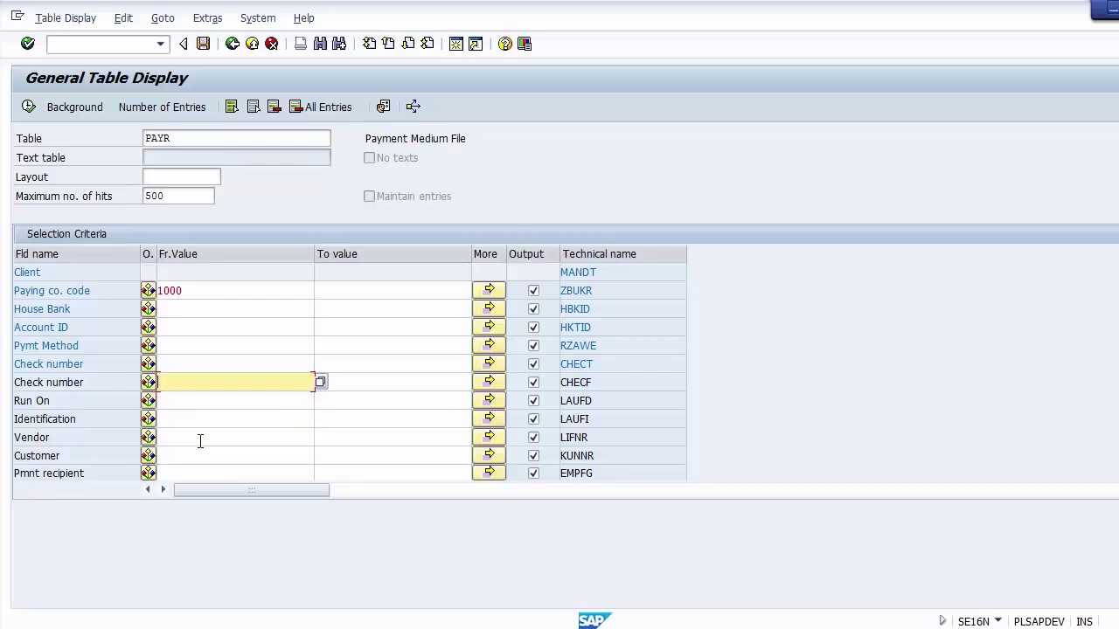
key("Up")
key("Down")
key("Up")
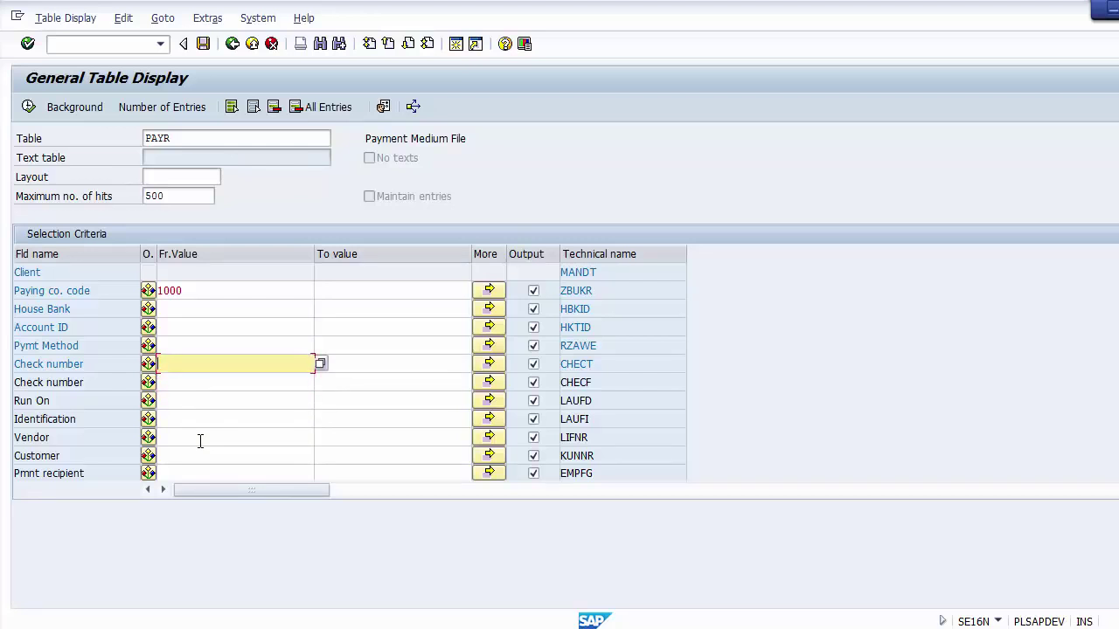
Examine the further PAYR selection fields from G/L account number and payment document number through paid check
key("Down")
key("Down")
key("Down")
key("Down")
key("Down")
key("Down")
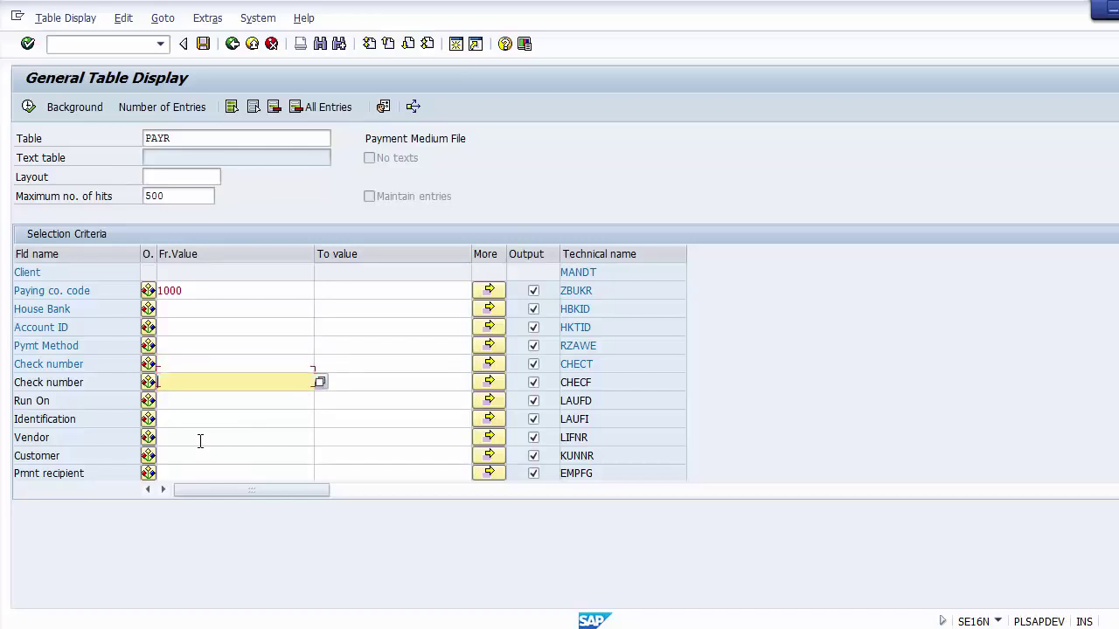
key("Down")
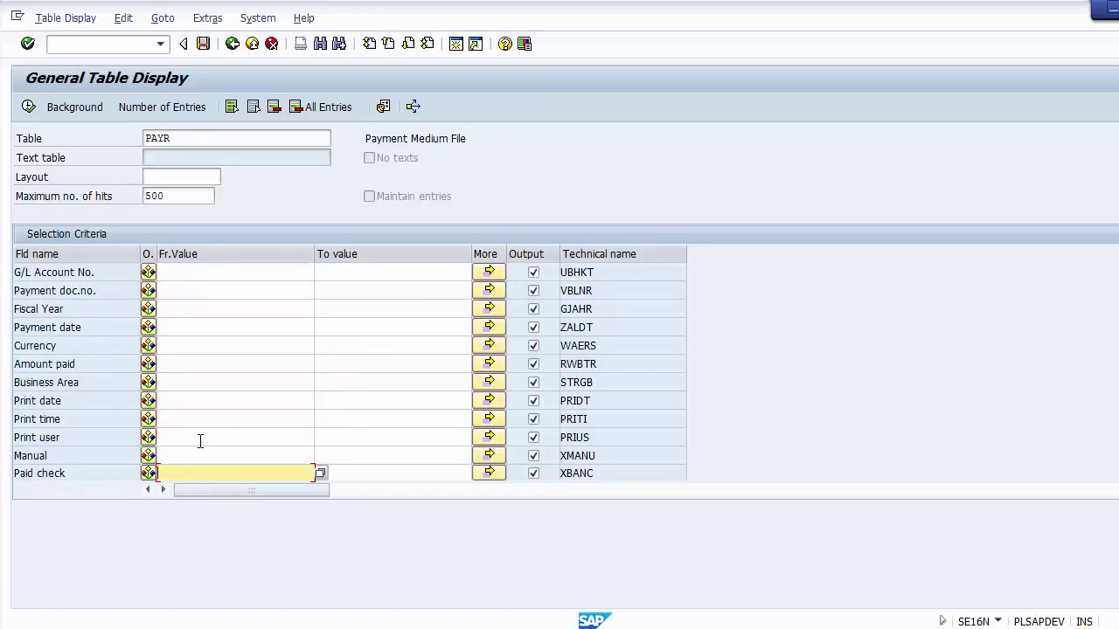
key("Up")
key("Up")
key("Up")
key("Up")
key("Up")
key("Up")
key("Up")
key("Up")
key("Up")
key("Up")
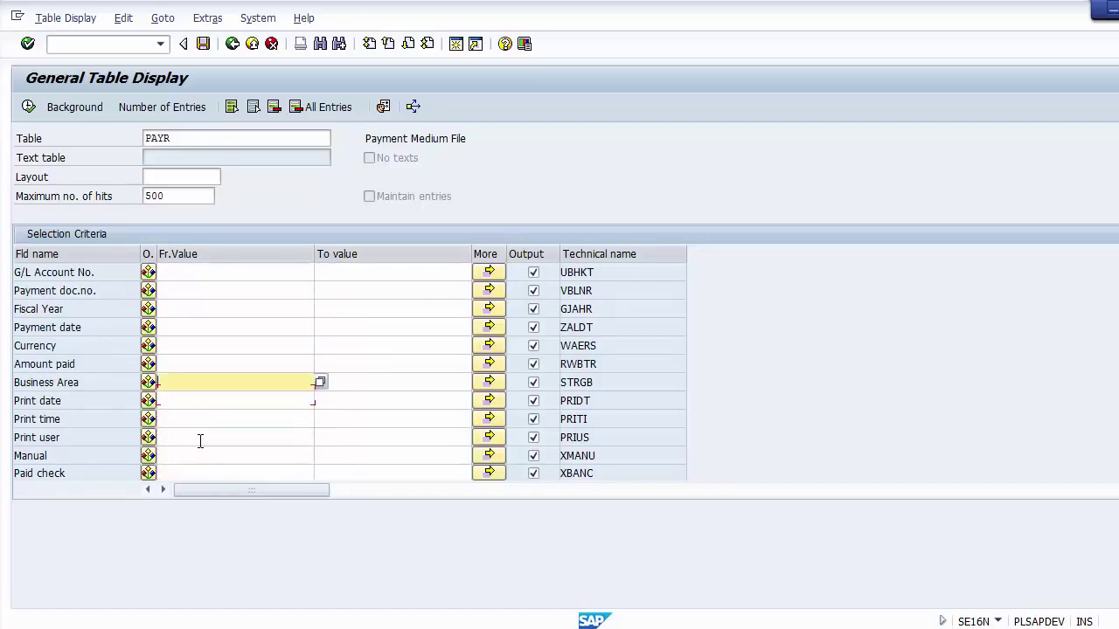
key("Up")
key("Up")
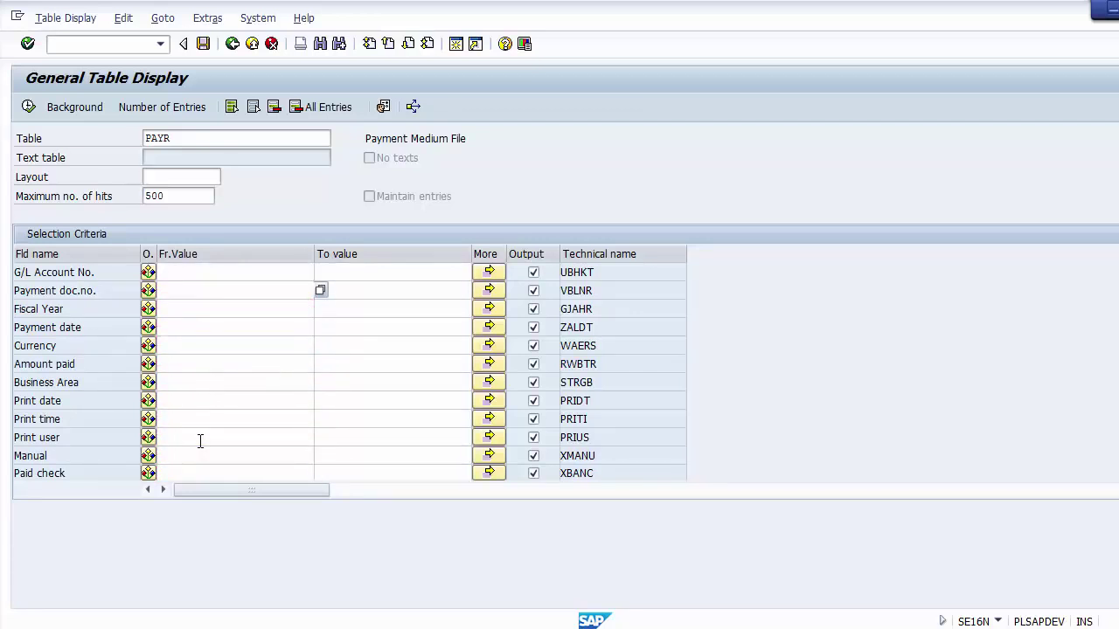
Restrict the PAYR payment document number to the copied list of document numbers and run the selection
left_click(194, 310)
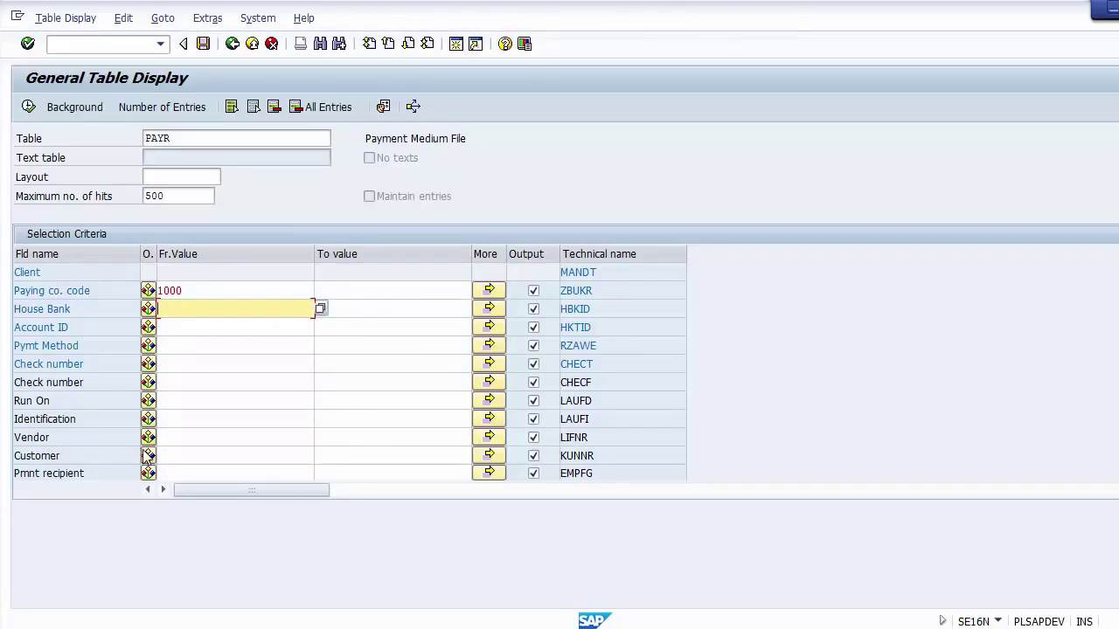
left_click(210, 378)
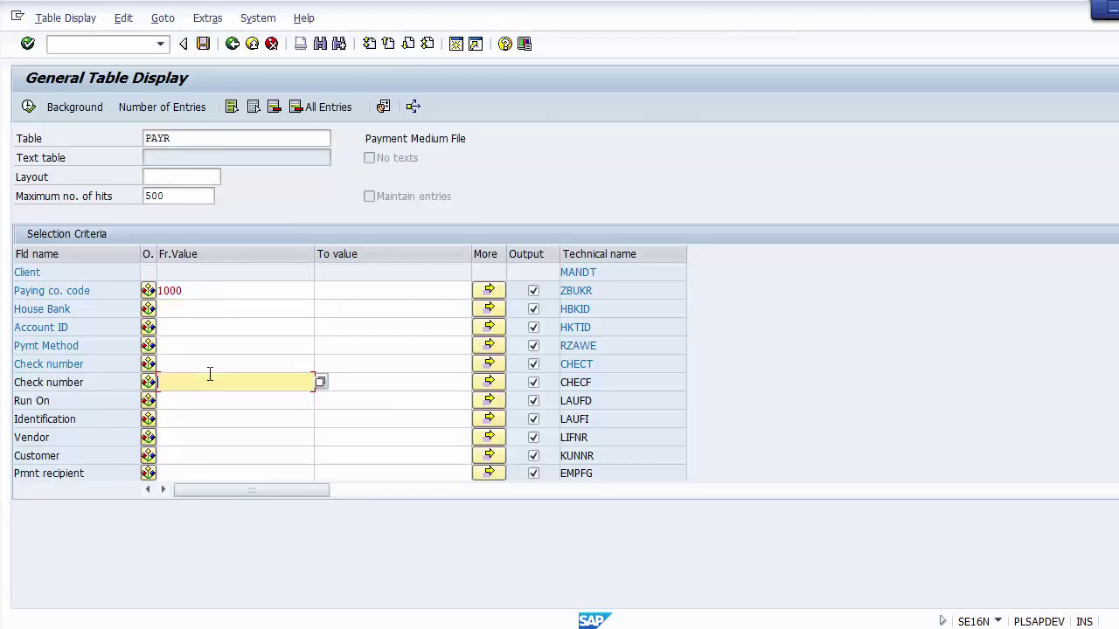
key("Page_Down")
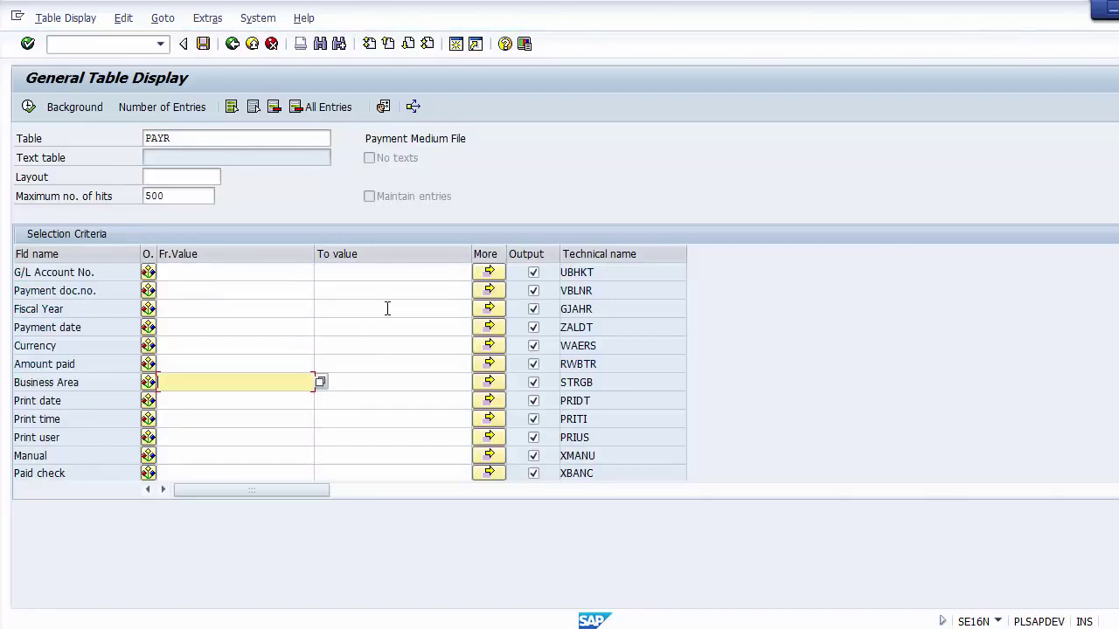
left_click(486, 292)
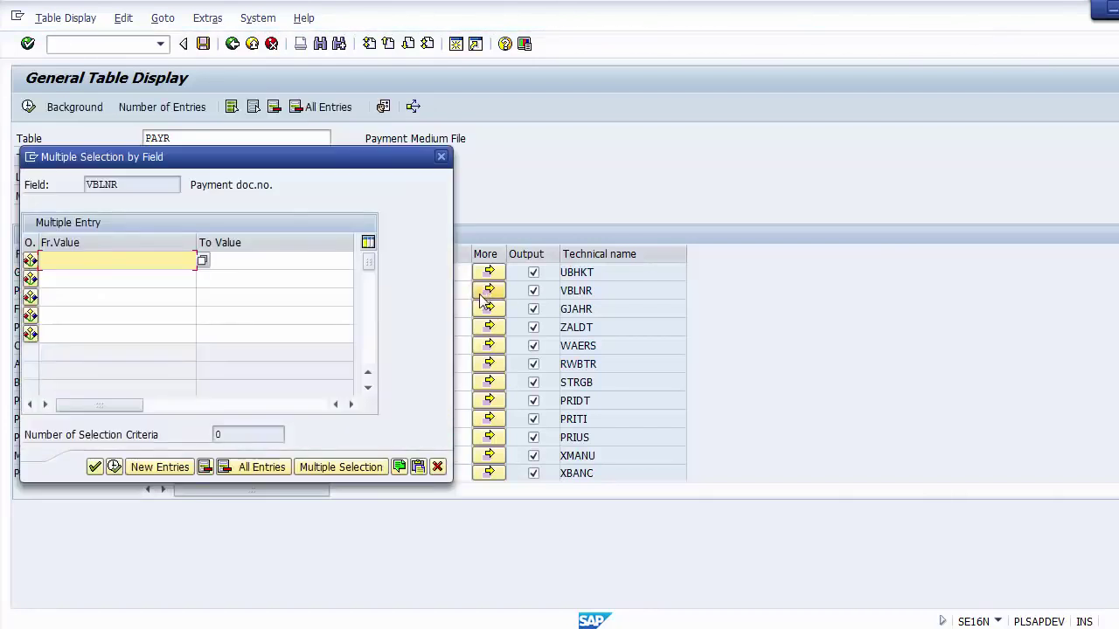
left_click(411, 472)
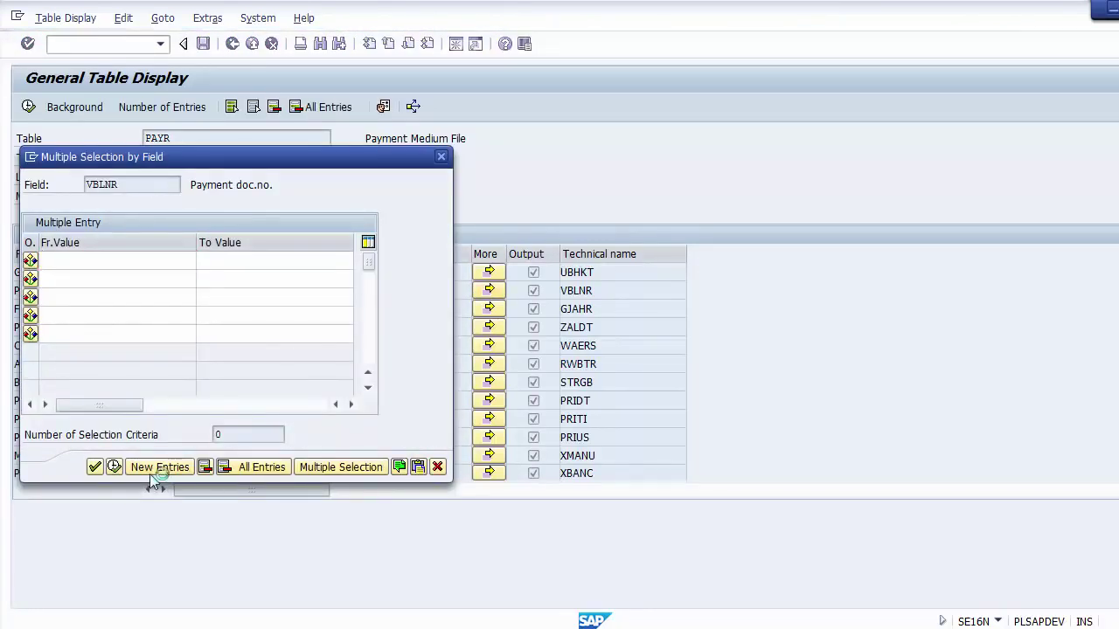
left_click(114, 466)
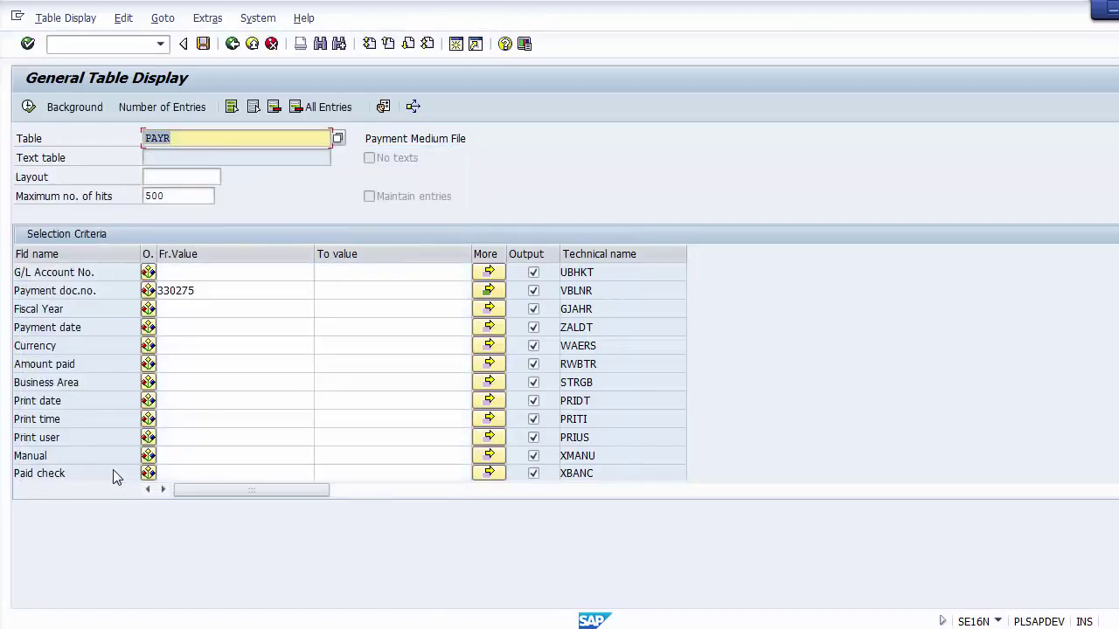
left_click(28, 106)
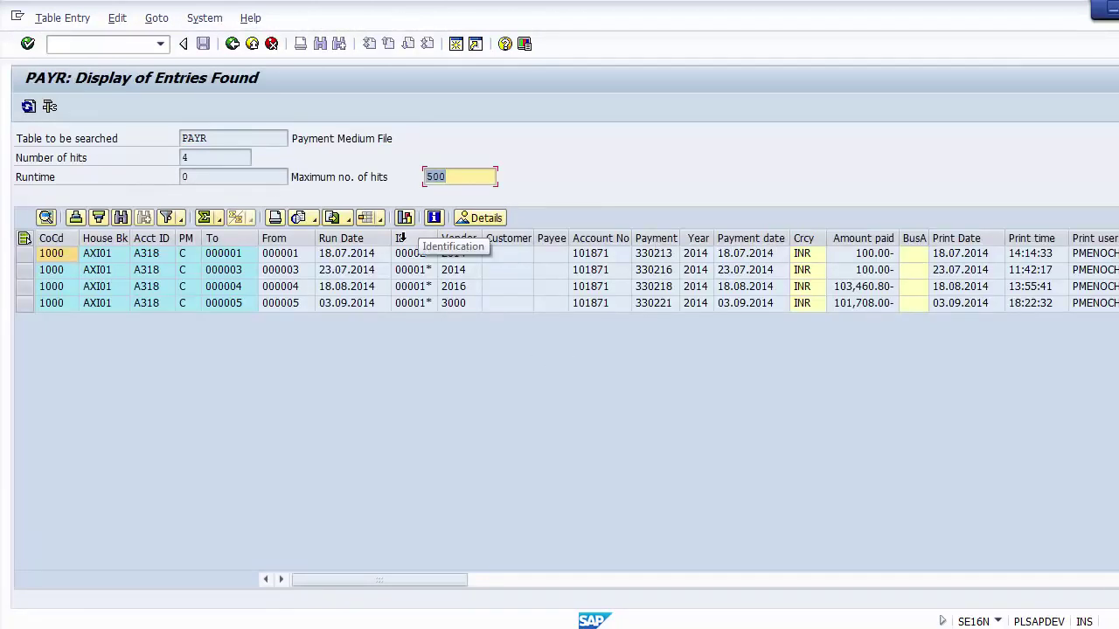
Examine the house bank, account ID, payment method, check number, run date, identification and vendor columns of the PAYR entries
left_click(97, 259)
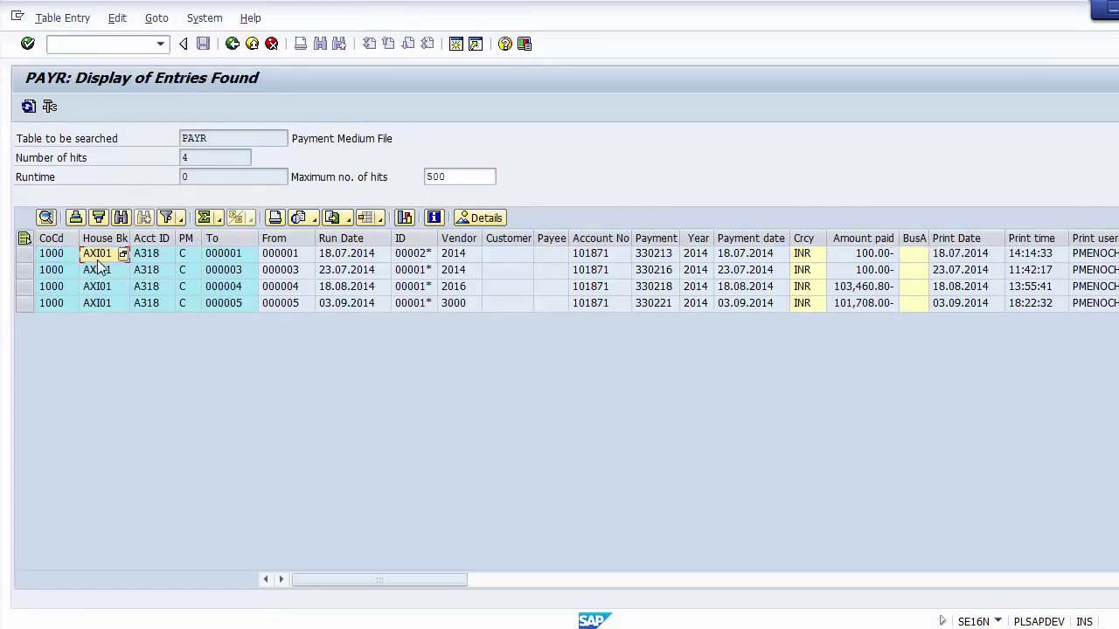
key("Tab")
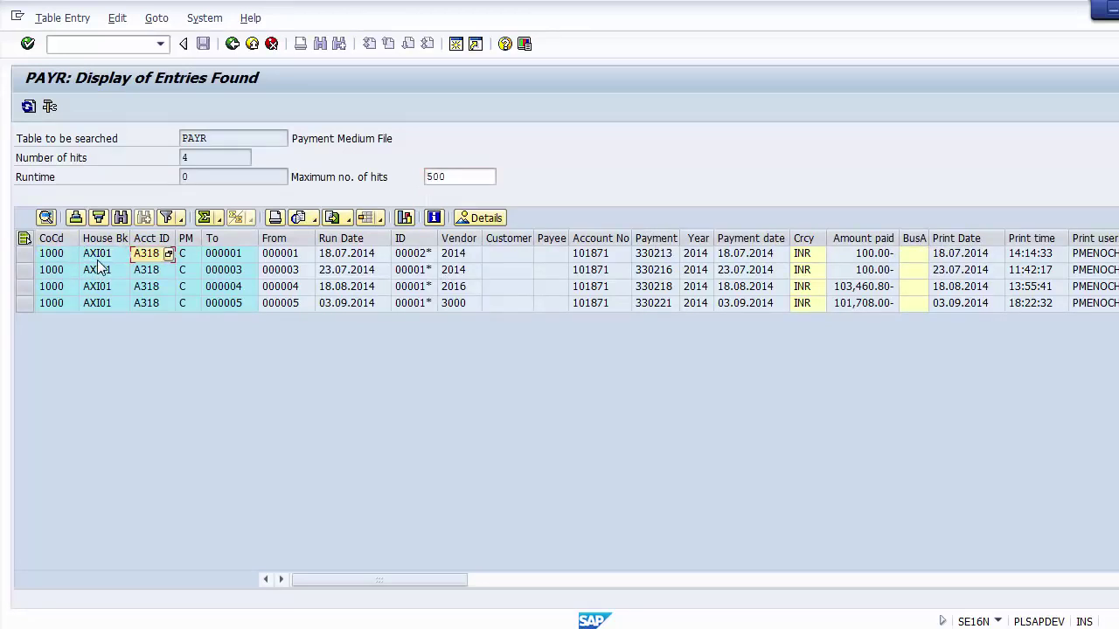
key("Tab")
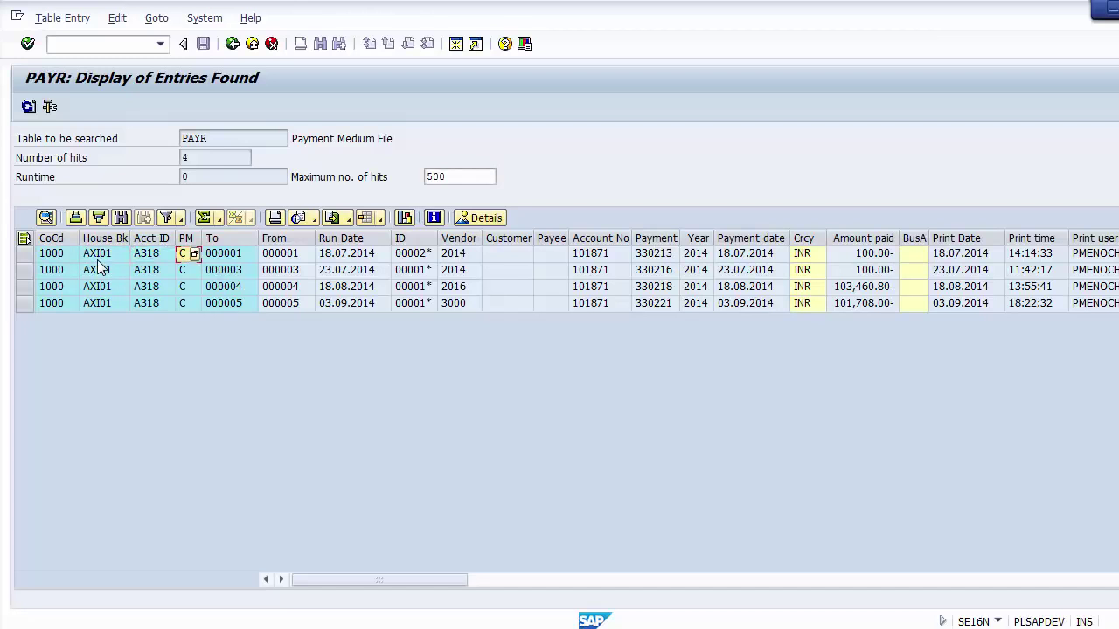
key("Tab")
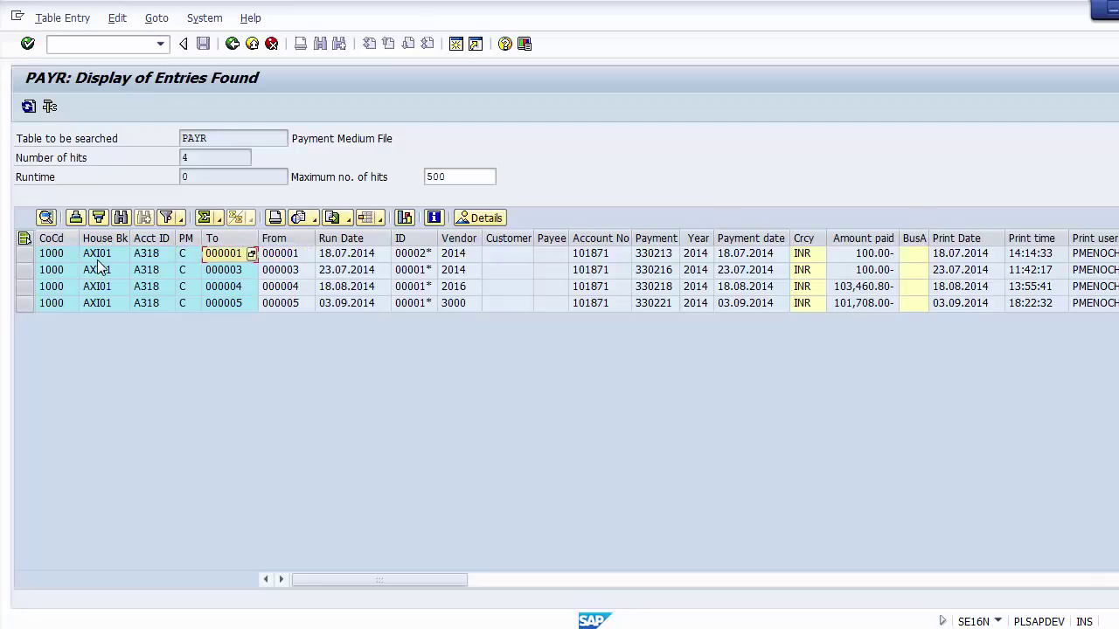
key("Tab")
key("Tab")
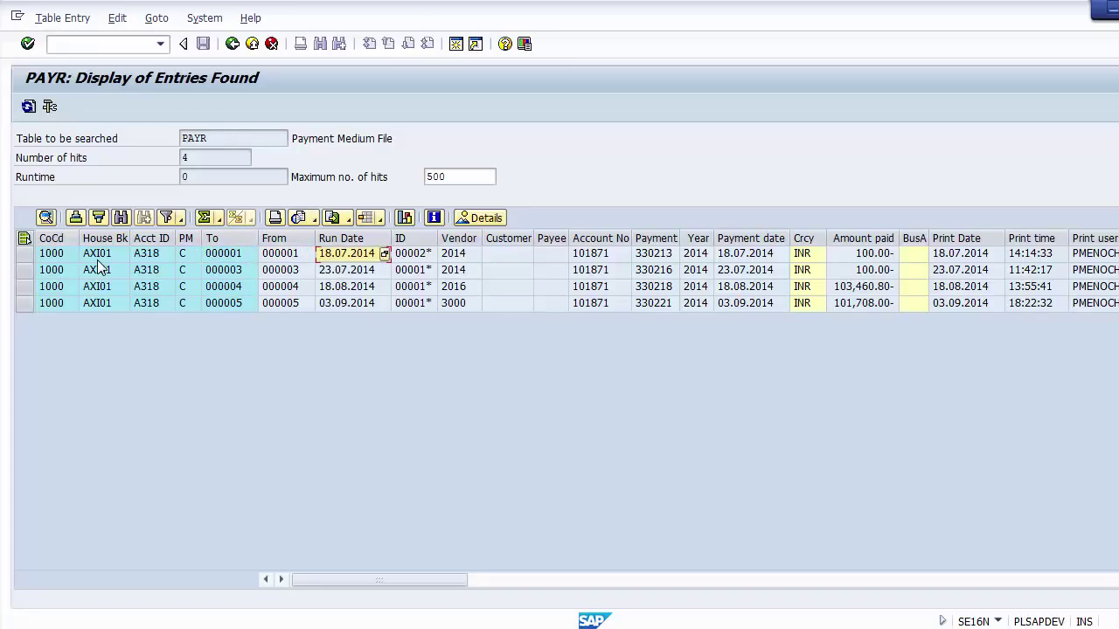
key("Tab")
key("Tab")
key("Down")
key("Down")
key("Up")
key("Up")
Examine the customer, payee and account number columns of the PAYR entries
key("Tab")
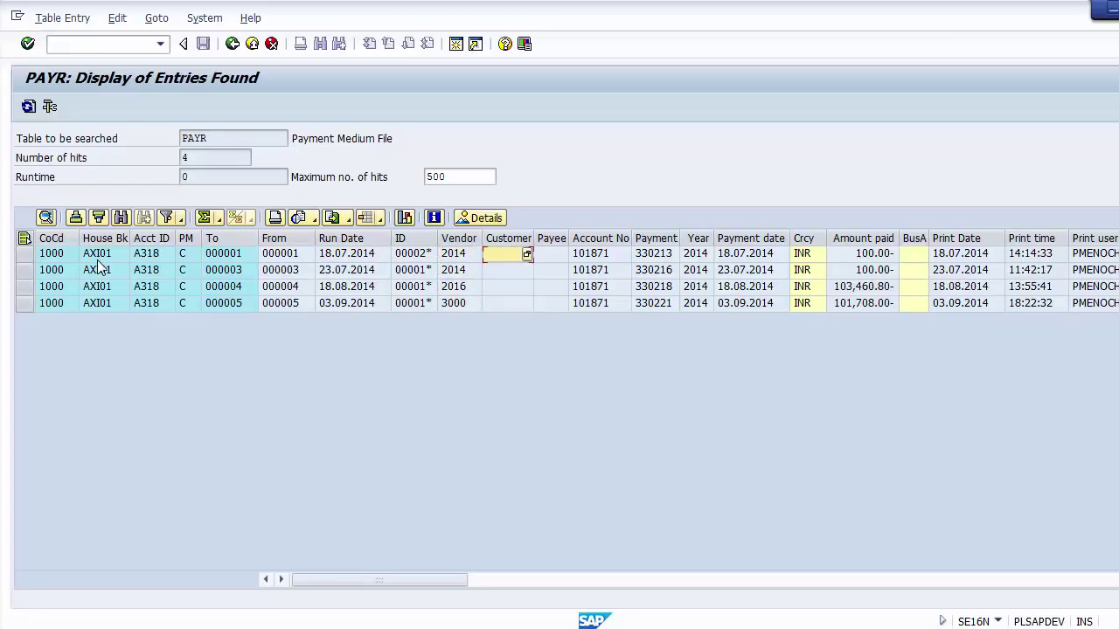
key("Down")
key("Down")
key("Down")
key("Up")
key("Up")
key("Up")
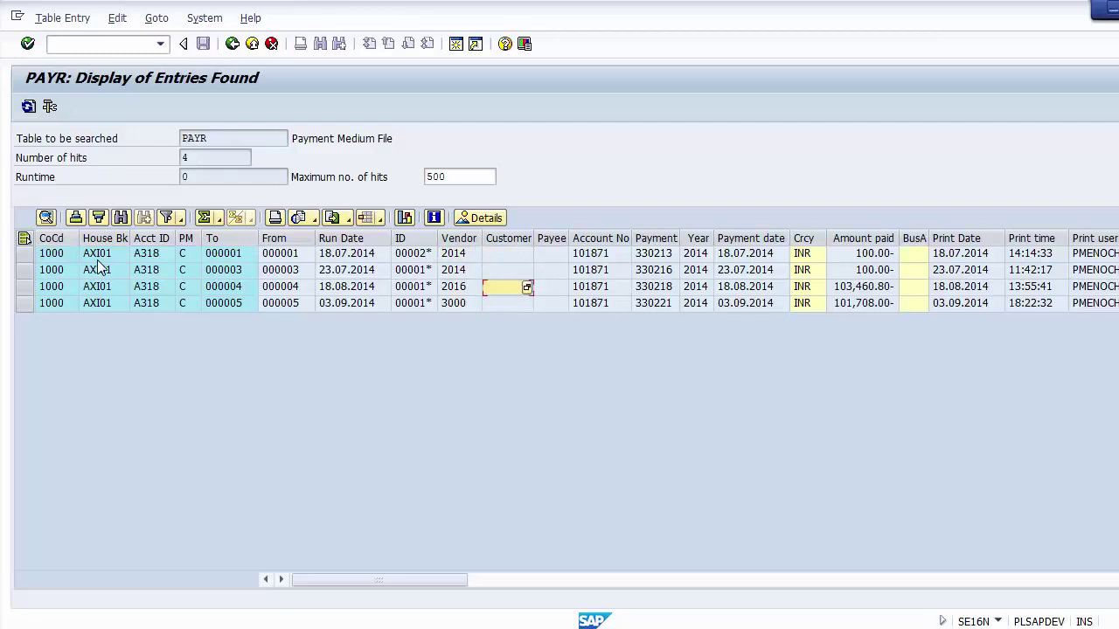
key("Tab")
key("Tab")
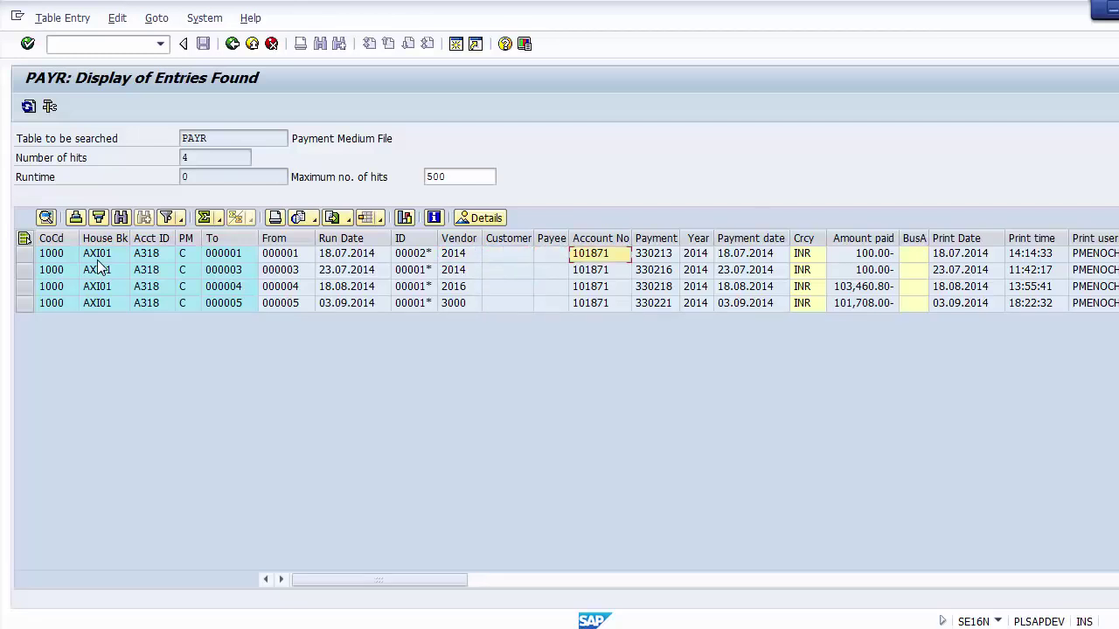
Resize the payment document number column so that its full heading just fits
key("Tab")
double_click(682, 237)
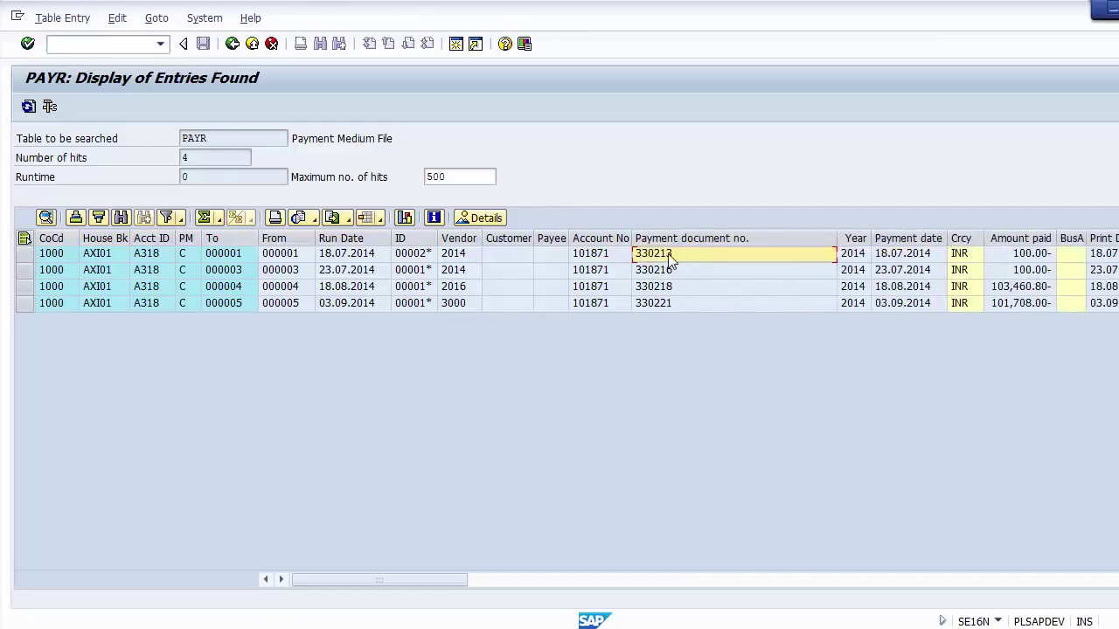
left_click(754, 239)
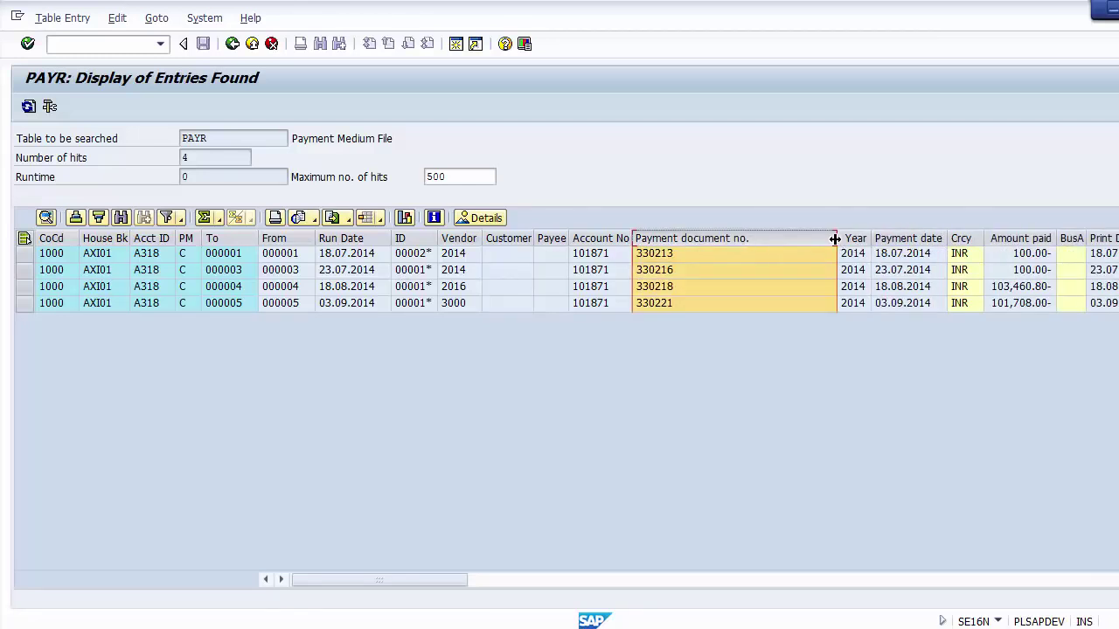
left_click_drag(835, 239, 773, 240)
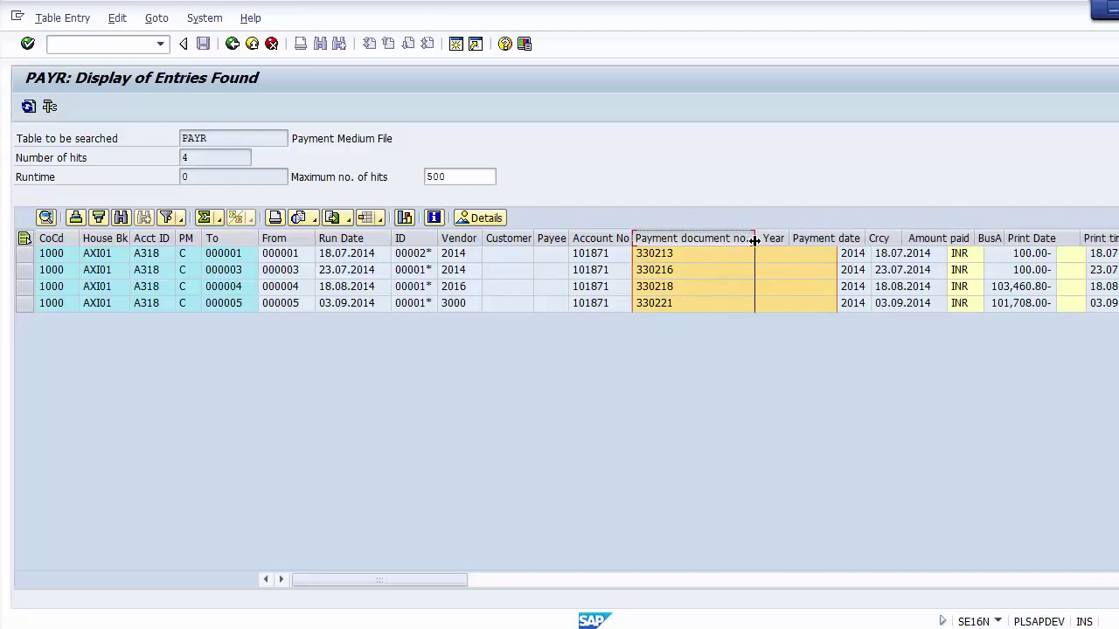
Examine the payment date, currency, amount paid, business area, print date, print time and print user columns
left_click(823, 256)
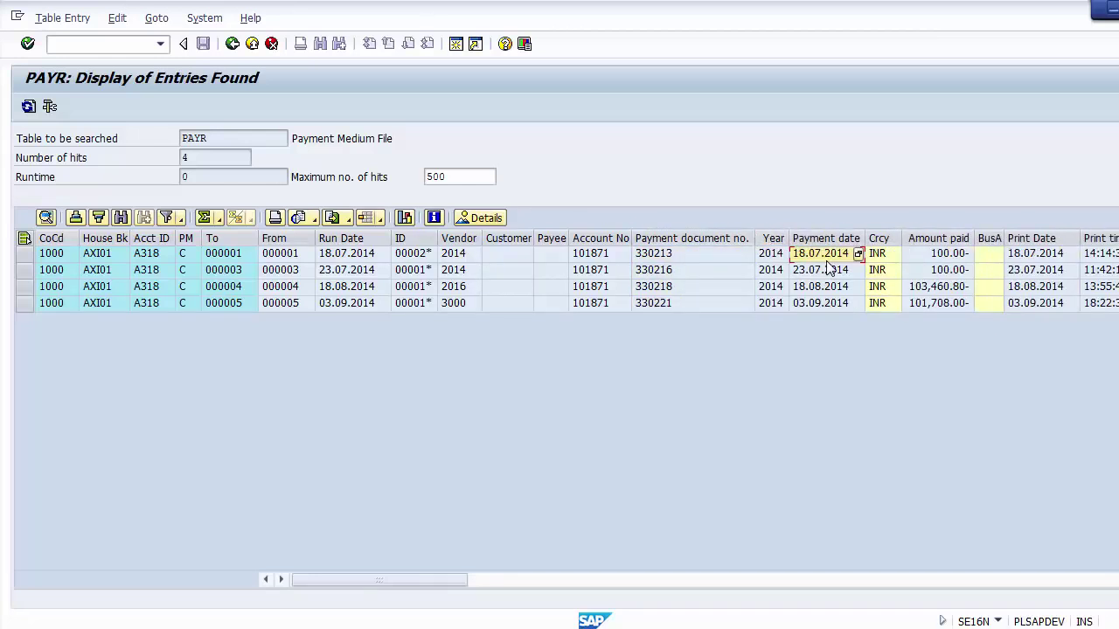
key("Tab")
key("Tab")
key("Tab")
key("Tab")
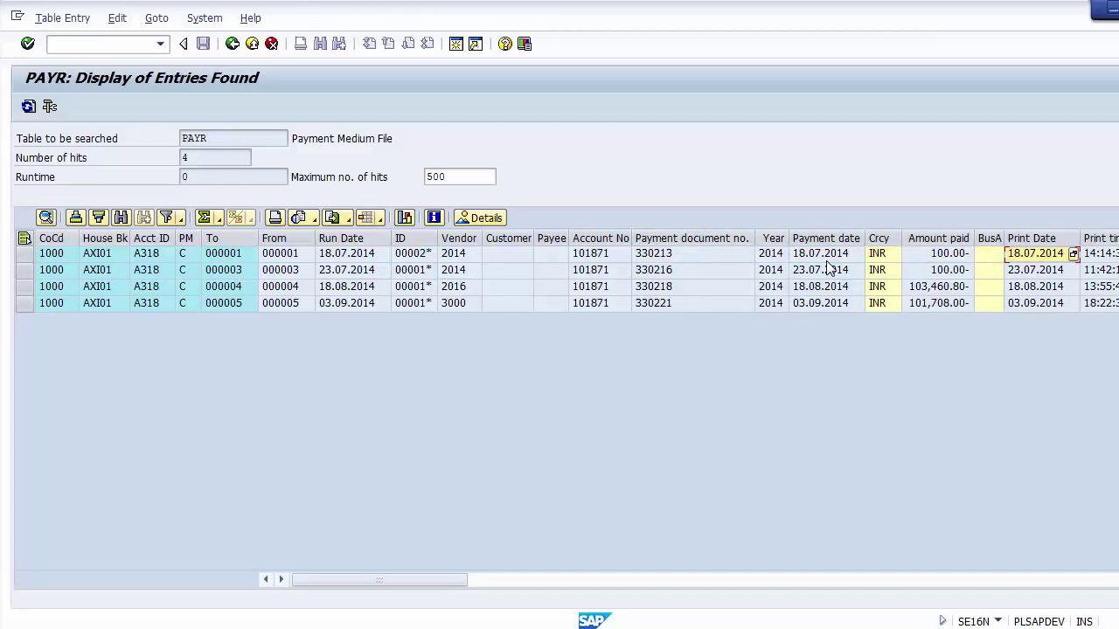
key("Tab")
key("Tab")
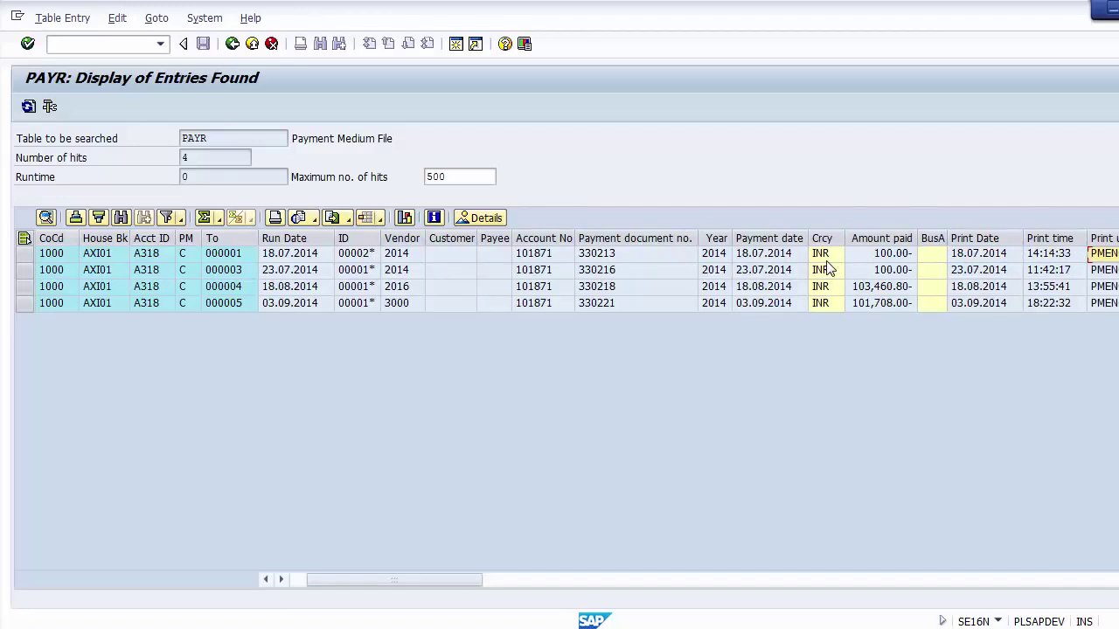
Examine the columns from manual and paid check through the payee names in the PAYR entries
key("Tab")
key("Tab")
key("Tab")
key("Tab")
key("Tab")
key("Tab")
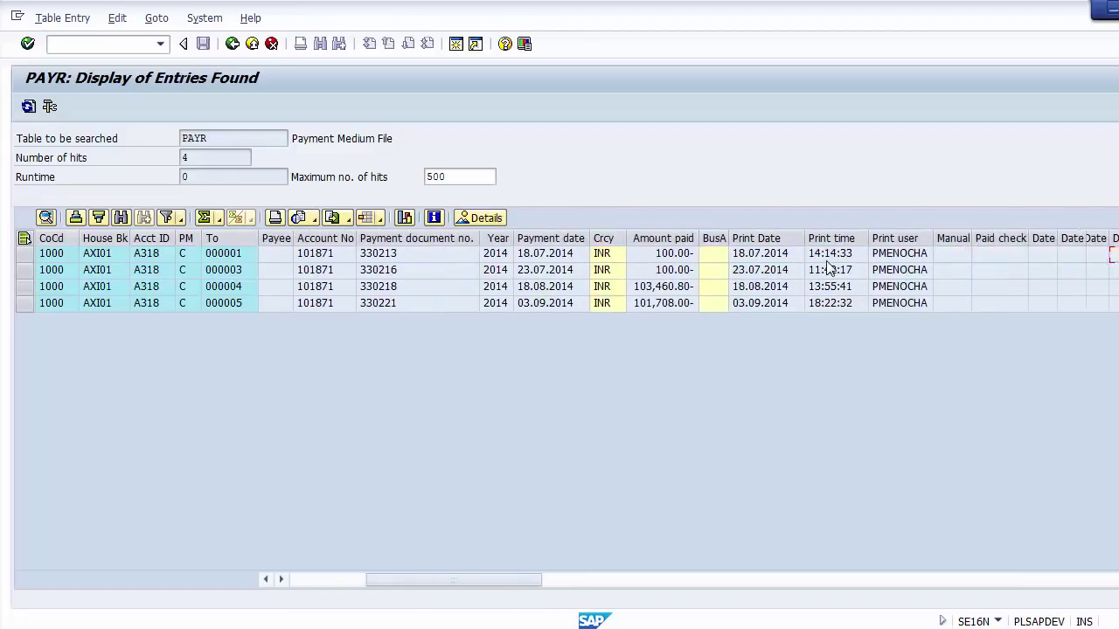
key("Tab")
key("Tab")
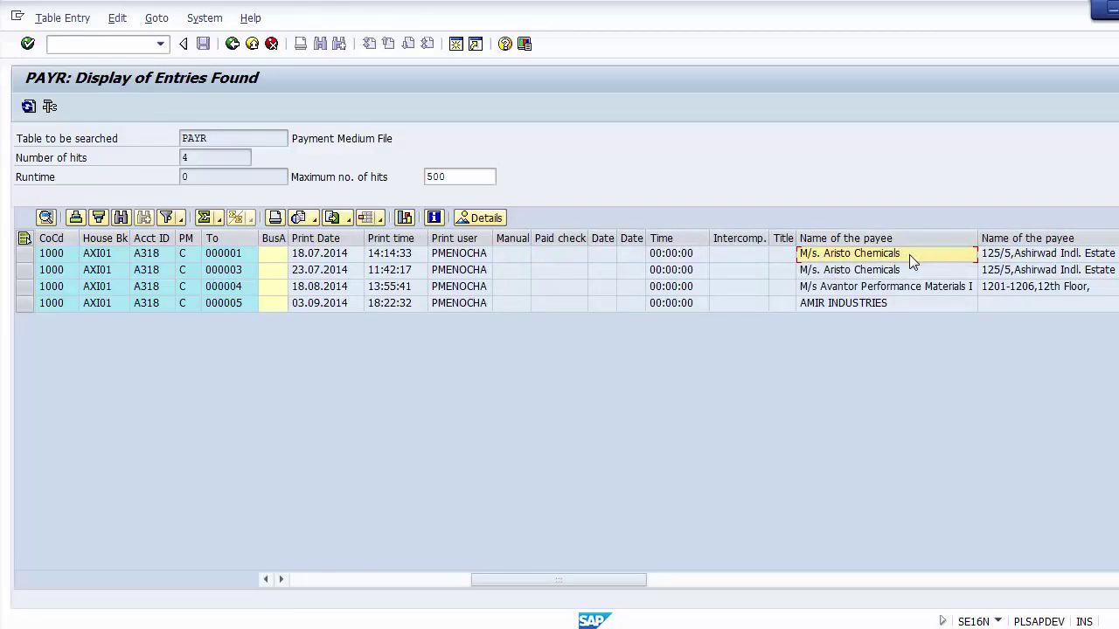
key("Tab")
key("Tab")
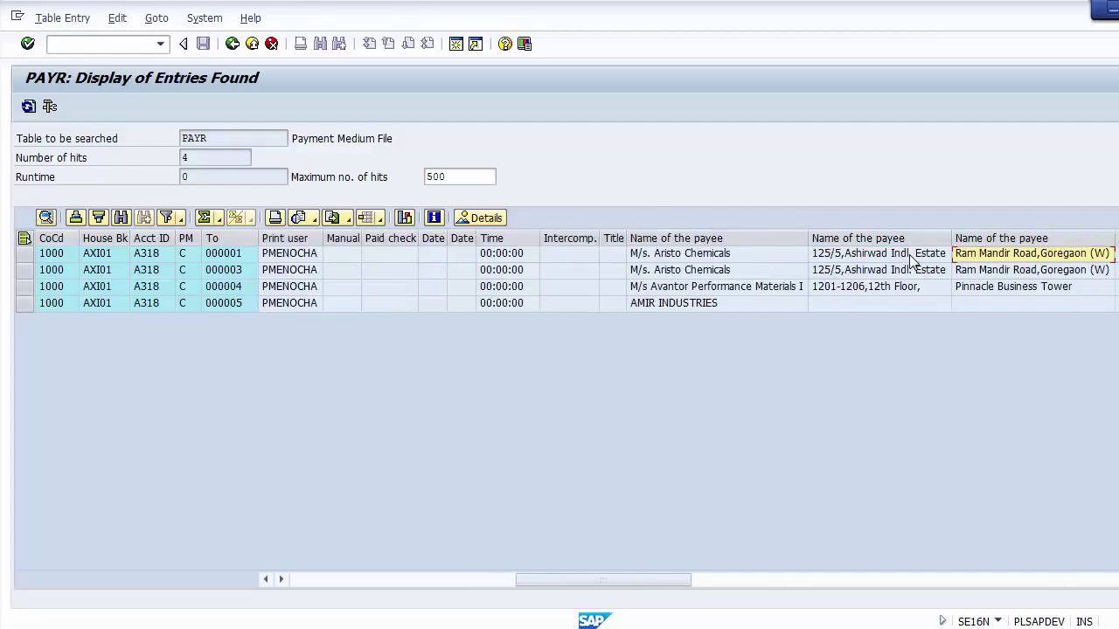
Review the payee name columns again and examine the postal code, city, street, country and bank number columns
key("shift+Tab")
key("shift+Tab")
key("Tab")
key("Tab")
key("Tab")
key("Tab")
key("Tab")
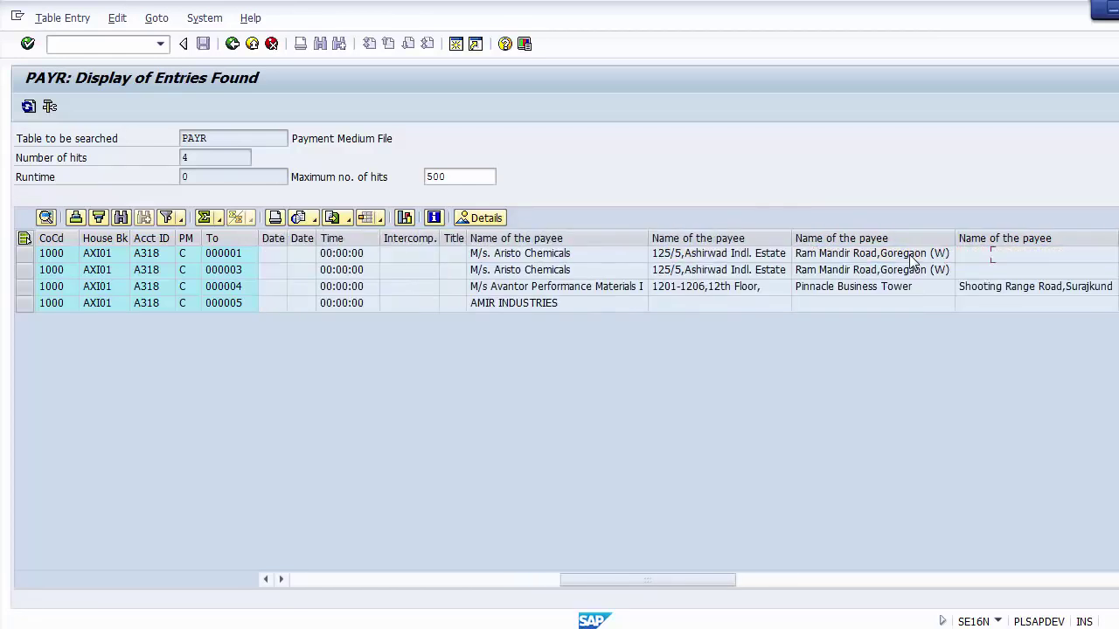
key("Tab")
key("Tab")
key("Tab")
key("Tab")
key("Tab")
key("Tab")
key("Tab")
key("Tab")
key("Tab")
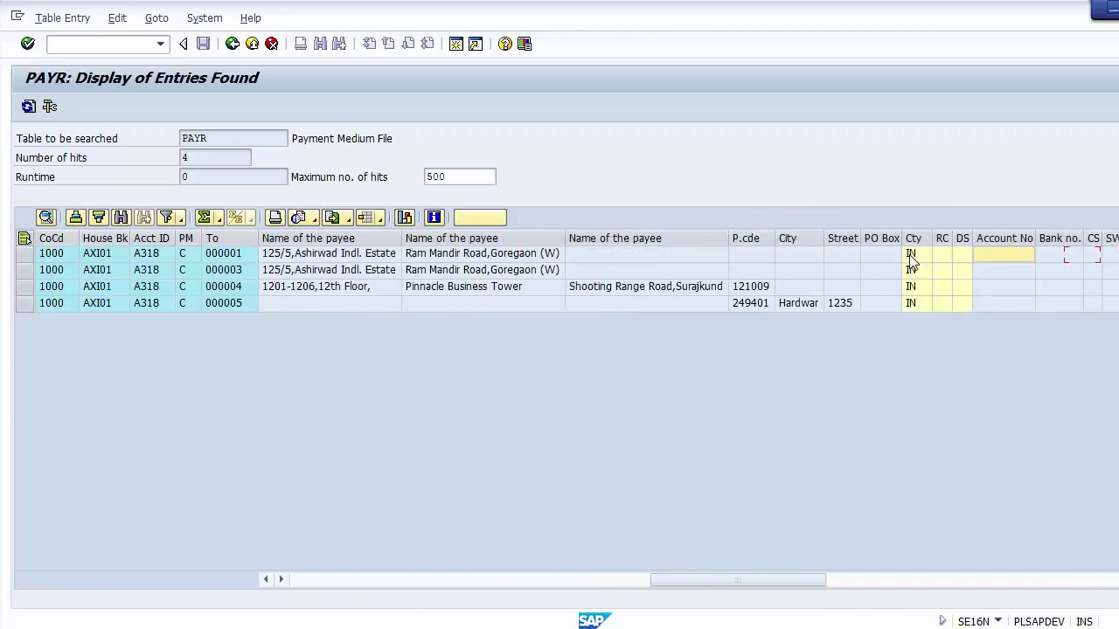
Examine the remaining PAYR columns covering SWIFT code, IBAN, reason, replacement check bank and account, and reverse clearing
key("Tab")
key("Tab")
key("Tab")
key("Tab")
key("Tab")
key("Tab")
key("Tab")
key("Tab")
key("Tab")
key("Tab")
key("Tab")
key("Tab")
key("Tab")
key("Tab")
key("Tab")
key("Tab")
key("Tab")
key("Tab")
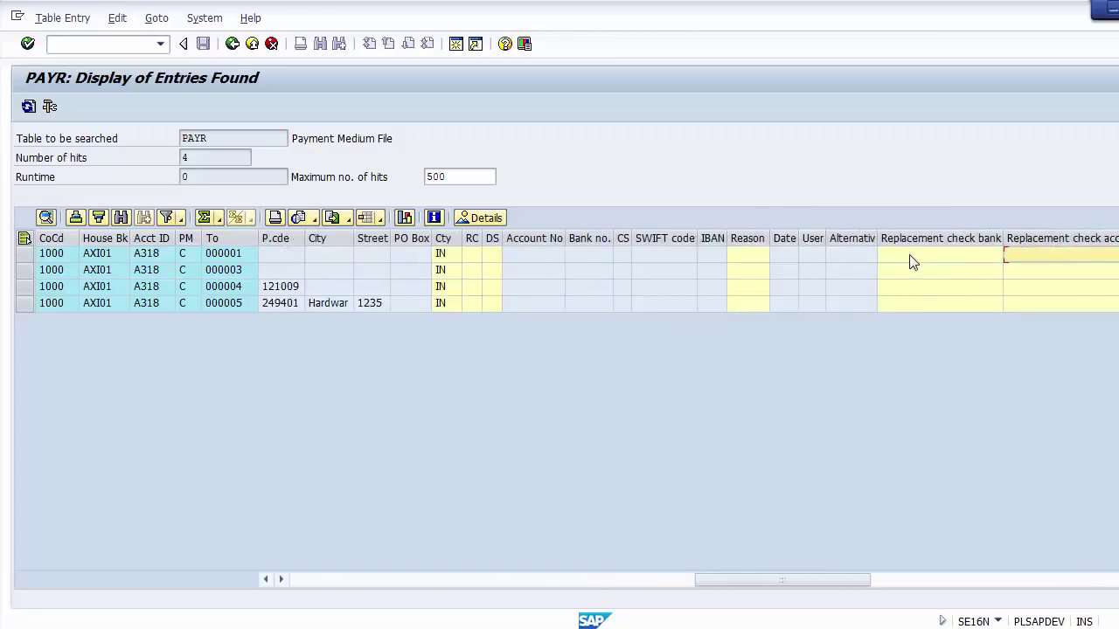
key("Tab")
key("shift+Tab")
key("shift+Tab")
key("shift+Tab")
key("shift+Tab")
key("shift+Tab")
key("shift+Tab")
key("shift+Tab")
key("shift+Tab")
key("shift+Tab")
key("shift+Tab")
key("shift+Tab")
key("shift+Tab")
key("shift+Tab")
key("shift+Tab")
key("shift+Tab")
key("shift+Tab")
key("shift+Tab")
key("shift+Tab")
key("shift+Tab")
key("shift+Tab")
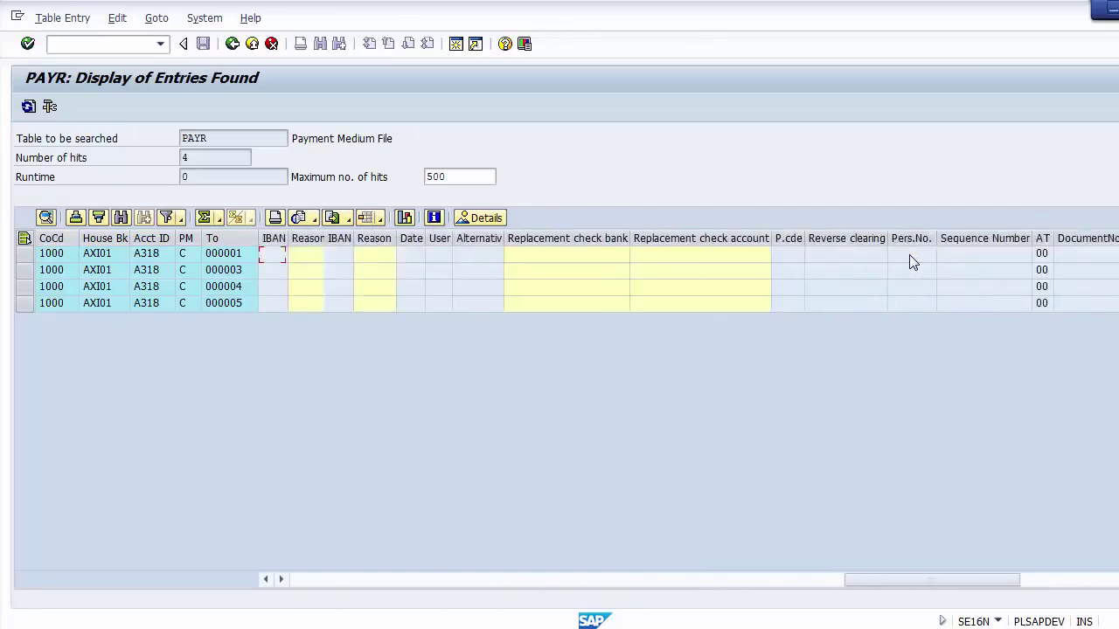
Go back to the company code column and return from the PAYR results to the table selection screen
key("shift+Tab")
key("shift+Tab")
key("shift+Tab")
key("shift+Tab")
key("shift+Tab")
key("shift+Tab")
key("shift+Tab")
key("shift+Tab")
key("shift+Tab")
key("shift+Tab")
key("shift+Tab")
key("shift+Tab")
key("shift+Tab")
key("shift+Tab")
key("shift+Tab")
key("shift+Tab")
key("shift+Tab")
key("shift+Tab")
key("shift+Tab")
key("shift+Tab")
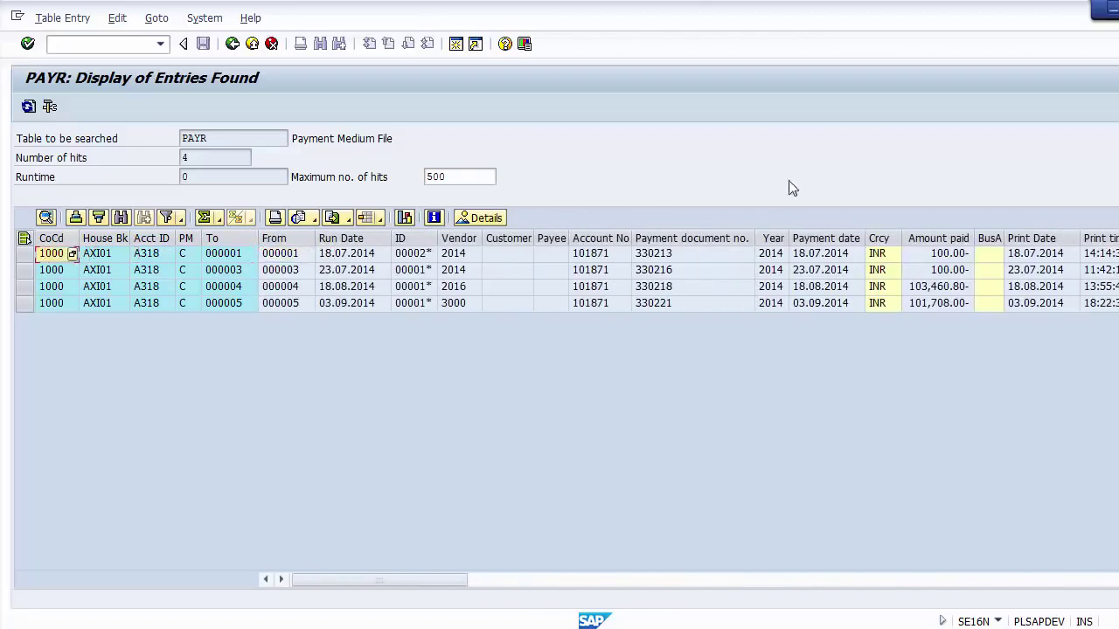
left_click(231, 44)
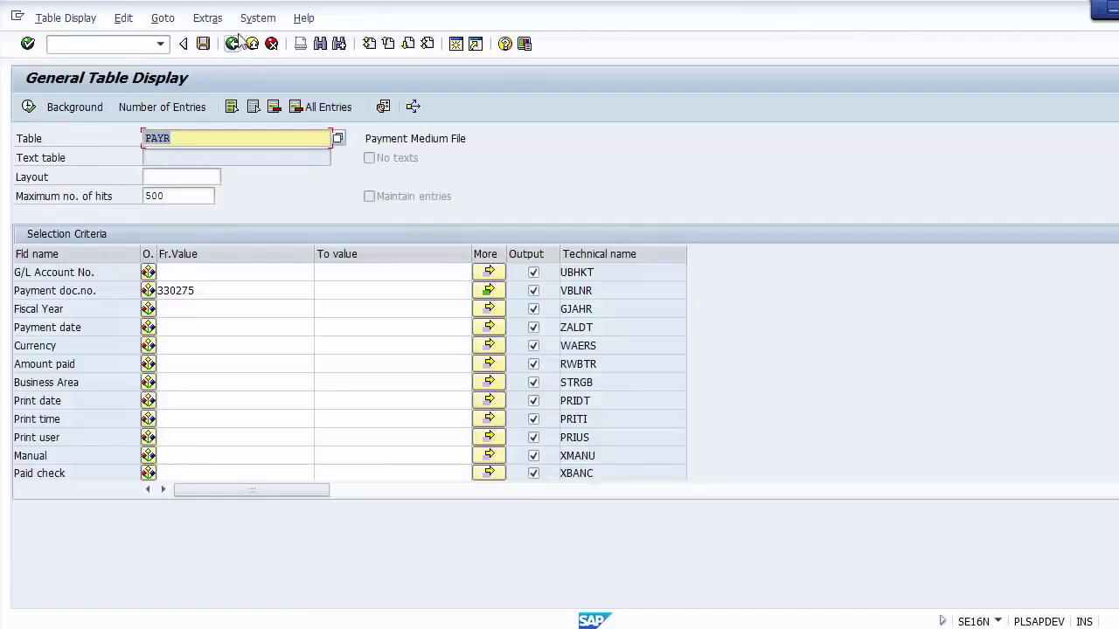
Switch to PowerPoint and highlight the ANEK and ANEP table names under Assets Accounting
key("alt+Tab")
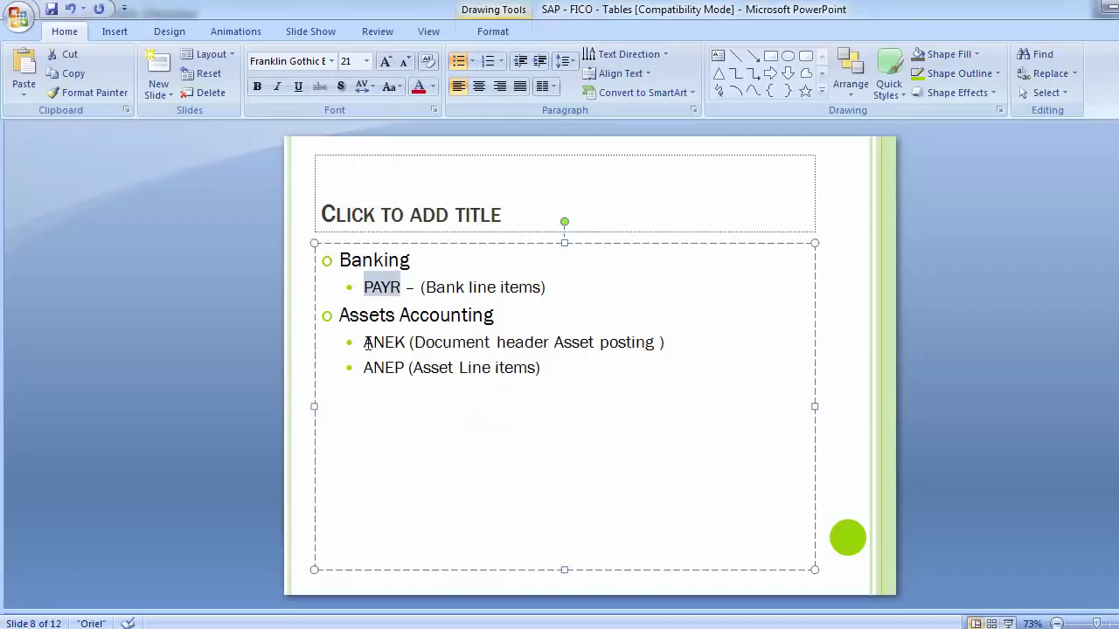
left_click_drag(365, 343, 407, 347)
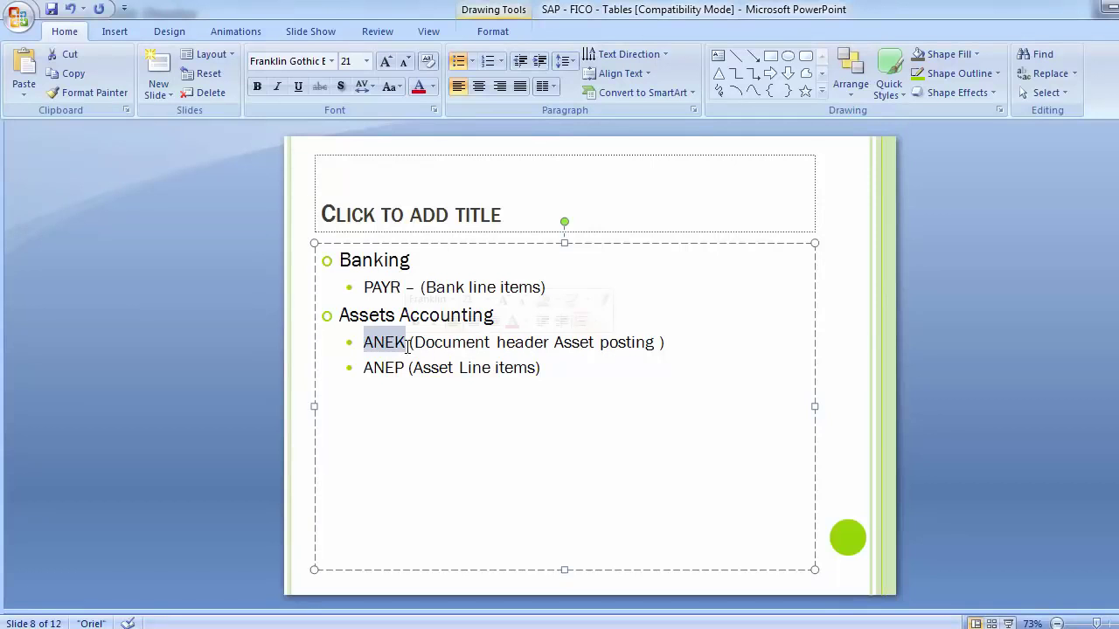
left_click(366, 368)
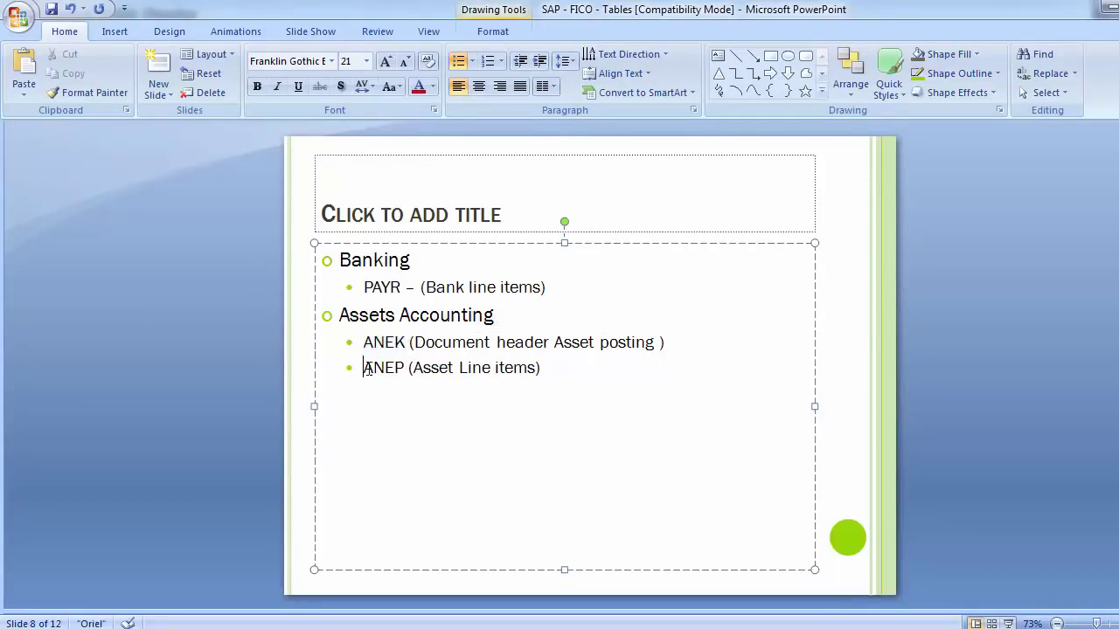
left_click_drag(366, 368, 404, 368)
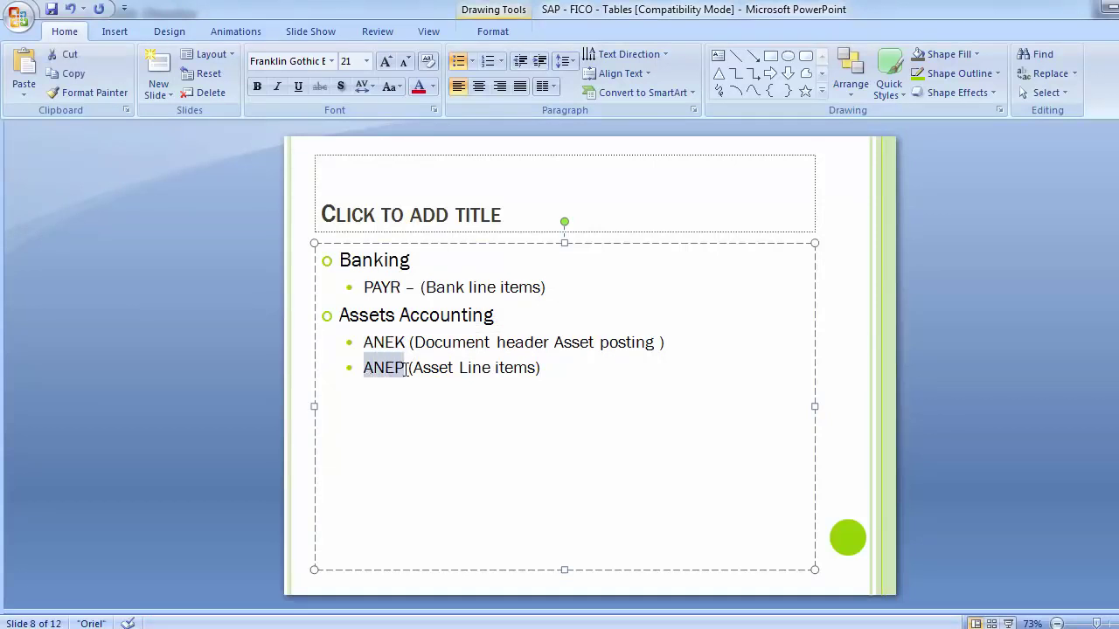
left_click(407, 368)
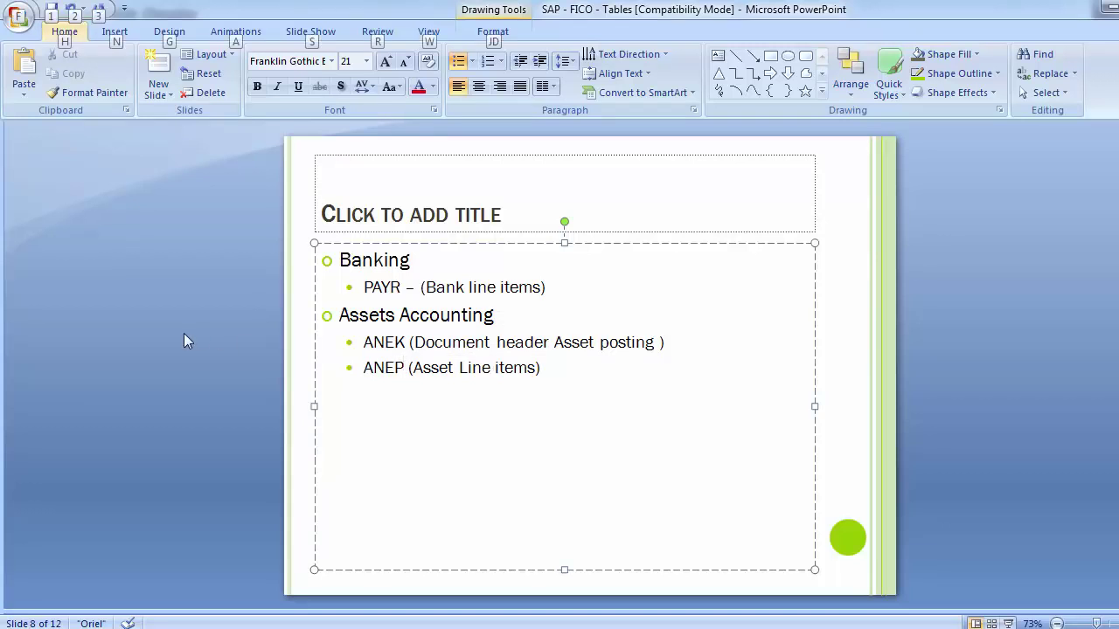
left_click(173, 376)
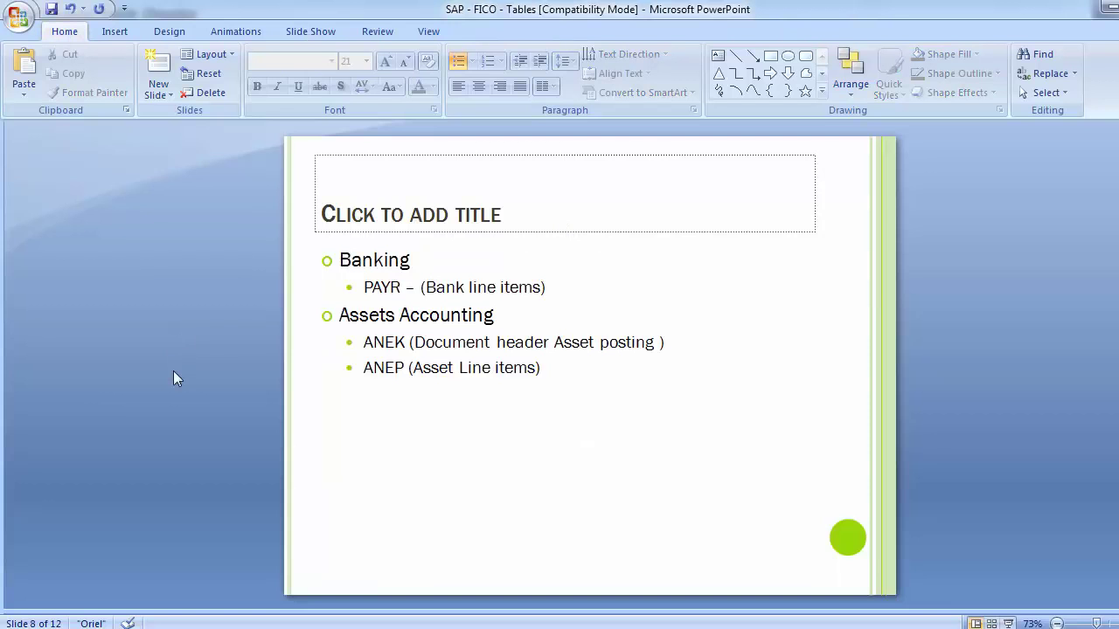
scroll(173, 370, "down", 1)
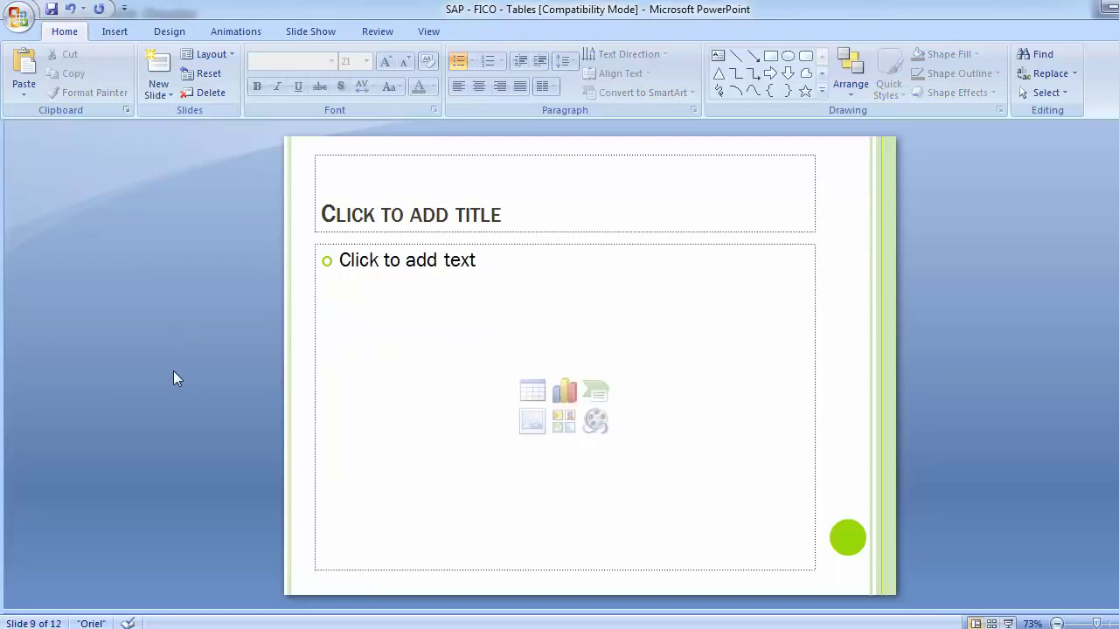
scroll(173, 371, "up", 1)
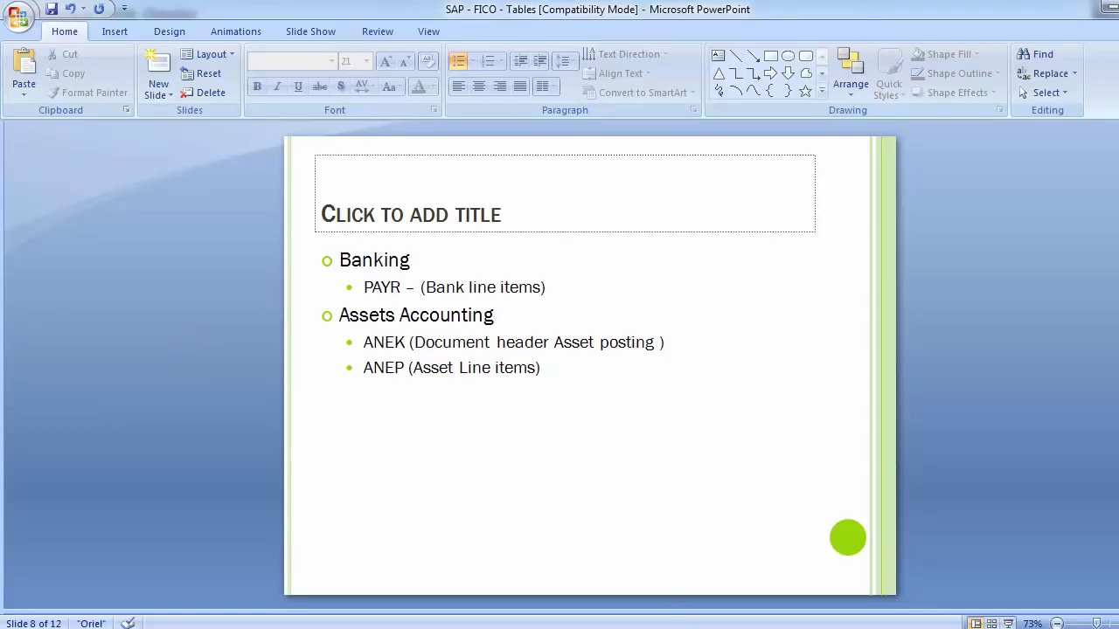
Switch to SAP Tables Reference and examine the Finance/Controlling, Controlling and Special Purpose Ledger table diagrams
left_click(669, 560)
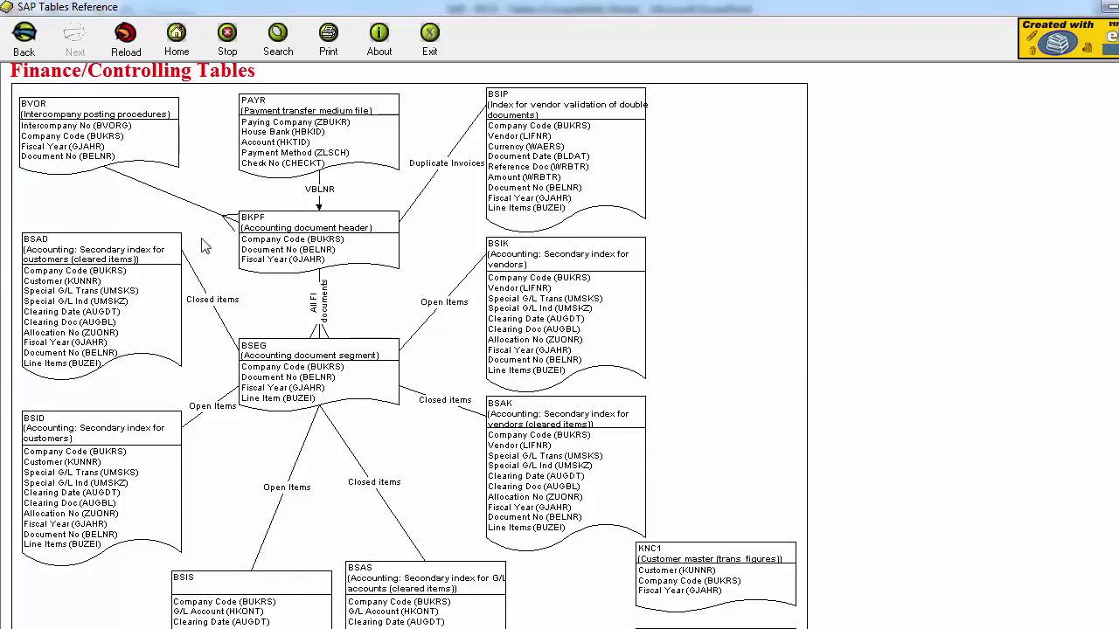
scroll(201, 247, "down", 5)
scroll(201, 246, "down", 5)
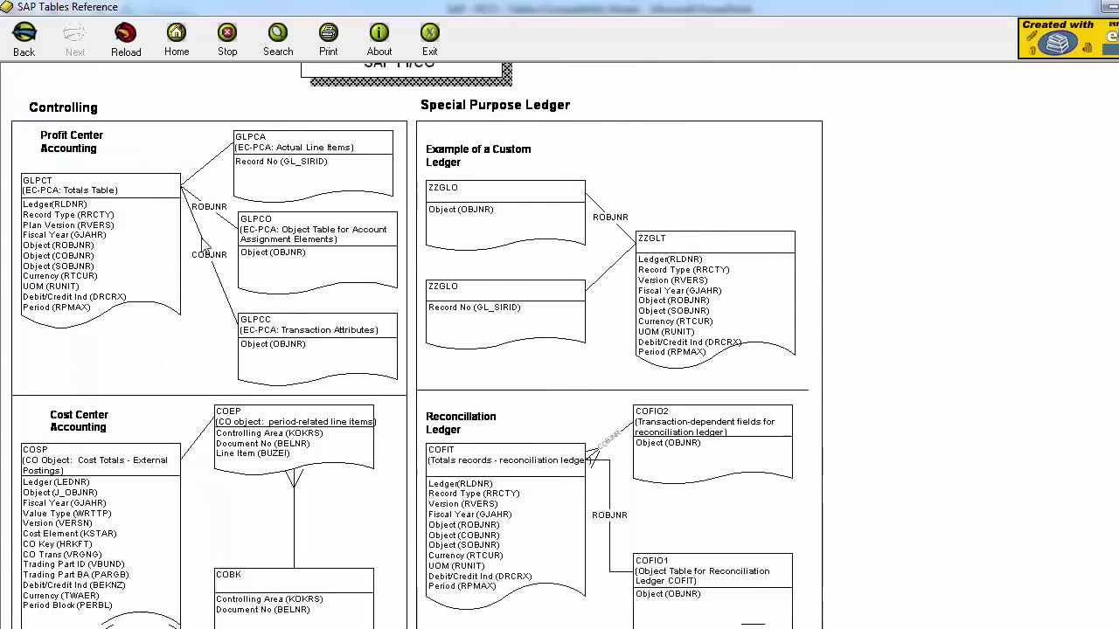
Examine the master data table diagrams for vendors, customers, profit centers, cost centers, cost elements and the general ledger
scroll(201, 247, "down", 10)
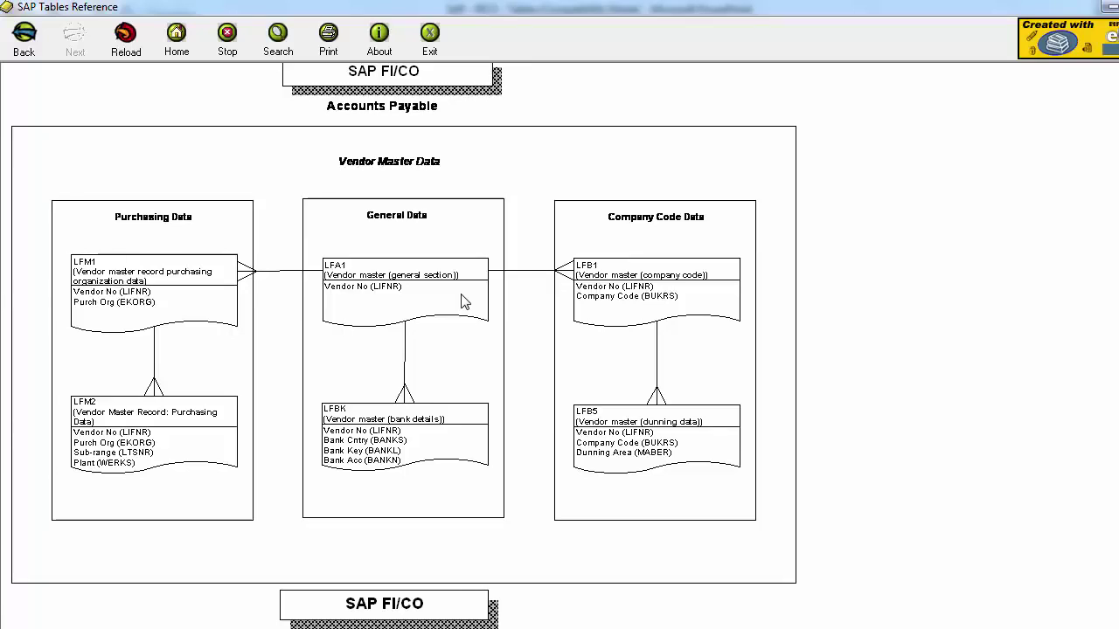
scroll(464, 301, "down", 5)
scroll(463, 301, "down", 1)
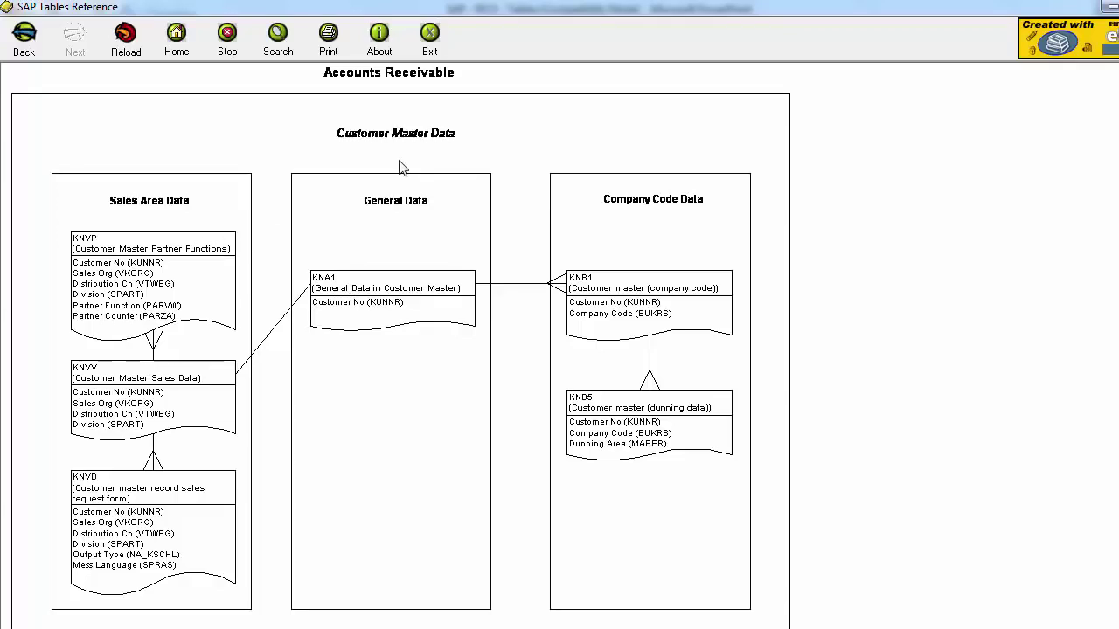
scroll(399, 168, "down", 15)
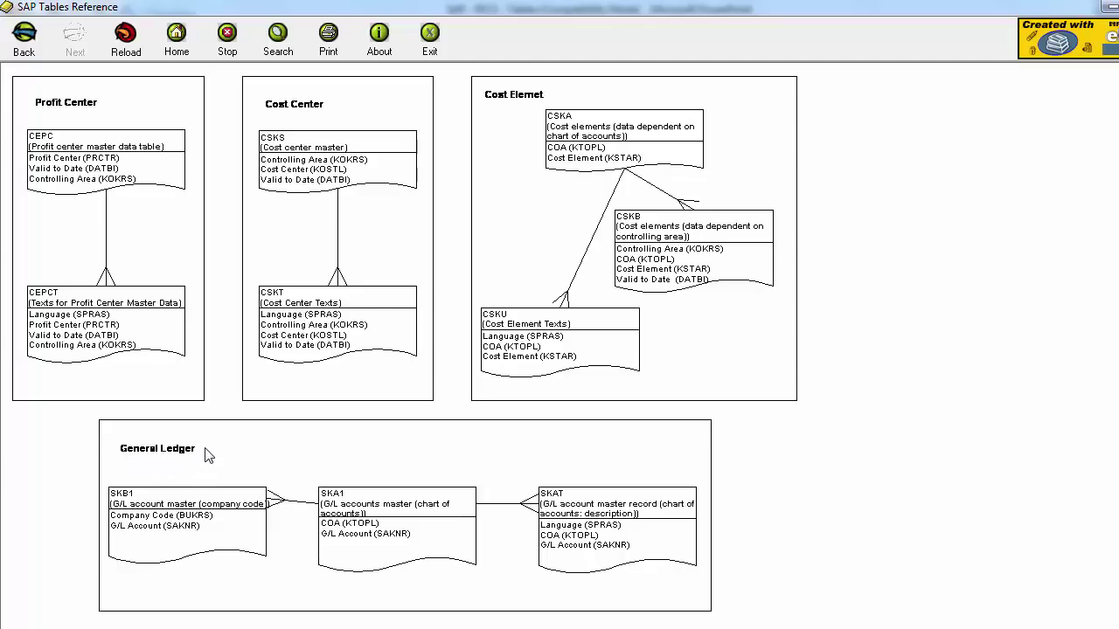
scroll(102, 446, "down", 2)
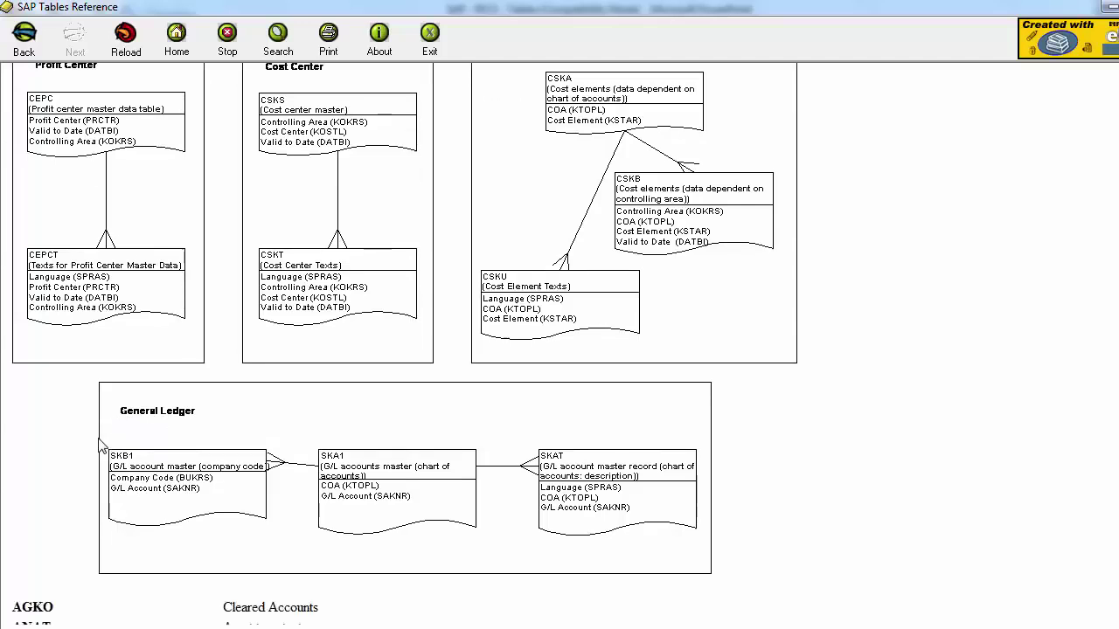
scroll(102, 447, "up", 2)
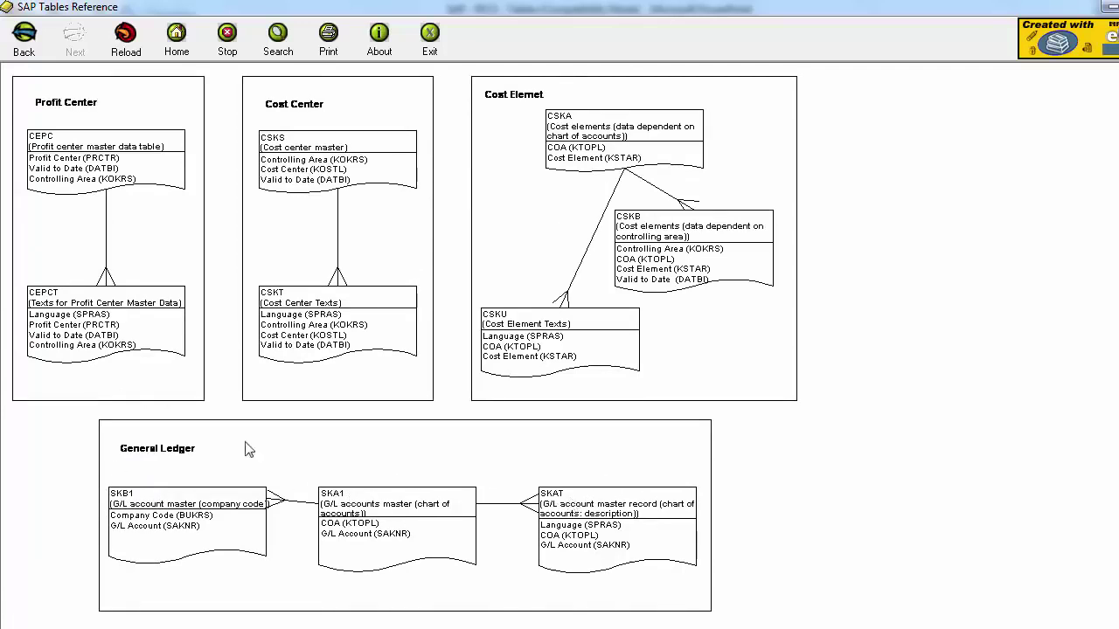
Look through the alphabetical list of FI/CO table names and descriptions, returning to the AGKO entry
scroll(121, 455, "down", 5)
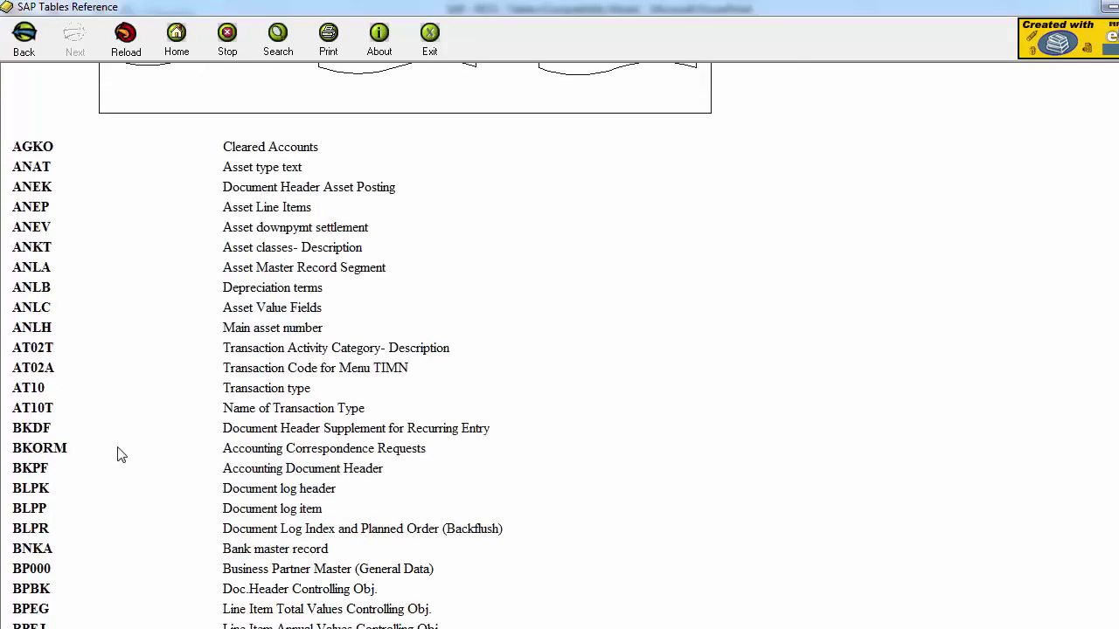
scroll(122, 455, "down", 1)
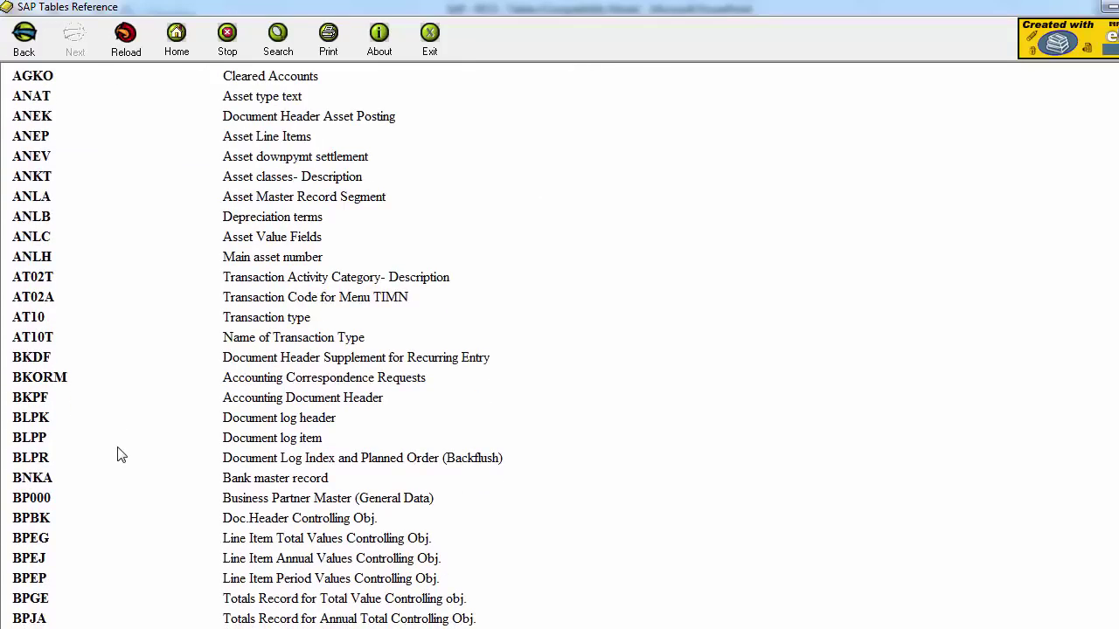
scroll(121, 454, "down", 6)
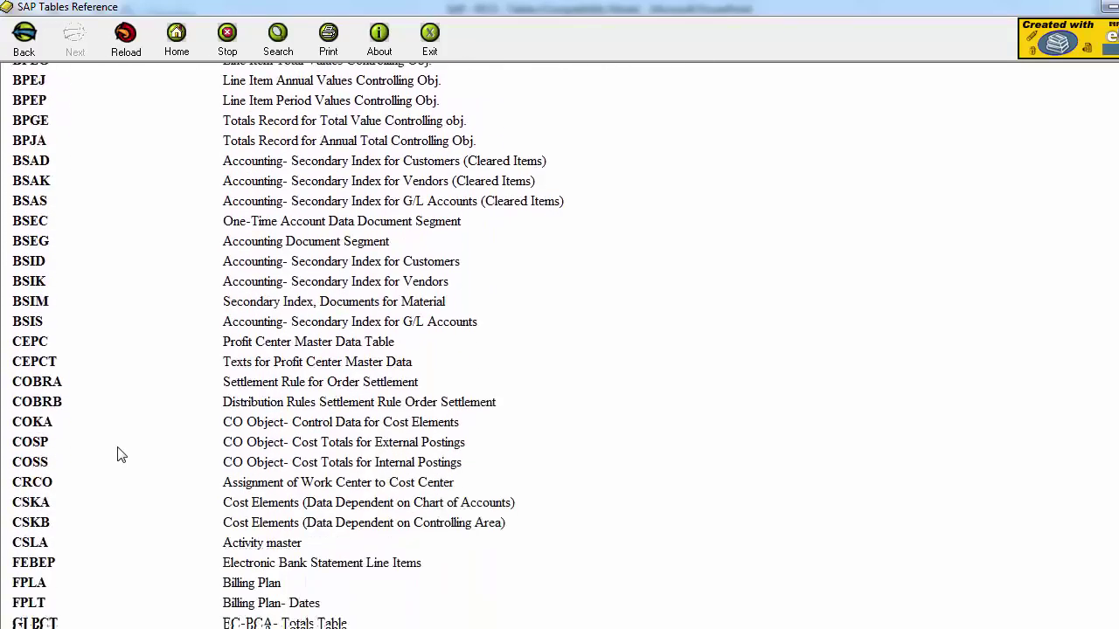
scroll(120, 455, "up", 6)
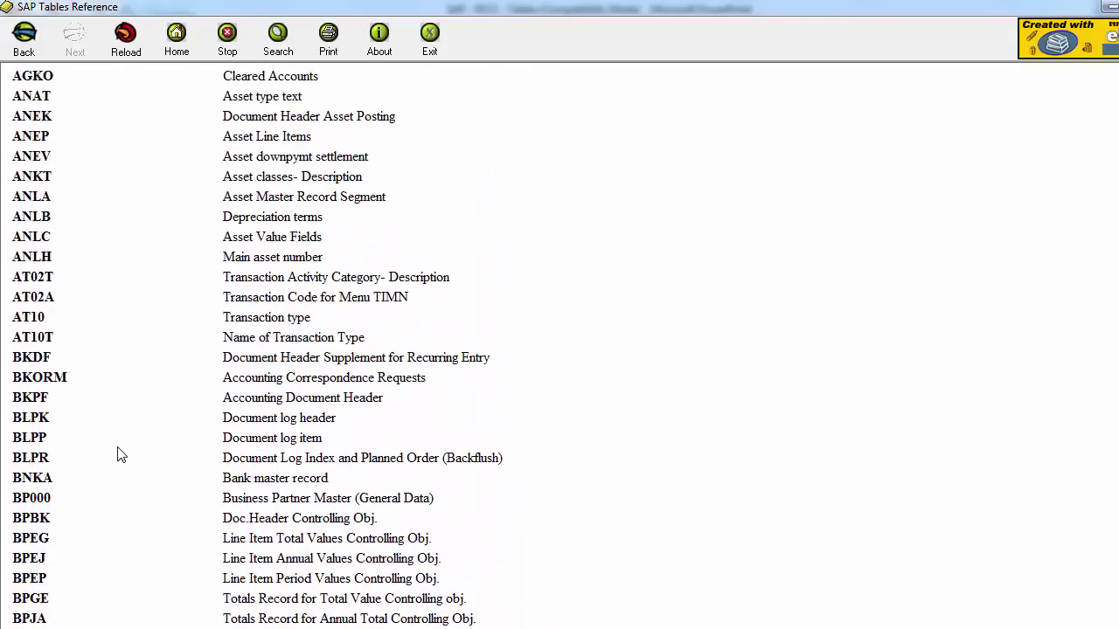
scroll(120, 455, "up", 1)
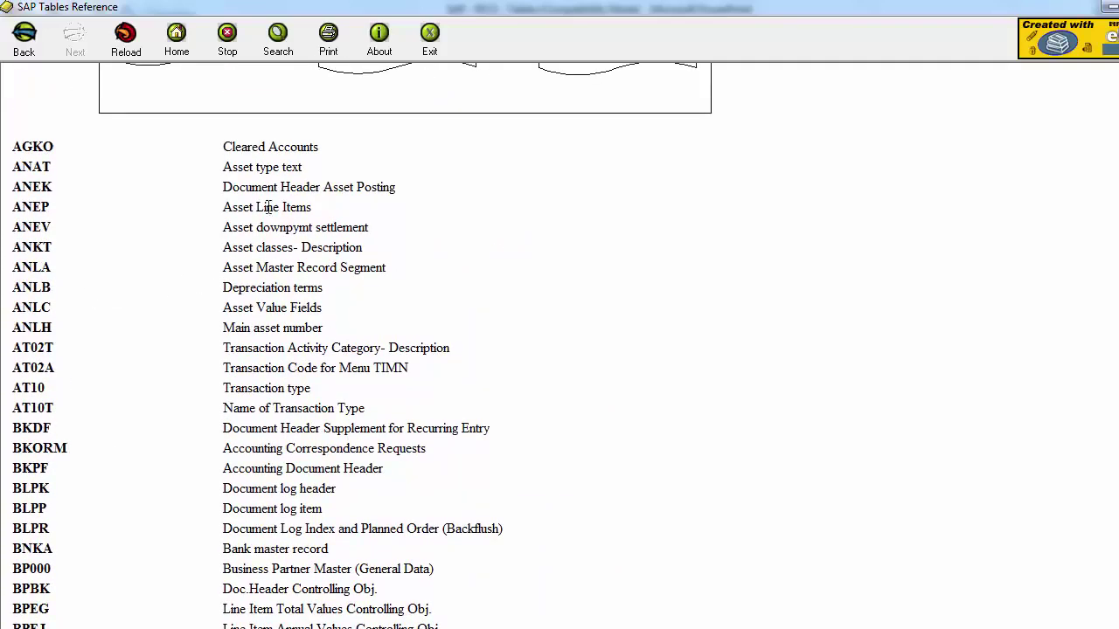
Highlight the asset table entries in the list, including the ANEK document header and the ANEV asset downpayment settlement description
left_click_drag(223, 187, 382, 184)
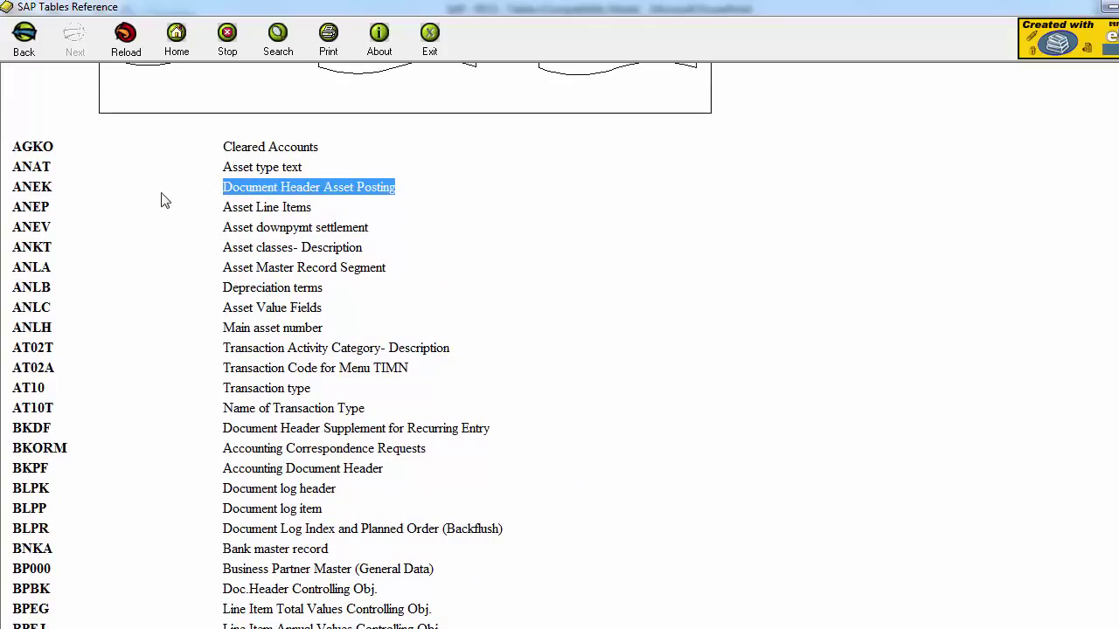
left_click_drag(13, 187, 395, 215)
left_click(405, 224)
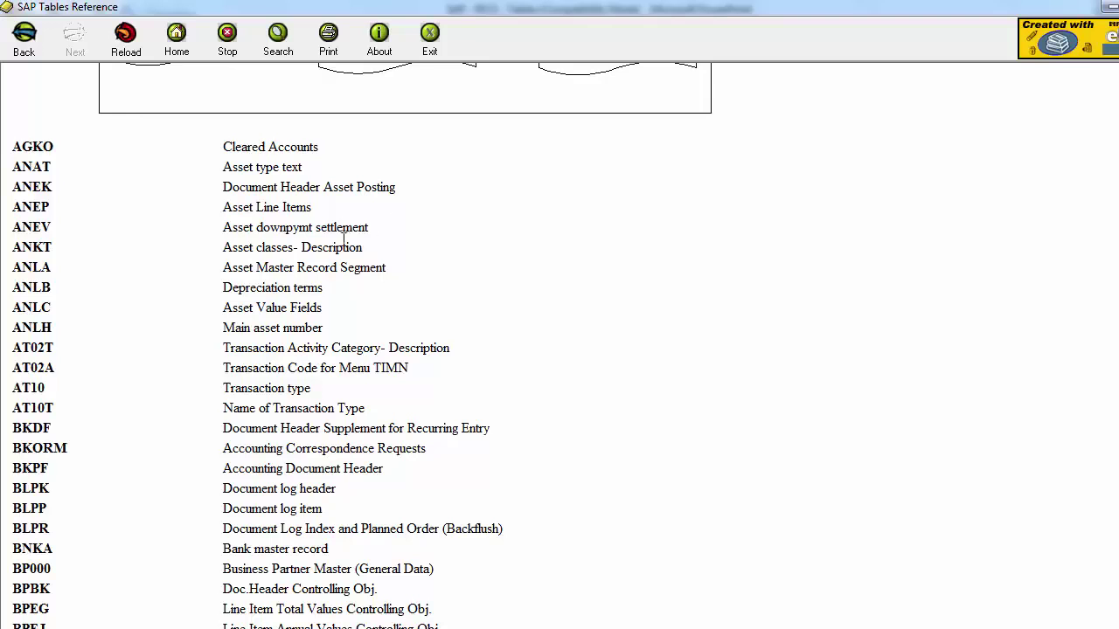
left_click_drag(225, 295, 335, 305)
left_click_drag(227, 229, 381, 219)
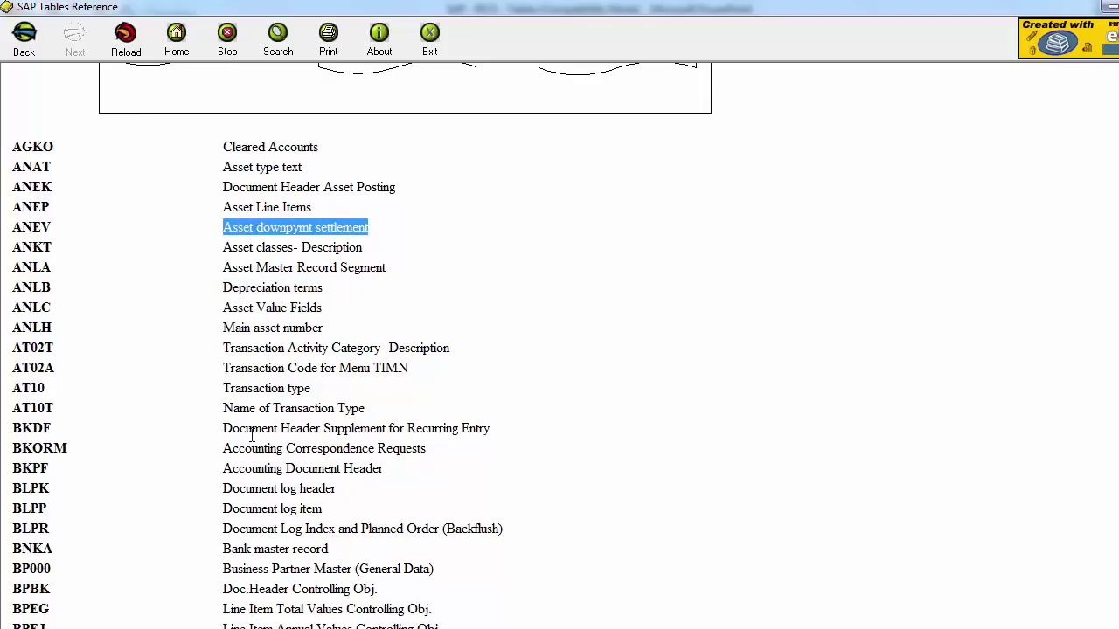
Highlight the Accounting Document Header description and its table name BKPF in the list
left_click_drag(224, 470, 393, 464)
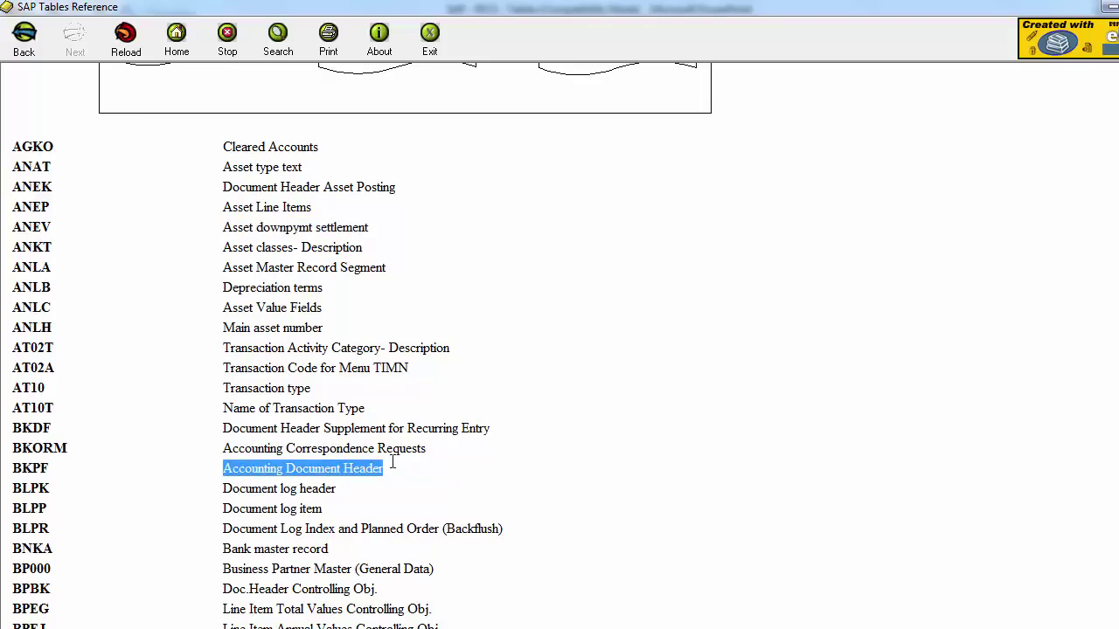
left_click(21, 469)
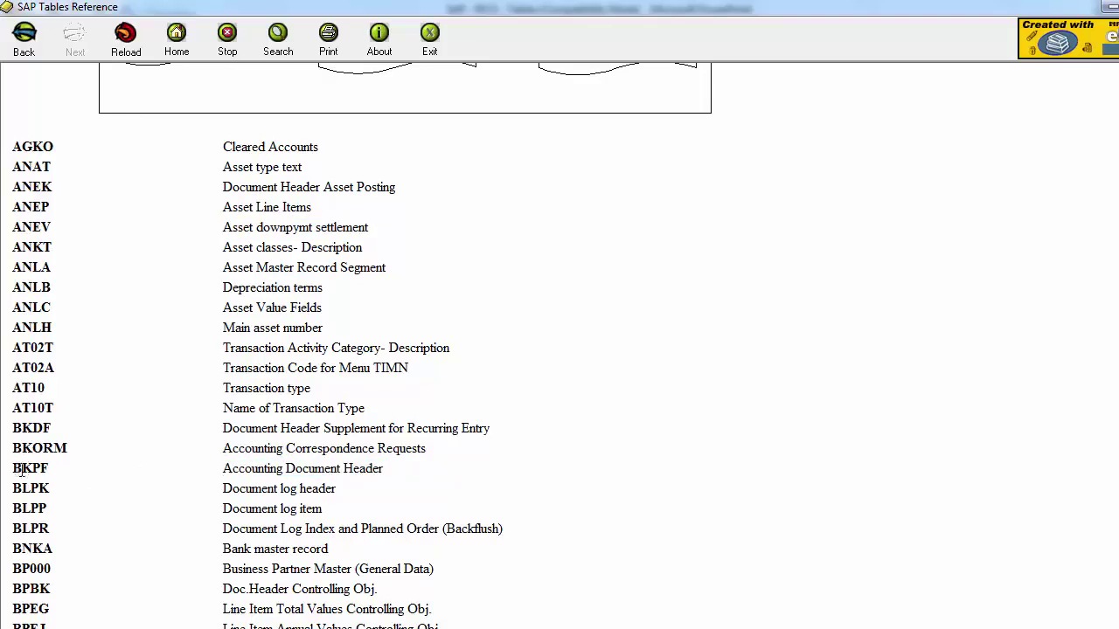
double_click(21, 470)
Review the accounting tables from BSEC to BSIK further down the list and highlight the bank statement table name FEBEP
scroll(52, 528, "down", 5)
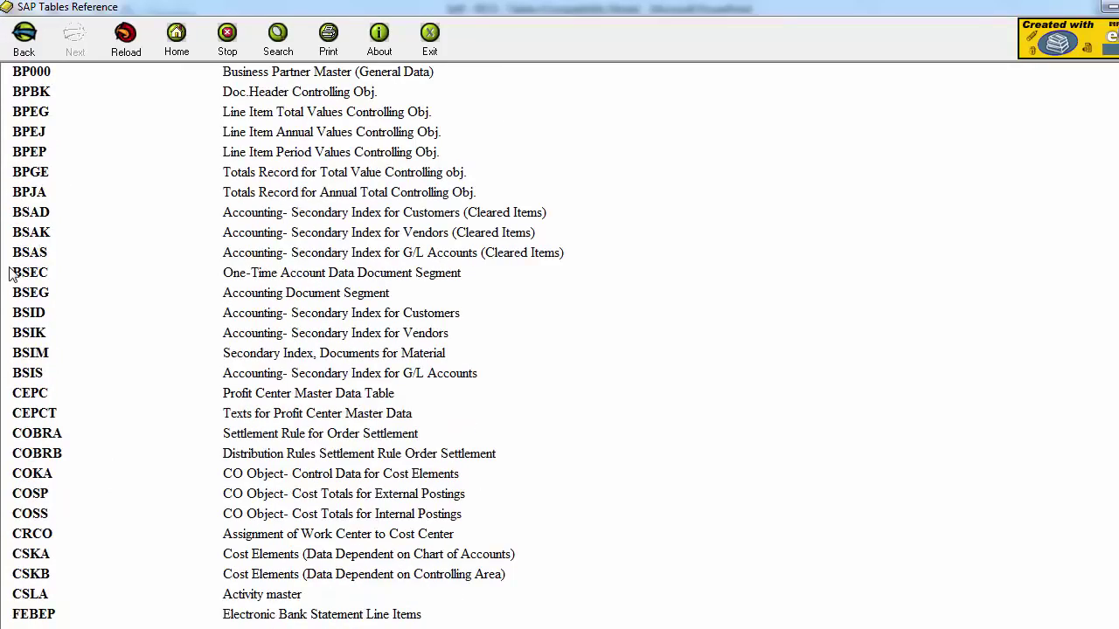
left_click(146, 278, "shift")
left_click(210, 278)
left_click_drag(17, 272, 41, 336)
left_click(17, 318)
left_click(16, 395)
scroll(16, 570, "down", 8)
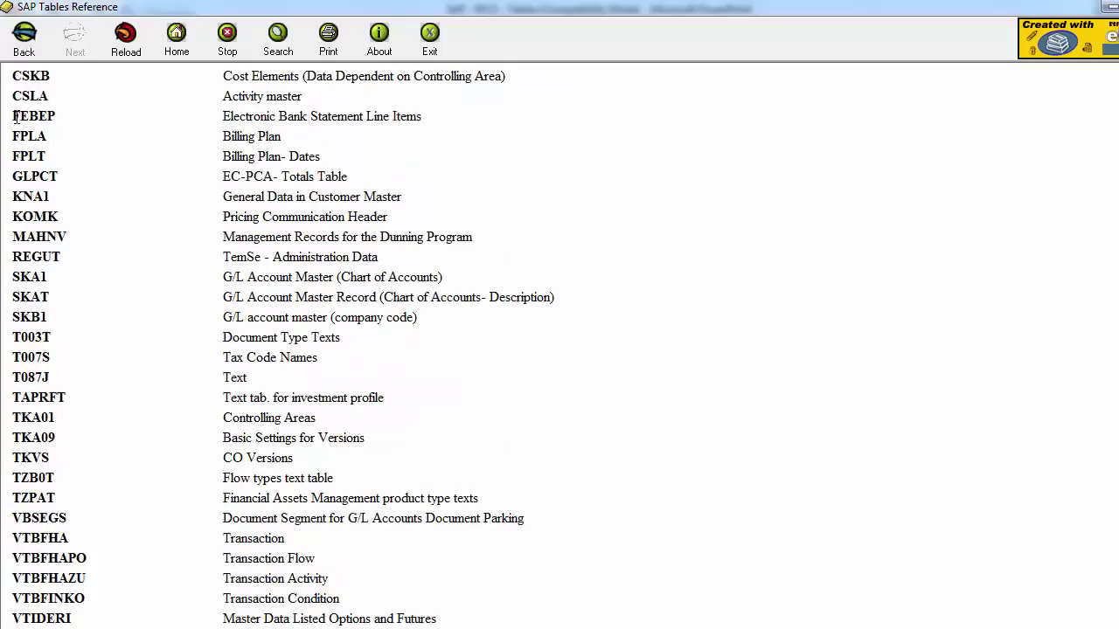
left_click_drag(13, 117, 81, 116)
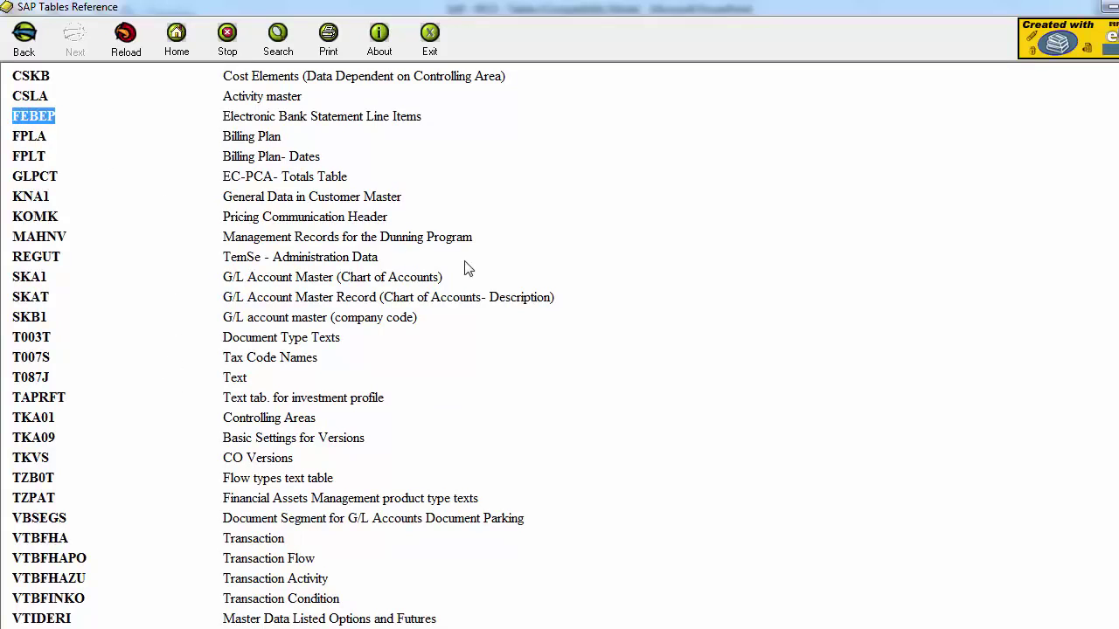
Leave the table reference and switch to the SAP window with the Display Document data entry view
key("alt+Tab")
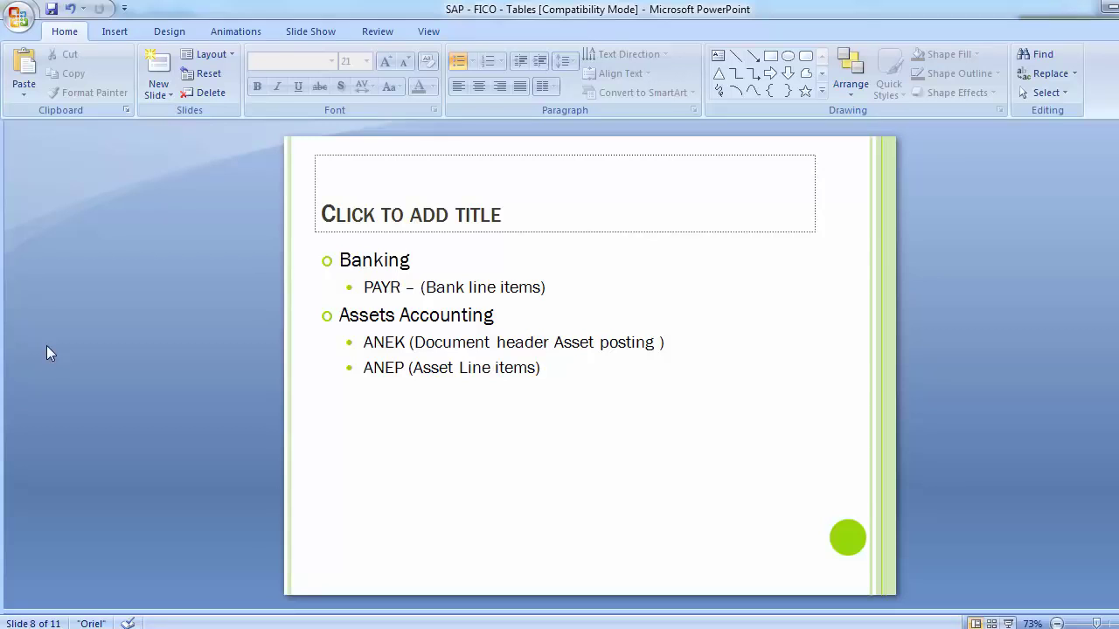
mouse_move(510, 628)
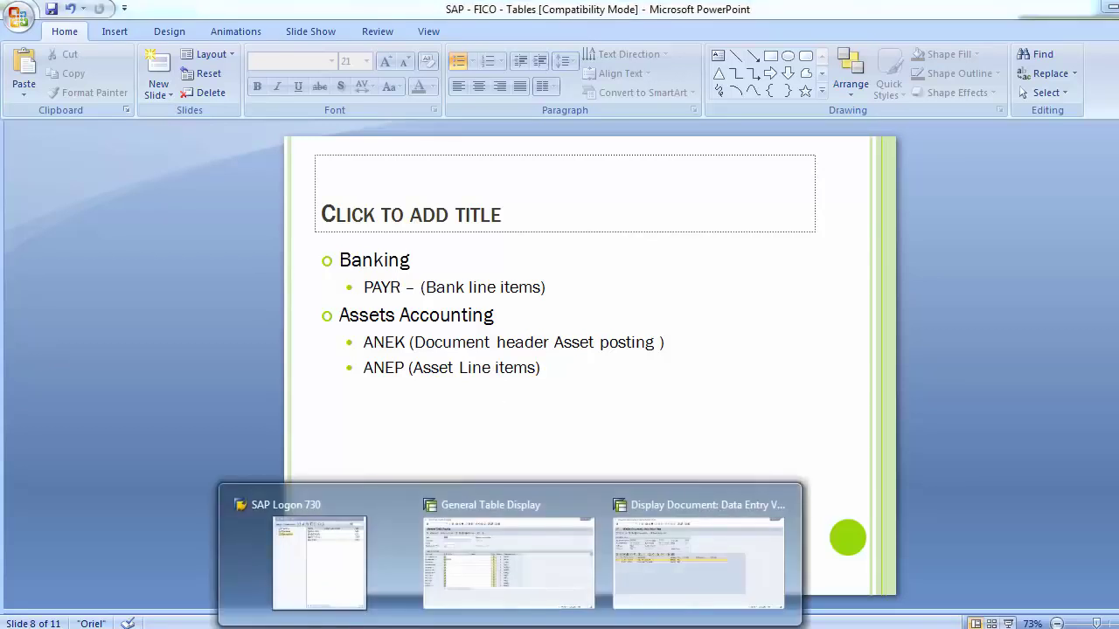
left_click(685, 525)
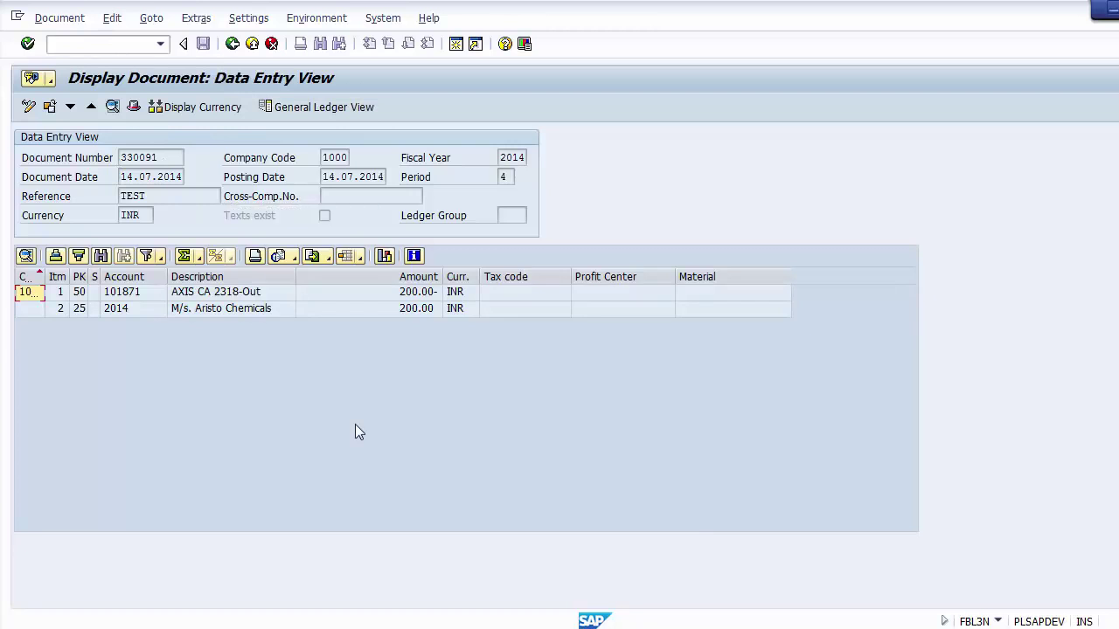
Open the technical information for the document header's Document Date field
left_click(165, 158)
left_click(166, 177)
double_click(153, 180)
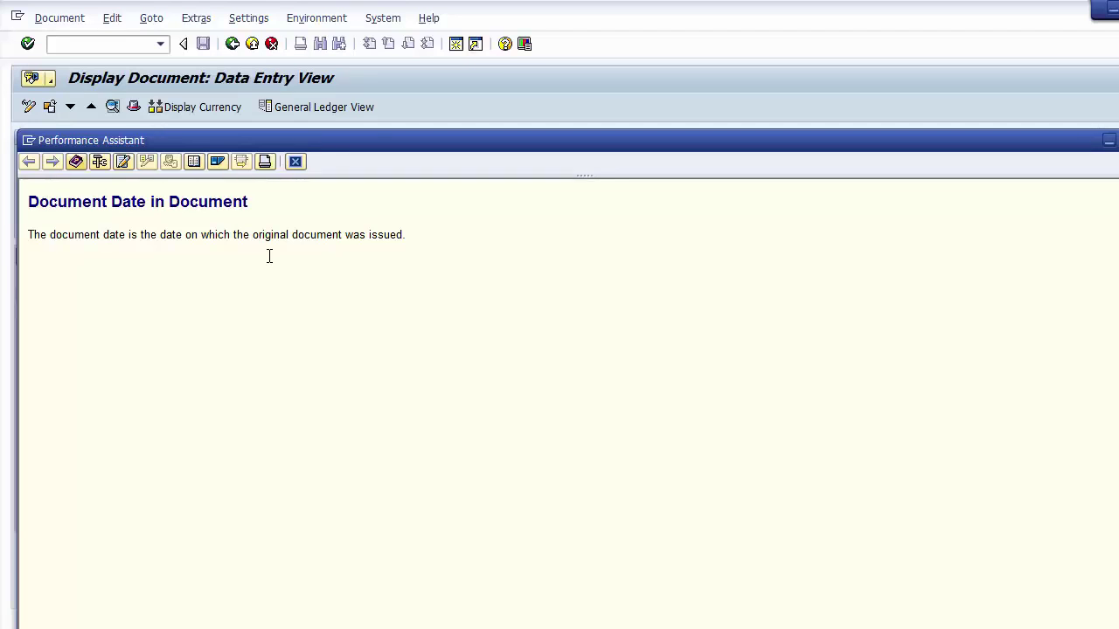
left_click(99, 163)
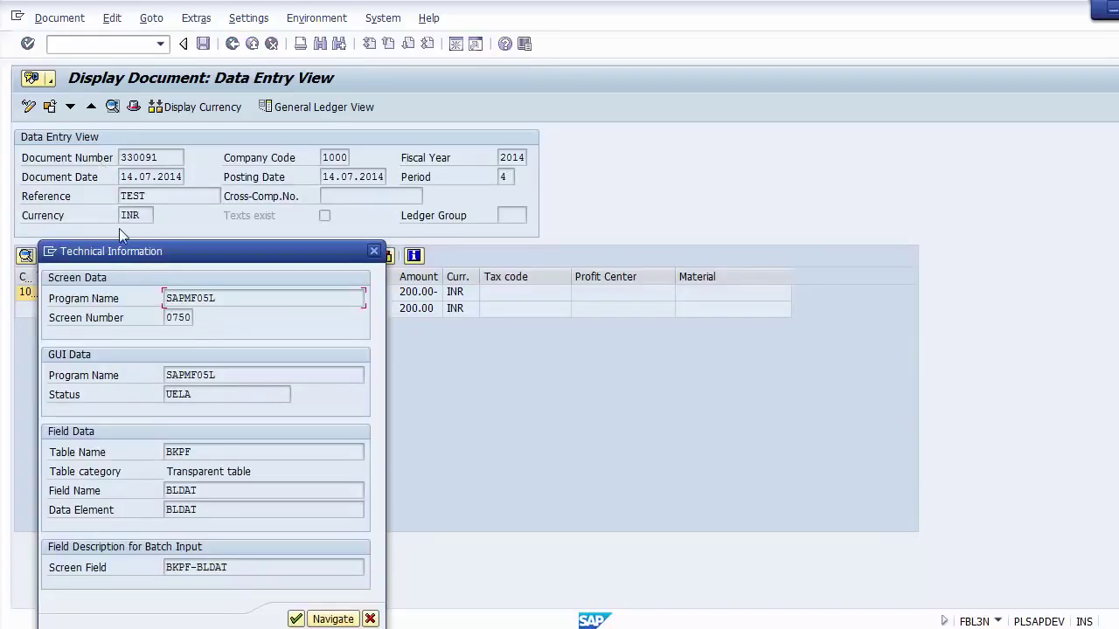
Examine the program, table and field names in the Document Date technical information, and close it together with the field help
left_click_drag(122, 251, 141, 200)
mouse_move(139, 120)
left_mouse_down()
mouse_move(122, 98)
mouse_move(135, 102)
left_mouse_up()
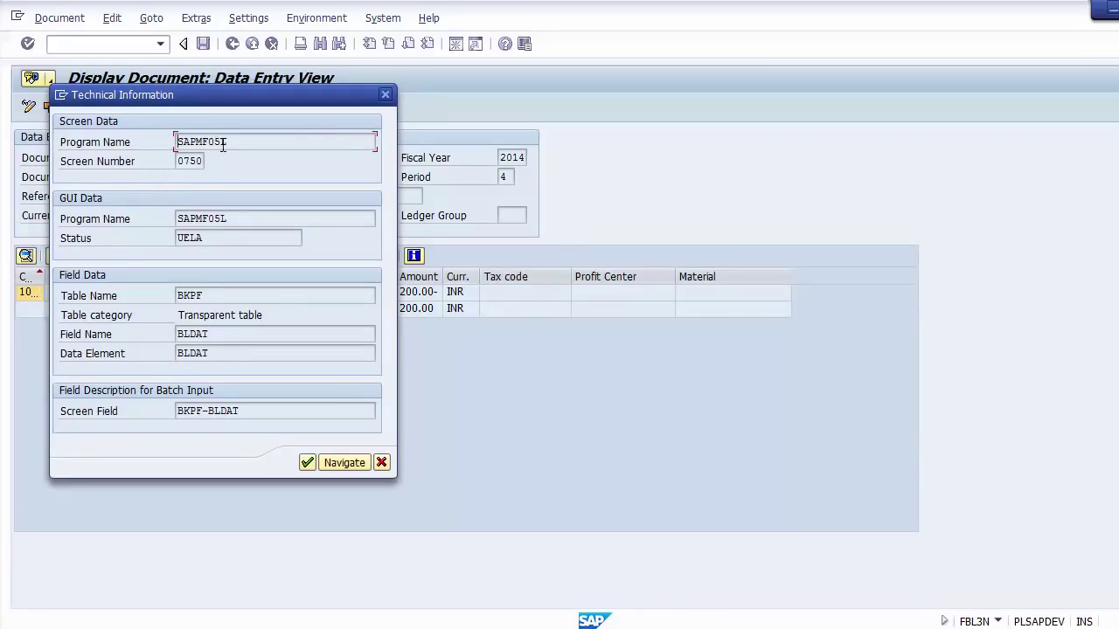
left_click_drag(236, 142, 211, 165)
left_click_drag(215, 296, 174, 295)
left_click(83, 340)
left_click_drag(226, 333, 175, 333)
left_click_drag(169, 96, 489, 54)
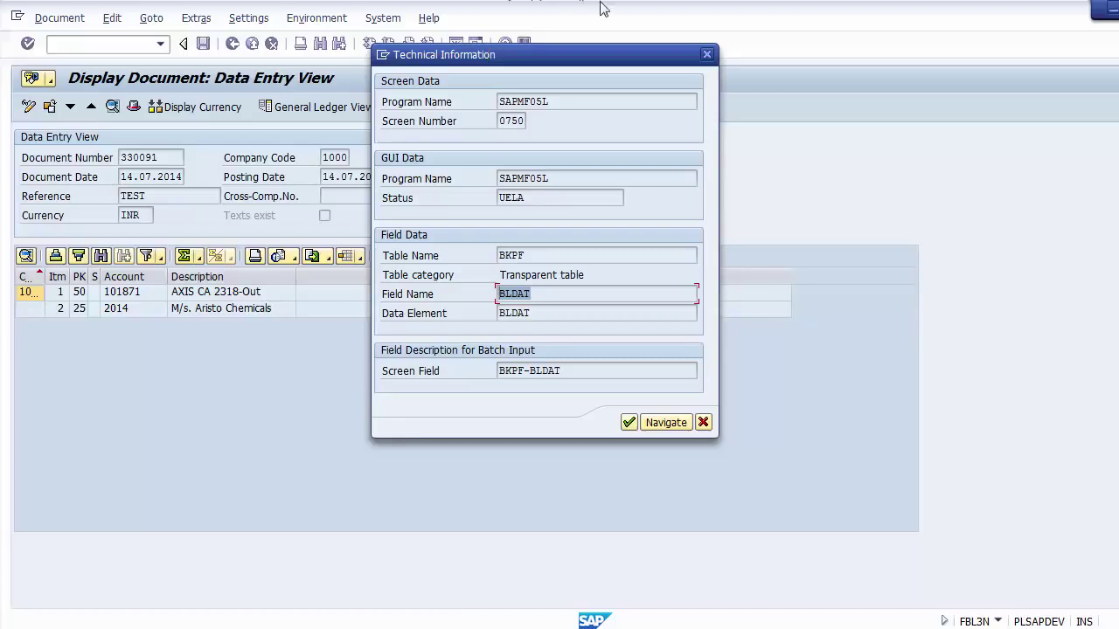
left_click_drag(545, 301, 471, 293)
left_click(704, 423)
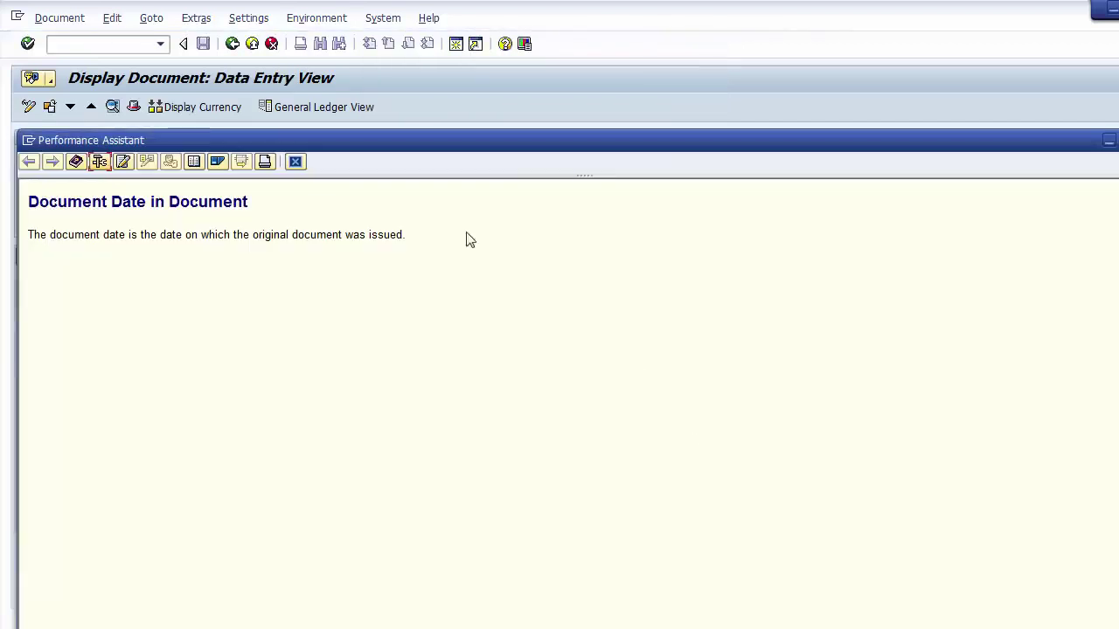
left_click(294, 163)
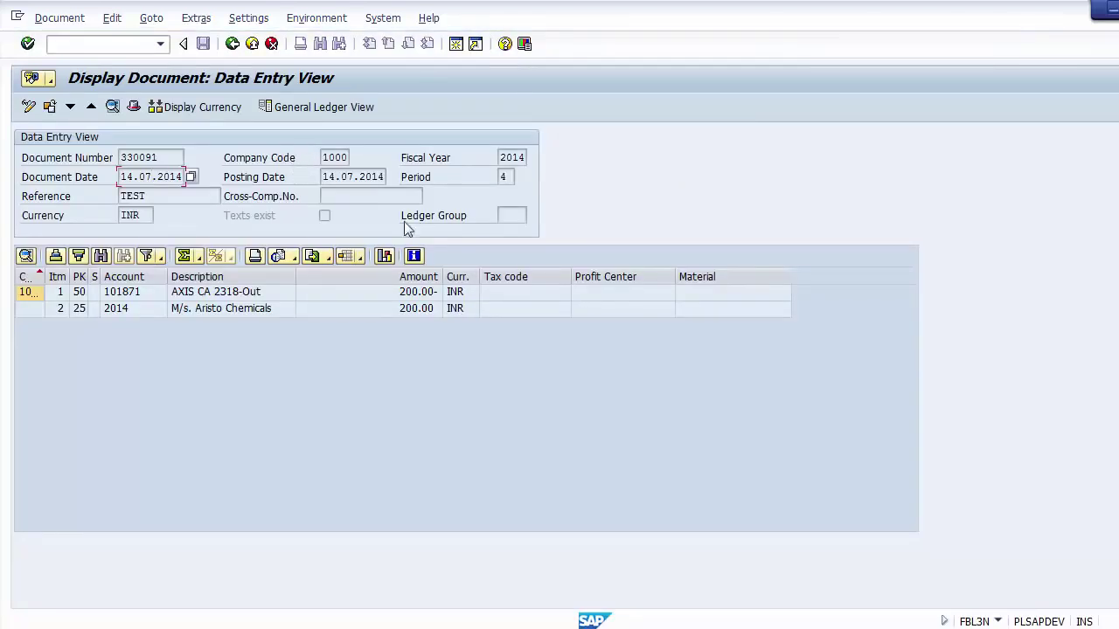
Open the technical information for the Amount column from the first line item of the document
left_click(364, 293)
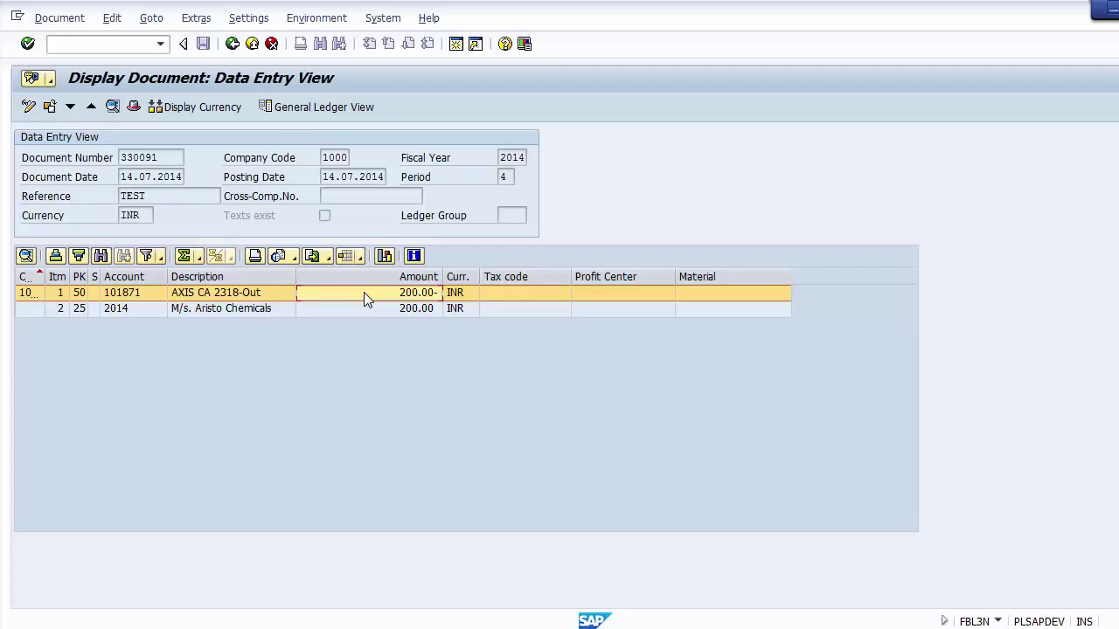
left_click(378, 312)
left_click(372, 296)
key("F1")
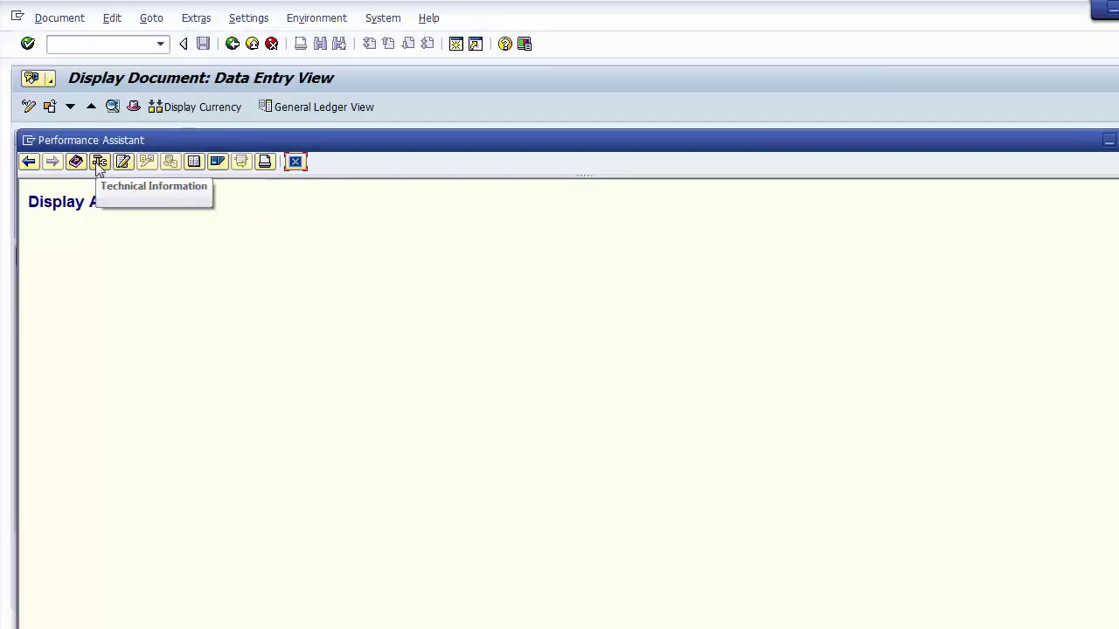
left_click(99, 163)
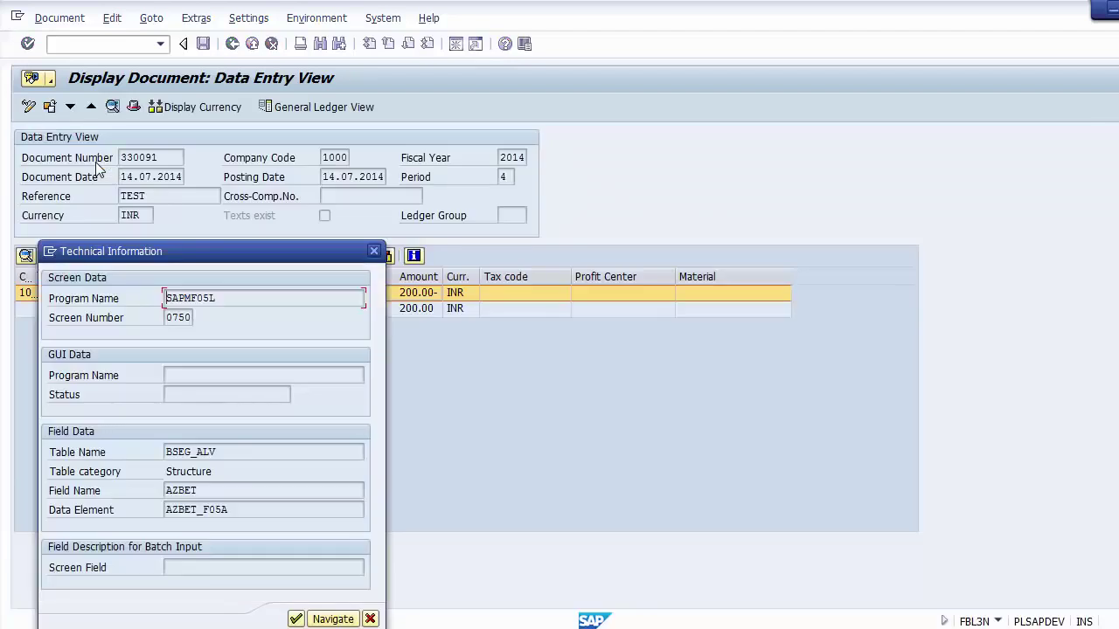
Examine the table and field names in the Amount column's technical information, and close it together with the field help
left_click_drag(190, 452, 161, 450)
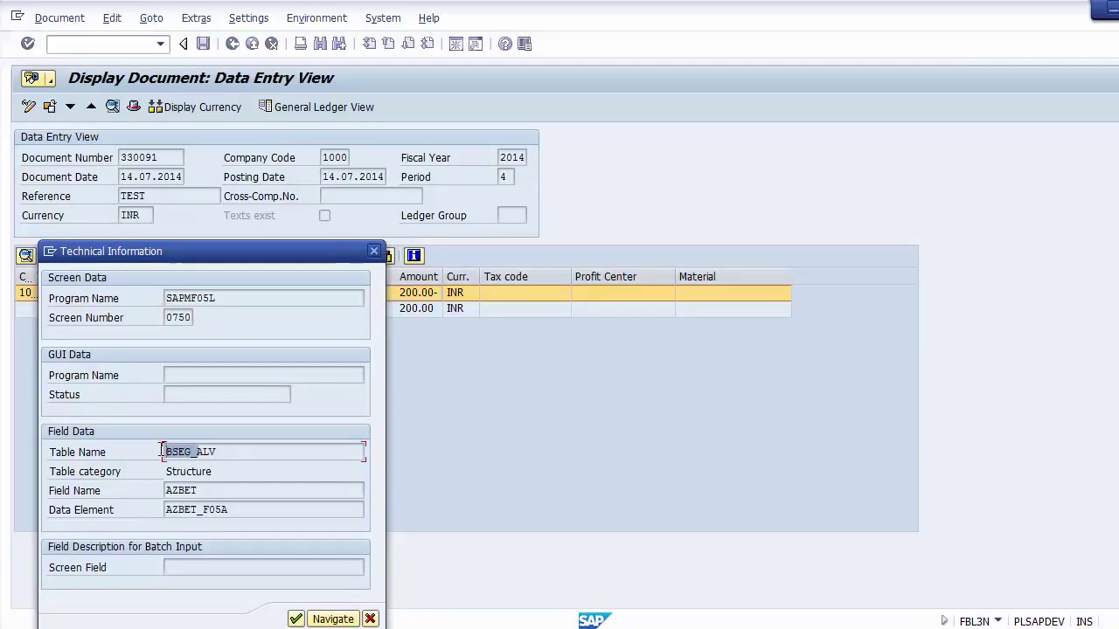
left_click(167, 452)
left_click_drag(167, 452, 192, 452)
left_click_drag(199, 491, 158, 488)
left_click(158, 491)
left_click(373, 251)
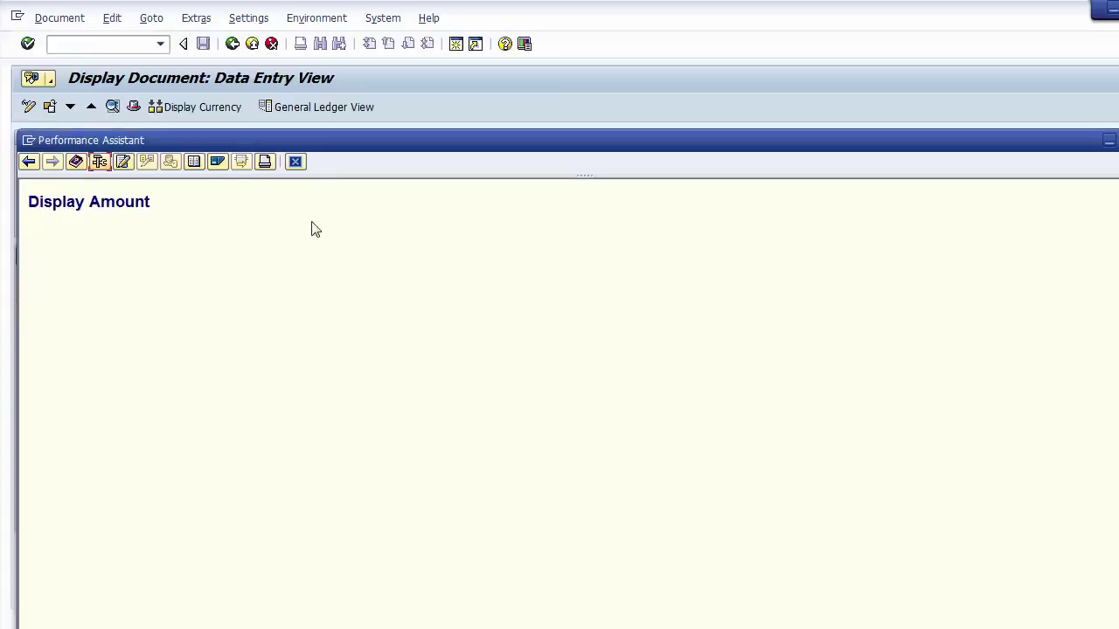
left_click(296, 162)
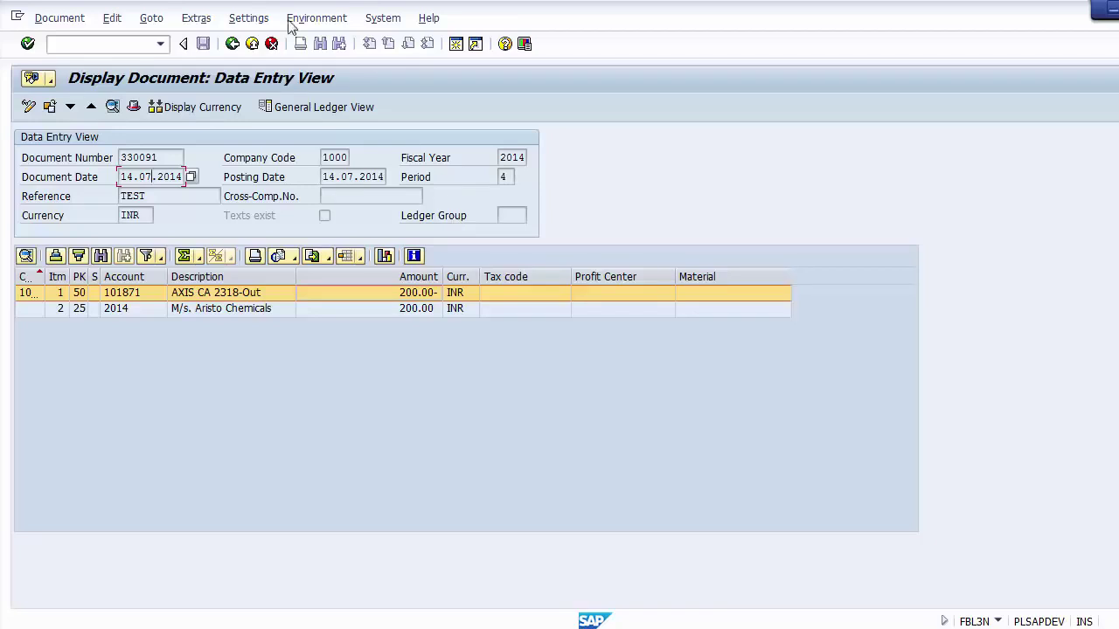
Exit the document display and the G/L account line item display, returning to the SAP Easy Access screen
left_click(251, 44)
left_click(251, 43)
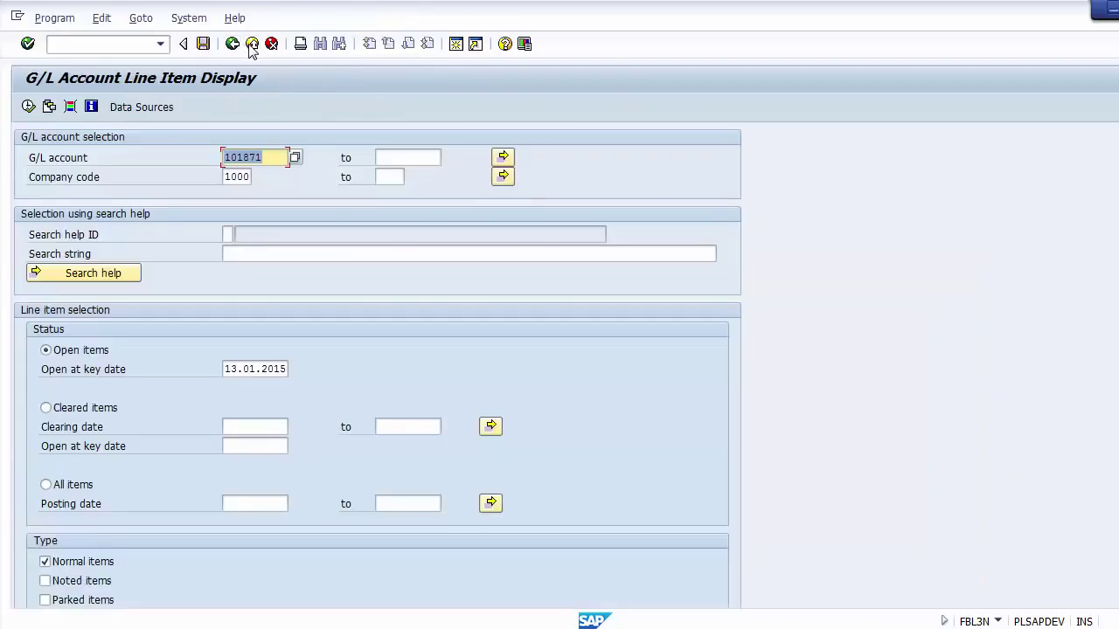
left_click(251, 45)
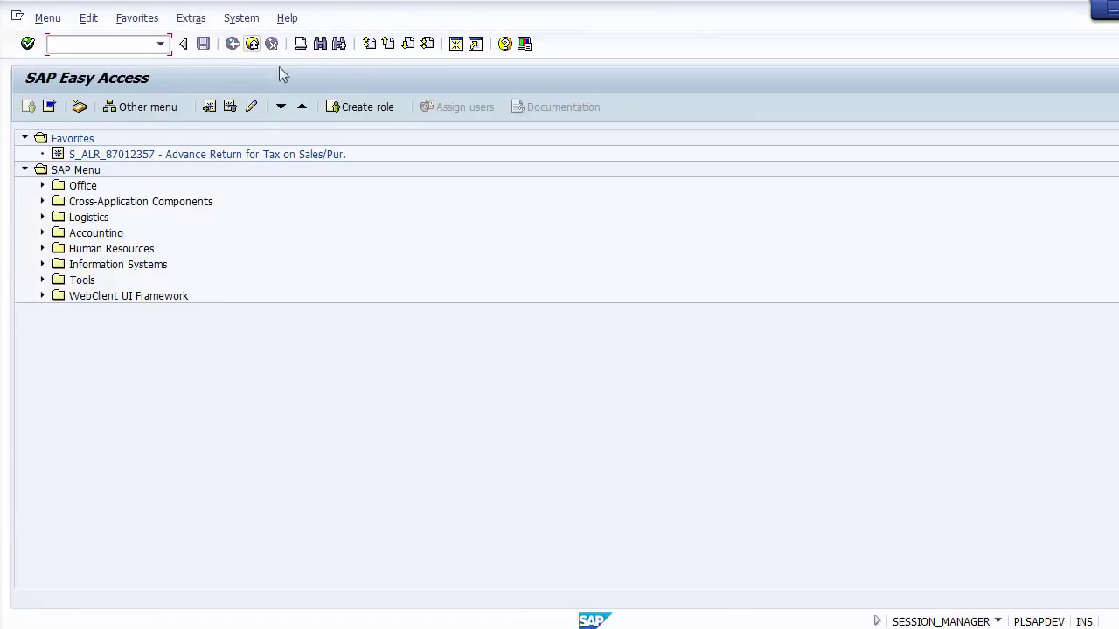
Switch to the SAP - FICO - Tables presentation in PowerPoint and review the slides on table types, master data tables and transaction data tables
key("alt+Tab")
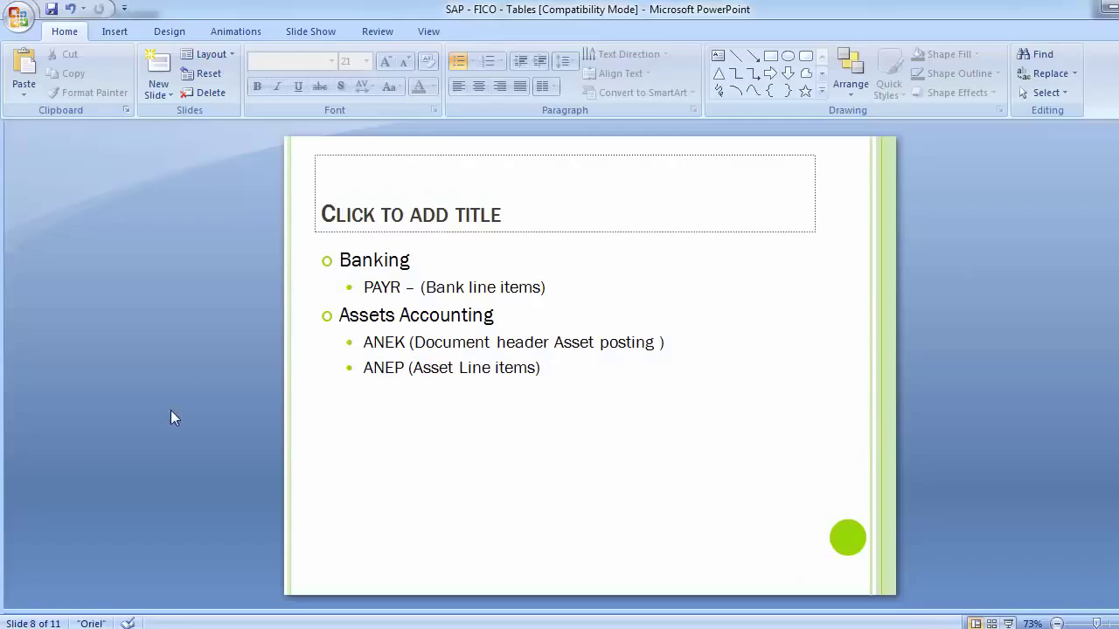
key("Page_Up")
key("Page_Up")
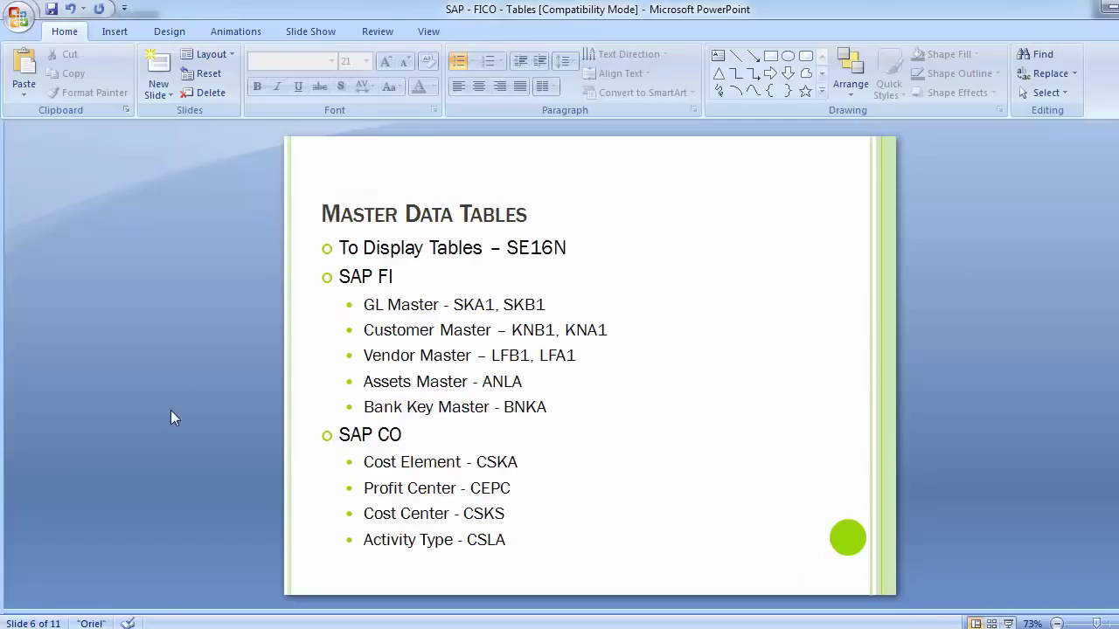
key("Page_Down")
key("Page_Up")
key("Page_Up")
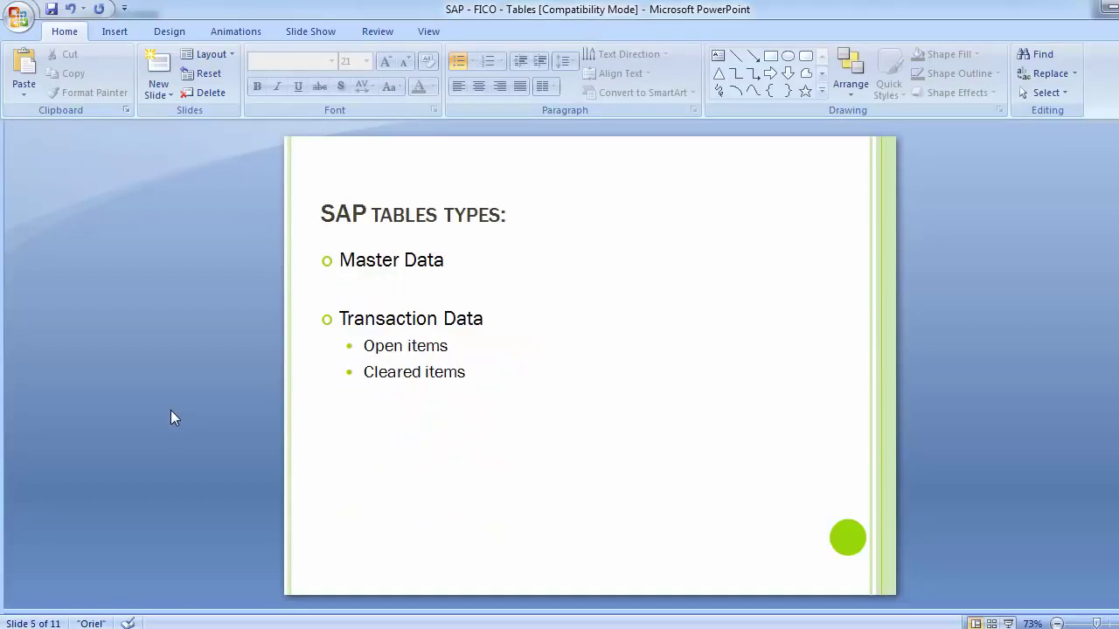
key("Page_Down")
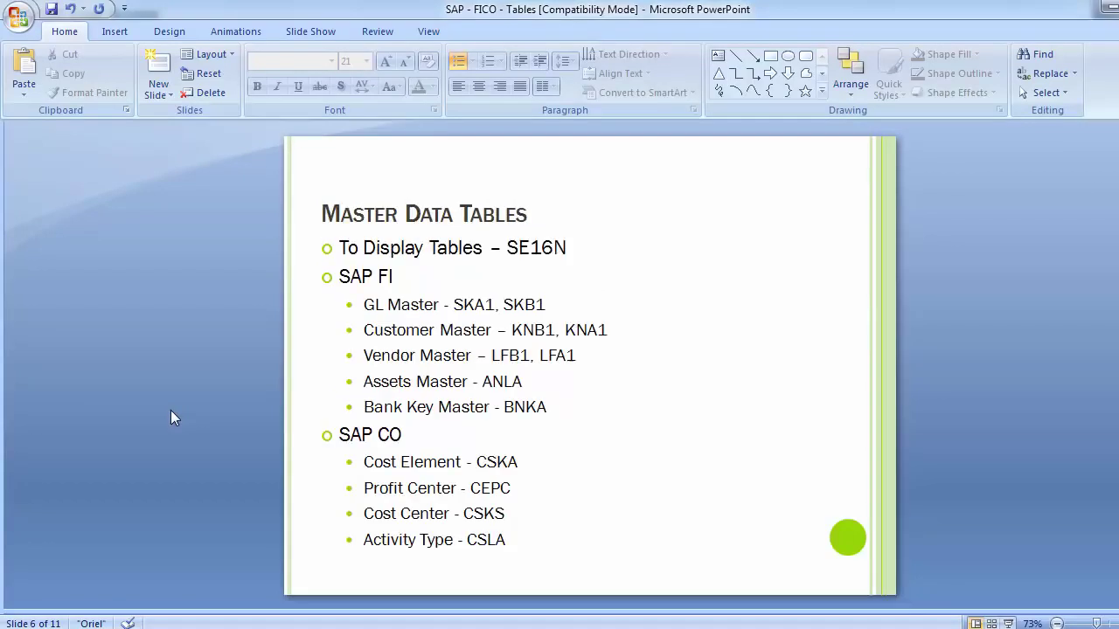
key("Page_Down")
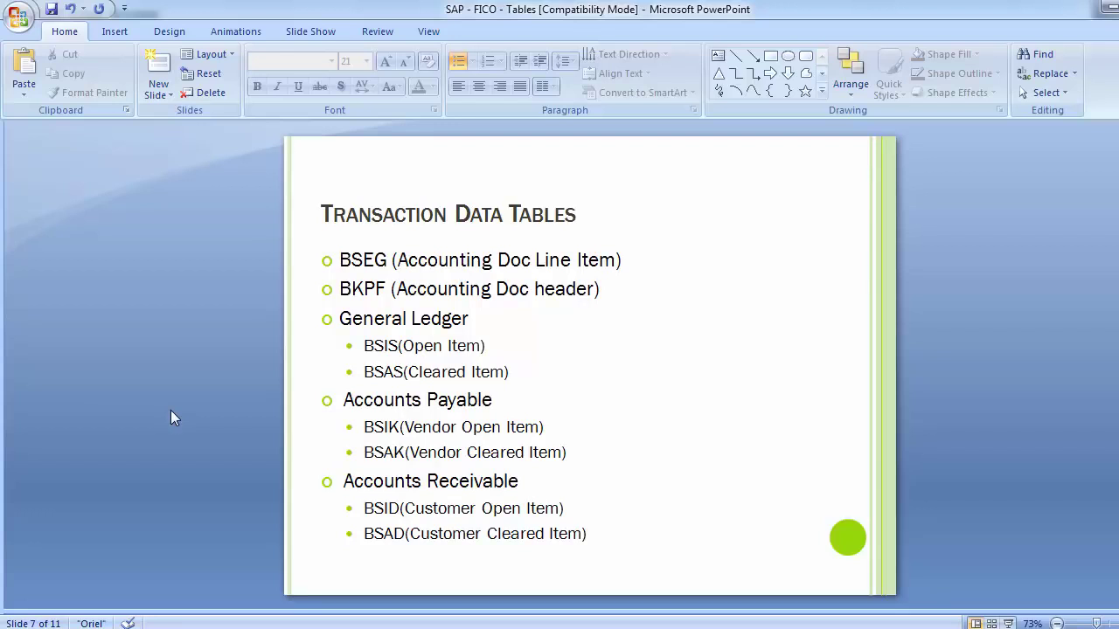
scroll(170, 410, "down", 2)
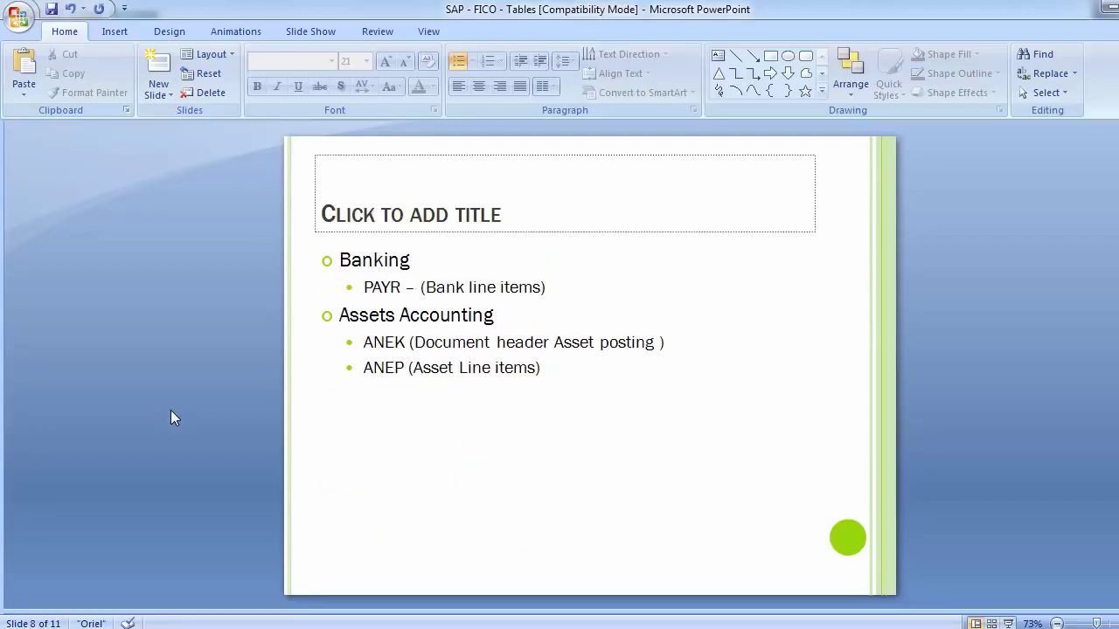